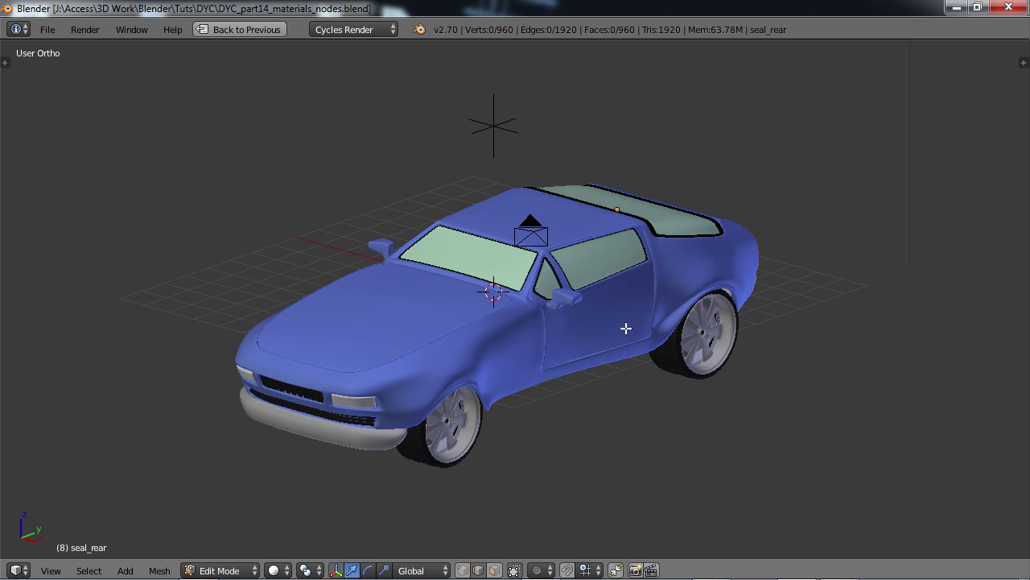
Examine the finished car model from the front, side and rear, including the window seals around the side glass.
middle_drag(626, 328, 570, 347)
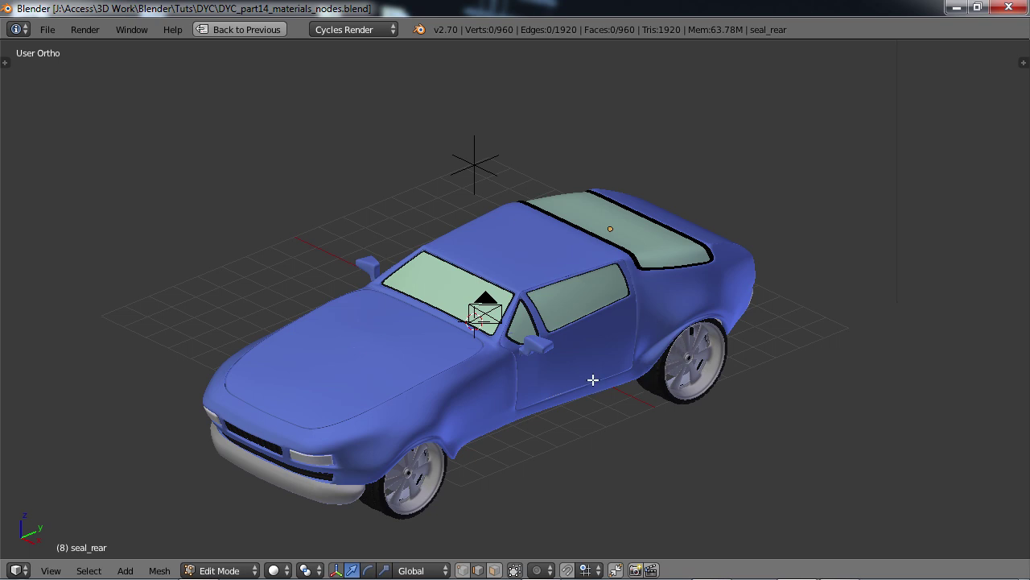
middle_drag(593, 379, 592, 368)
middle_drag(649, 326, 478, 322)
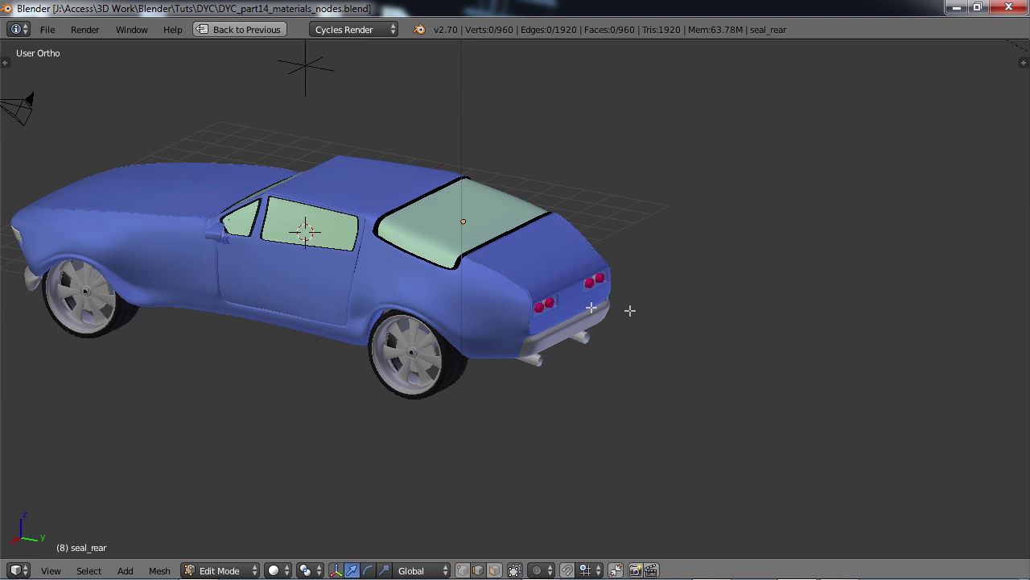
middle_drag(394, 325, 537, 340)
scroll(538, 339, up, 4)
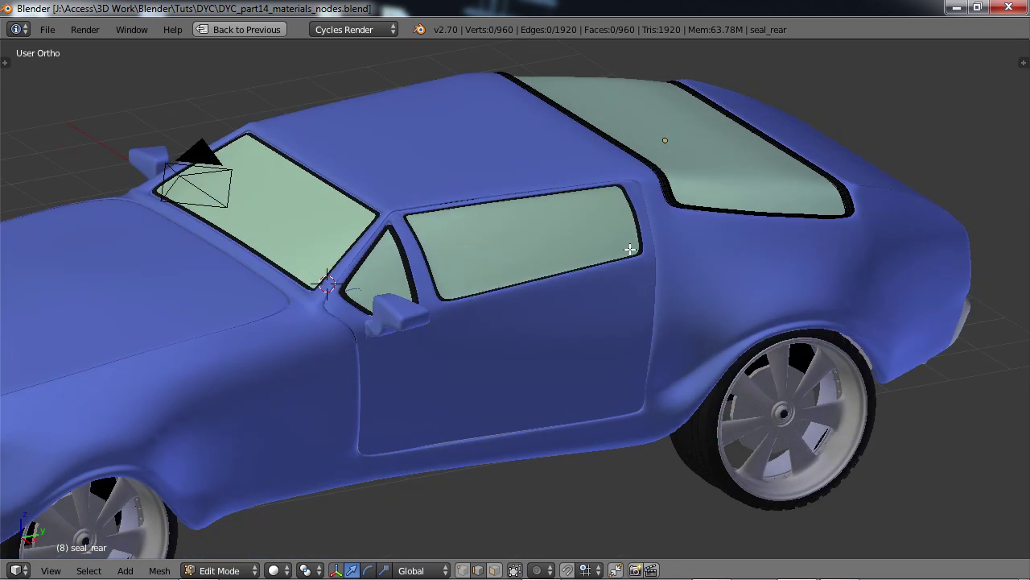
scroll(529, 226, down, 4)
middle_drag(521, 269, 533, 281)
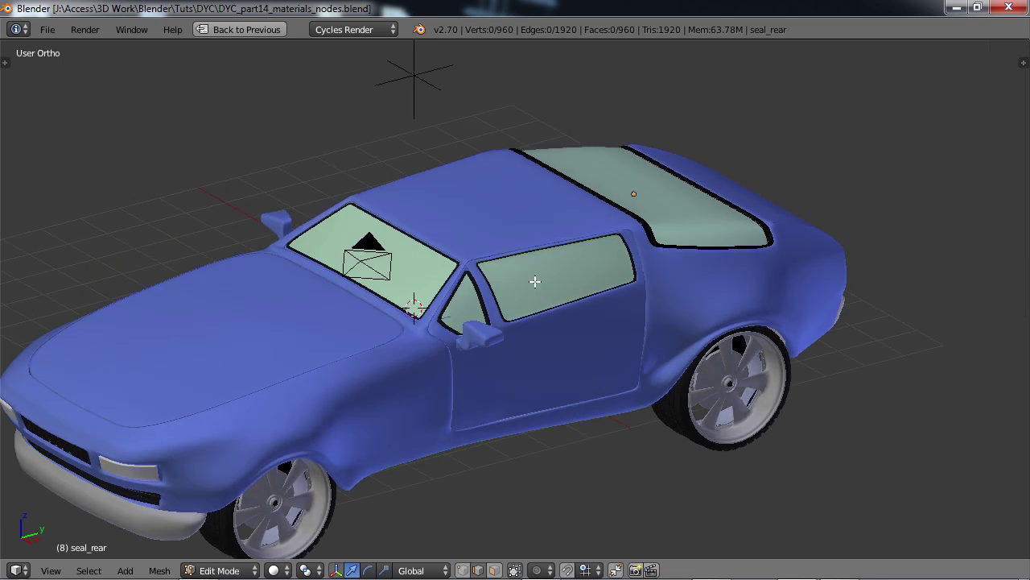
scroll(535, 290, up, 3)
scroll(467, 339, up, 3)
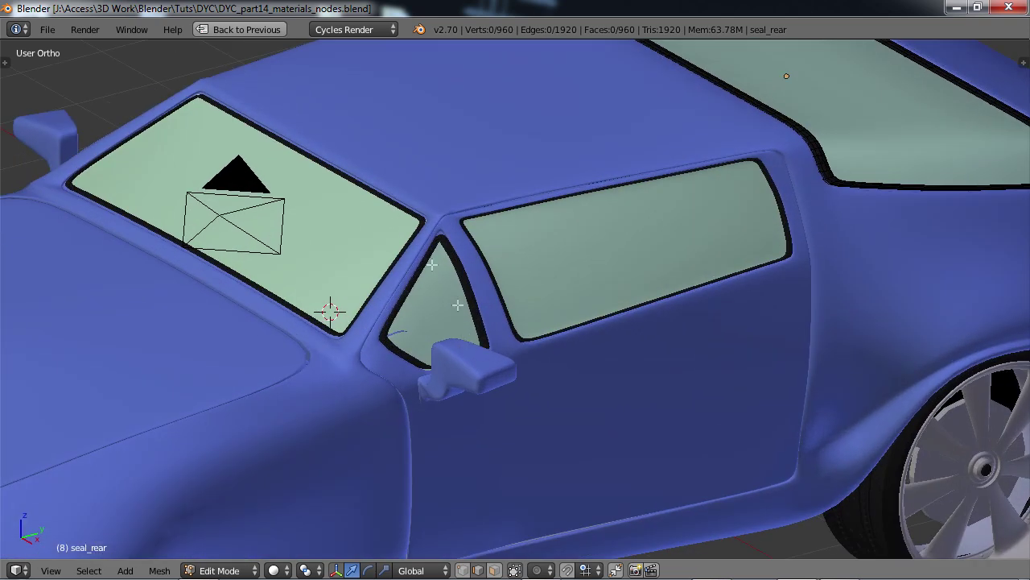
scroll(450, 259, down, 3)
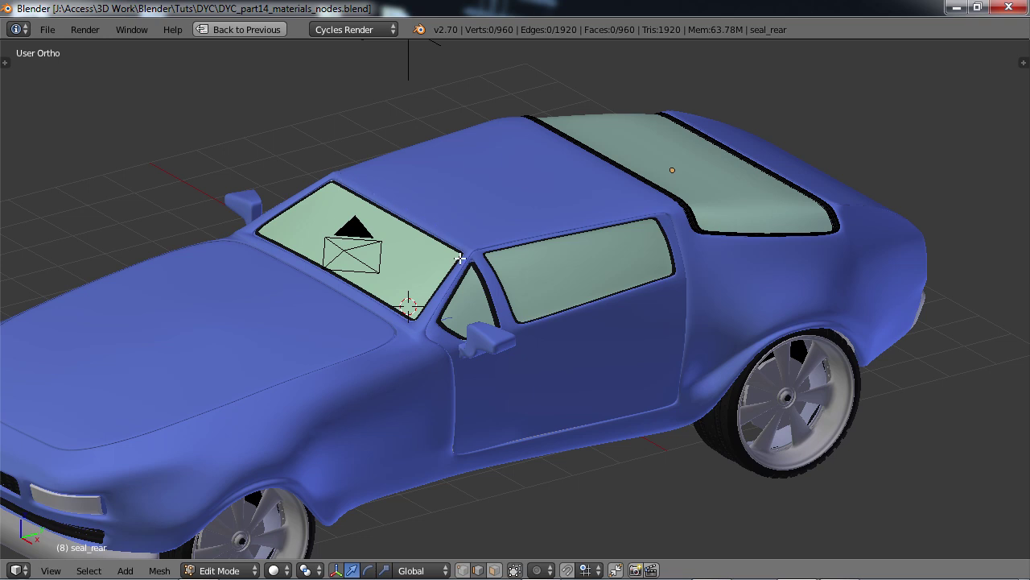
scroll(459, 257, down, 2)
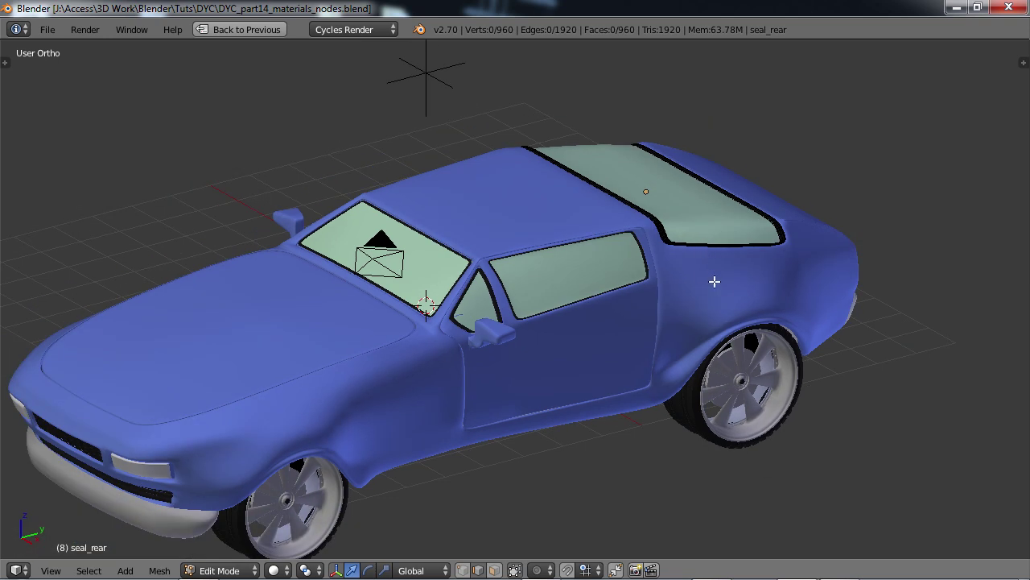
Leave the rear seal's mesh and open the body_car mesh for editing in face selection mode at the car's rear.
middle_drag(690, 300, 466, 276)
scroll(466, 276, up, 3)
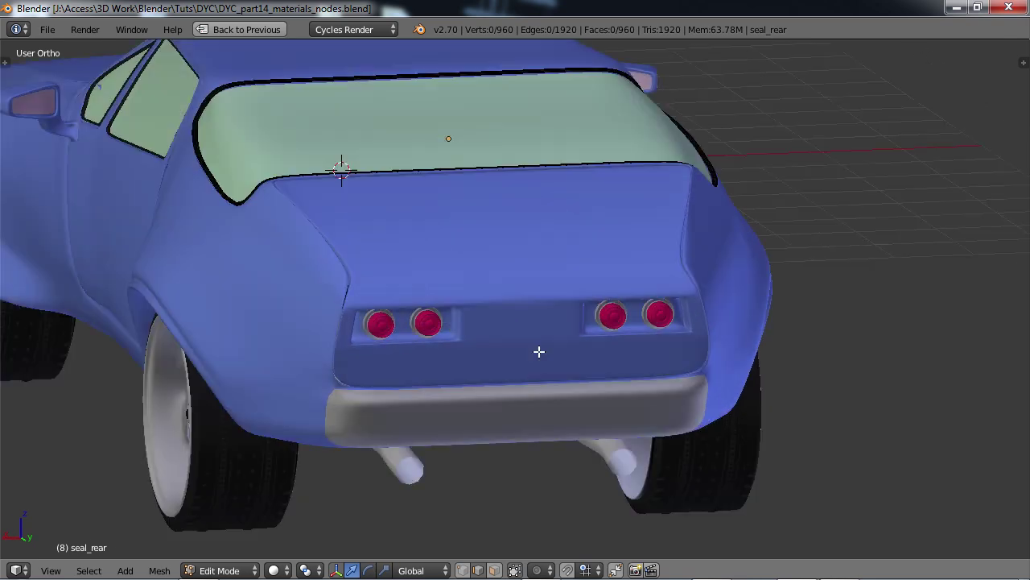
key(Tab)
right_click(523, 336)
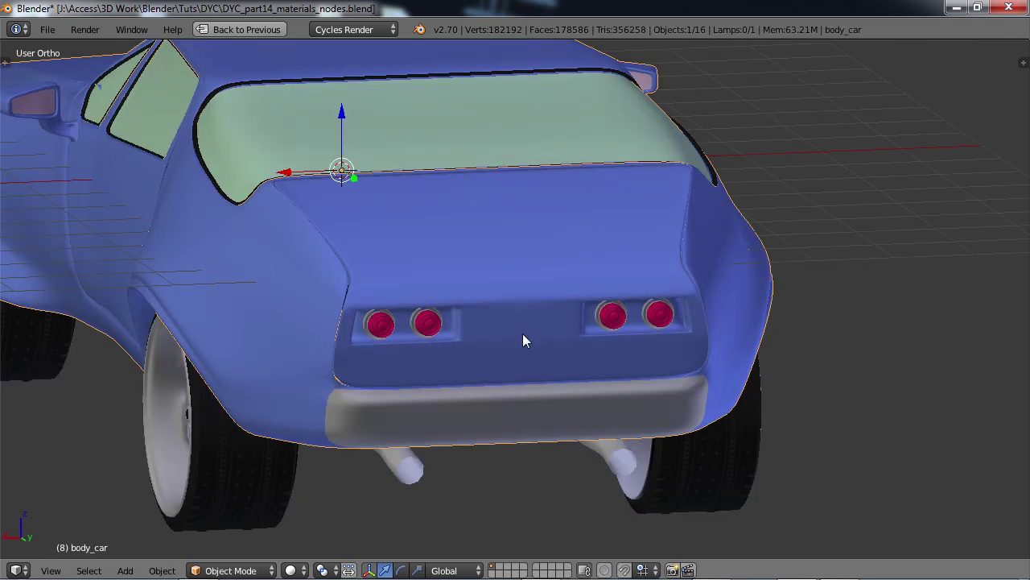
key(Tab)
scroll(525, 338, up, 4)
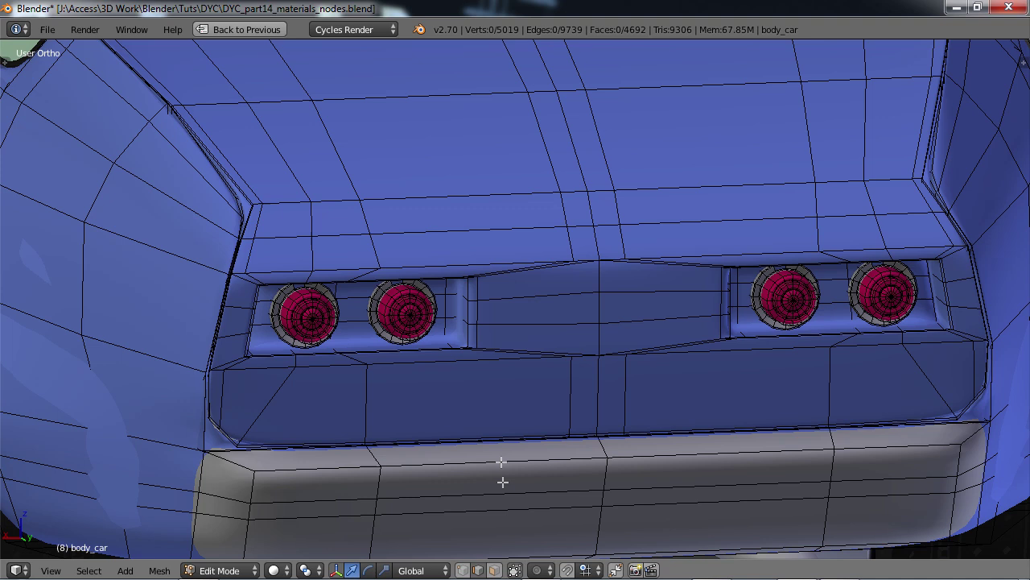
click(494, 569)
Inset the six body faces between the two pairs of rear lights by extruding them in place and scaling them slightly smaller.
right_click(556, 292)
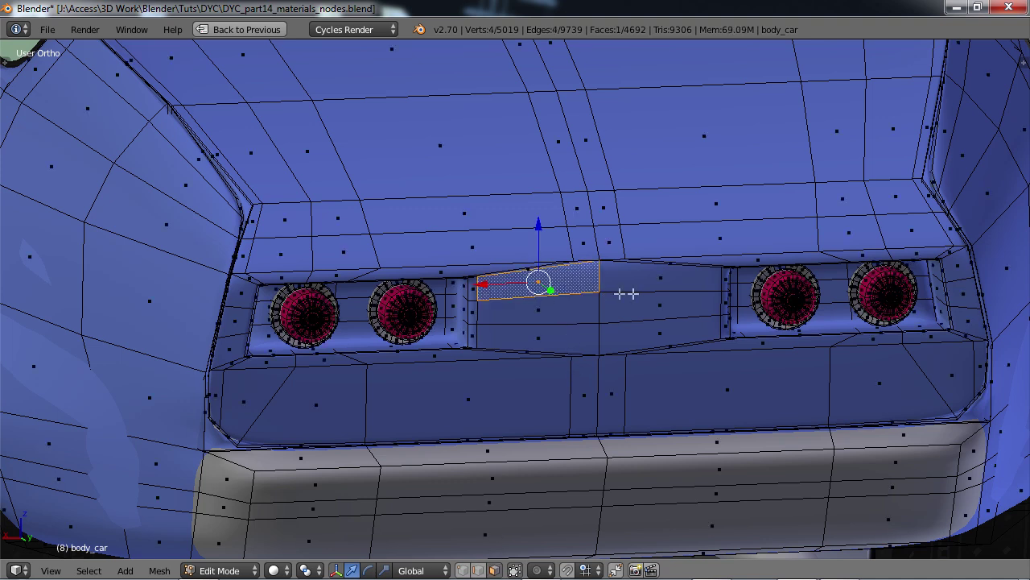
shift+right_click(637, 301)
shift+right_click(636, 282)
shift+right_click(608, 330)
shift+right_click(539, 332)
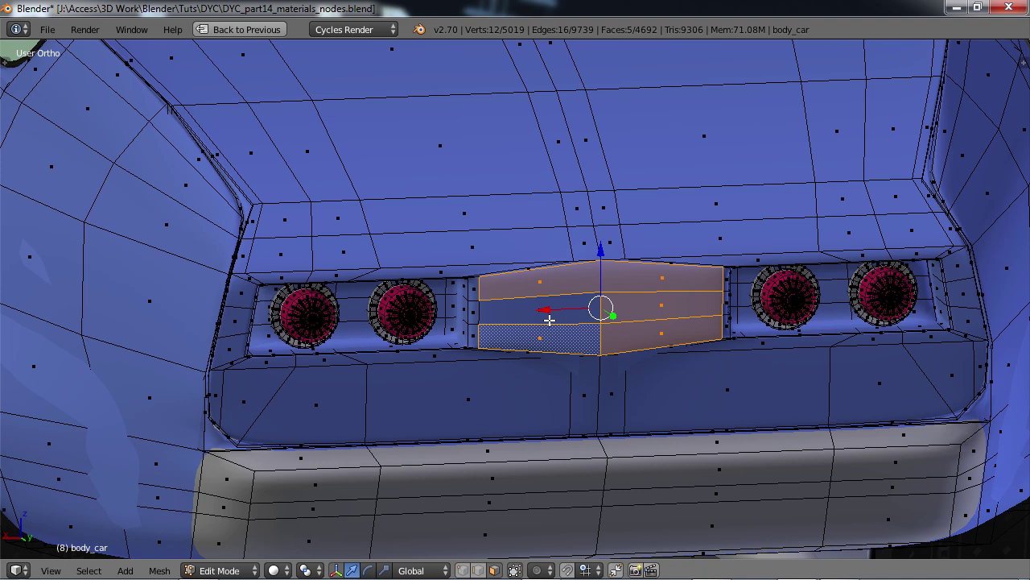
shift+right_click(519, 314)
scroll(596, 322, up, 2)
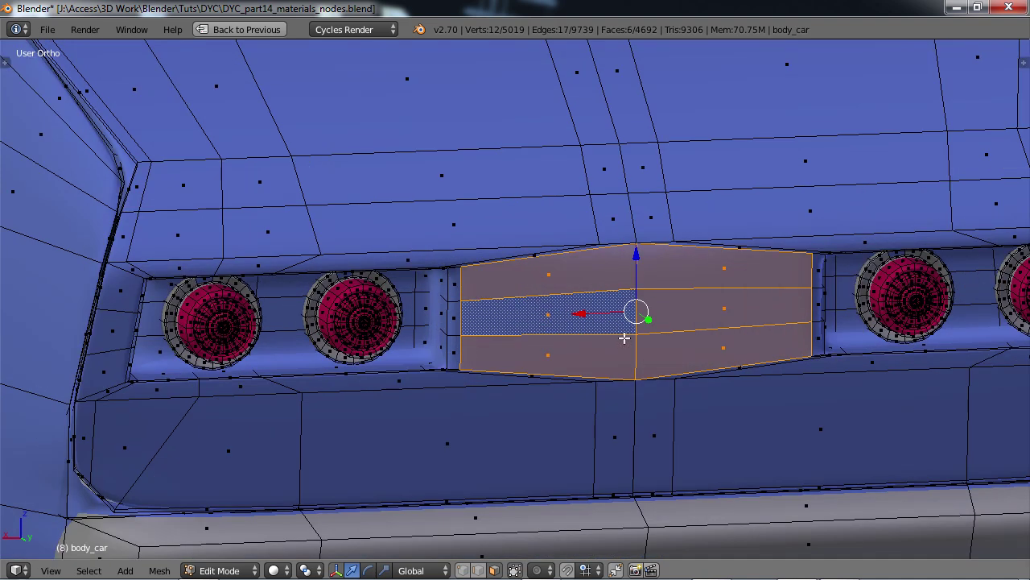
key(e)
right_click(654, 339)
key(s)
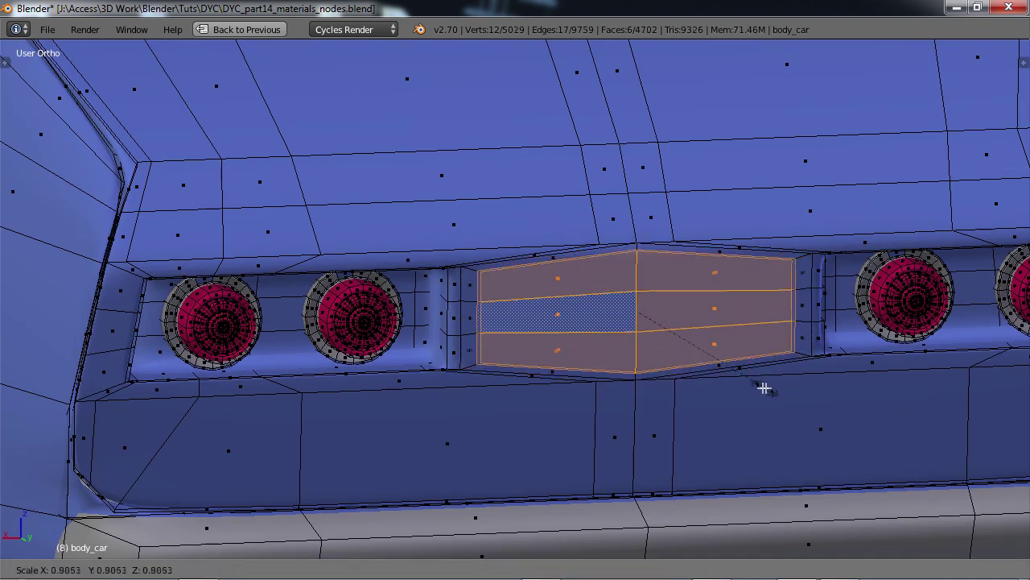
click(754, 385)
Extrude the inset faces between the rear lights inward by about 0.05 and check the recess in Object Mode.
middle_drag(678, 390, 579, 343)
scroll(708, 342, down, 5)
scroll(638, 367, up, 2)
scroll(580, 343, up, 4)
key(e)
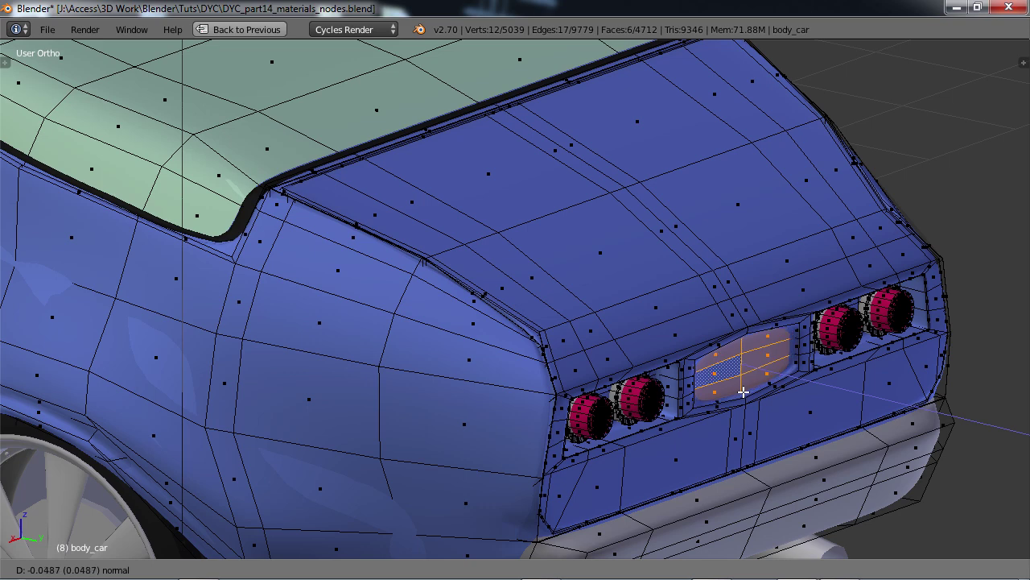
click(743, 392)
scroll(764, 394, down, 2)
key(Tab)
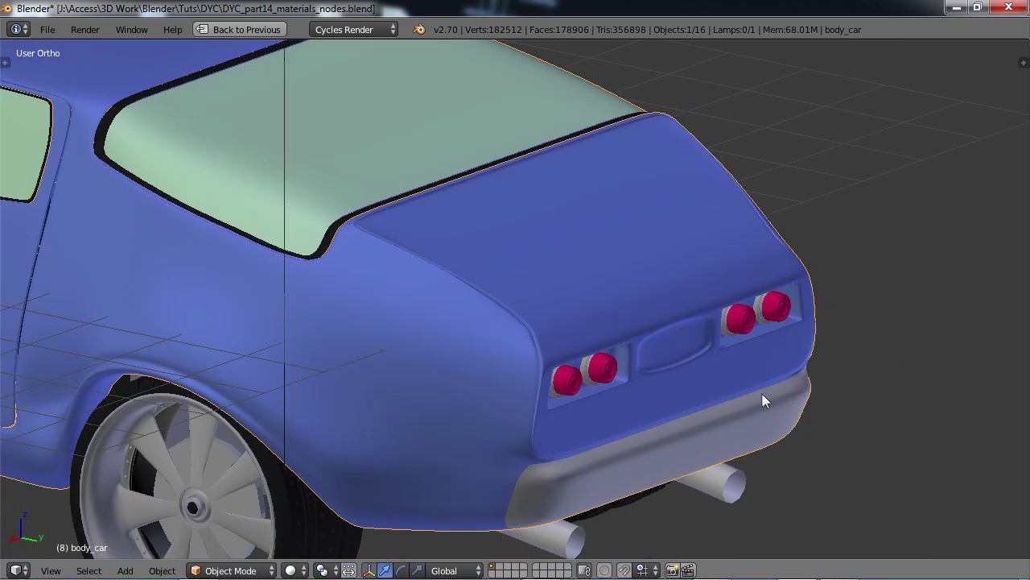
scroll(764, 397, down, 2)
middle_drag(713, 381, 607, 357)
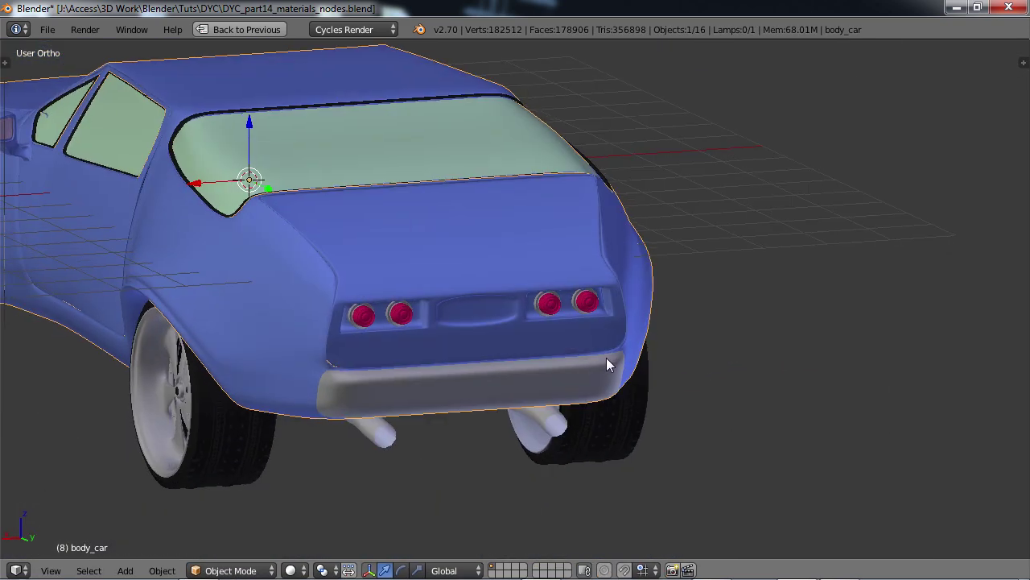
middle_drag(508, 355, 461, 362)
scroll(591, 299, up, 1)
Assign the chrome material to the single door face just below the rear corner of the side window.
key(Tab)
scroll(633, 297, up, 4)
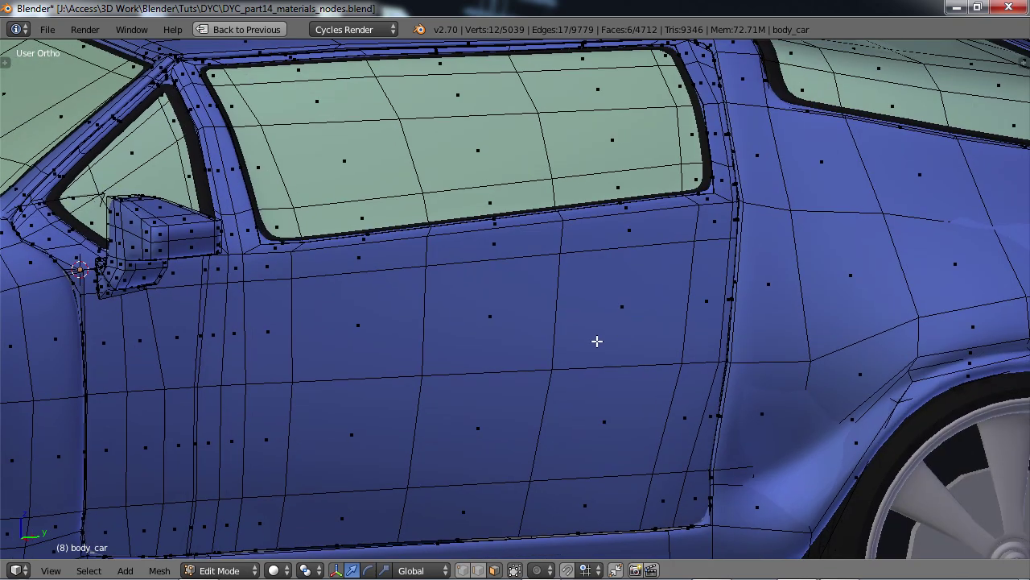
middle_drag(596, 341, 478, 367)
right_click(558, 288)
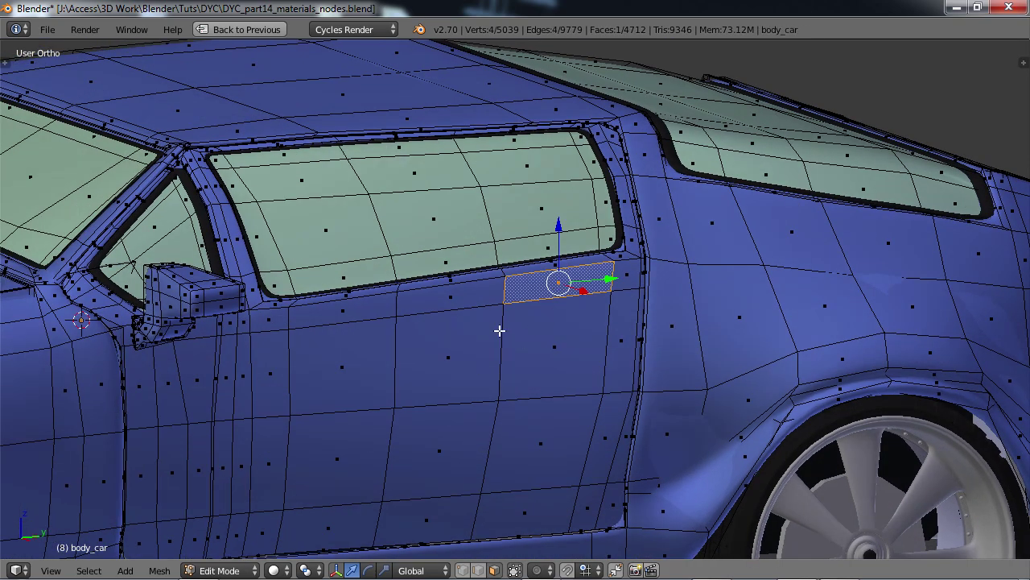
middle_drag(495, 323, 507, 303)
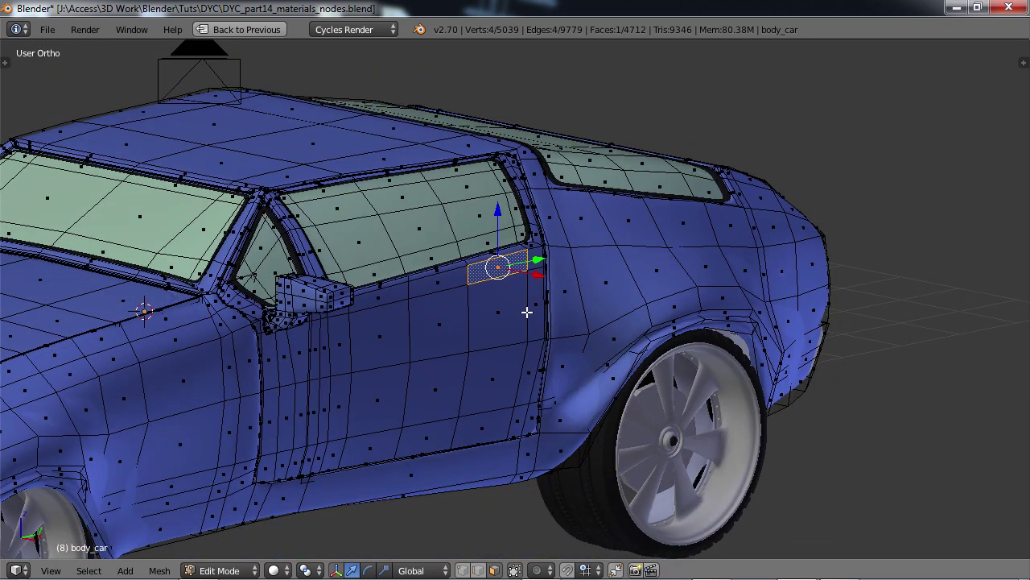
key(ctrl+Up)
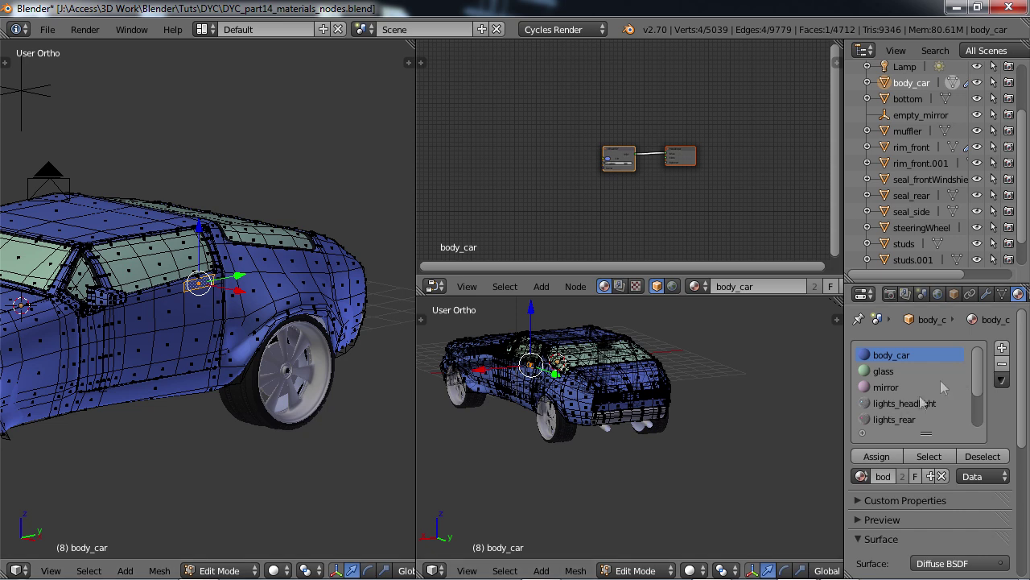
drag(977, 385, 976, 415)
click(890, 387)
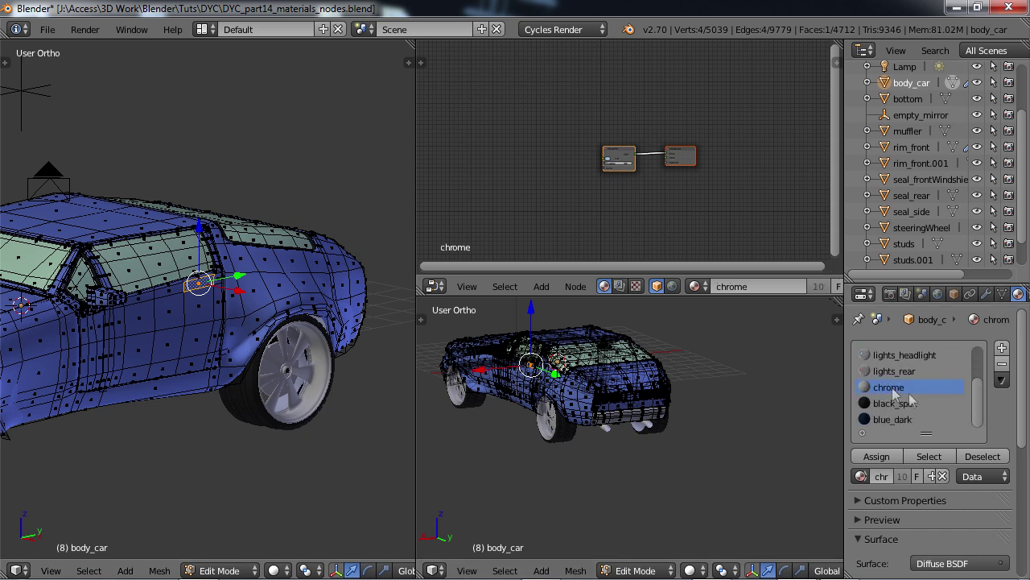
click(878, 457)
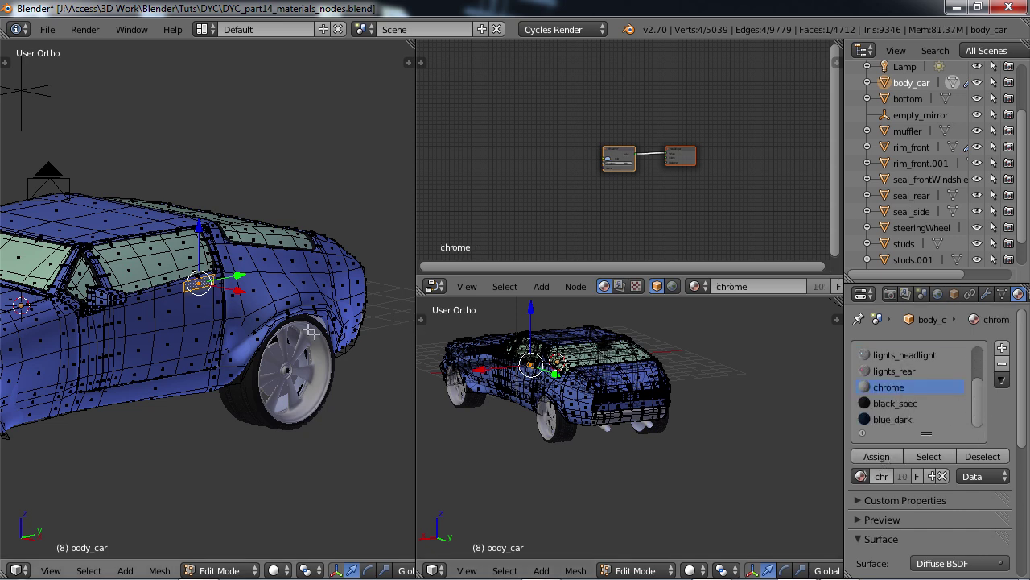
Extrude the chrome door face in place and move it slightly outward along the X axis.
scroll(202, 322, up, 3)
key(shift+space)
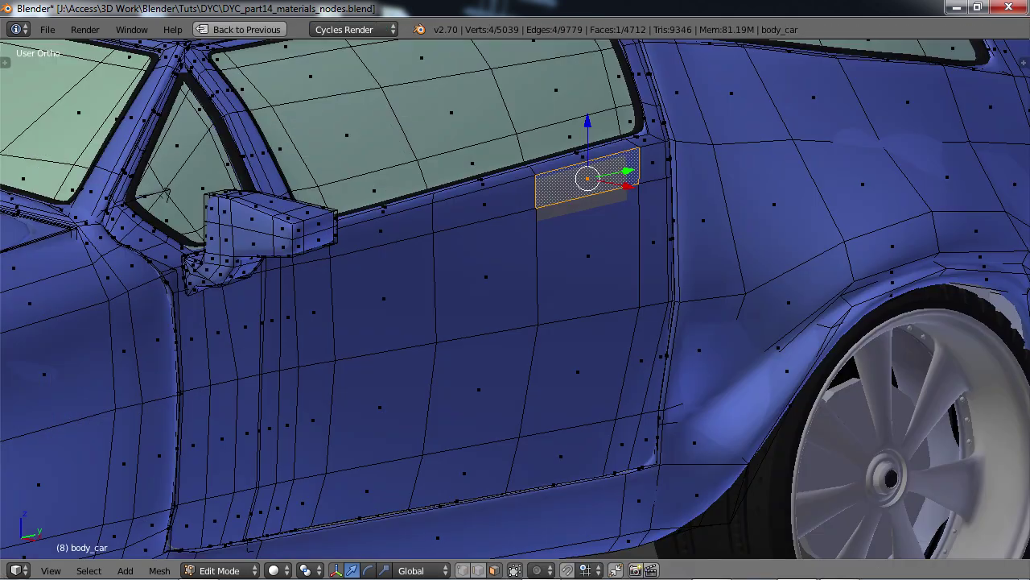
shift+middle_drag(545, 240, 452, 368)
scroll(452, 370, up, 2)
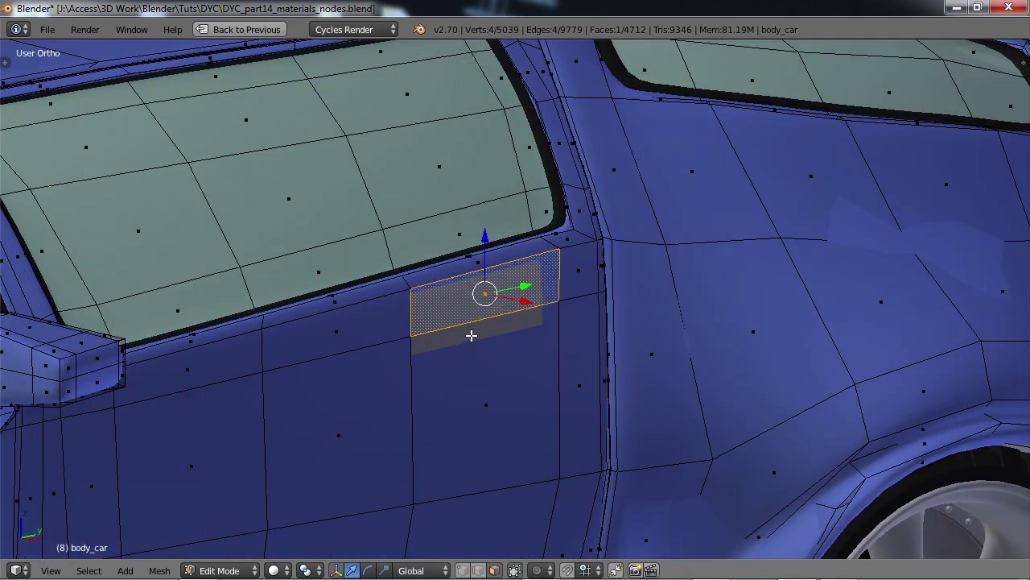
key(e)
right_click(471, 335)
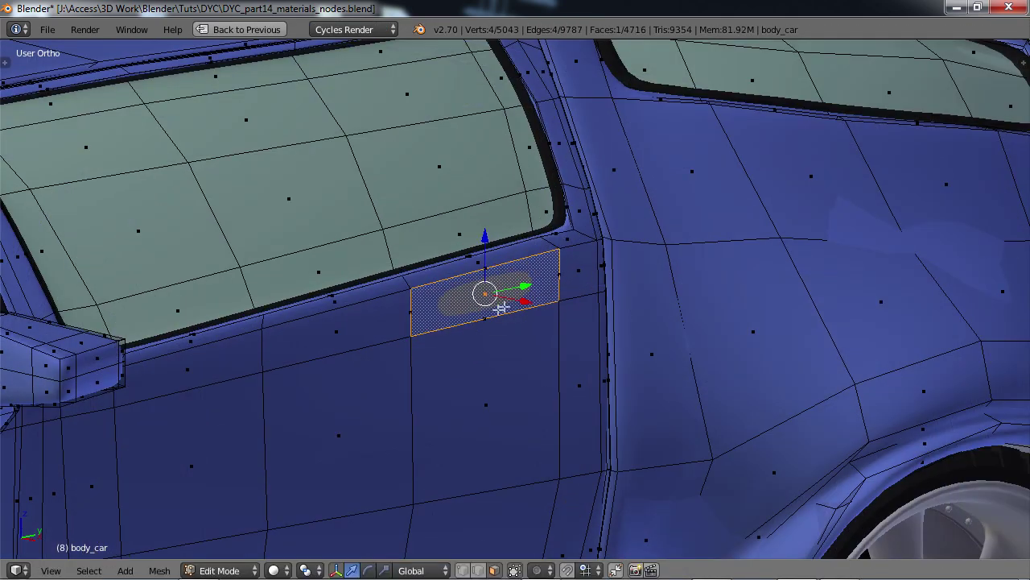
drag(522, 301, 527, 303)
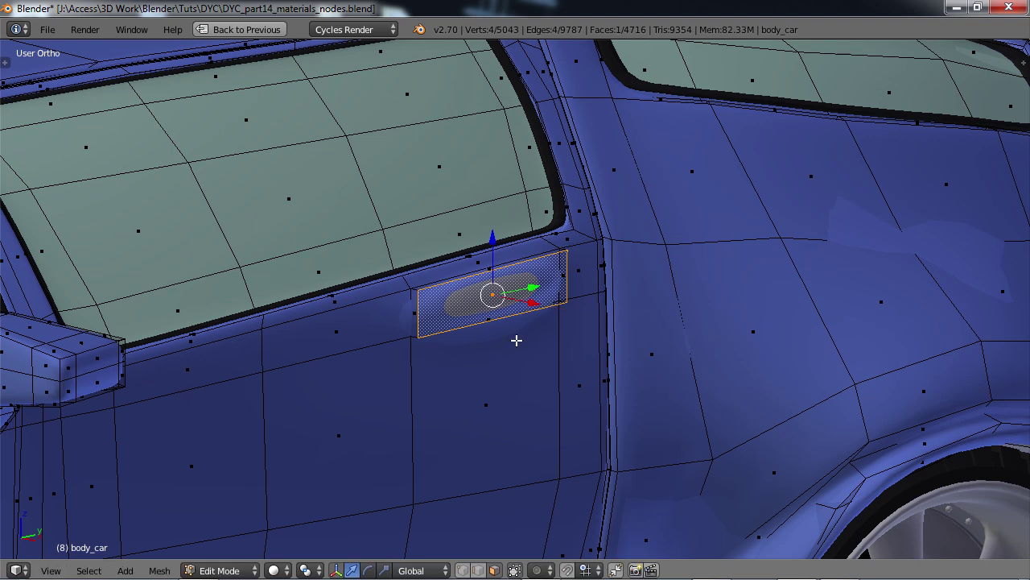
Assign the chrome material to the extruded door handle face.
key(ctrl+Up)
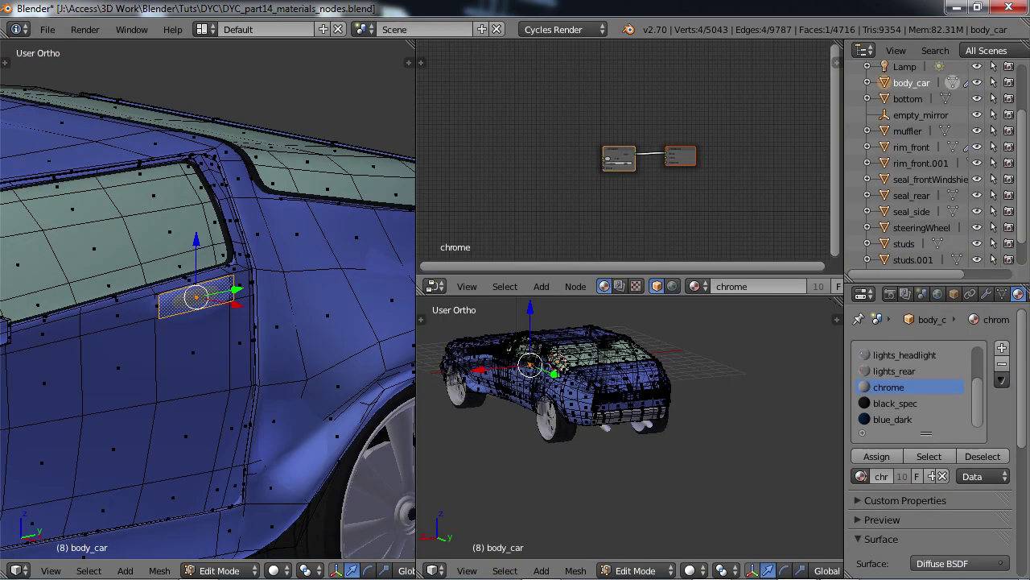
click(877, 457)
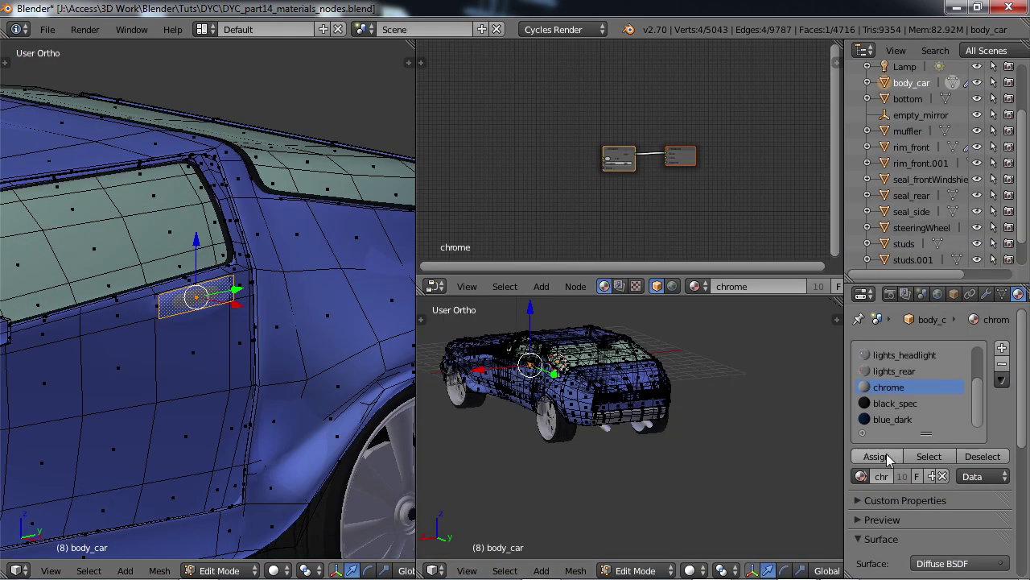
key(ctrl+Up)
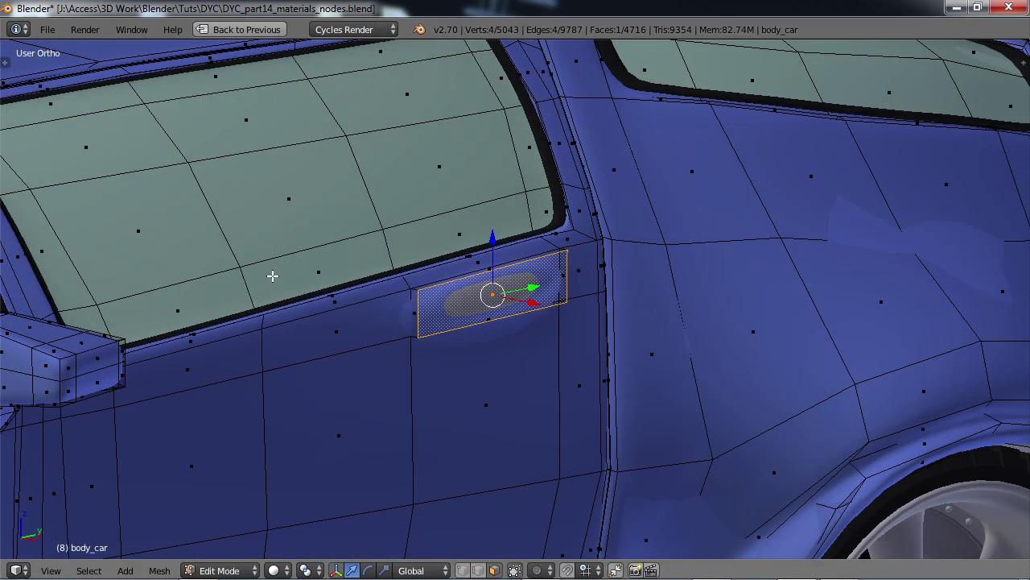
Extrude the door handle face again and move the new face outward along the global X axis.
middle_drag(349, 308, 463, 332)
key(e)
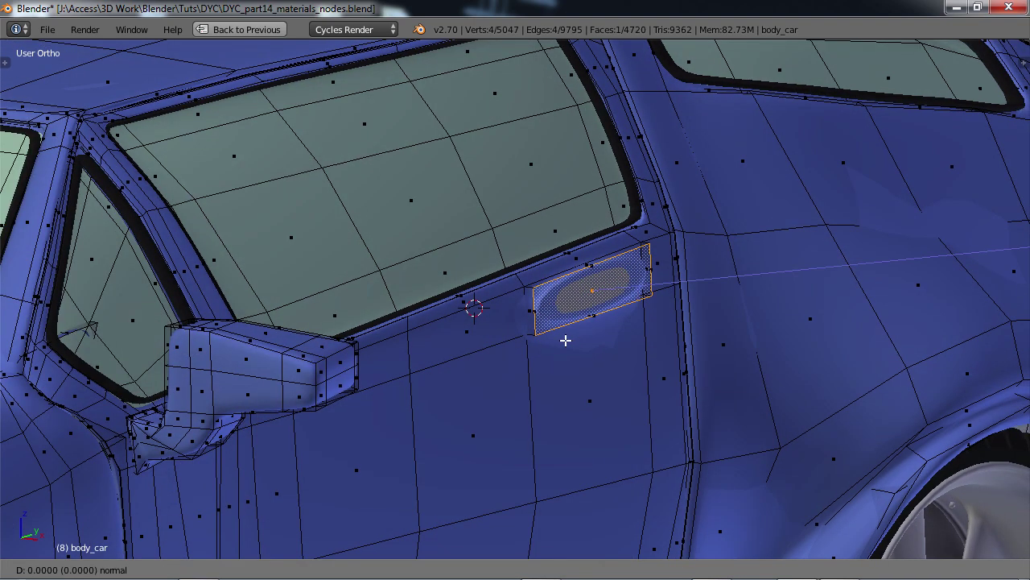
click(566, 340)
key(g)
key(x)
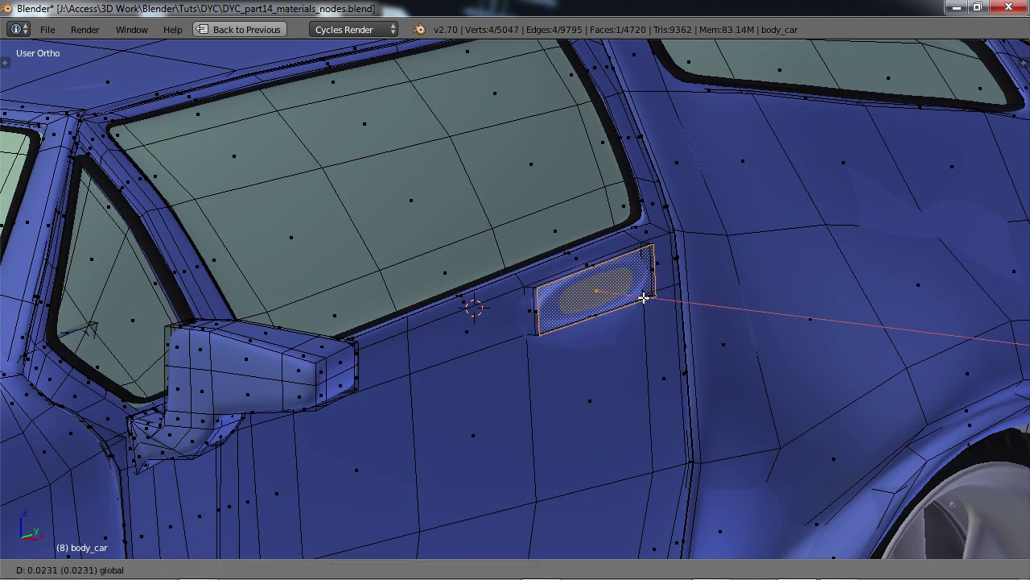
click(648, 300)
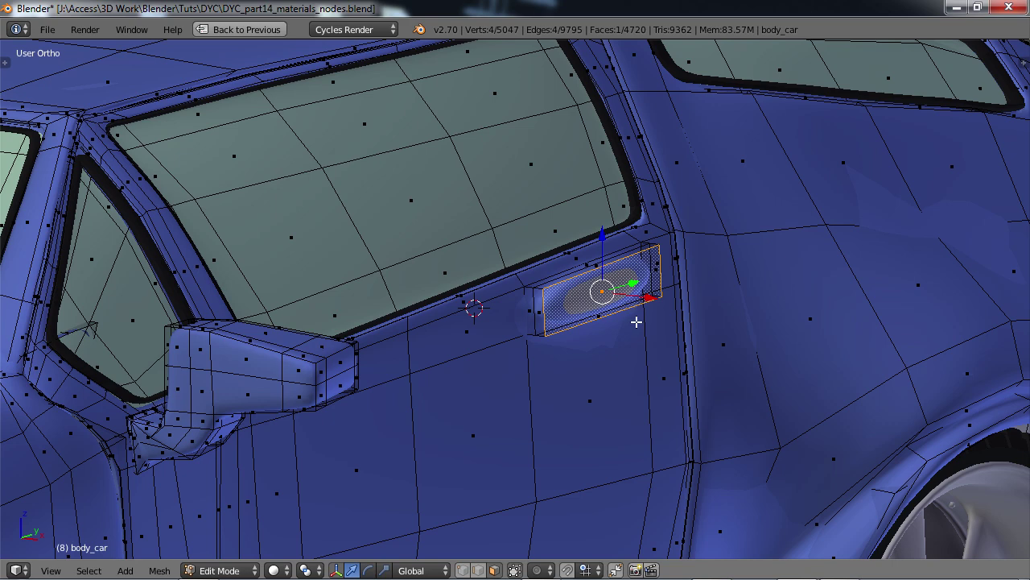
Scale the outermost door handle face down uniformly so the handle tapers.
middle_drag(640, 322, 485, 354)
key(s)
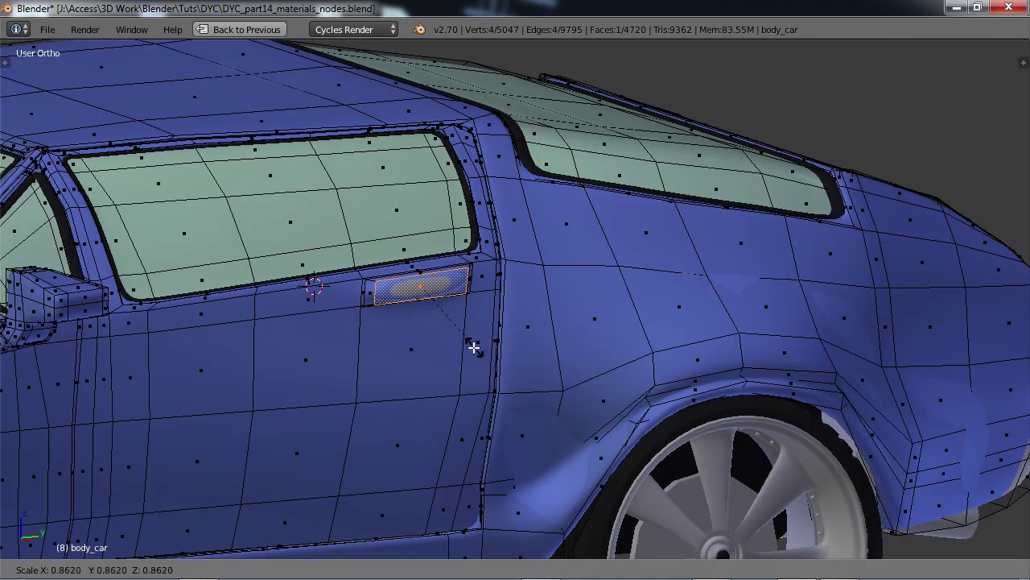
click(466, 346)
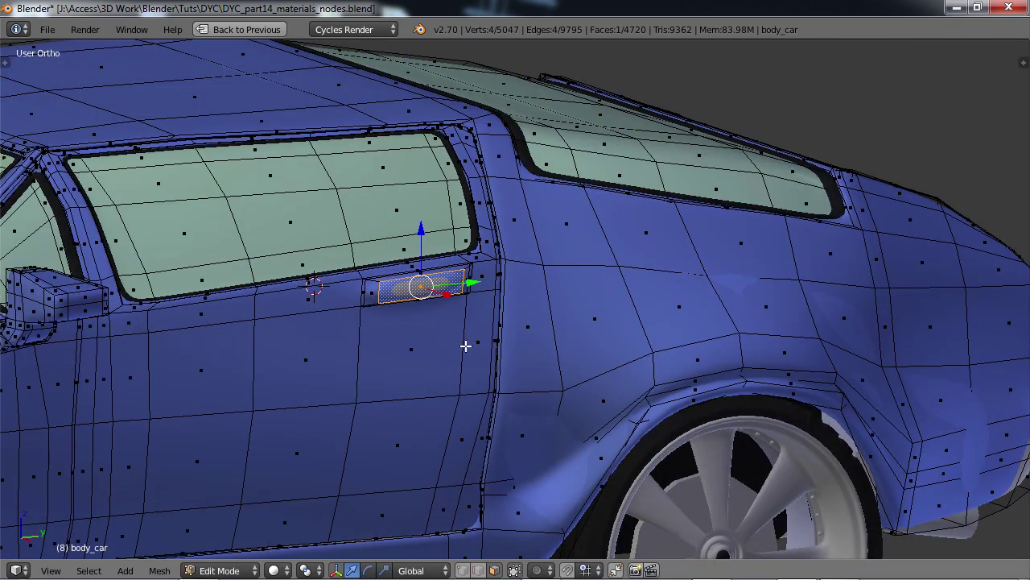
Move the outermost door handle face slightly further outward along the global X axis.
middle_drag(467, 345, 448, 391)
scroll(437, 338, up, 2)
middle_drag(437, 338, 499, 399)
drag(519, 299, 522, 296)
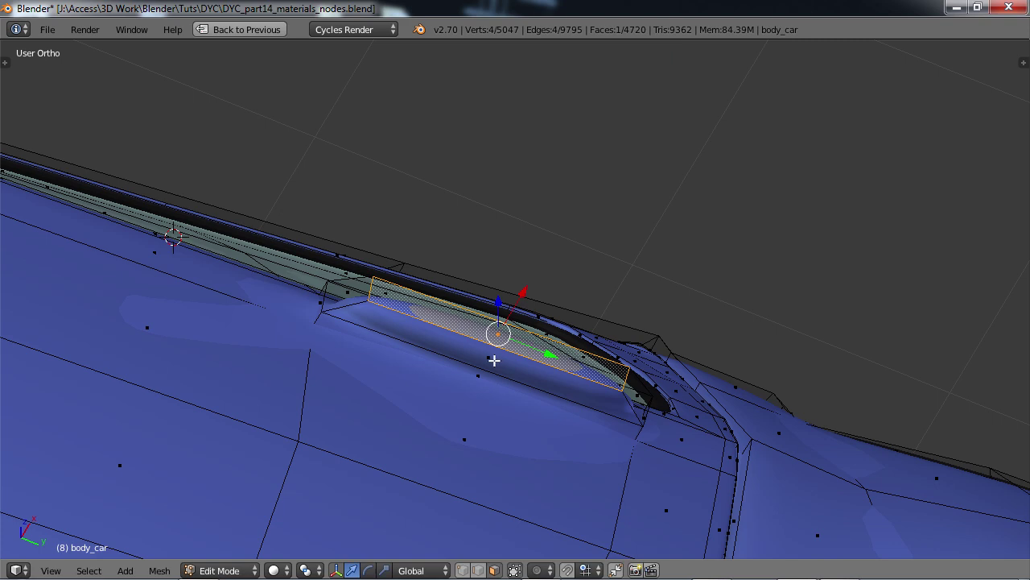
Extrude the underside face of the door handle in place and scale it down to about 0.89.
right_click(493, 360)
key(e)
right_click(508, 390)
key(s)
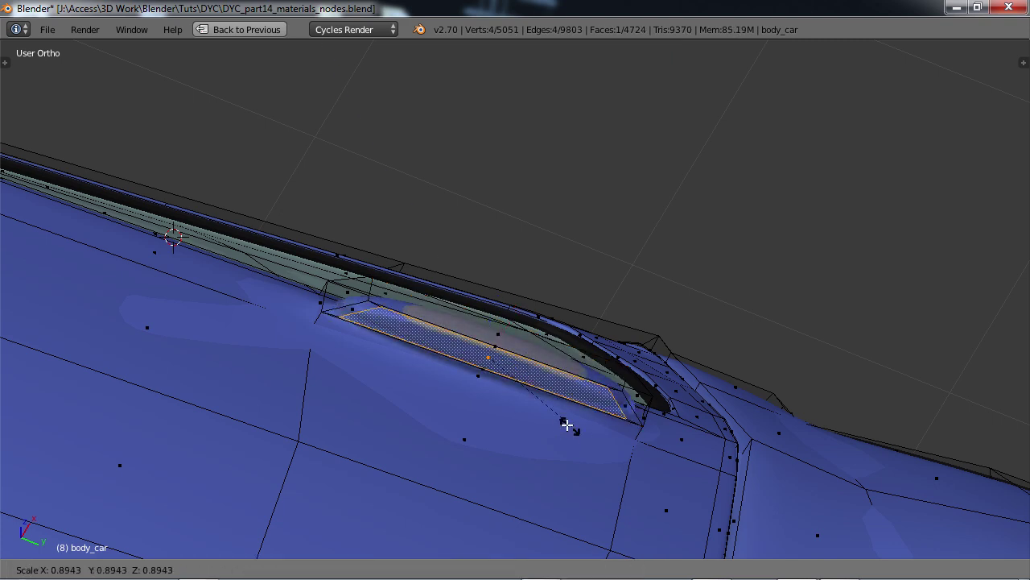
click(561, 421)
Extrude the underside face again, raise it along the Z axis into the handle, and scale it to about 0.63.
middle_drag(531, 377, 490, 301)
scroll(491, 301, up, 6)
key(e)
right_click(508, 301)
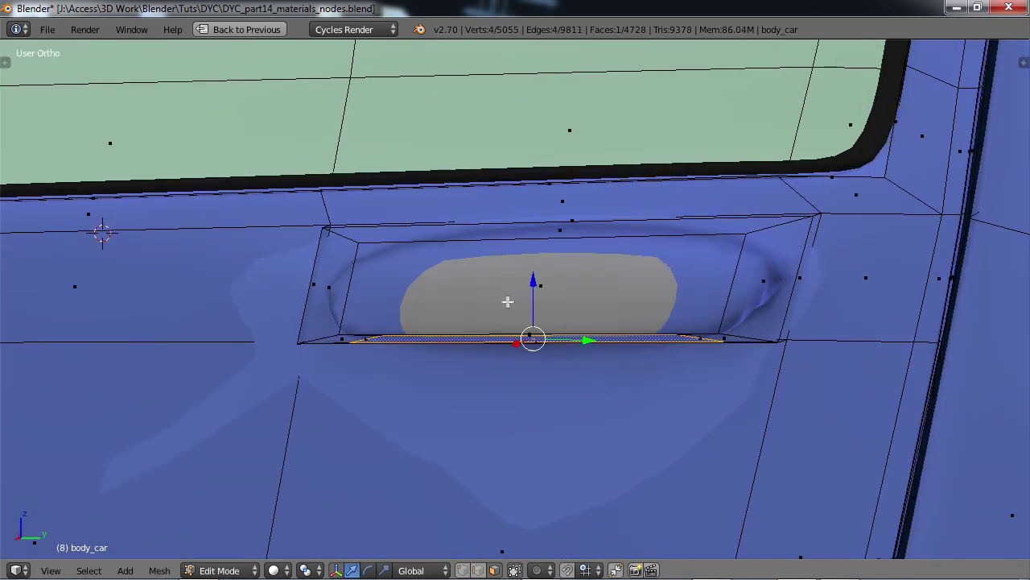
drag(535, 281, 545, 233)
key(s)
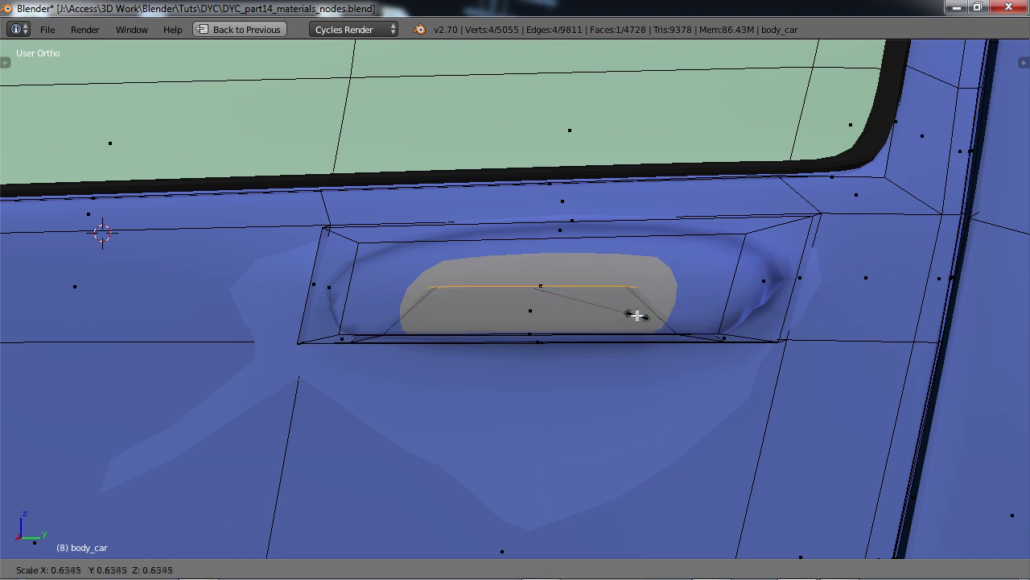
click(636, 314)
Shift the inner face of the handle's hollow slightly inward along the X axis and check the handle's shape in Object Mode.
middle_drag(636, 314, 508, 371)
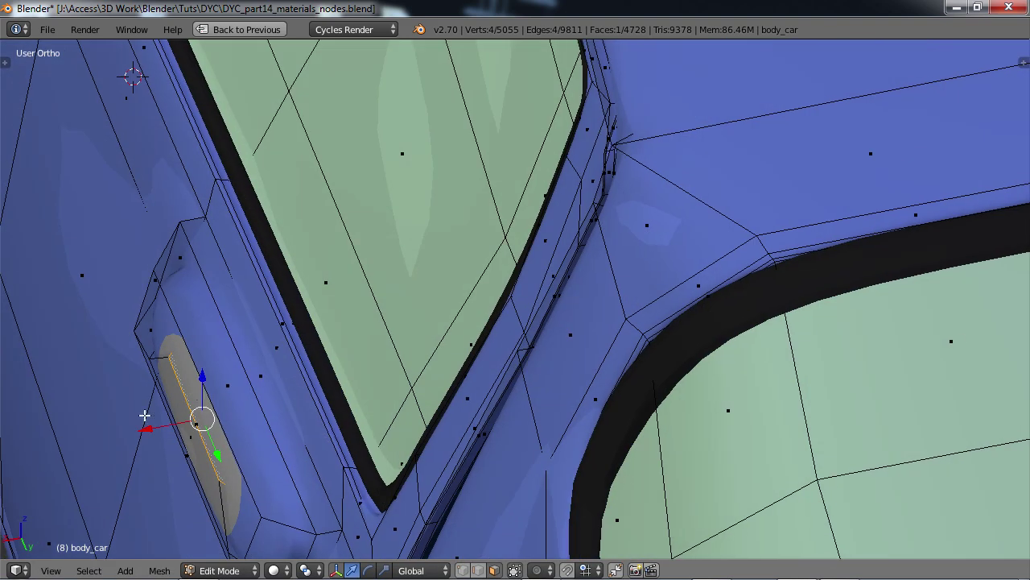
drag(149, 428, 156, 430)
middle_drag(204, 410, 473, 362)
key(Tab)
scroll(579, 395, down, 3)
middle_drag(599, 386, 437, 363)
key(Tab)
scroll(612, 362, up, 2)
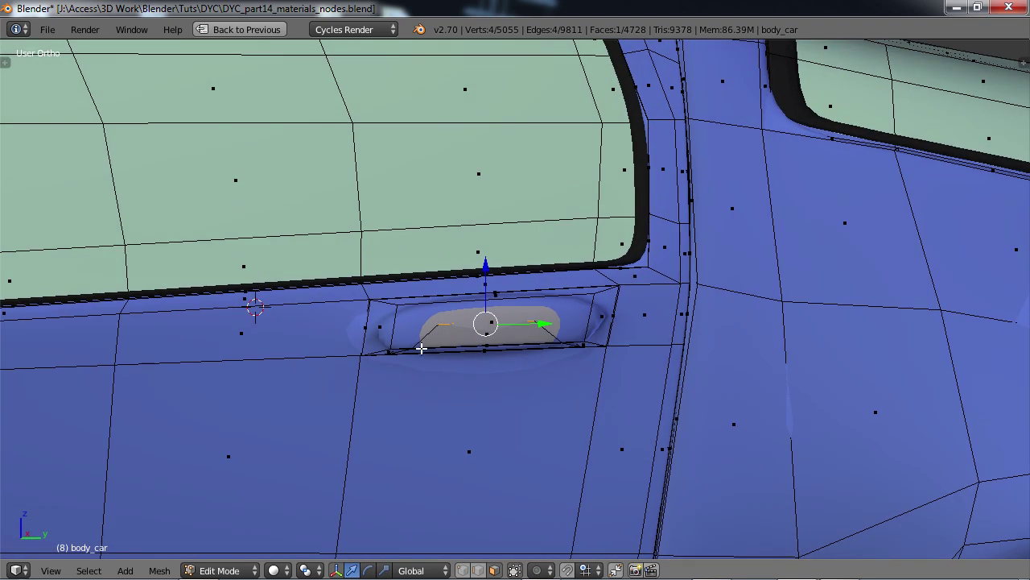
Try to add a vertical edge loop through the door handle and slide it toward the handle's front end.
key(ctrl+r)
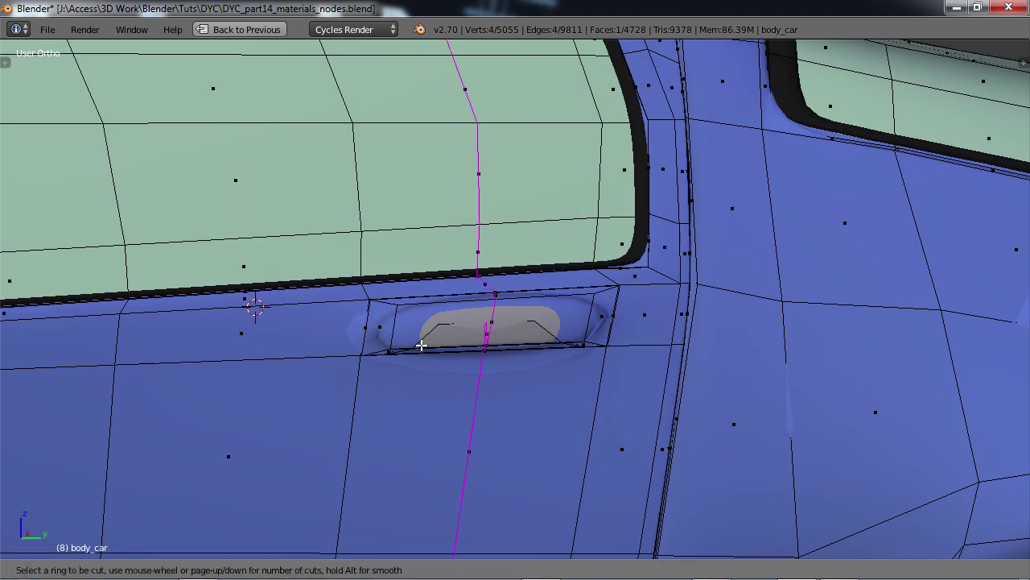
click(421, 345)
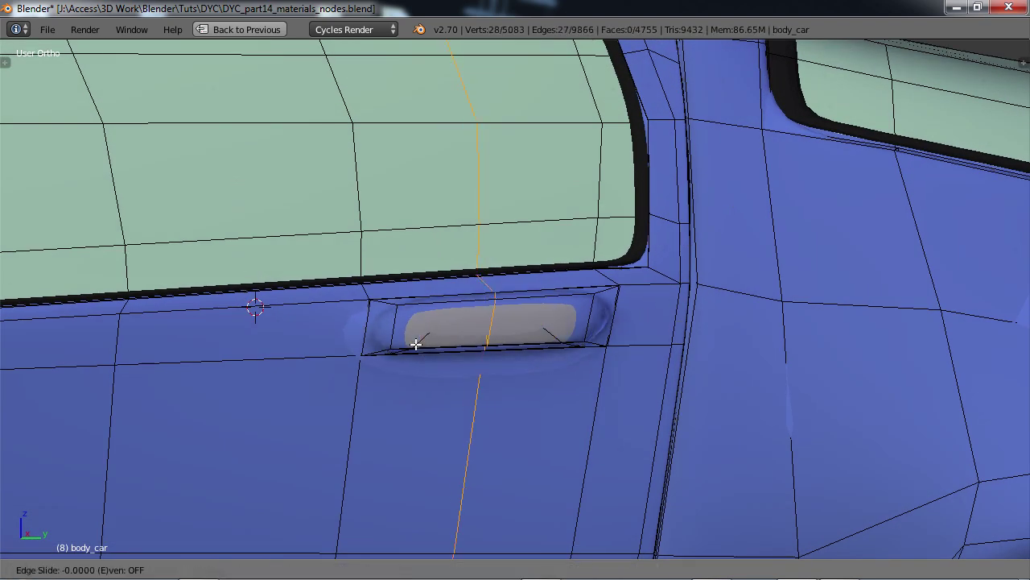
click(363, 336)
scroll(475, 296, down, 5)
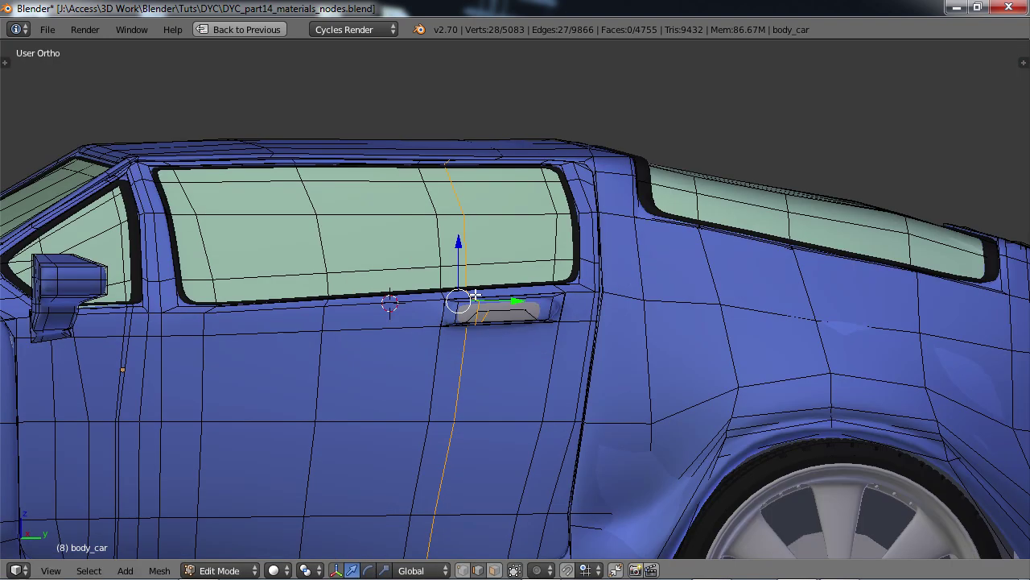
middle_drag(462, 310, 459, 319)
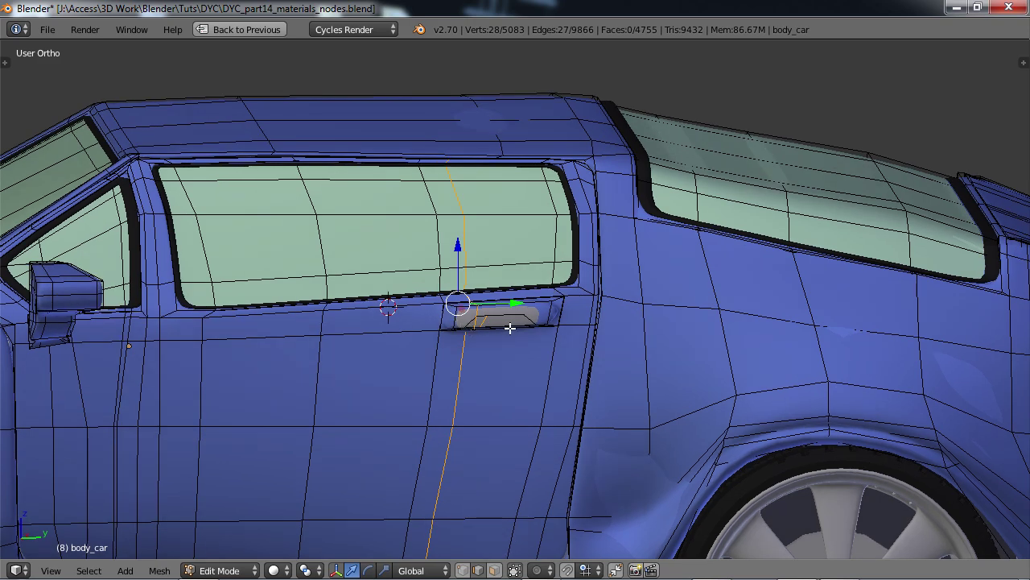
scroll(510, 327, up, 1)
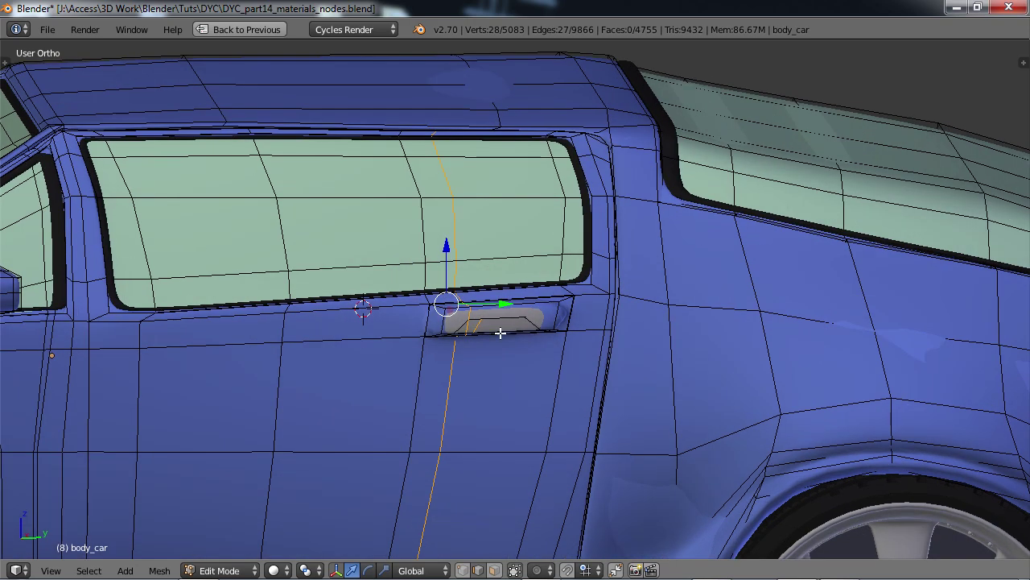
key(ctrl+z)
Assign the chrome material to the top, end and underside faces around the door handle, and clear the selection.
scroll(491, 340, down, 2)
middle_drag(448, 363, 511, 408)
scroll(511, 409, up, 2)
scroll(510, 409, up, 2)
right_click(567, 364)
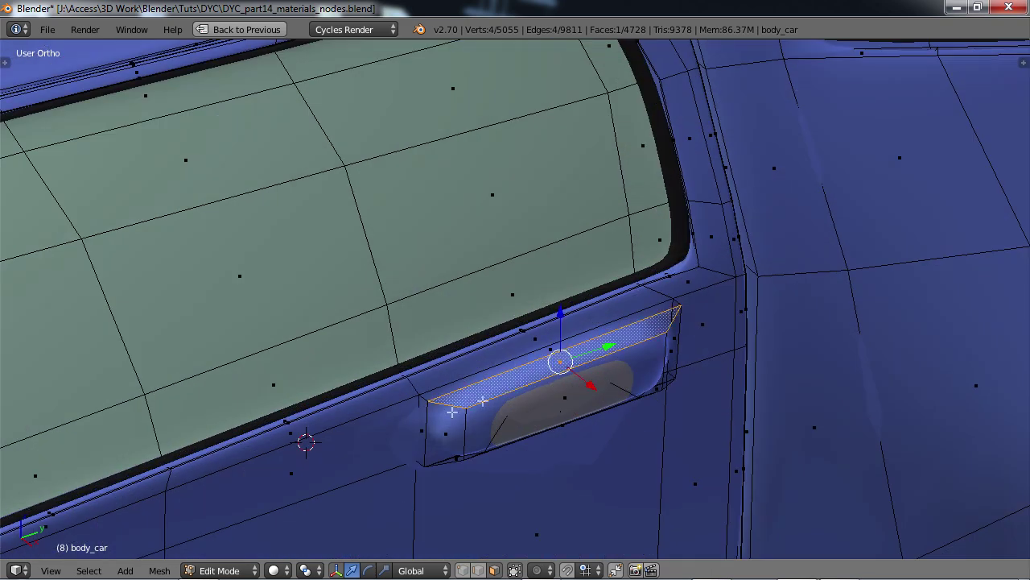
shift+right_click(469, 442)
middle_drag(510, 450, 448, 295)
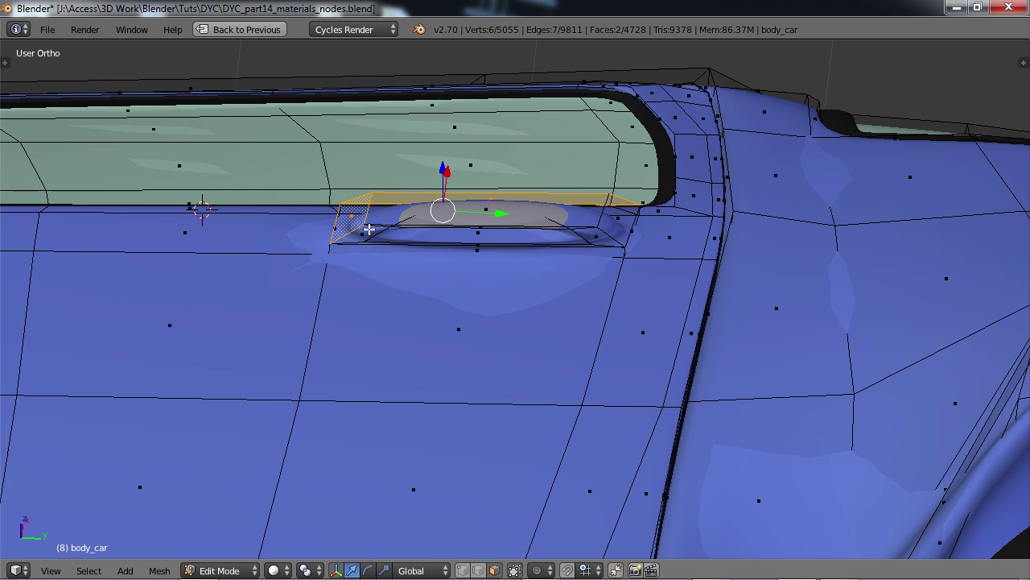
shift+right_click(369, 230)
shift+right_click(464, 233)
shift+right_click(490, 230)
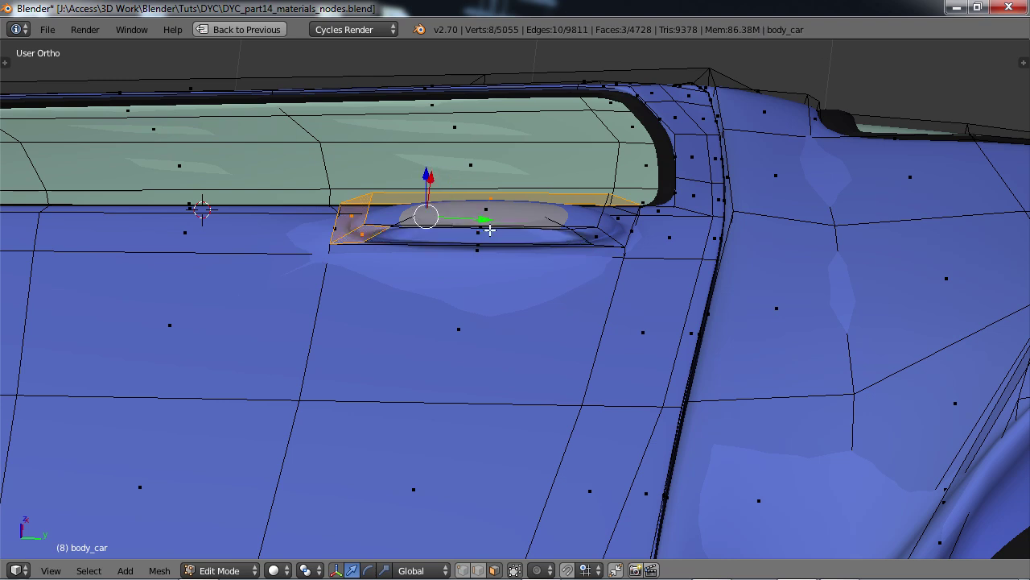
shift+right_click(476, 232)
shift+right_click(482, 228)
shift+right_click(620, 231)
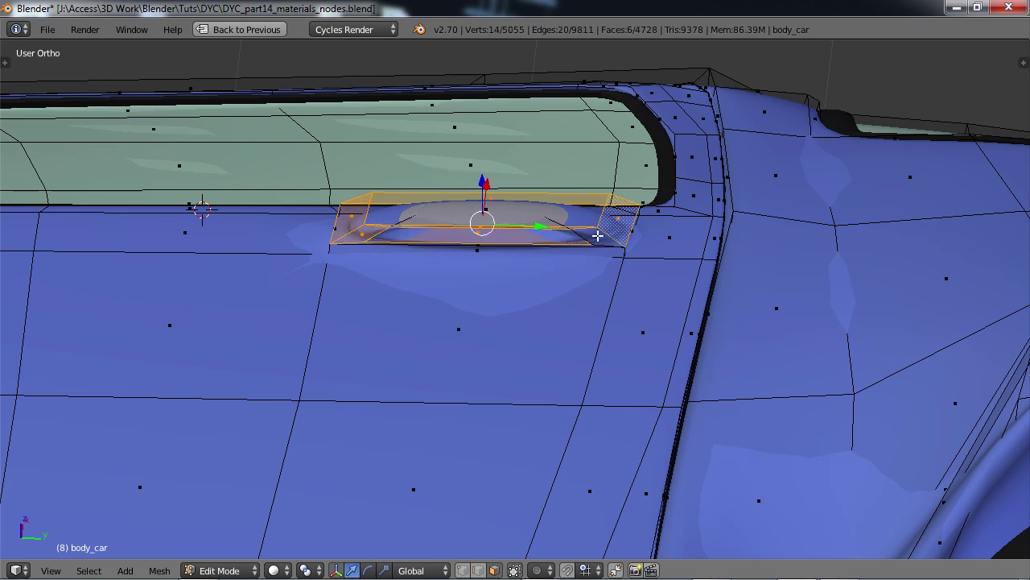
shift+right_click(593, 236)
scroll(471, 245, down, 2)
middle_drag(471, 233, 507, 398)
scroll(507, 396, down, 1)
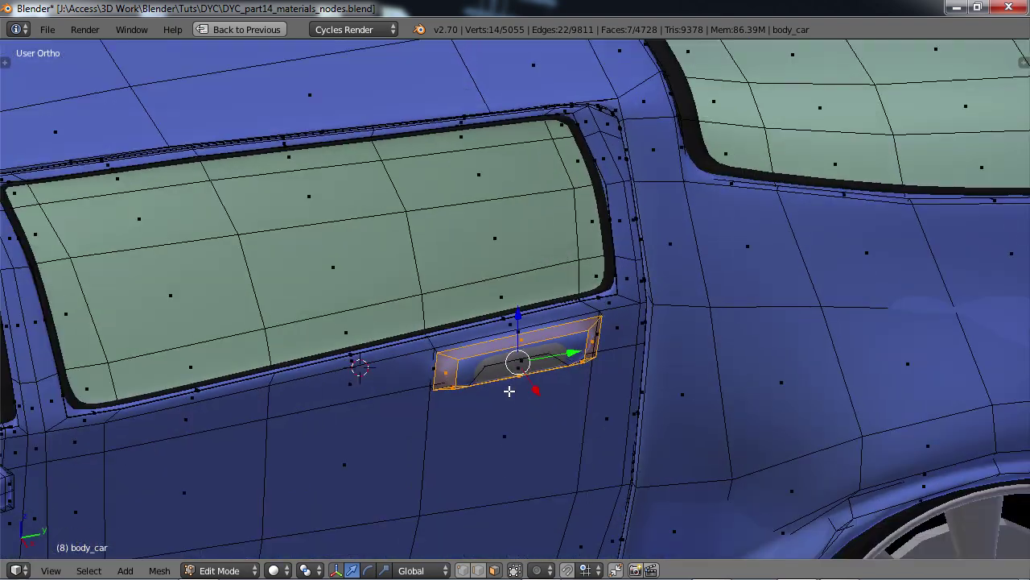
key(ctrl+Up)
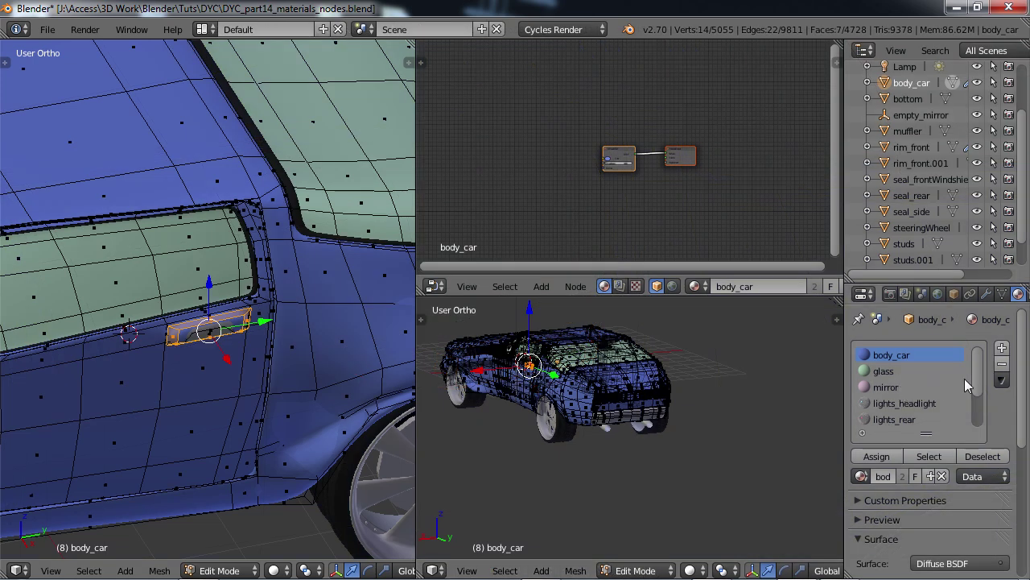
scroll(979, 392, down, 2)
click(899, 388)
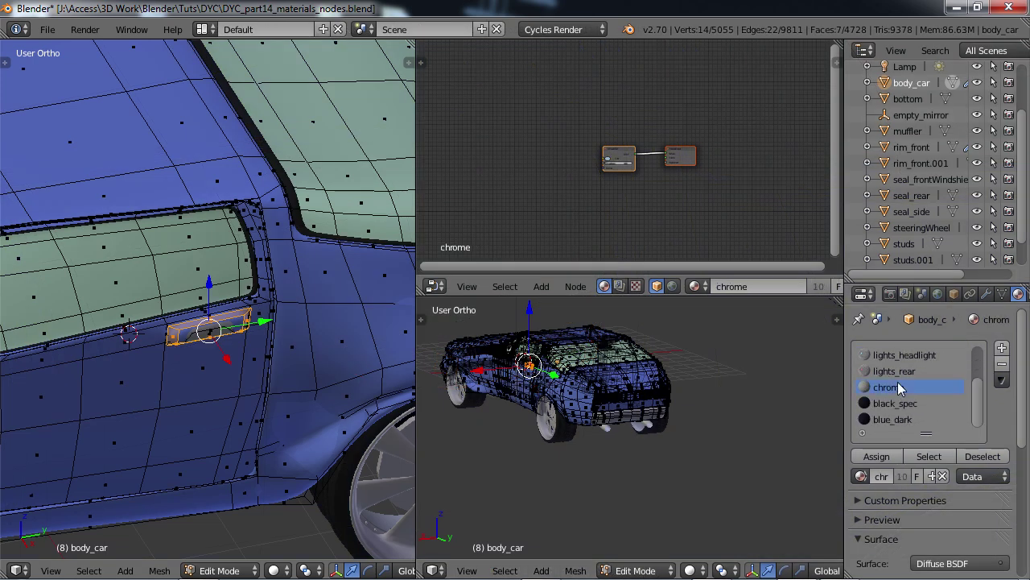
click(877, 458)
scroll(322, 364, down, 2)
key(a)
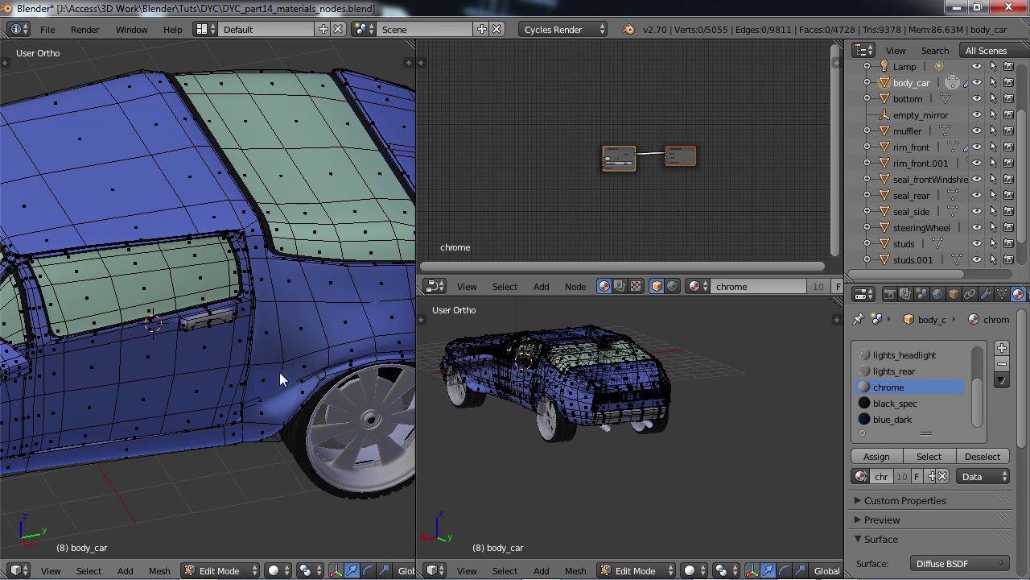
Examine the car body in Object Mode with nothing selected, from the front and around the side windows.
key(Tab)
middle_drag(205, 371, 111, 319)
key(a)
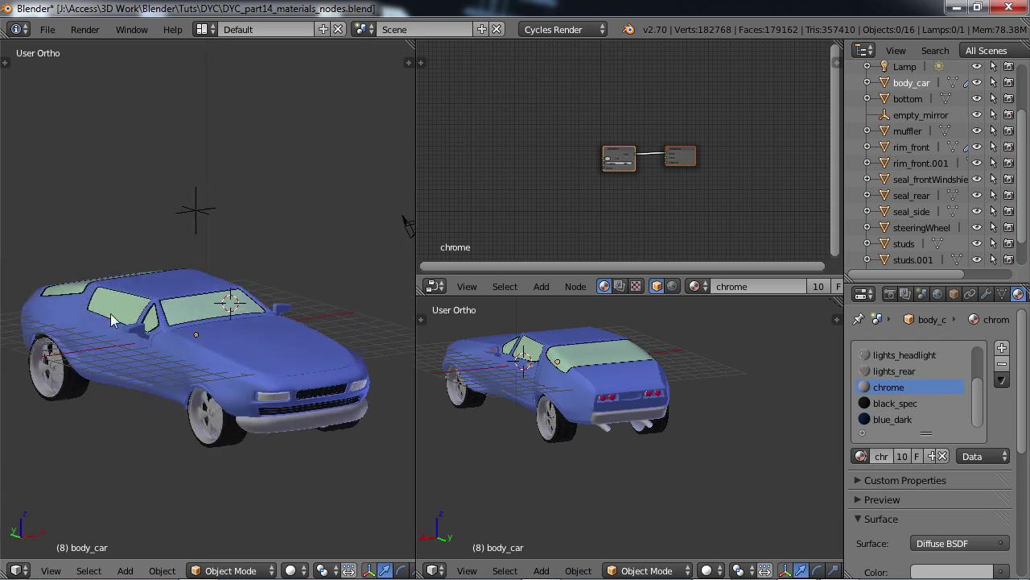
middle_drag(287, 325, 131, 354)
mouse_move(201, 356)
middle_down()
mouse_move(296, 411)
mouse_move(267, 367)
mouse_move(278, 384)
mouse_move(148, 448)
mouse_move(214, 364)
middle_up()
scroll(214, 364, up, 3)
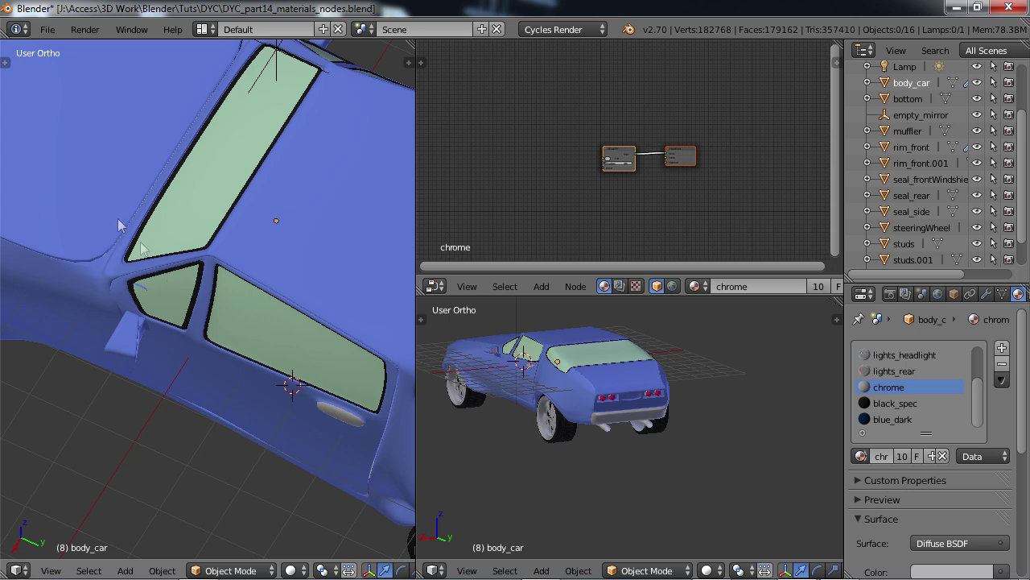
Put the car body mesh in Edit Mode with vertex selection limited to visible geometry, and zoom to the small front side window.
right_click(96, 204)
key(Tab)
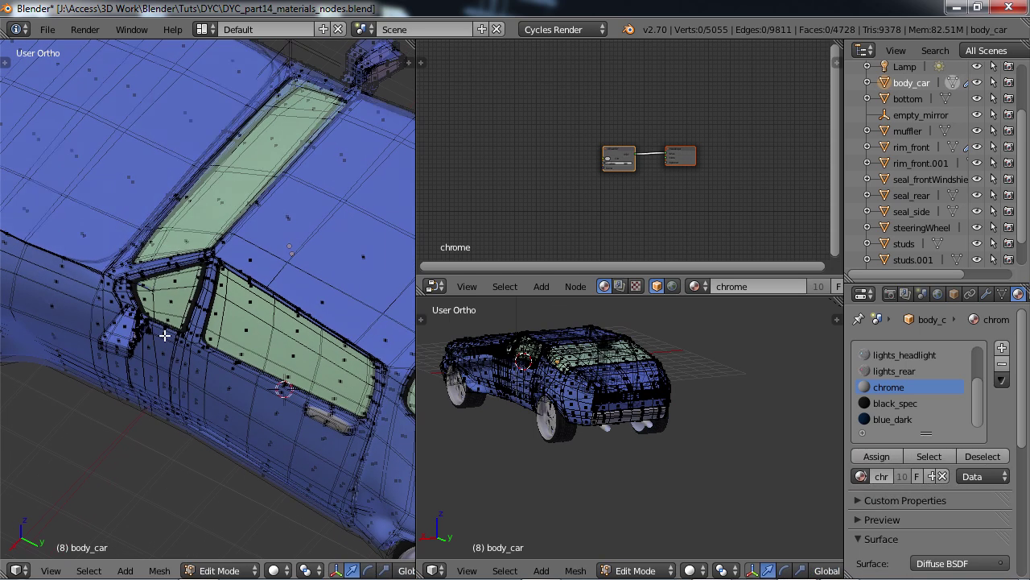
scroll(347, 569, down, 5)
click(352, 570)
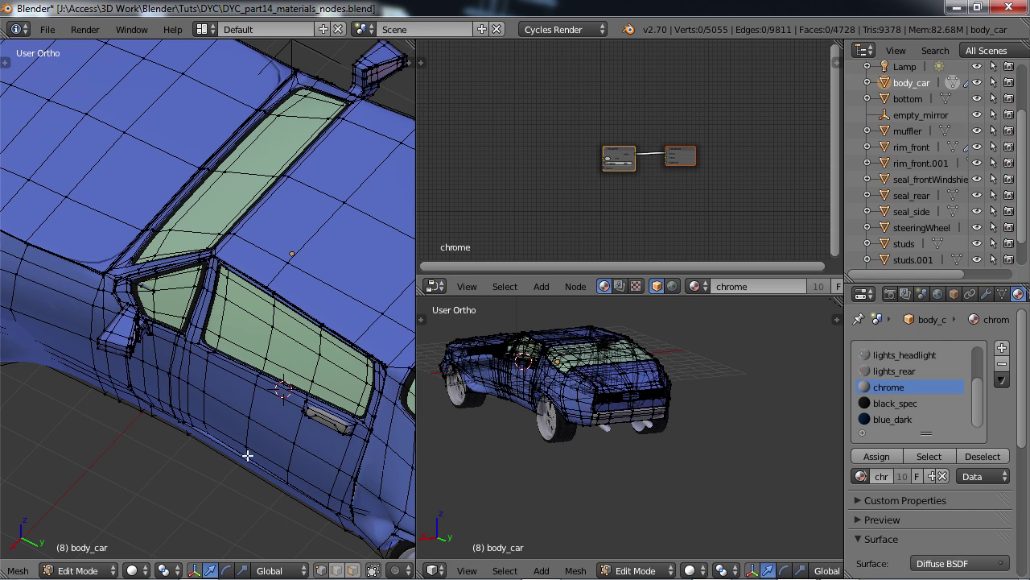
key(z)
scroll(257, 304, up, 5)
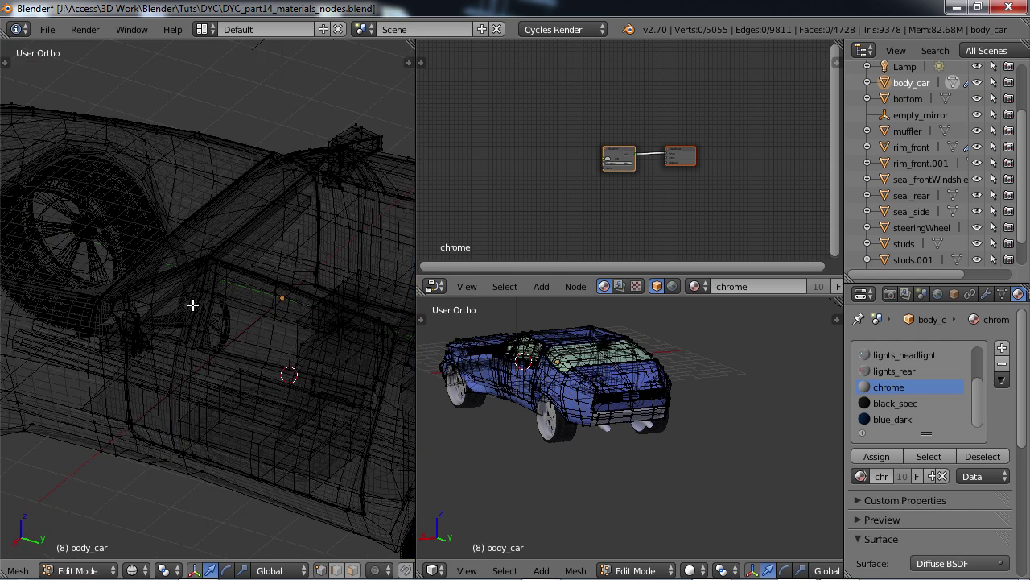
key(z)
scroll(186, 384, up, 8)
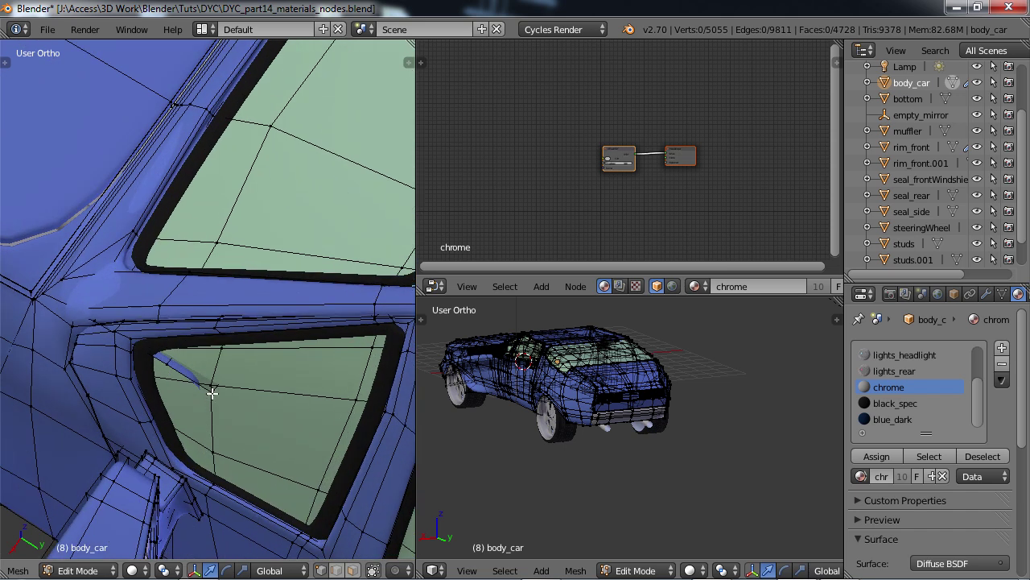
Try to move two vertices beside the blue sliver in the small front side window inward along the X axis.
right_click(211, 392)
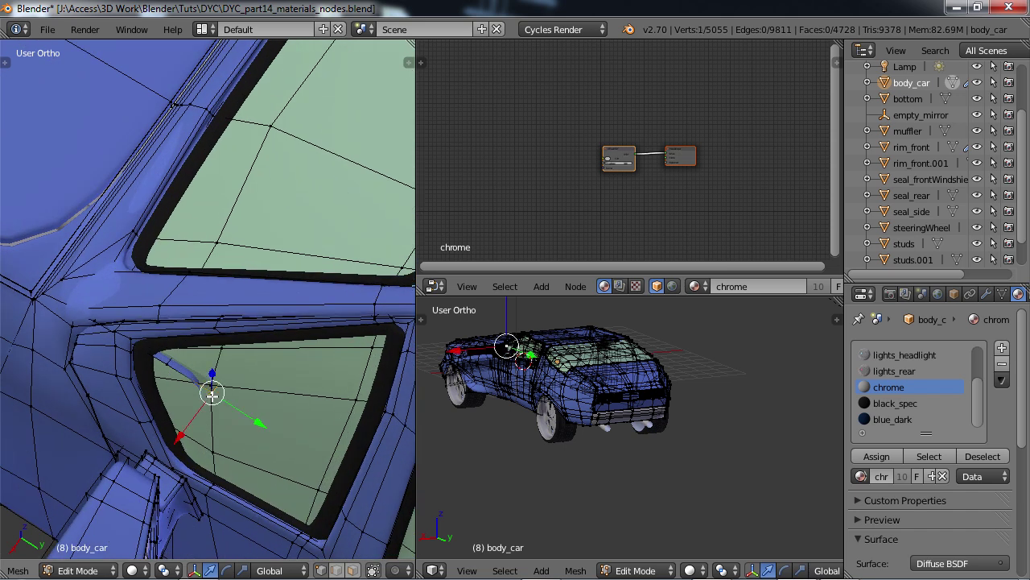
shift+right_click(164, 362)
drag(169, 409, 177, 399)
middle_drag(194, 424, 269, 384)
key(ctrl+z)
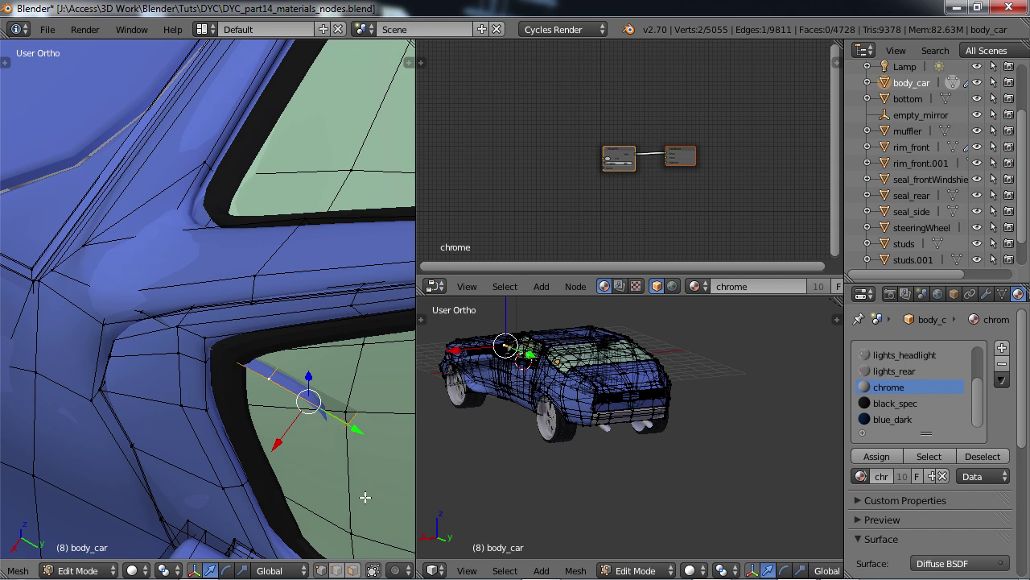
Allow selection of hidden vertices and move those around the blue sliver in the small side window about -0.107 along the global X axis.
click(377, 571)
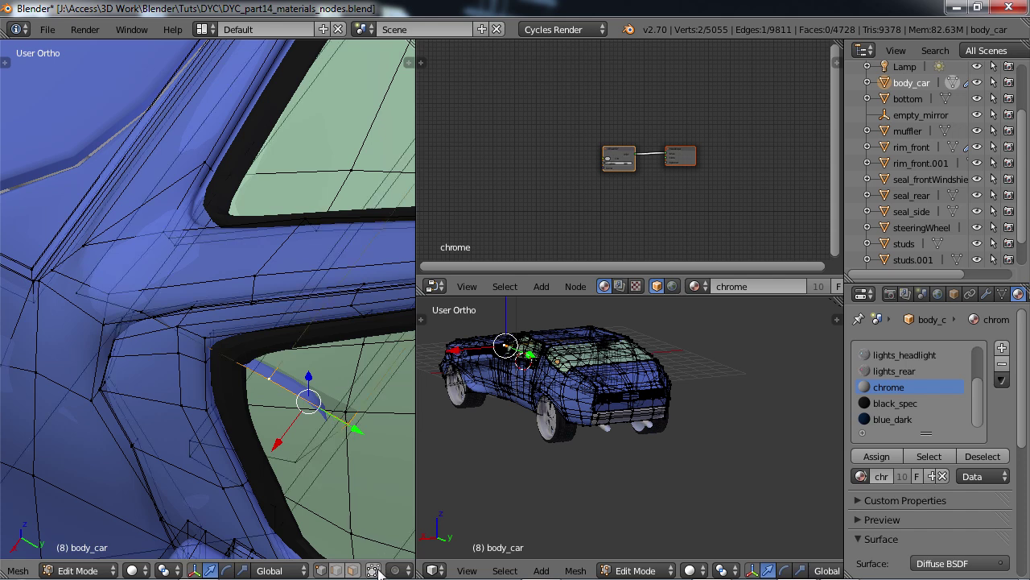
key(c)
click(269, 382)
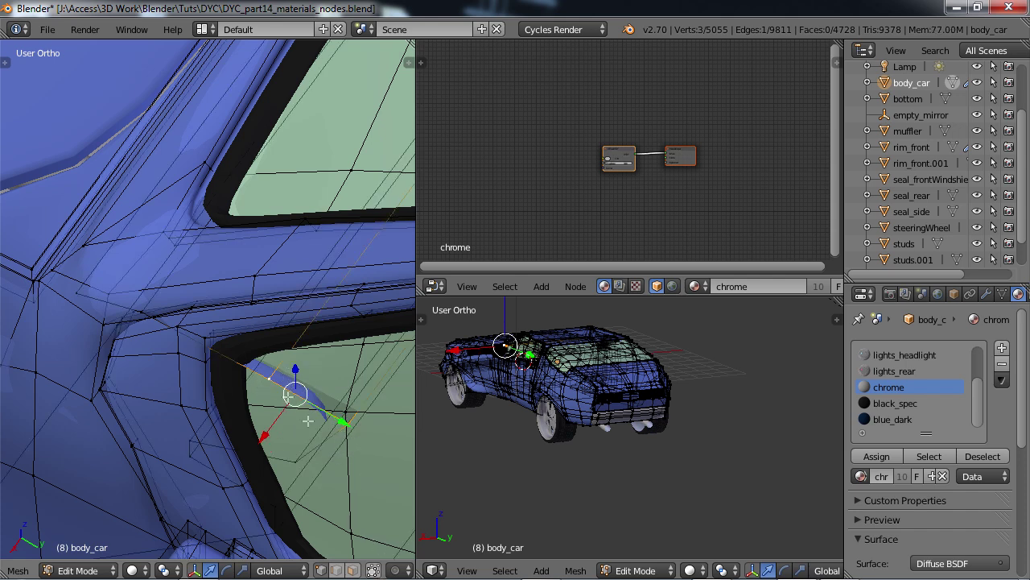
key(g)
key(x)
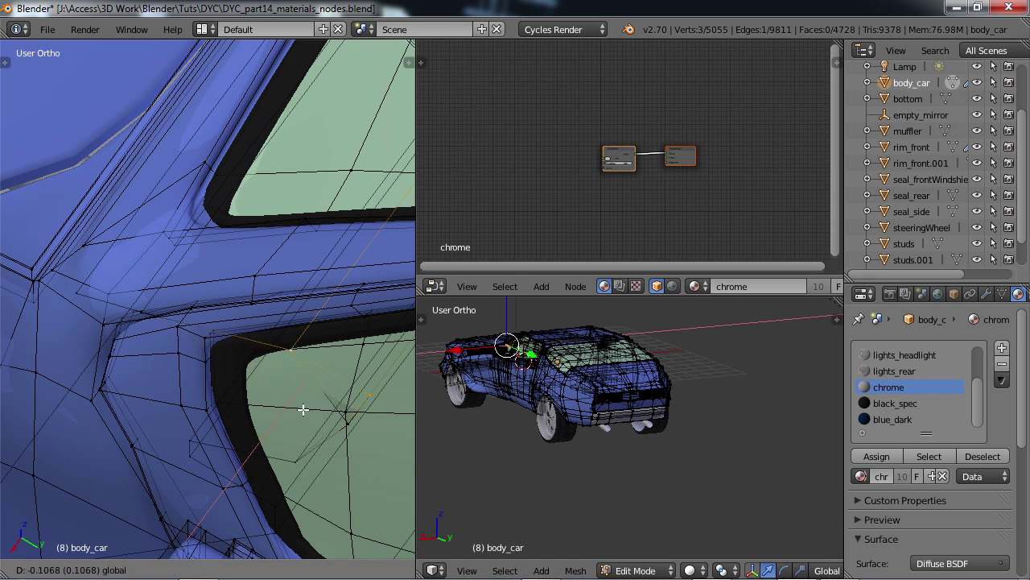
click(304, 409)
Select the vertices around the blue sliver in the opposite small front side window and move them inward along the global X axis.
scroll(298, 375, down, 5)
scroll(277, 287, down, 3)
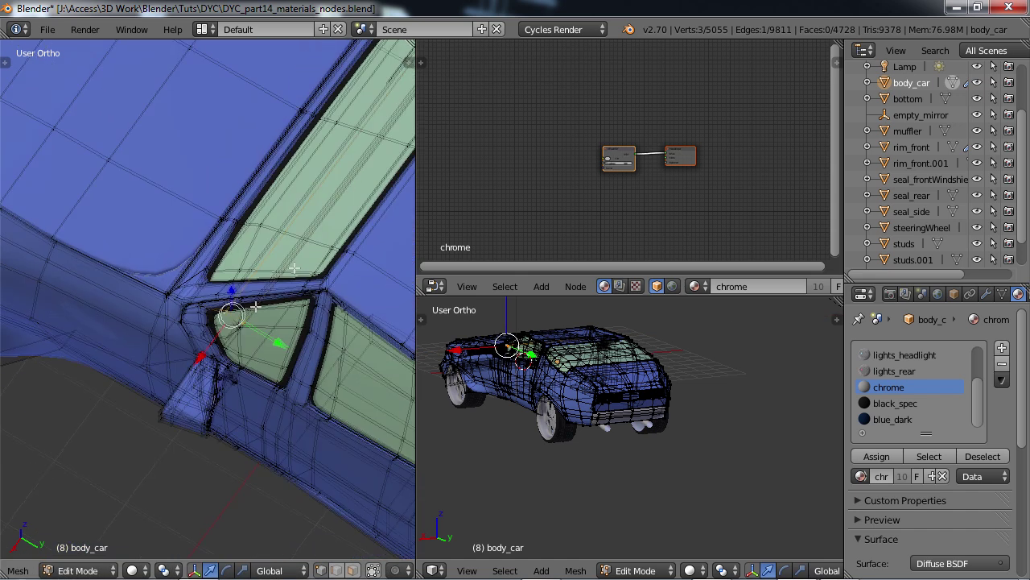
shift+middle_drag(322, 206, 179, 330)
middle_drag(298, 233, 12, 328)
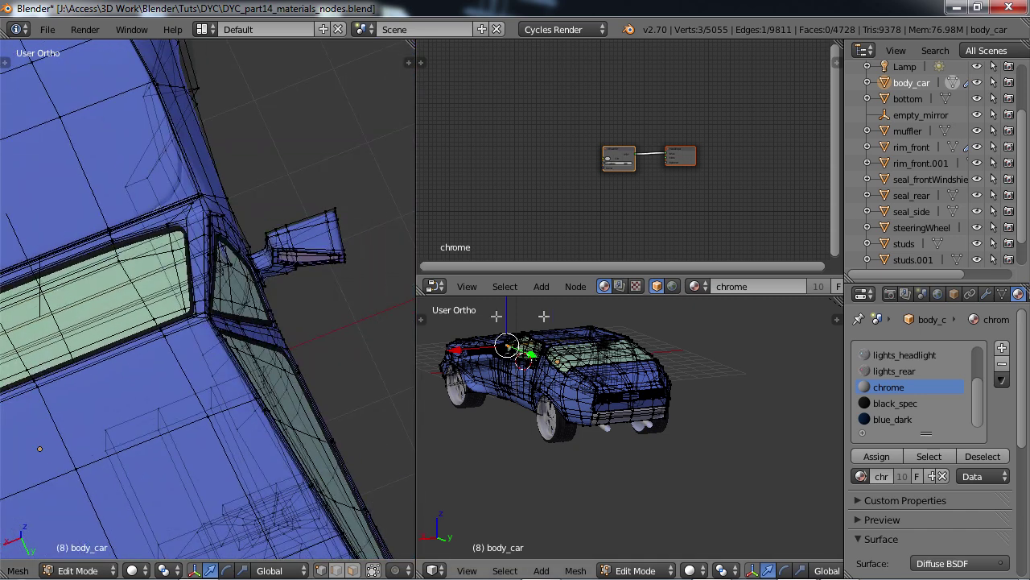
middle_drag(347, 324, 207, 333)
scroll(258, 338, up, 2)
scroll(269, 339, up, 2)
shift+middle_drag(269, 339, 69, 340)
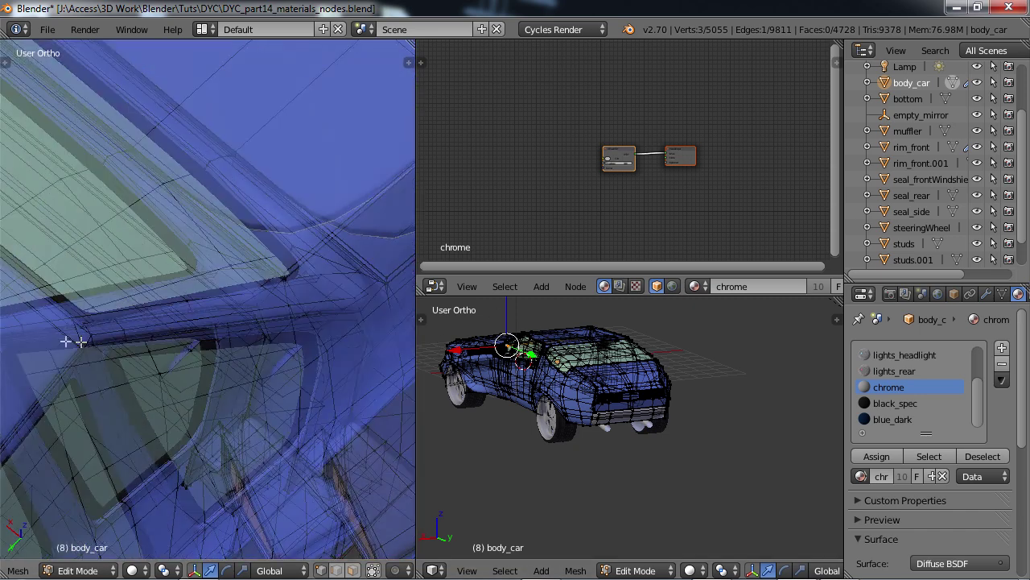
scroll(137, 378, up, 4)
right_click(109, 467)
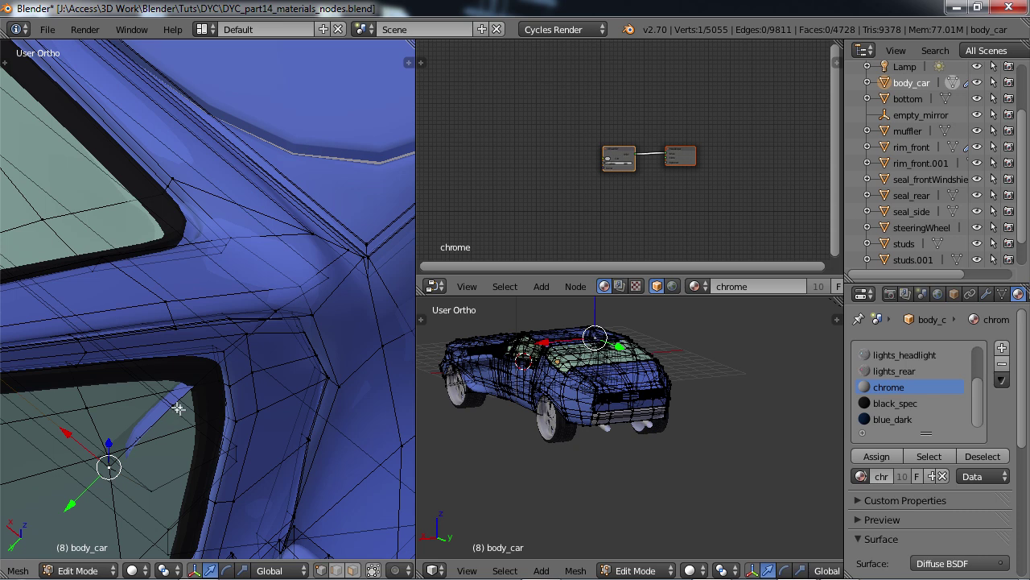
key(c)
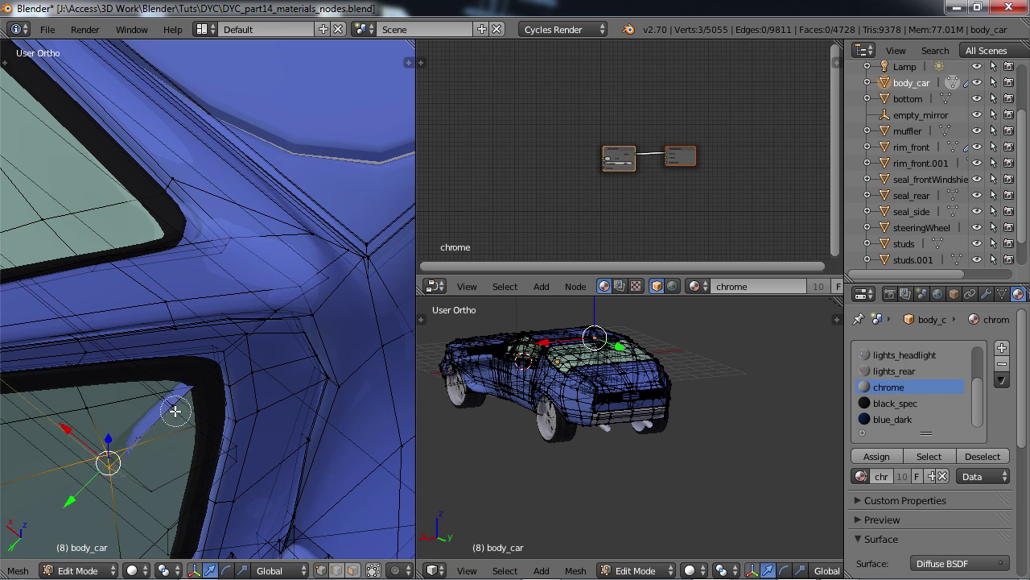
click(165, 420)
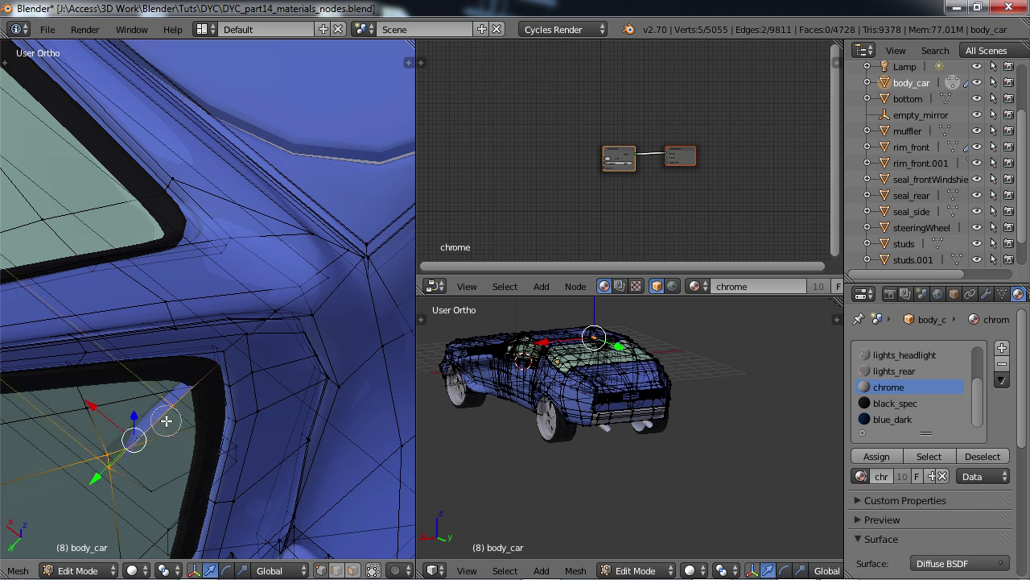
shift+right_click(103, 448)
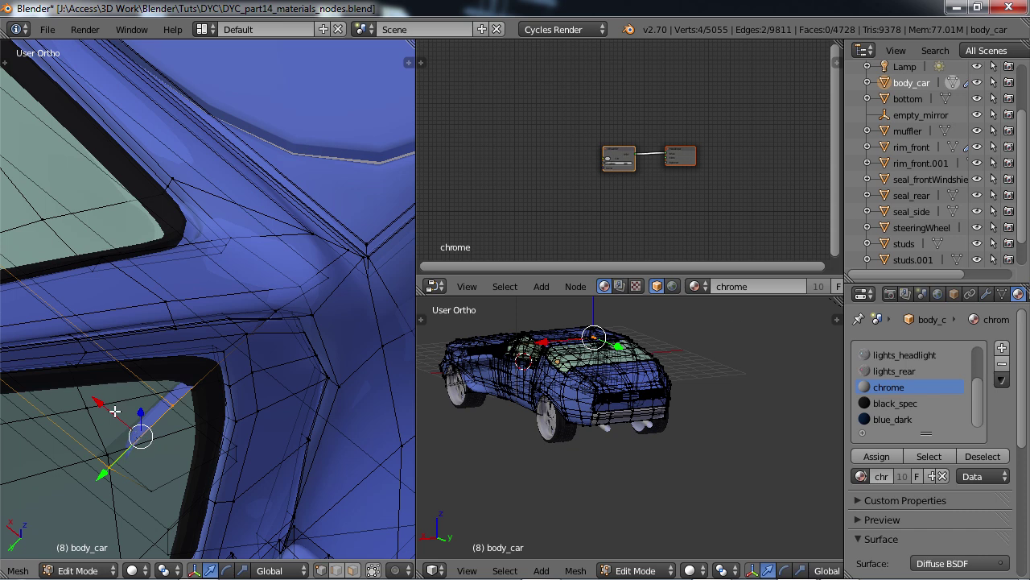
drag(114, 411, 95, 398)
middle_drag(95, 398, 165, 433)
Deselect everything, leave Edit Mode and examine both small front side windows and the car body from the front.
key(a)
key(Tab)
scroll(149, 432, down, 6)
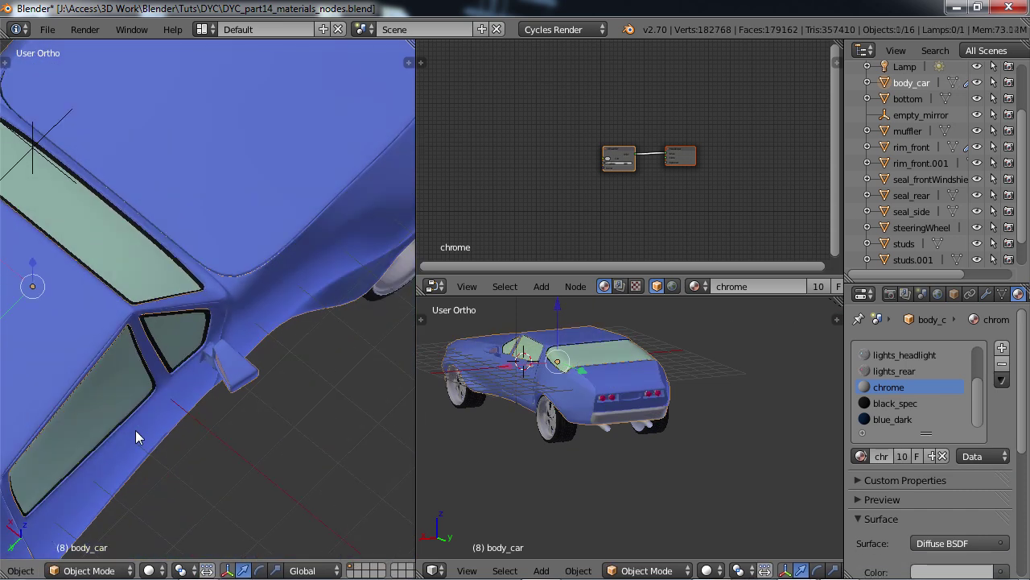
scroll(135, 424, down, 5)
middle_drag(134, 424, 272, 432)
scroll(243, 434, down, 4)
scroll(203, 380, up, 6)
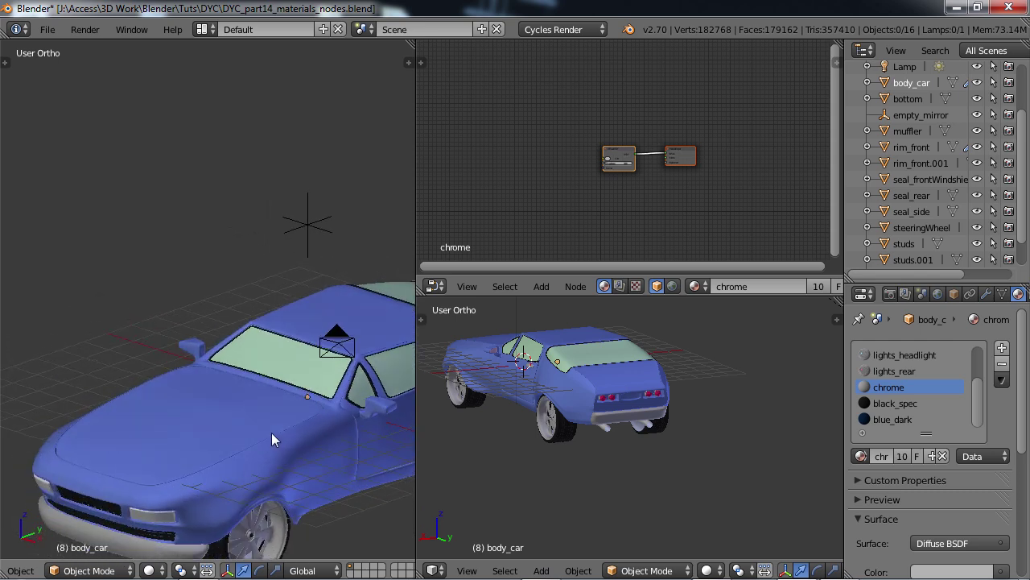
scroll(268, 434, up, 2)
Put the car body in Edit Mode with face selection limited to visible geometry.
right_click(257, 444)
key(Tab)
scroll(262, 442, down, 3)
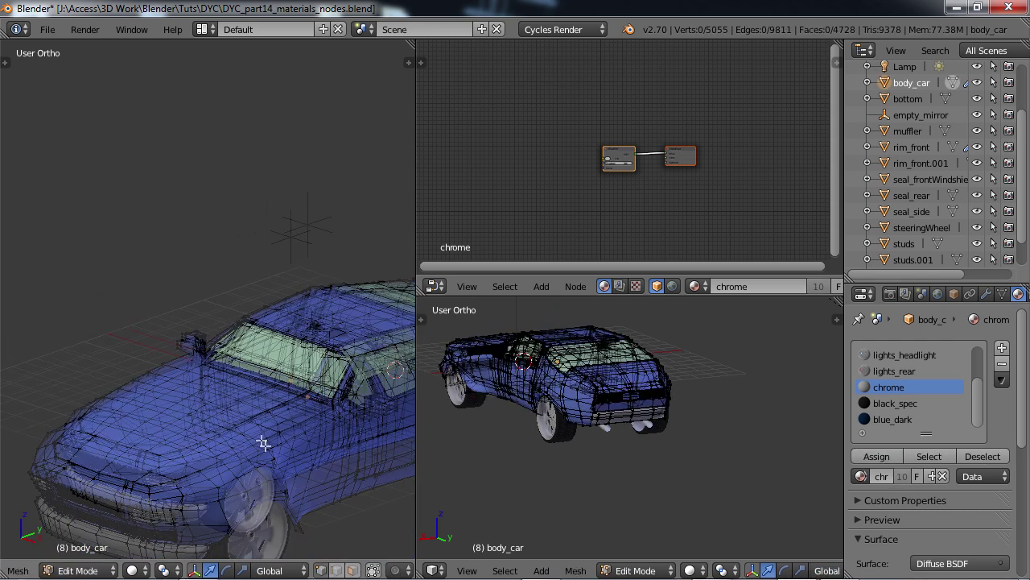
click(373, 571)
middle_drag(282, 441, 224, 382)
scroll(303, 427, up, 2)
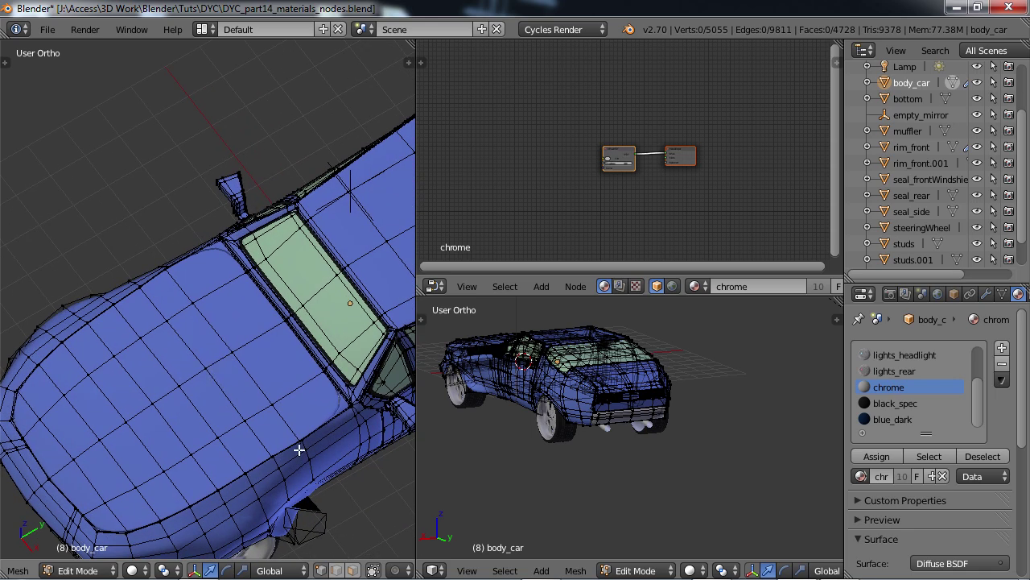
click(352, 571)
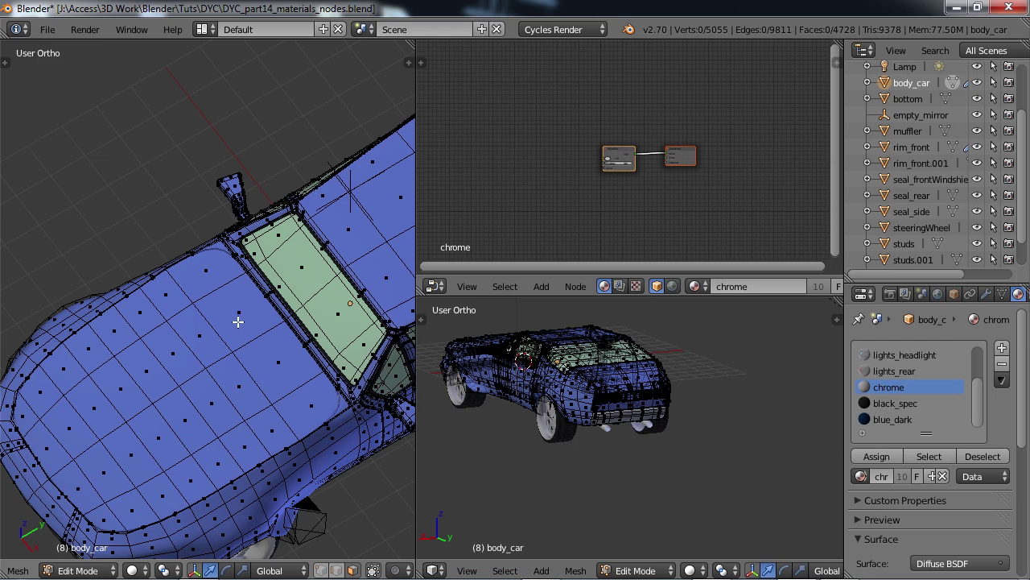
Select the four central hood faces nearest the windshield, extrude them in place and scale them to about 0.58 in top view.
right_click(238, 321)
shift+right_click(257, 368)
shift+right_click(218, 363)
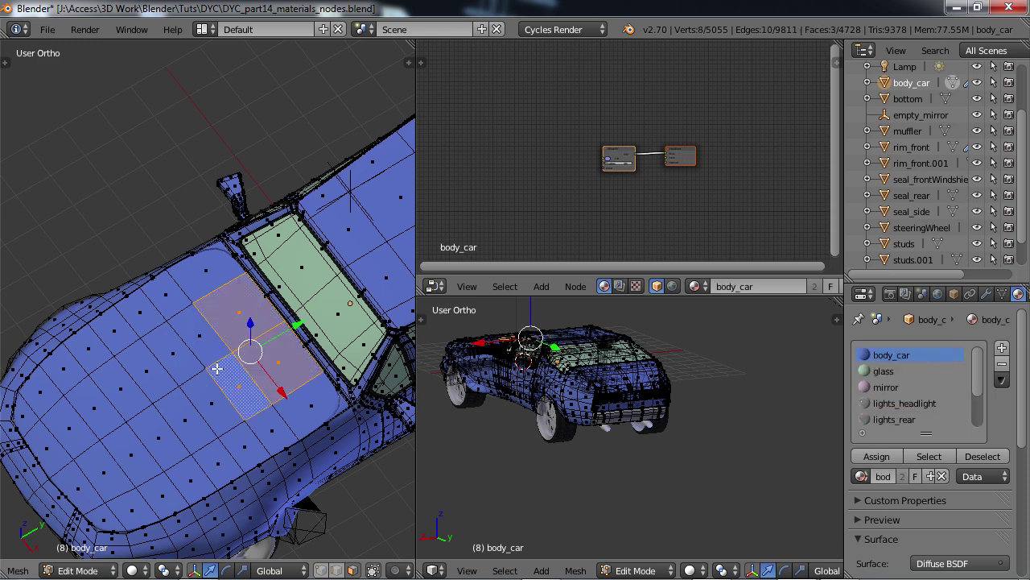
shift+right_click(198, 356)
middle_drag(216, 399, 256, 403)
key(KP_7)
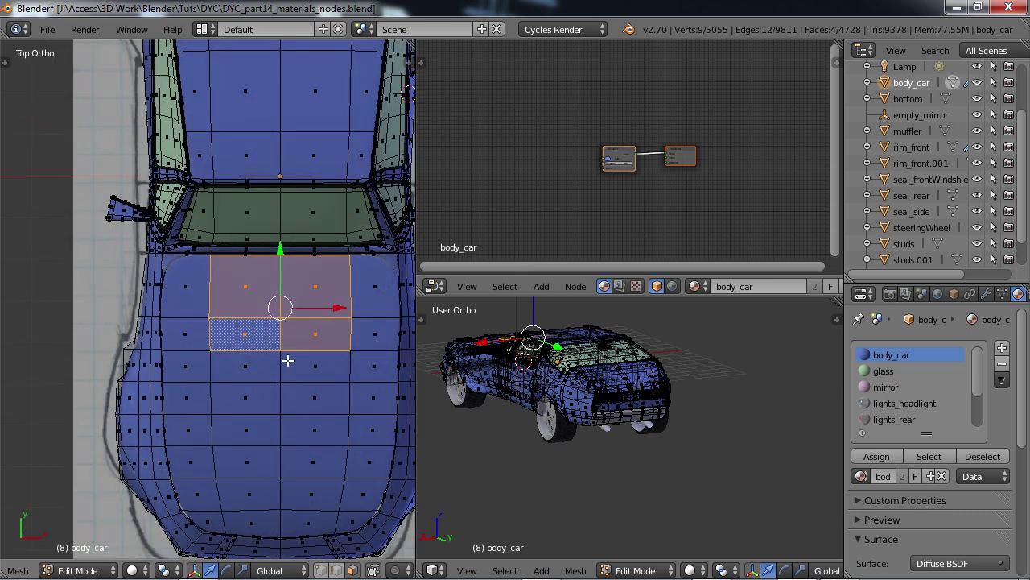
key(ctrl+Up)
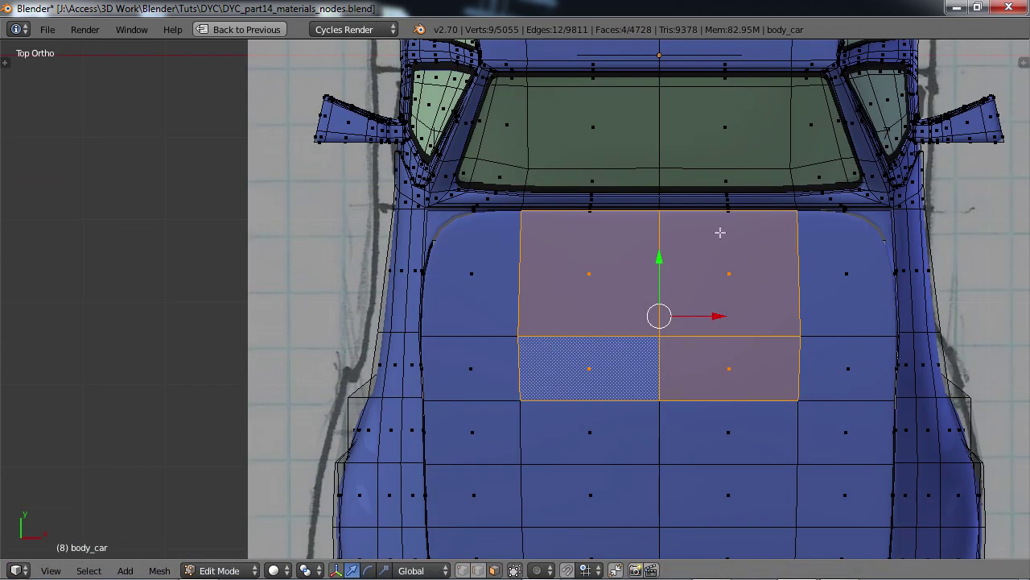
shift+middle_drag(716, 317, 545, 347)
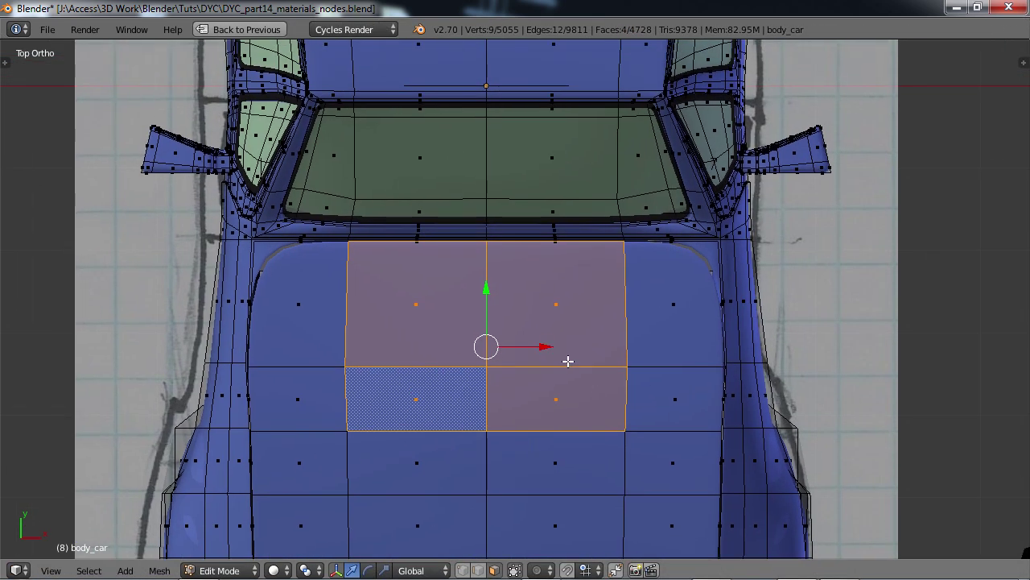
key(e)
right_click(568, 362)
key(s)
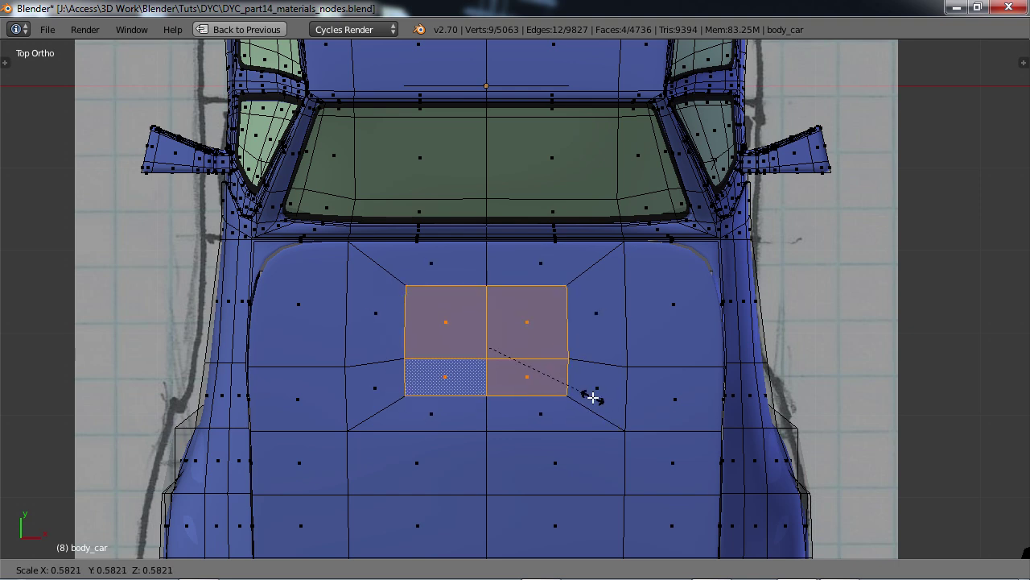
click(592, 398)
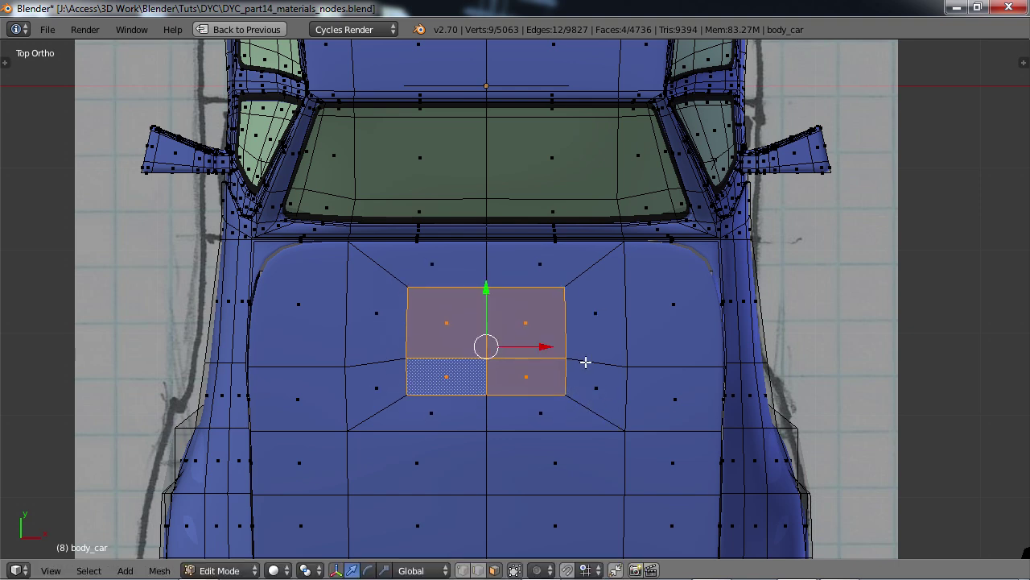
Select the two inset corner vertices nearest the windshield and scale them closer together along the X axis.
click(461, 570)
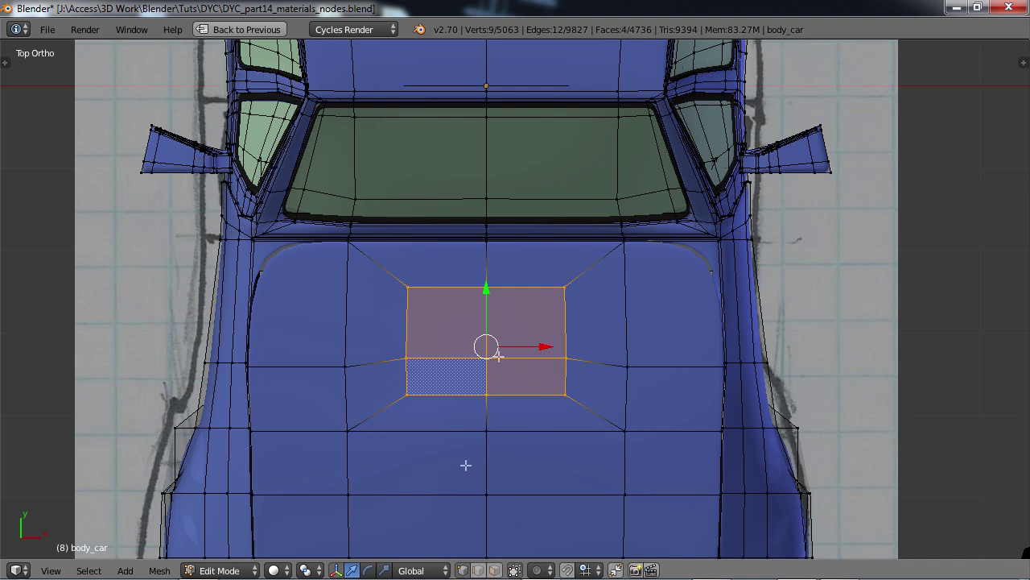
right_click(410, 289)
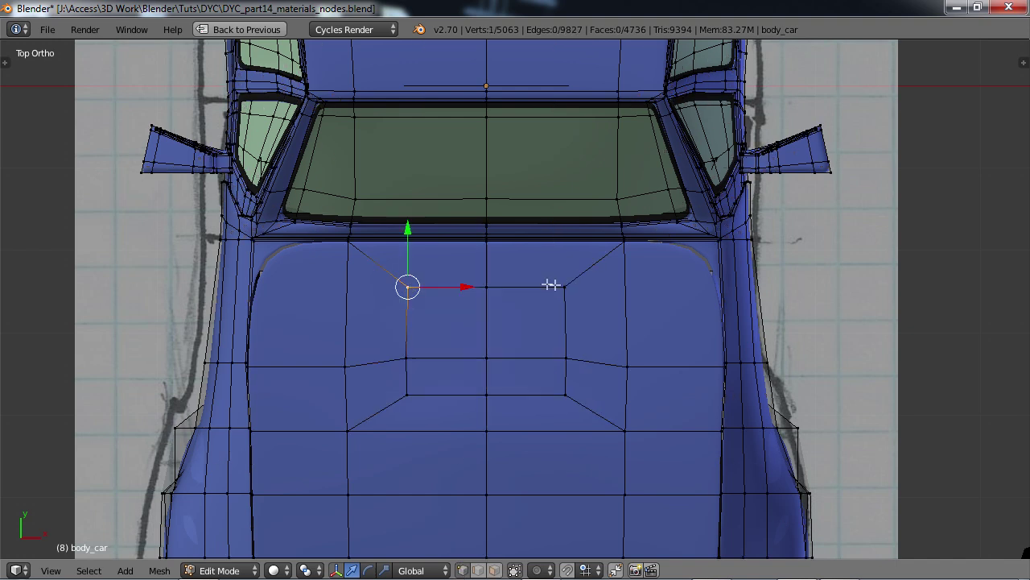
shift+right_click(564, 287)
key(s)
key(x)
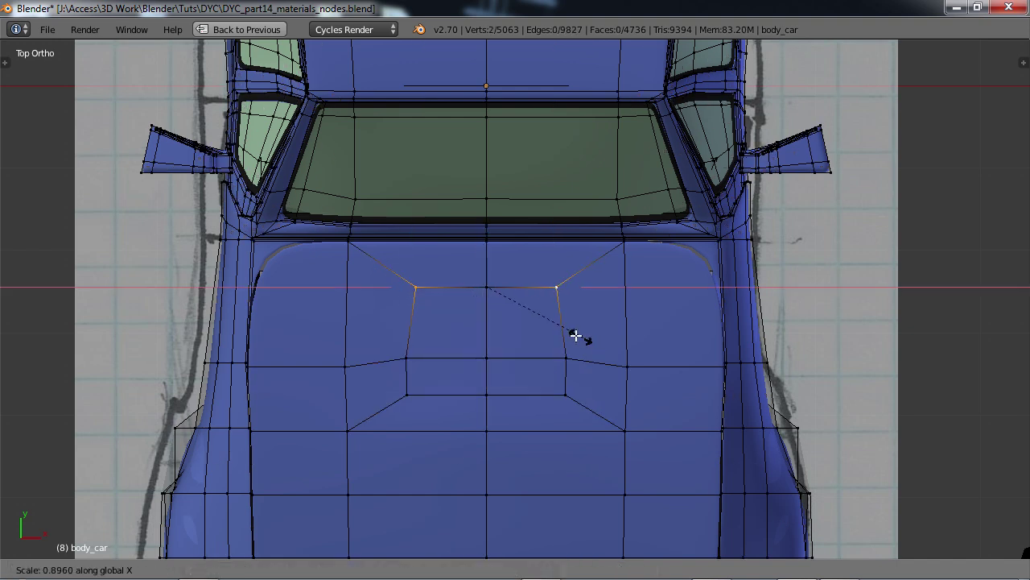
click(540, 323)
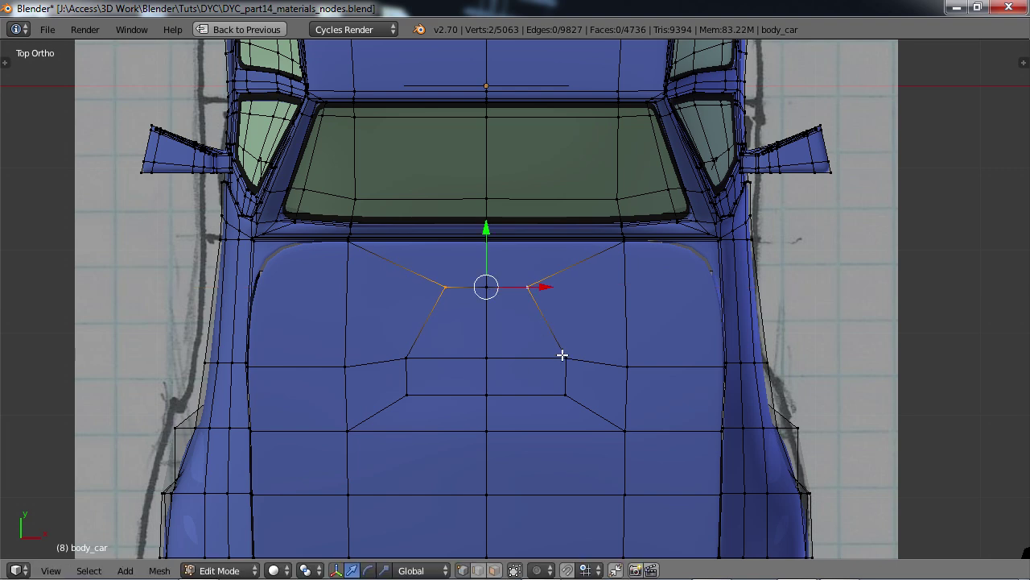
Scale the two outer vertices of the inset's middle row to about 0.89 along the X axis.
right_click(565, 356)
shift+right_click(403, 359)
key(s)
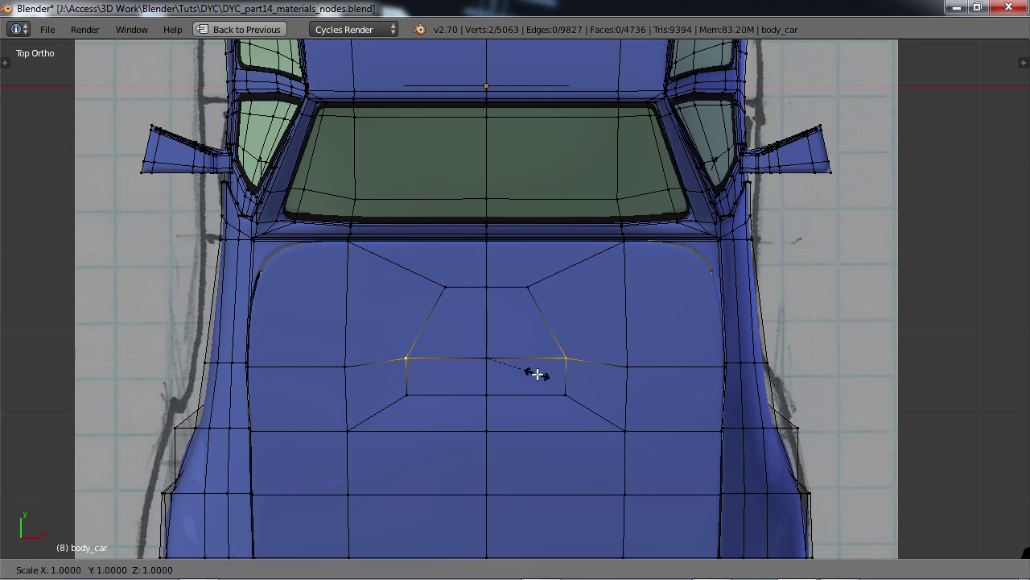
key(x)
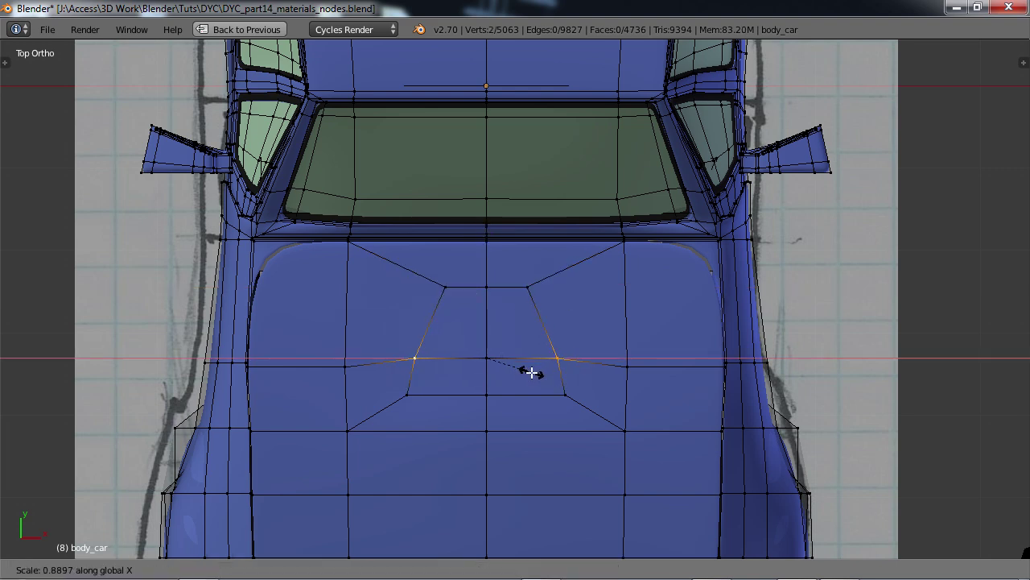
click(533, 372)
Select the tapered inset's four hood faces and extrude them upward twice, first only slightly and the second time about 0.16.
middle_drag(524, 417, 431, 326)
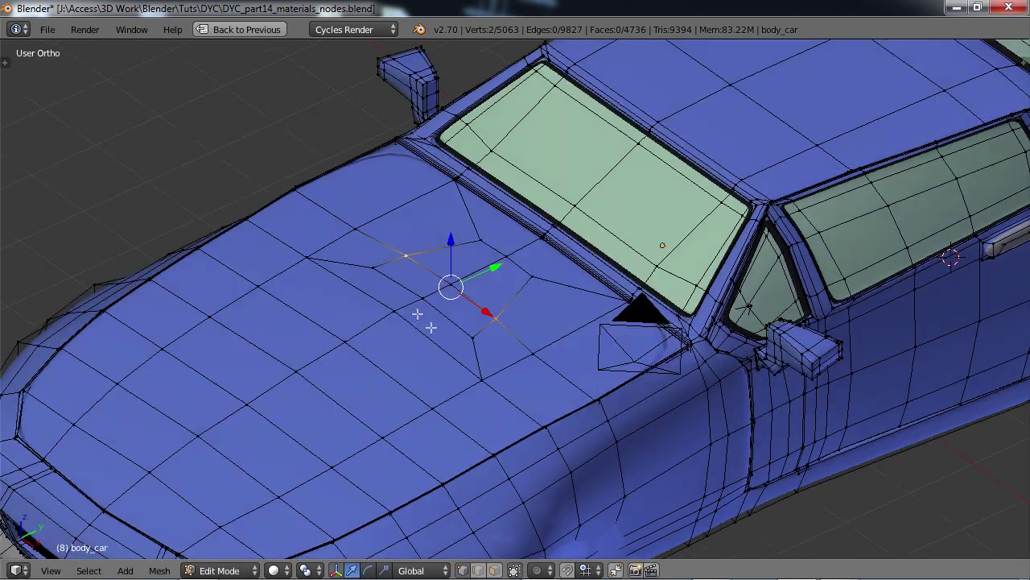
click(492, 570)
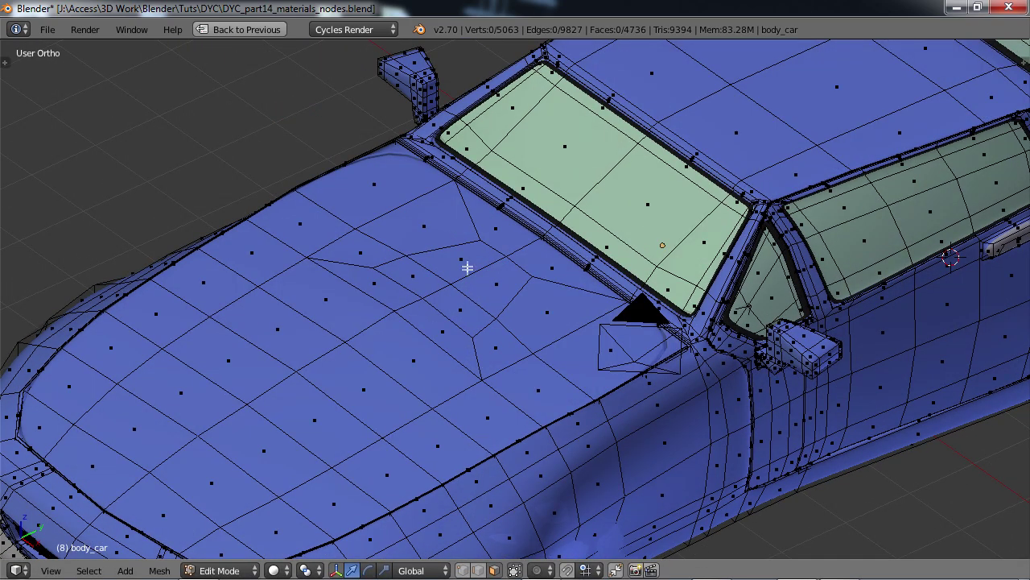
click(417, 278)
shift+click(494, 282)
shift+click(463, 259)
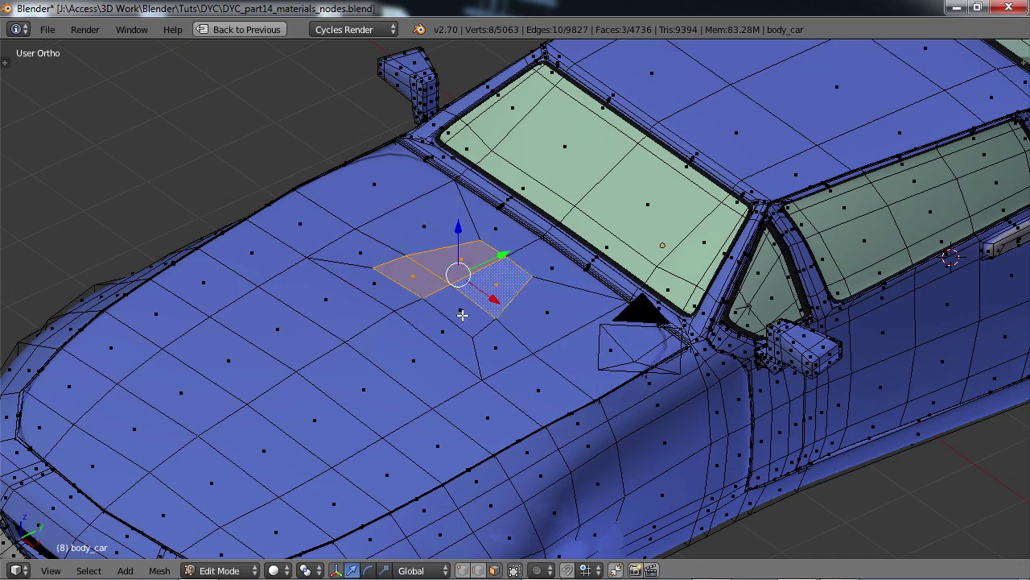
shift+click(461, 312)
middle_drag(449, 347, 435, 301)
scroll(435, 301, up, 3)
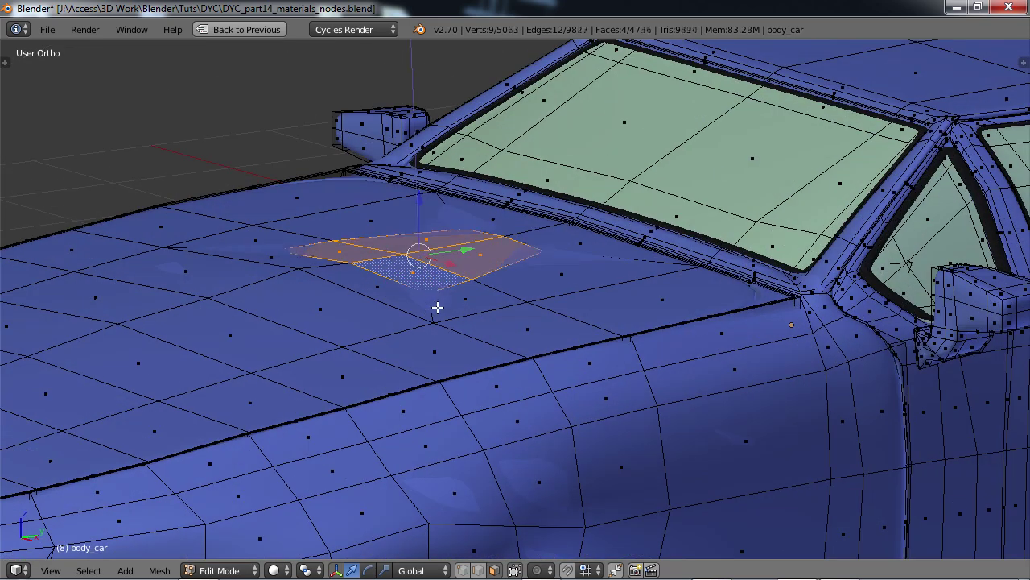
key(e)
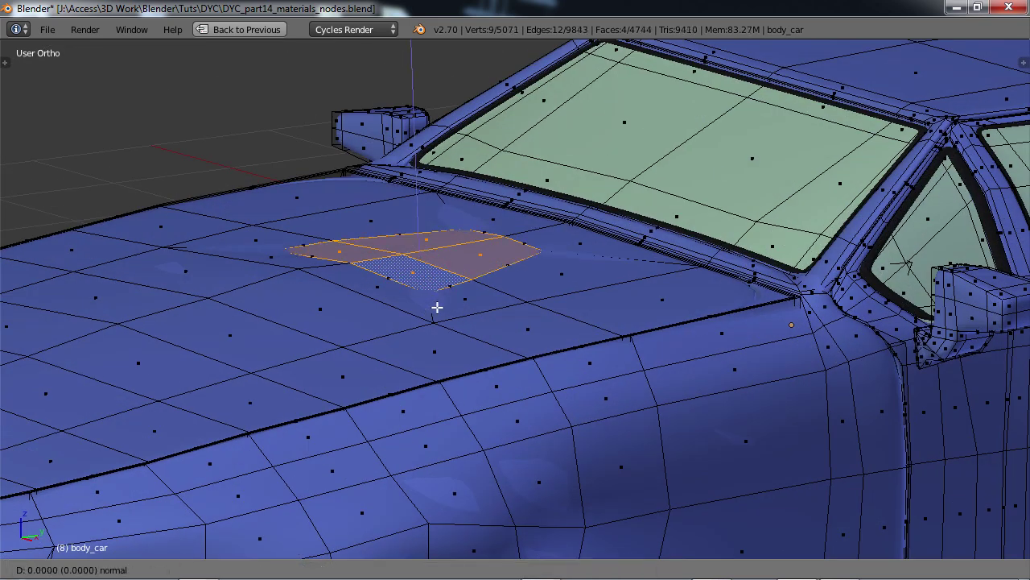
click(433, 305)
key(e)
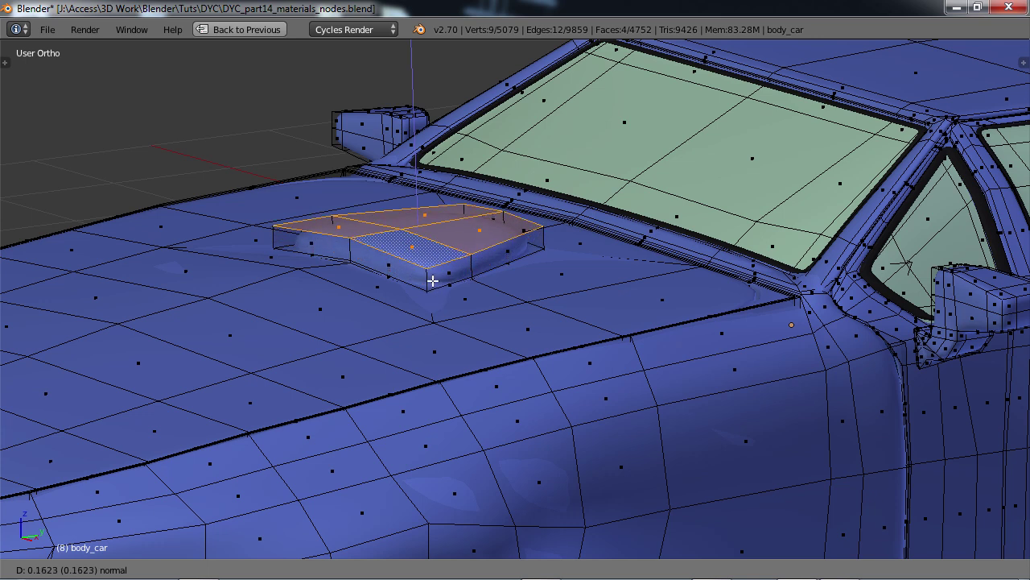
click(431, 278)
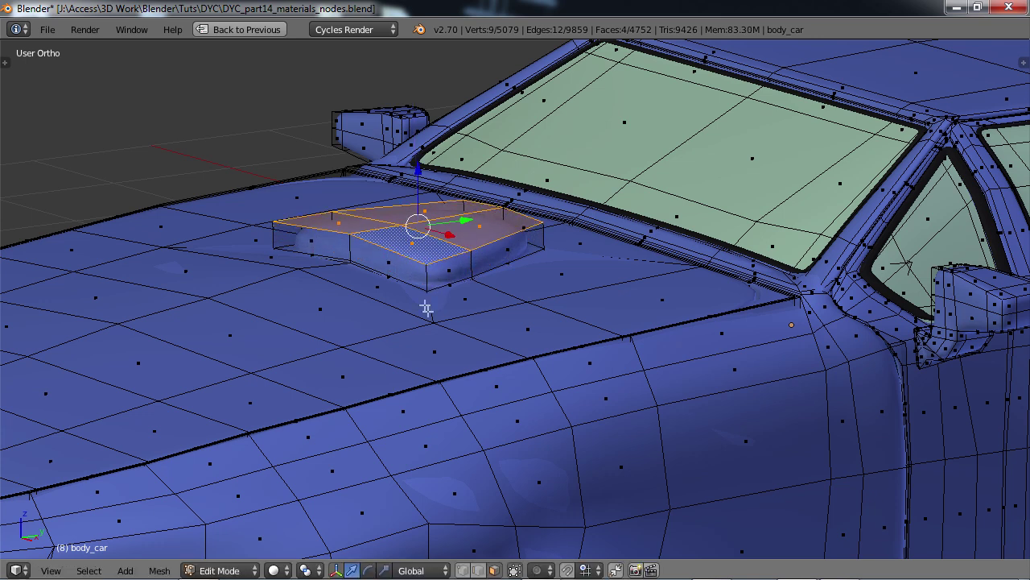
Rotate the scoop's top faces about 7.3° in side view so they slope down toward the windshield, and lower them slightly along Z.
key(KP_3)
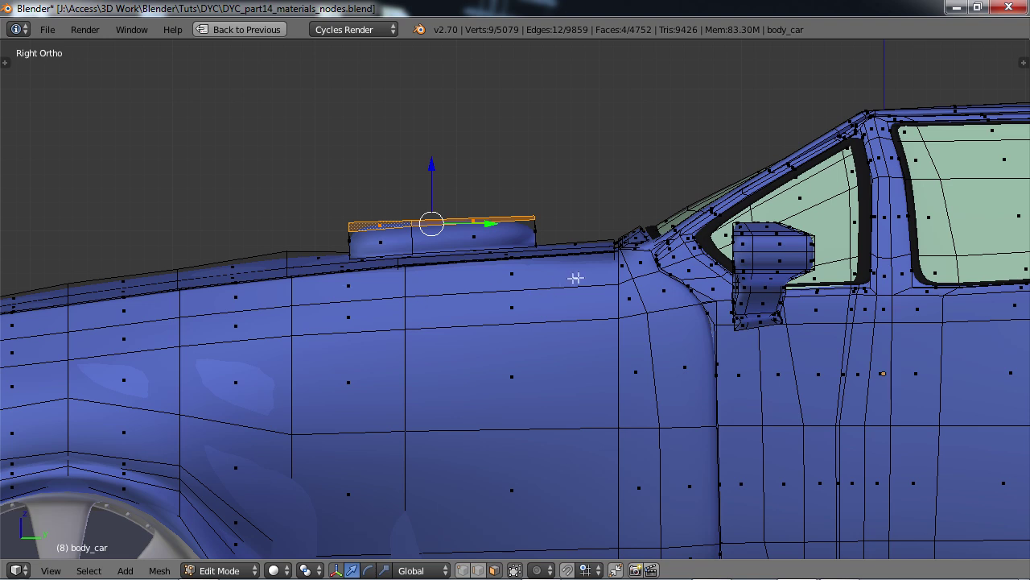
key(r)
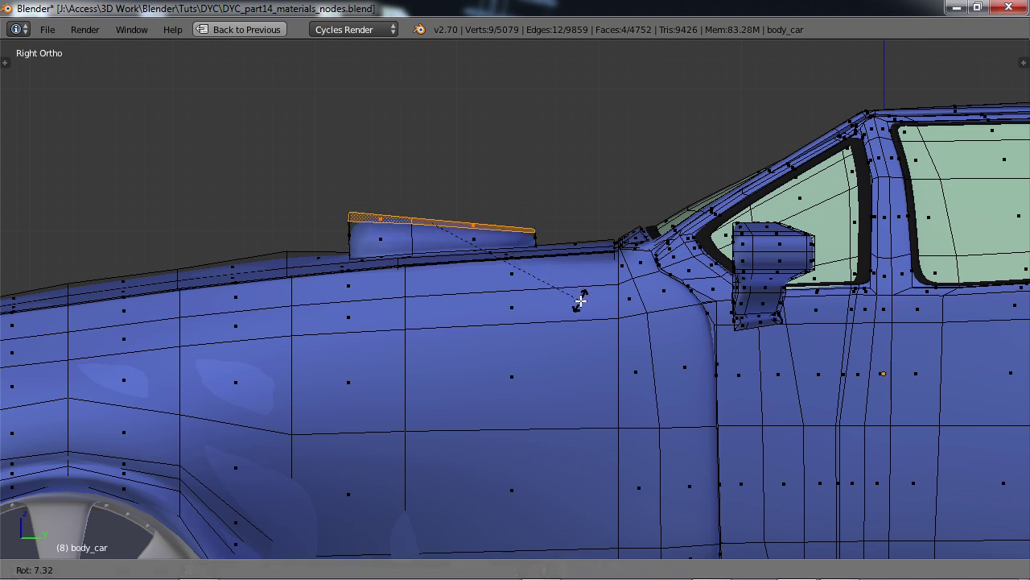
click(580, 300)
drag(434, 165, 433, 171)
middle_drag(408, 278, 549, 301)
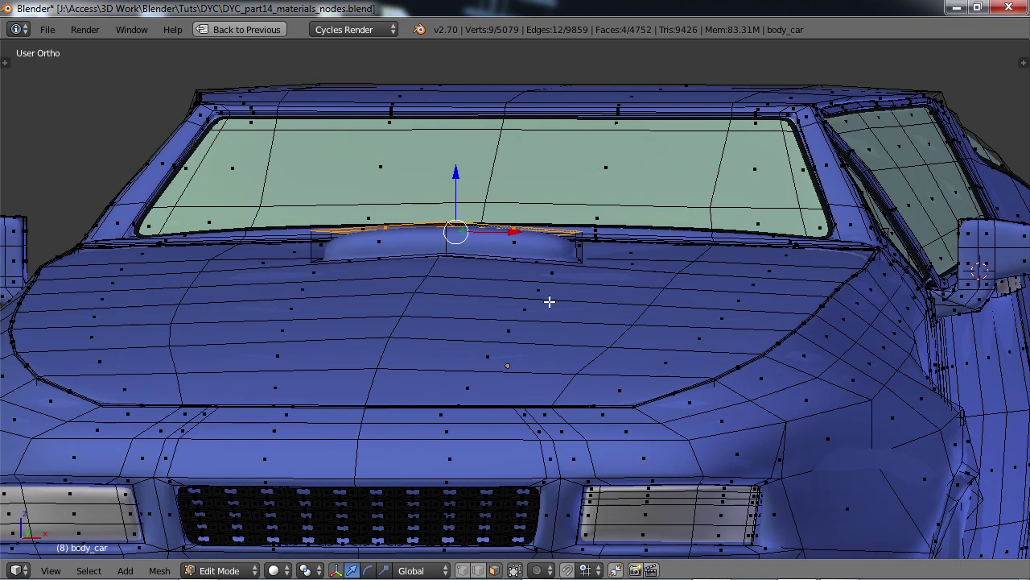
middle_drag(508, 270, 560, 294)
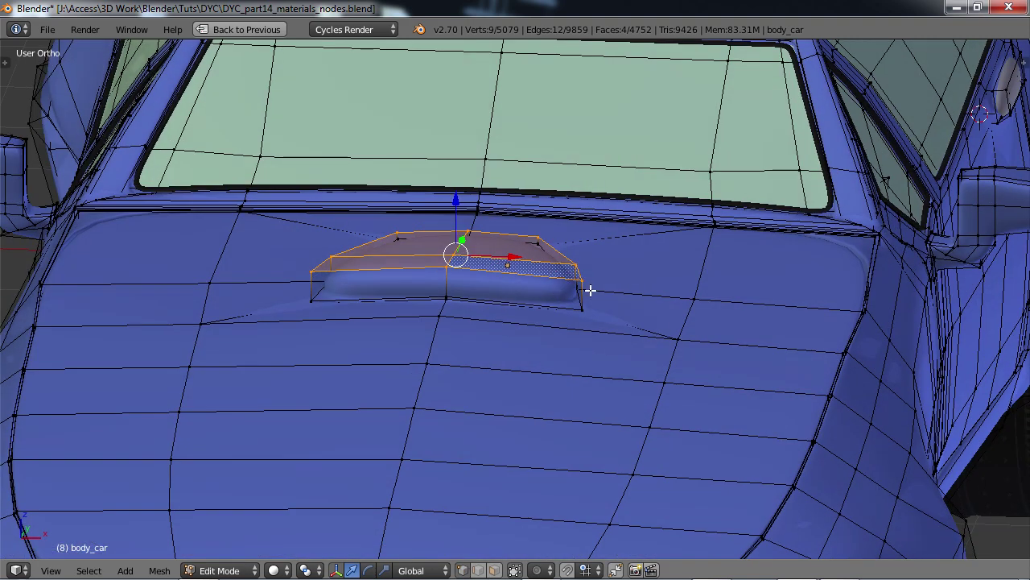
Select the scoop's two front upper corner vertices and raise them slightly along the Z axis.
right_click(587, 283)
shift+right_click(312, 272)
middle_drag(402, 314, 389, 271)
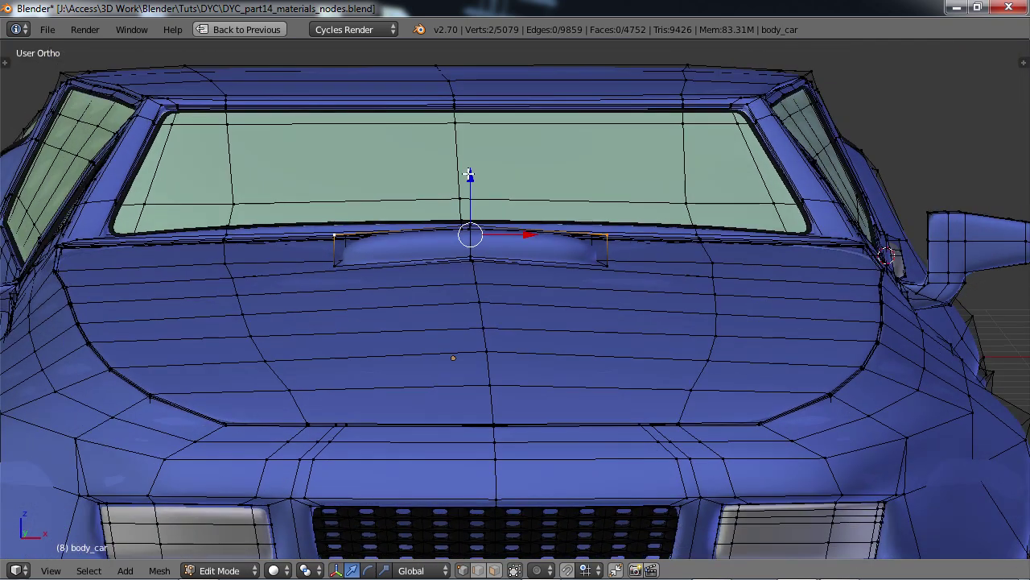
drag(469, 175, 467, 161)
middle_drag(489, 265, 372, 301)
right_click(319, 276)
drag(314, 217, 363, 213)
shift+right_click(358, 260)
scroll(359, 310, down, 3)
middle_drag(359, 310, 475, 288)
Select the scoop's two front faces in face mode, extrude them in place and scale them slightly smaller, and extrude them in place once more.
click(494, 570)
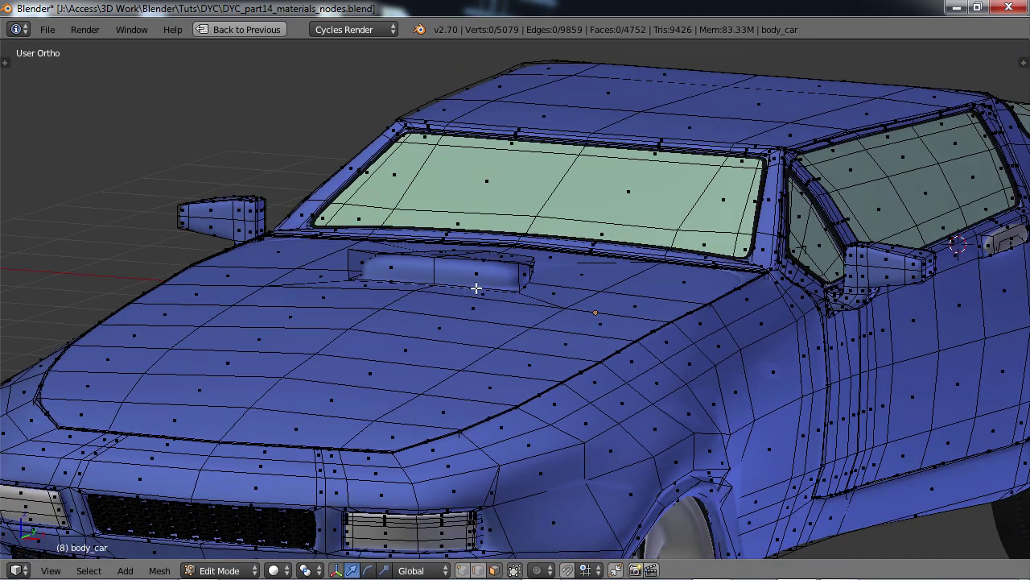
right_click(475, 278)
shift+right_click(392, 265)
middle_drag(433, 328, 513, 375)
scroll(386, 322, up, 3)
key(e)
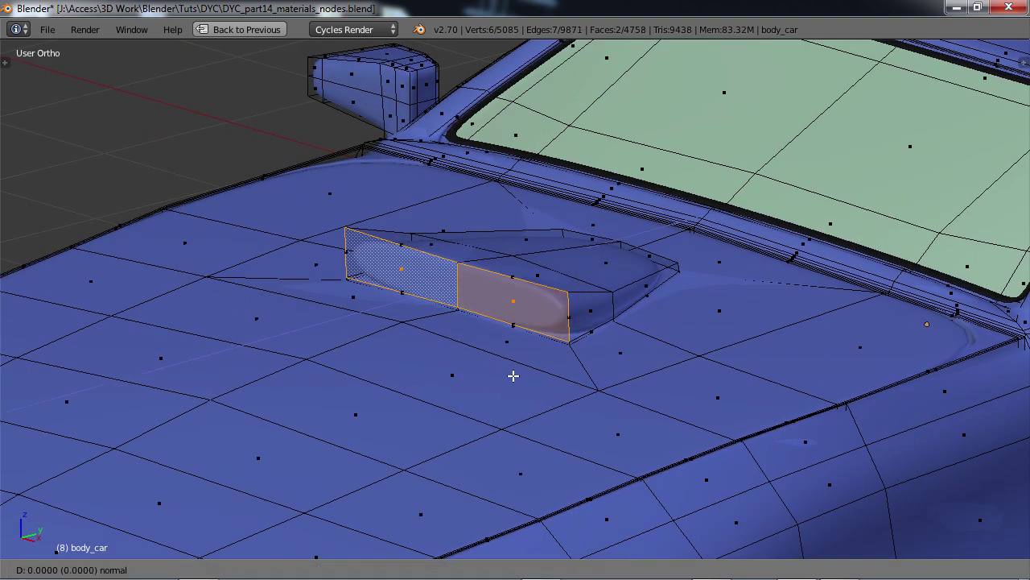
right_click(513, 375)
key(s)
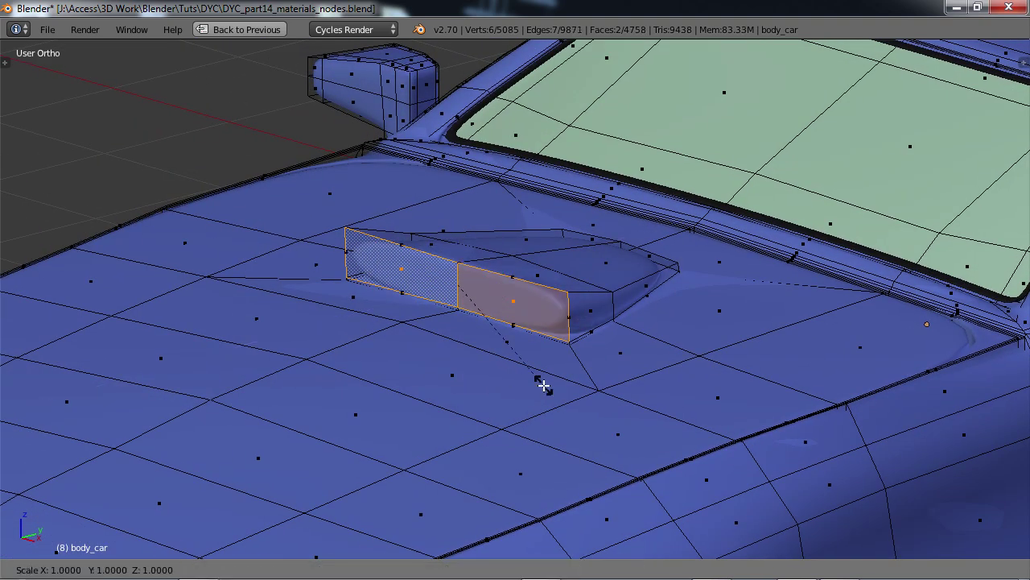
click(538, 384)
key(e)
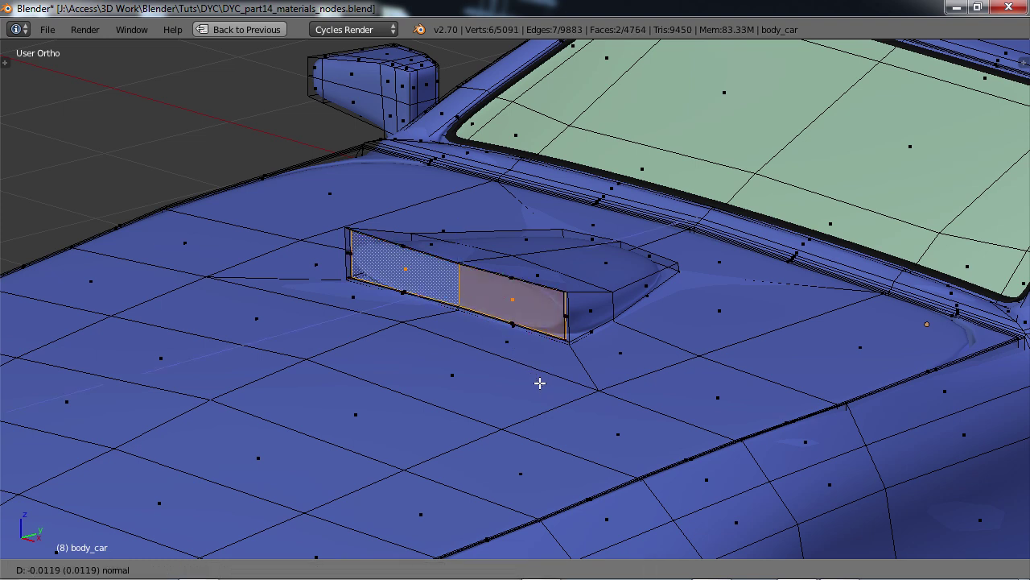
right_click(540, 383)
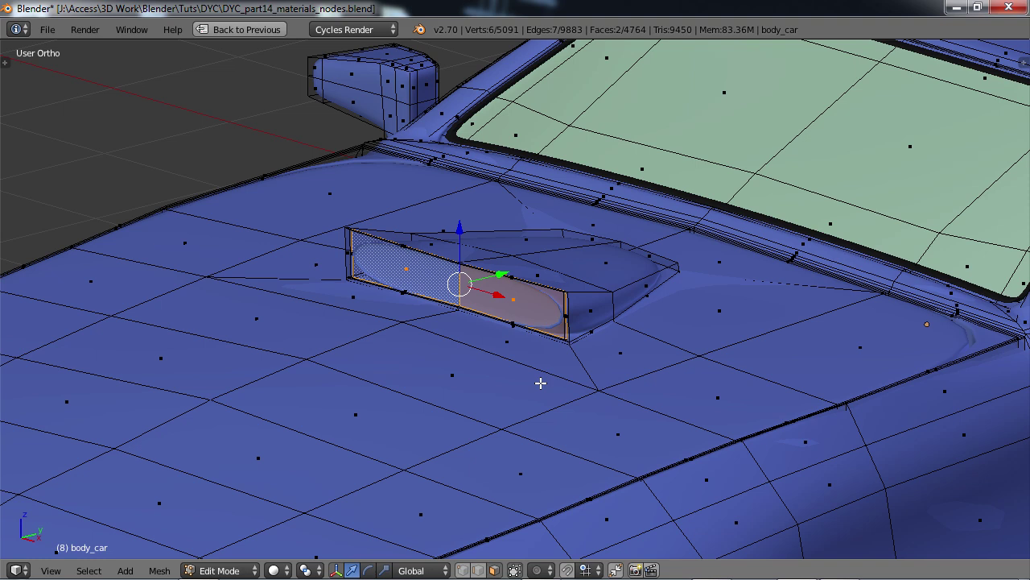
Extrude the scoop's front faces inward about 0.41, scale them smaller and lower them about 0.04 along the Z axis.
key(e)
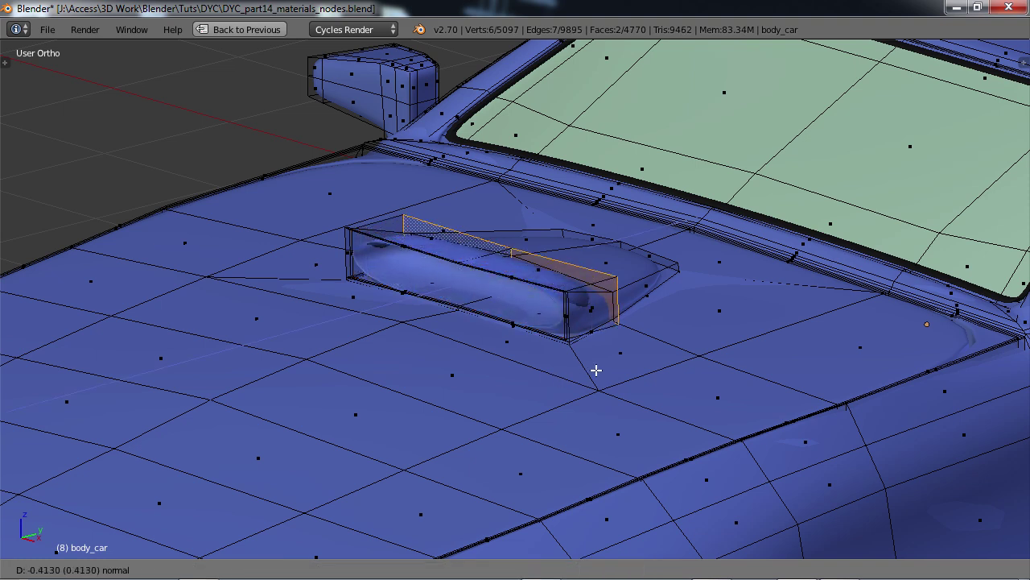
click(600, 372)
key(s)
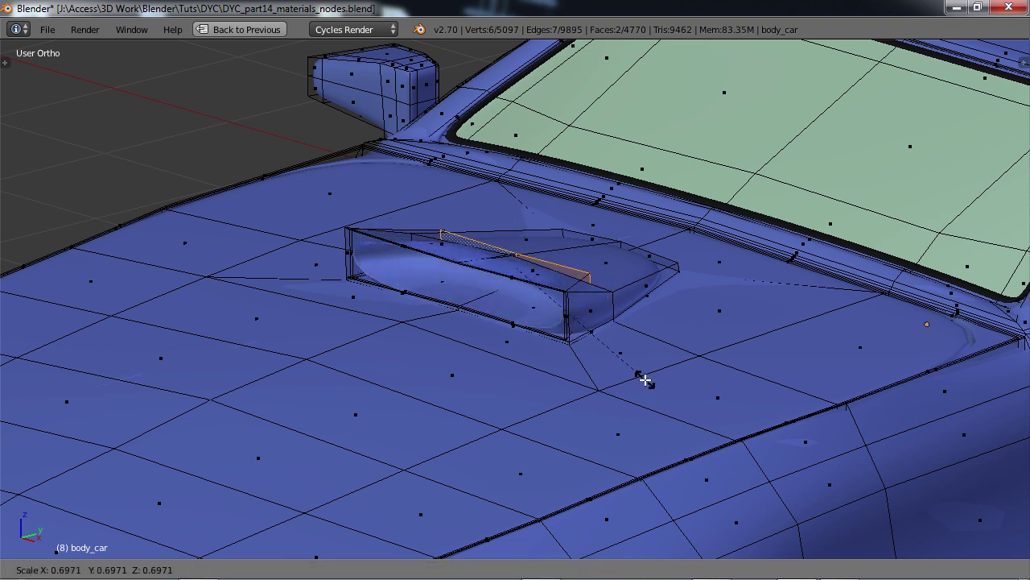
click(620, 375)
middle_drag(621, 375, 540, 216)
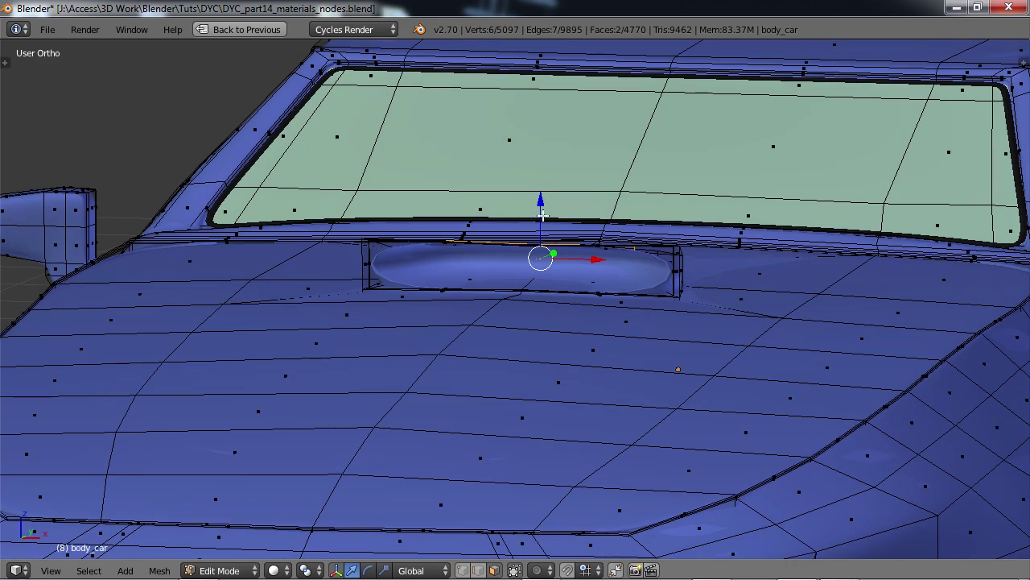
key(g)
key(z)
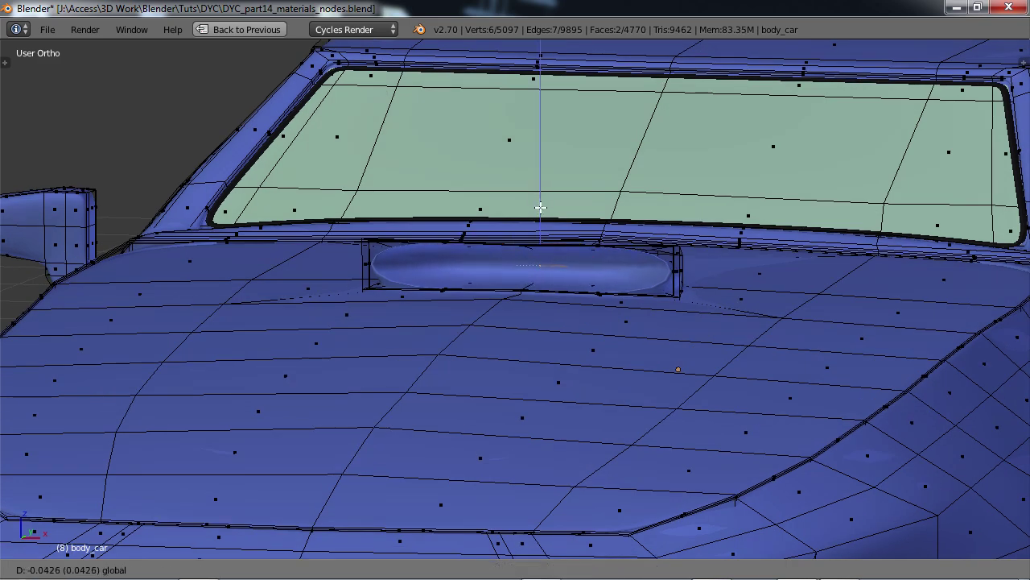
click(541, 207)
Delete the two faces at the back of the scoop's opening and check the smoothed shape in Object Mode.
middle_drag(572, 293, 554, 377)
key(x)
click(559, 301)
key(Tab)
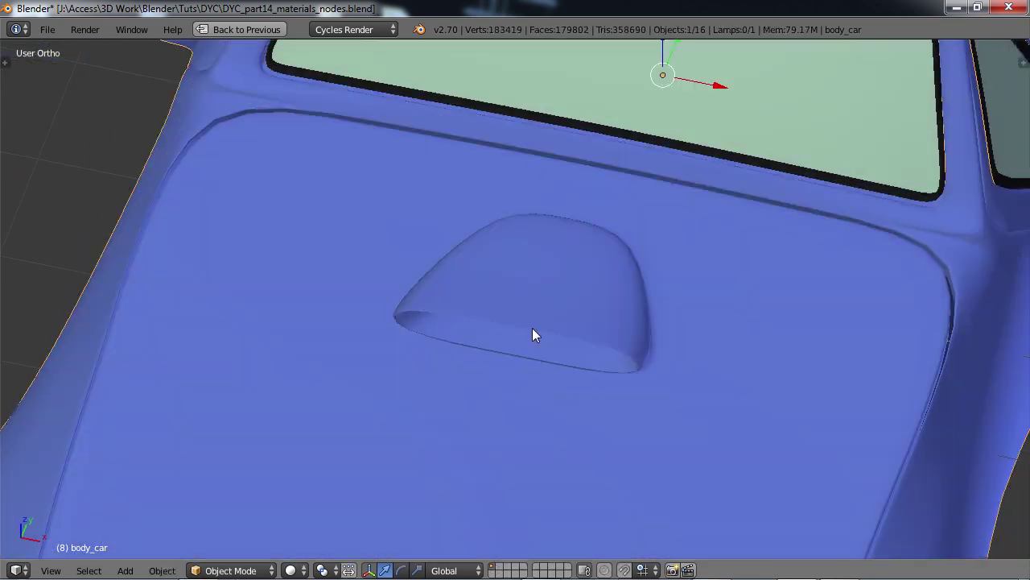
middle_drag(532, 328, 559, 319)
Add two edge loops across the scoop's top and slide each one close to its outer side edge.
key(Tab)
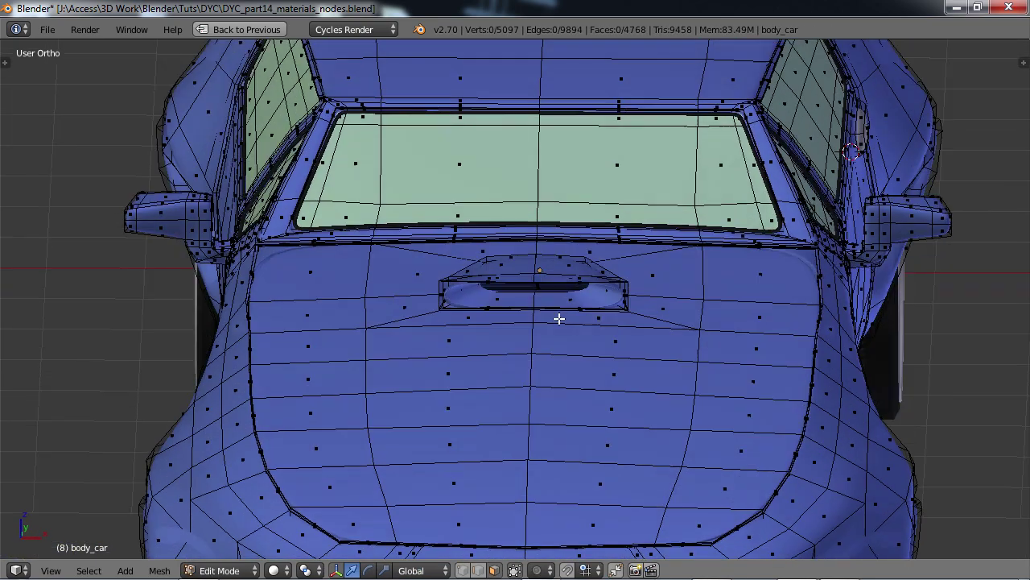
scroll(559, 319, up, 3)
middle_drag(451, 318, 497, 306)
key(ctrl+r)
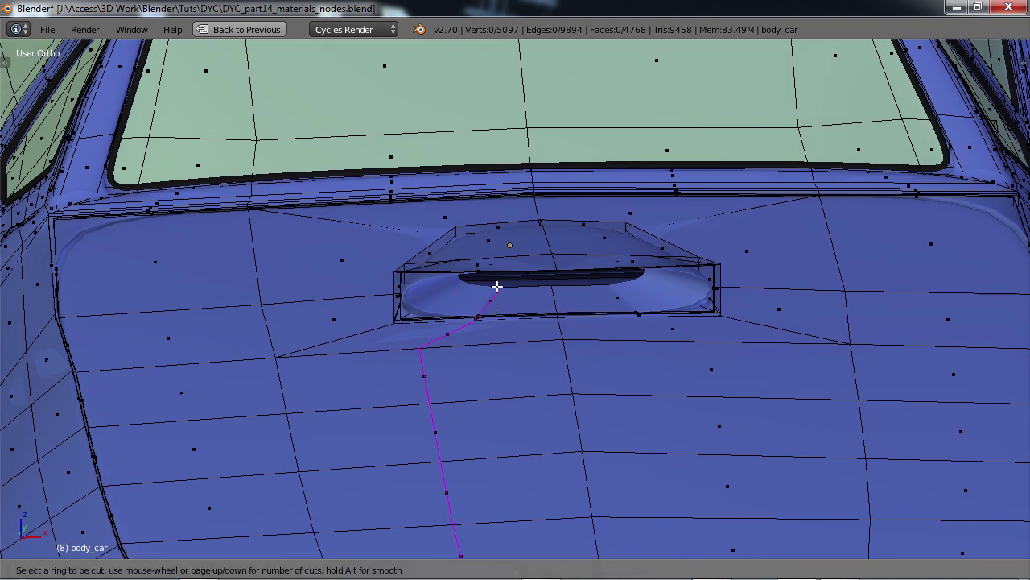
click(535, 262)
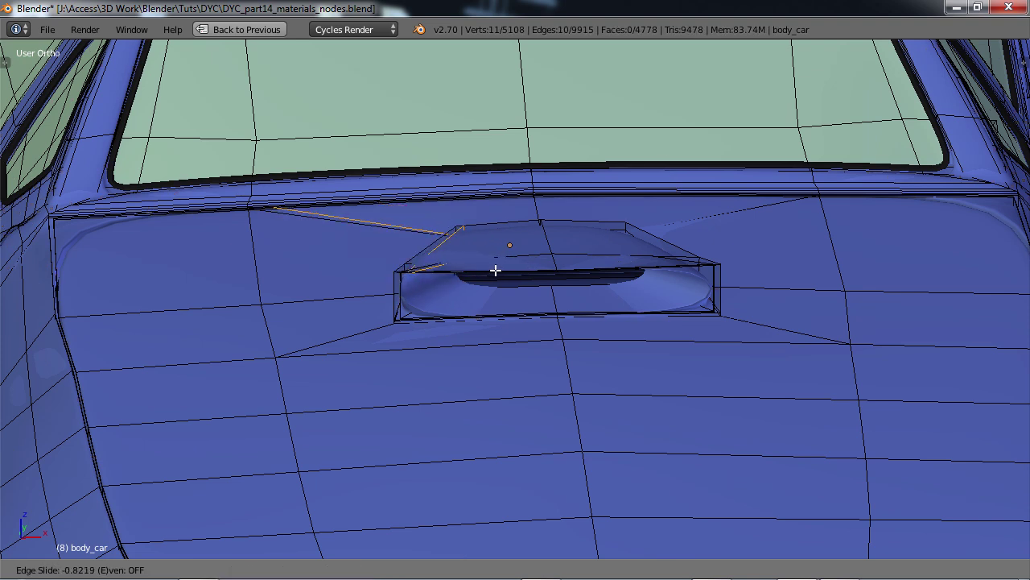
click(495, 271)
key(ctrl+r)
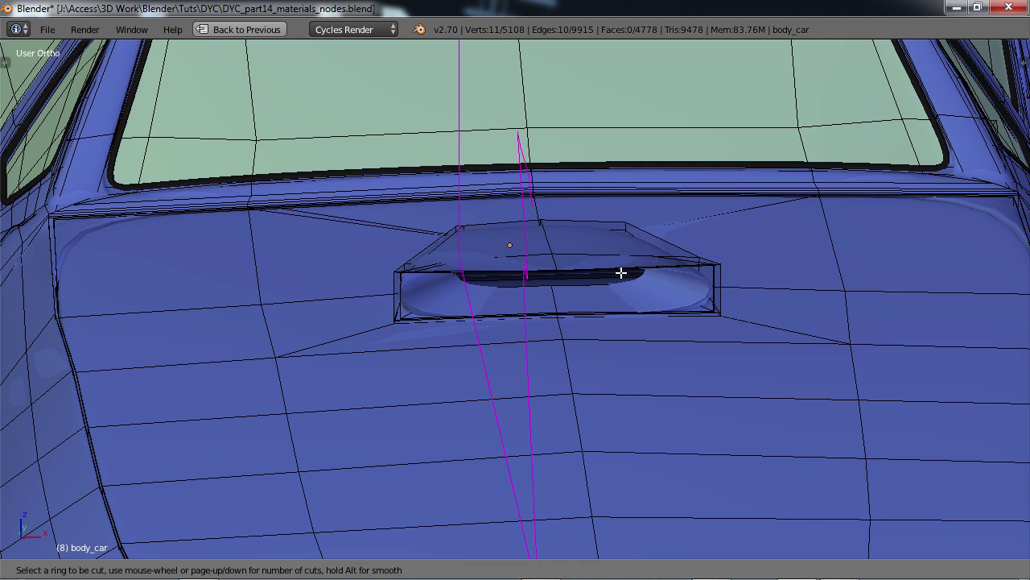
click(656, 267)
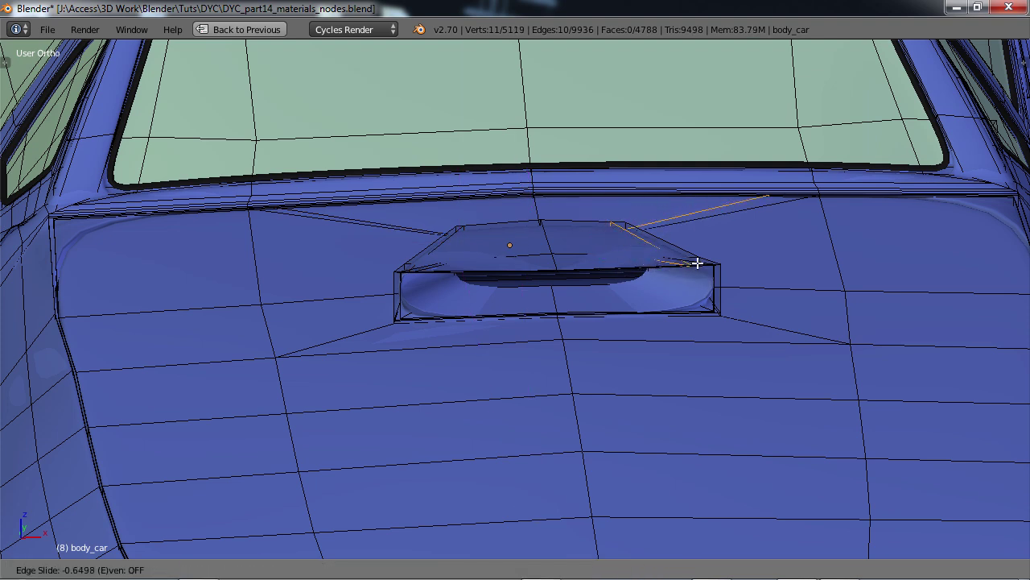
click(697, 263)
Add two edge loops through the scoop opening's floor and hood, slid toward the opening's outer ends, and check the smoothed result.
key(ctrl+r)
click(689, 305)
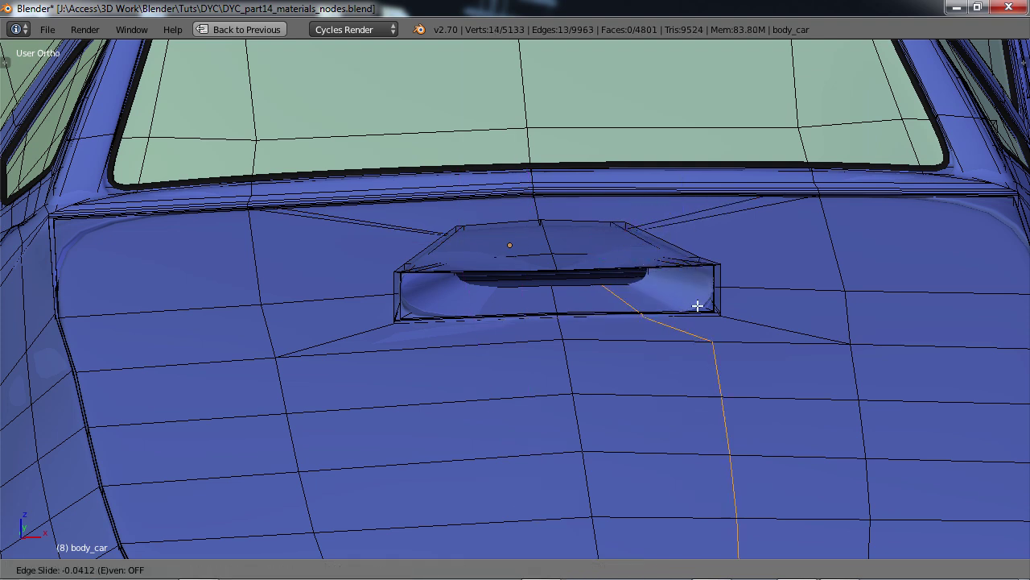
click(670, 303)
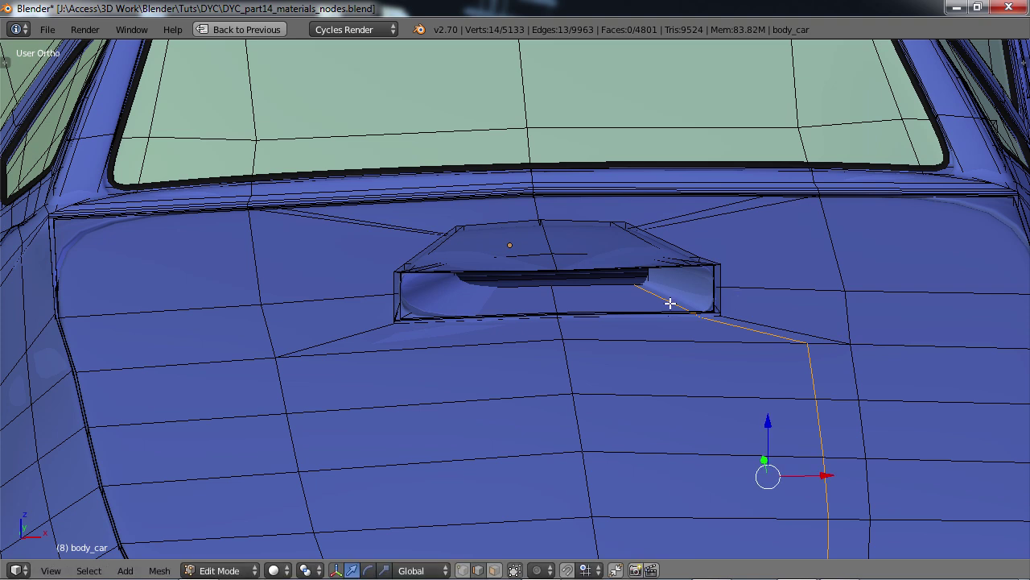
key(ctrl+r)
click(483, 311)
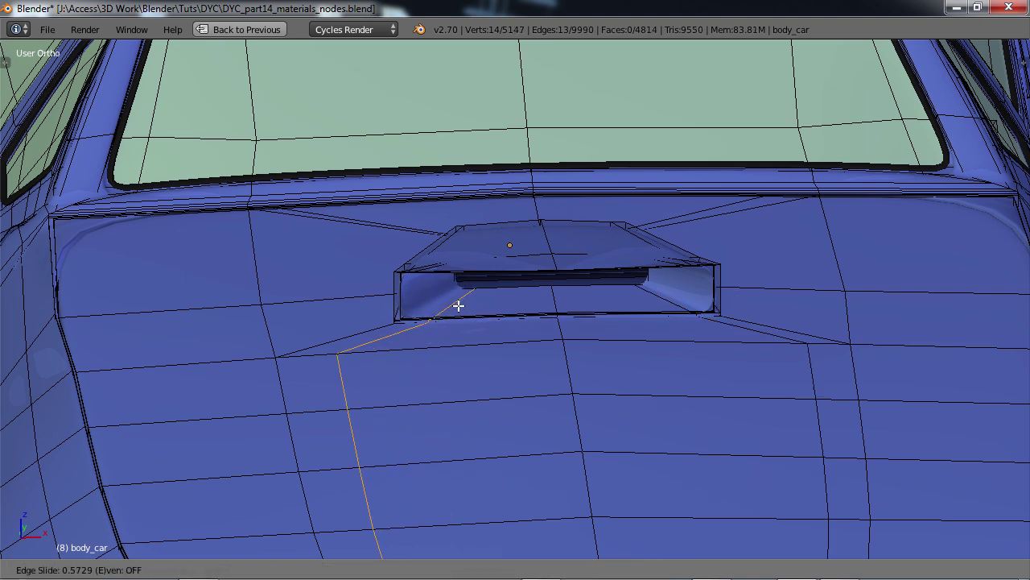
click(459, 301)
scroll(521, 302, down, 2)
key(Tab)
scroll(538, 319, down, 3)
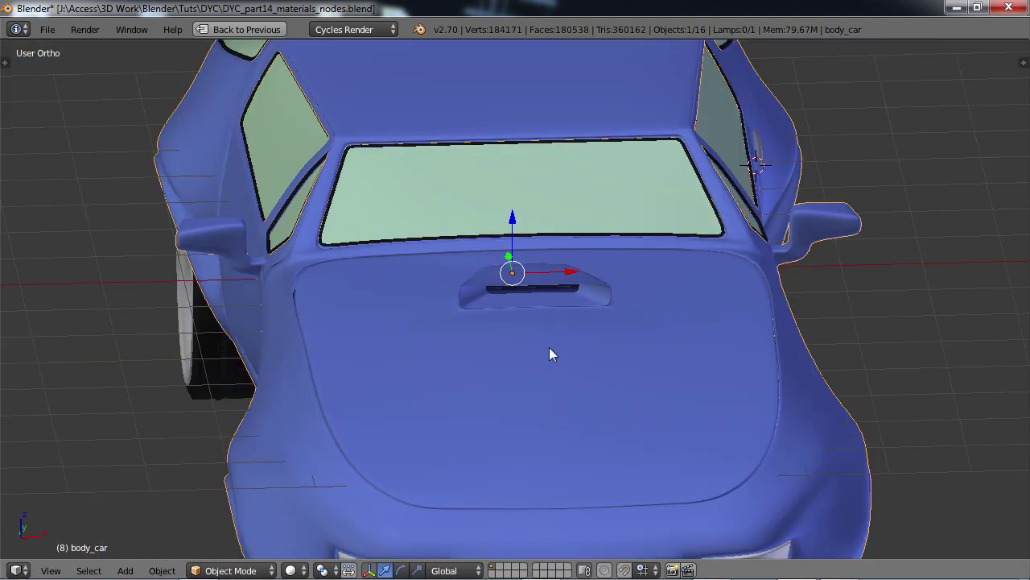
middle_drag(551, 396, 481, 317)
Try to lower only the visible vertices of the scoop's front upper corner in side view.
key(Tab)
key(KP_3)
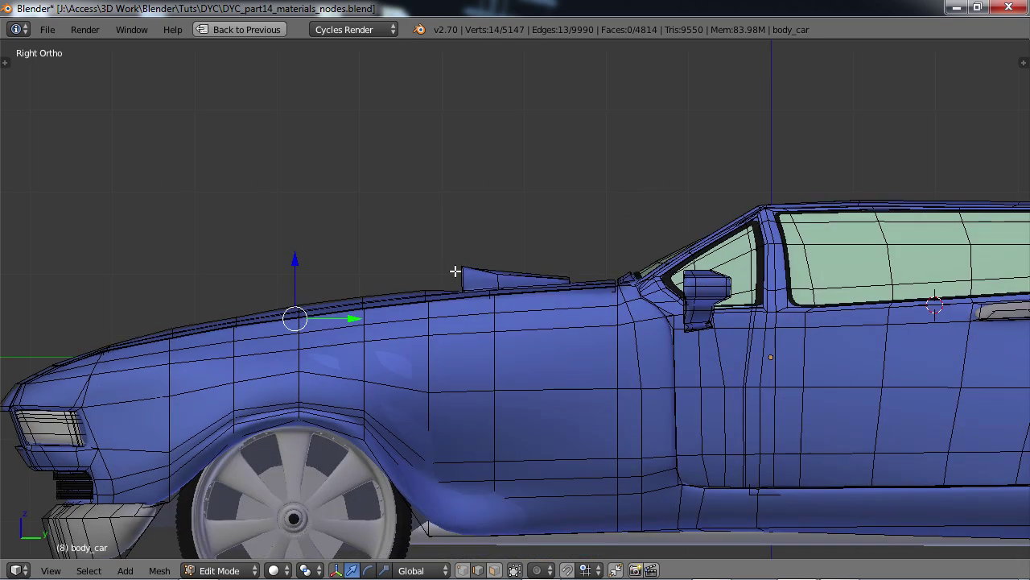
scroll(483, 407, up, 4)
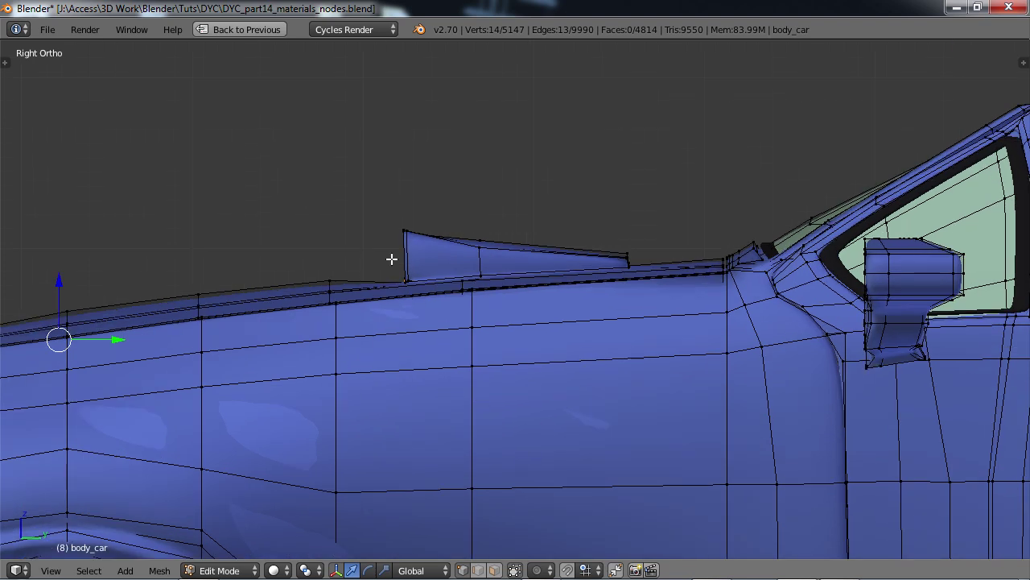
right_click(417, 228)
drag(397, 228, 441, 258)
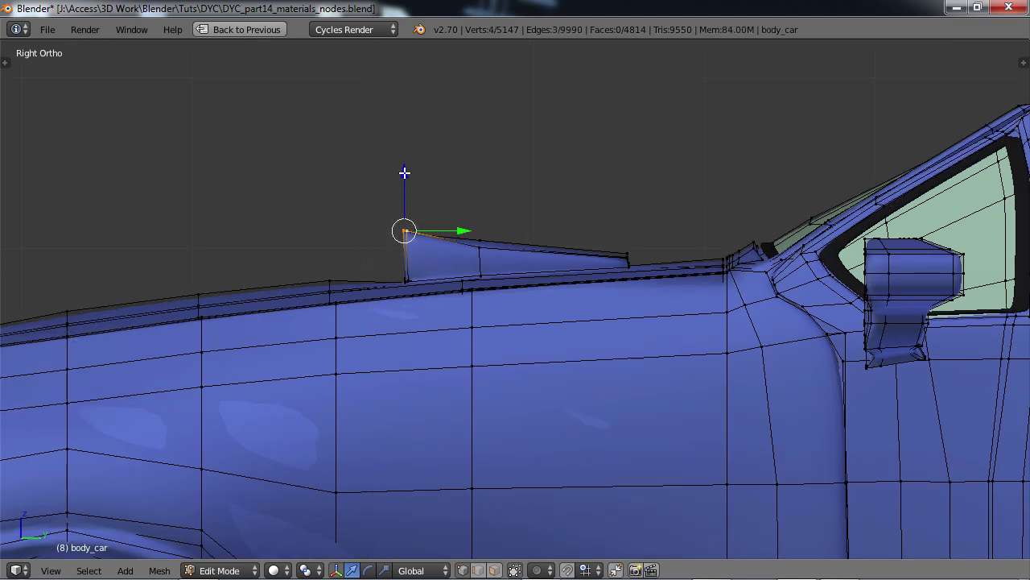
drag(404, 172, 405, 182)
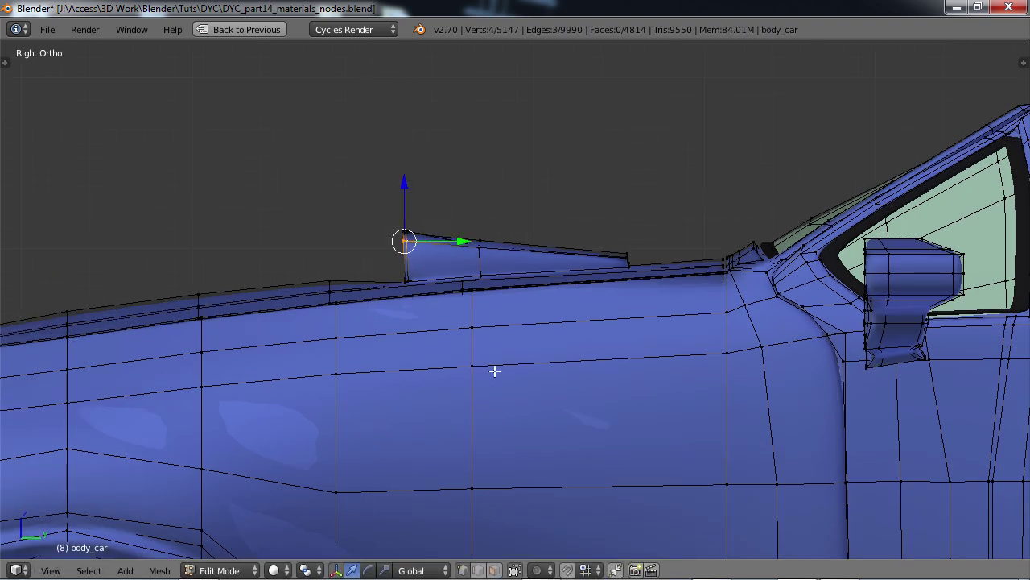
key(ctrl+z)
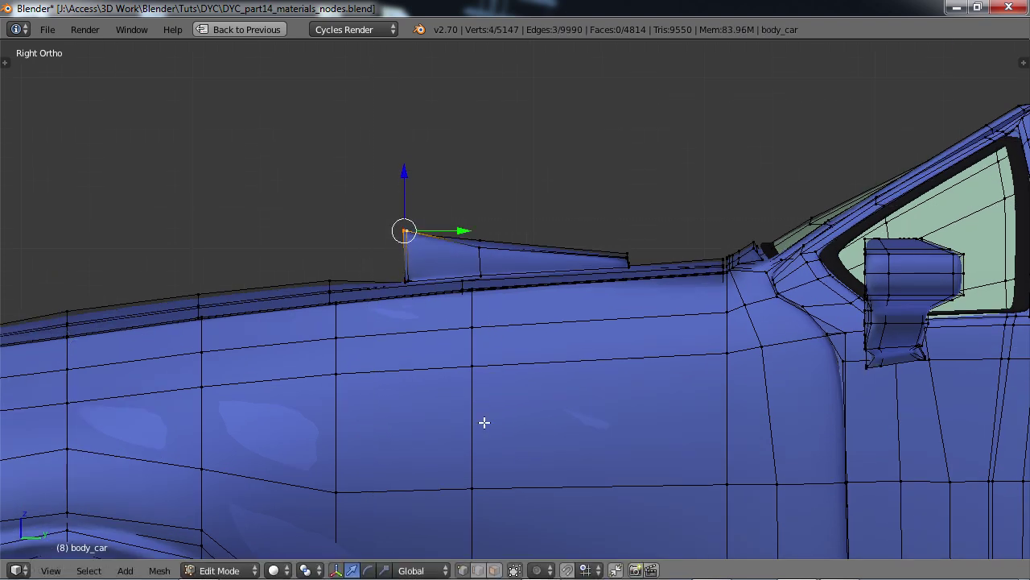
Allow selection through the mesh, box-select all vertices of the scoop's front upper edge and lower them along the Z axis.
click(517, 571)
key(b)
drag(385, 204, 422, 237)
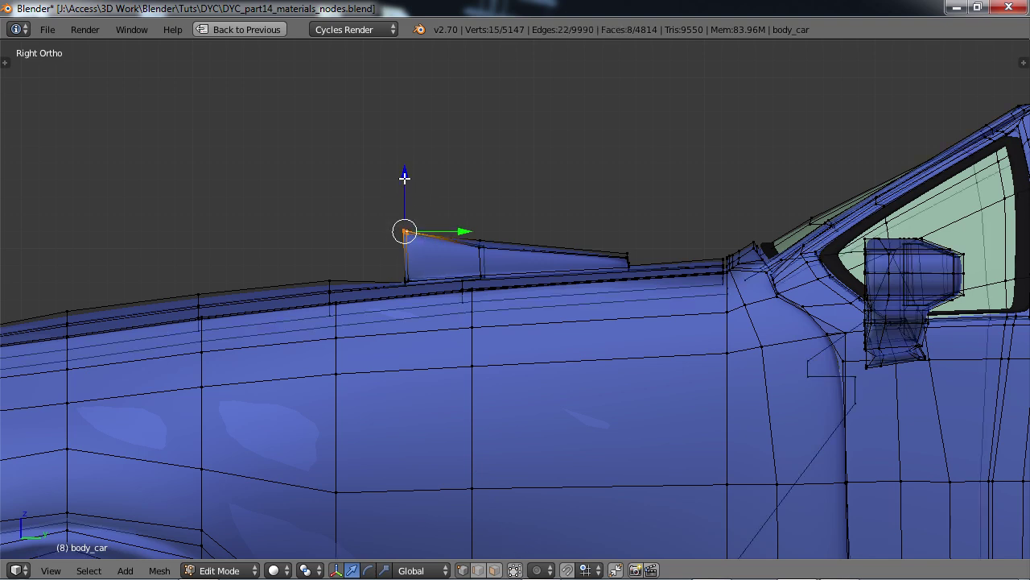
drag(405, 178, 405, 201)
middle_drag(369, 279, 467, 246)
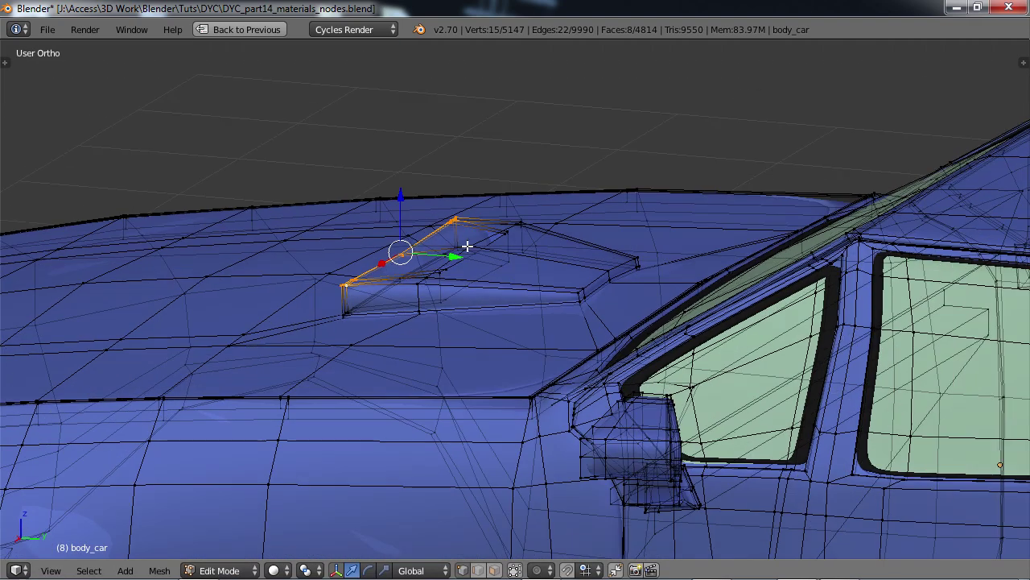
Lower the middle vertex of the opening's inner top edge slightly along the Z axis and check the smoothed body.
right_click(467, 246)
drag(472, 193, 471, 203)
middle_drag(423, 292, 582, 262)
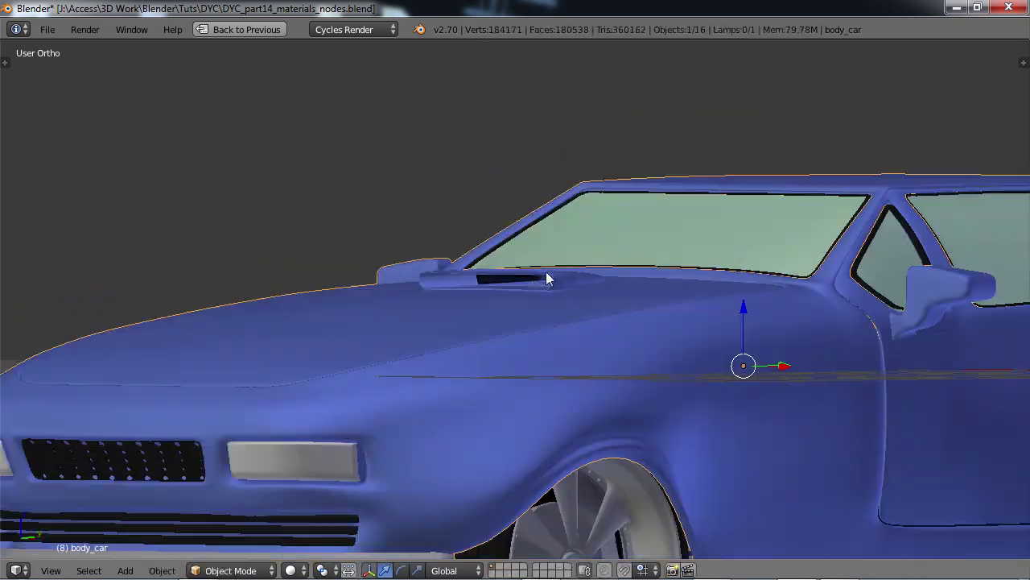
middle_drag(548, 276, 492, 270)
Select the four outer vertices of the opening's inner top edge and lower them along the Z axis below the scoop's roof.
key(Tab)
scroll(492, 269, up, 6)
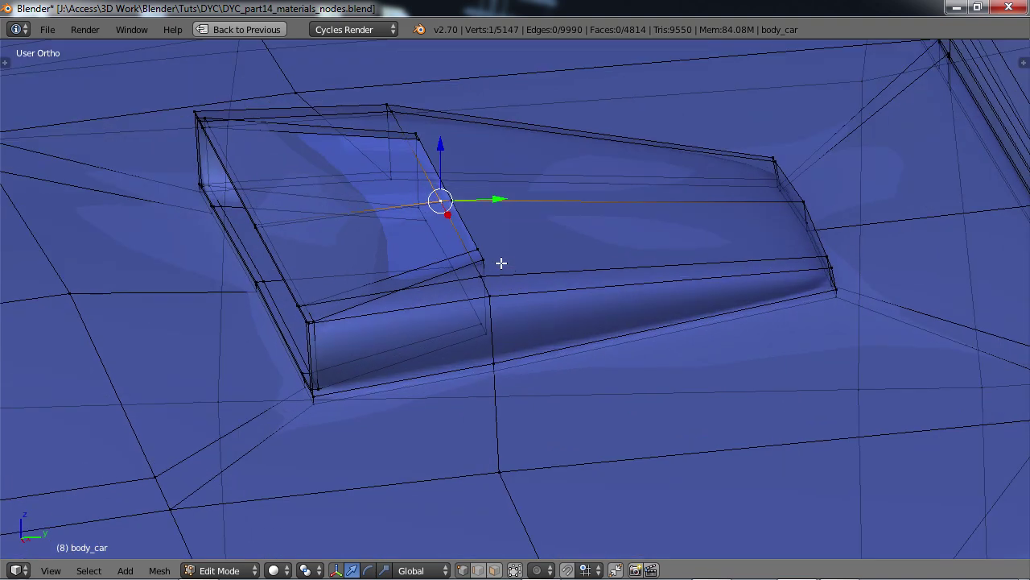
shift+right_click(472, 241)
shift+right_click(419, 145)
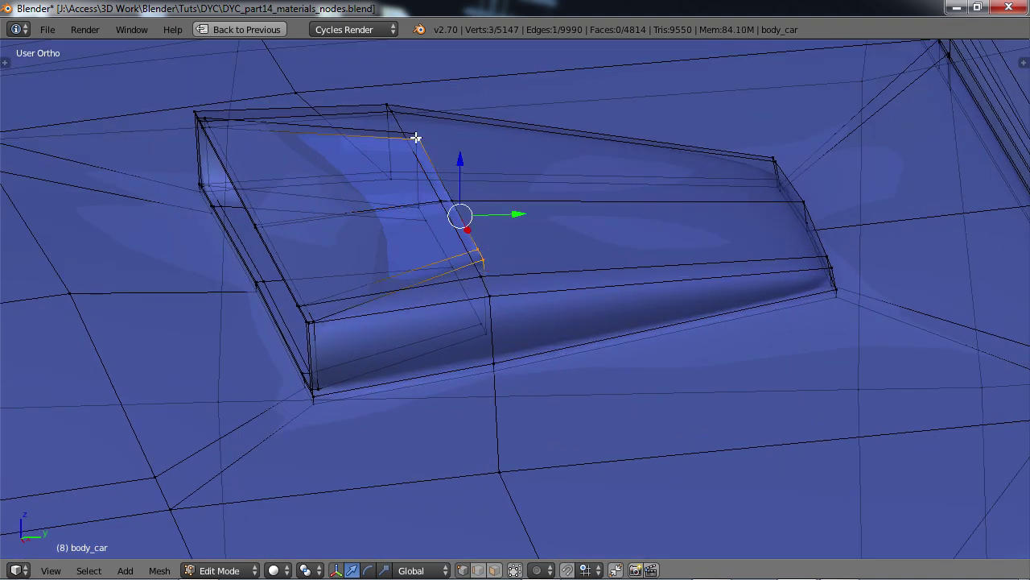
shift+right_click(412, 130)
drag(452, 145, 460, 191)
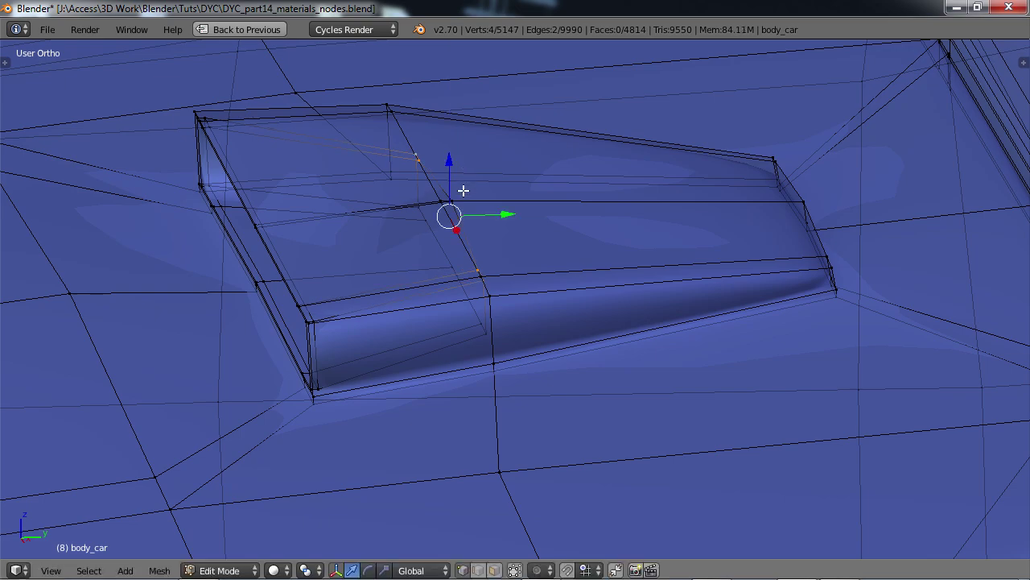
middle_drag(459, 191, 566, 281)
Examine the smoothed hood scoop and the car's front from several distances and angles.
key(Tab)
scroll(583, 190, up, 2)
scroll(583, 197, down, 5)
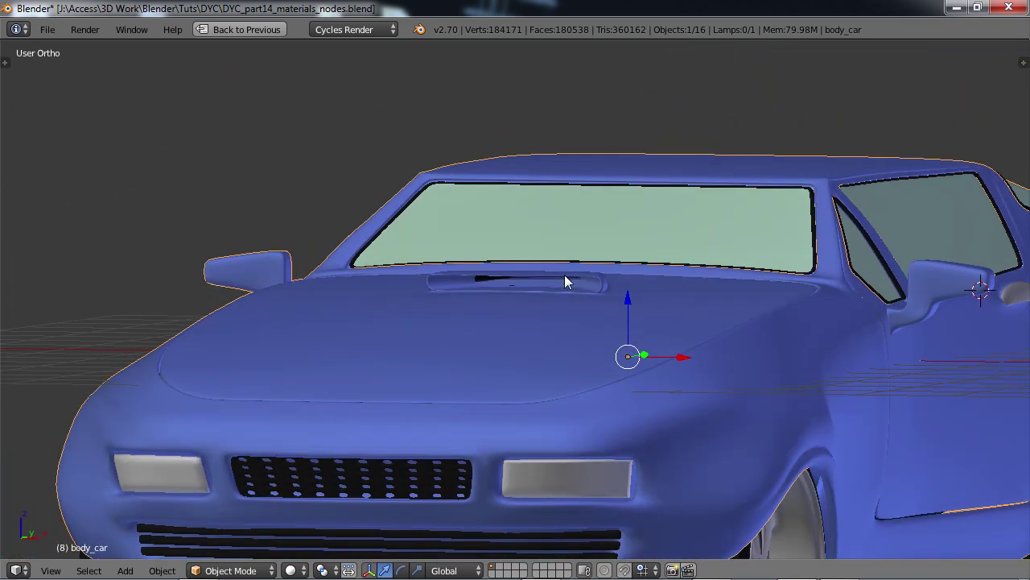
scroll(567, 280, down, 3)
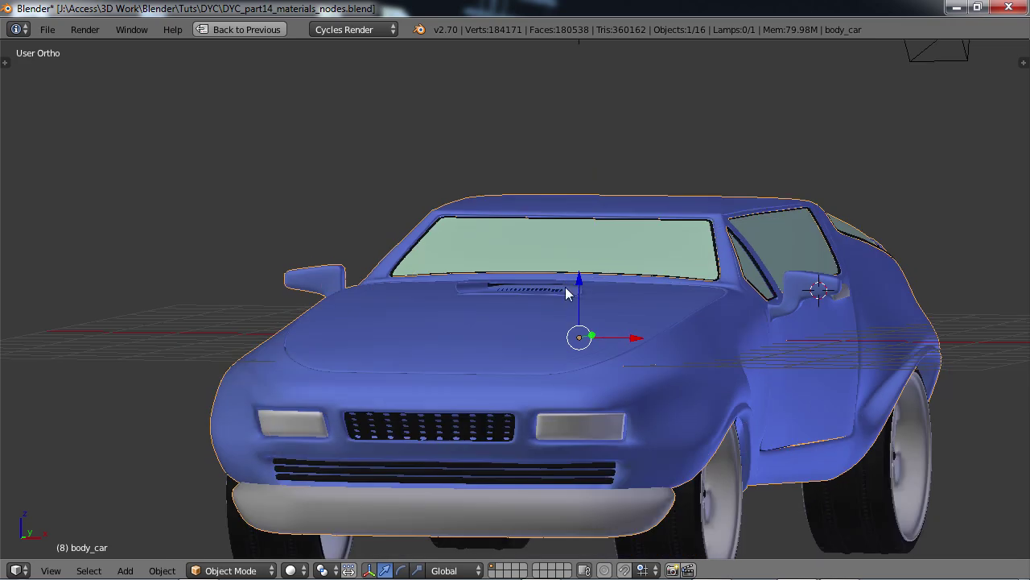
middle_drag(567, 294, 555, 299)
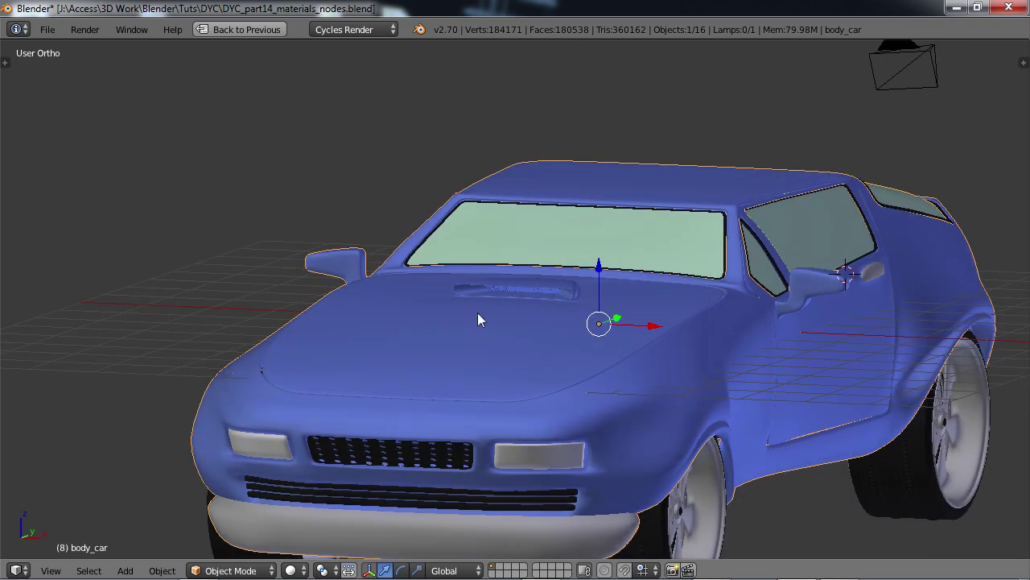
key(Tab)
middle_drag(478, 317, 507, 343)
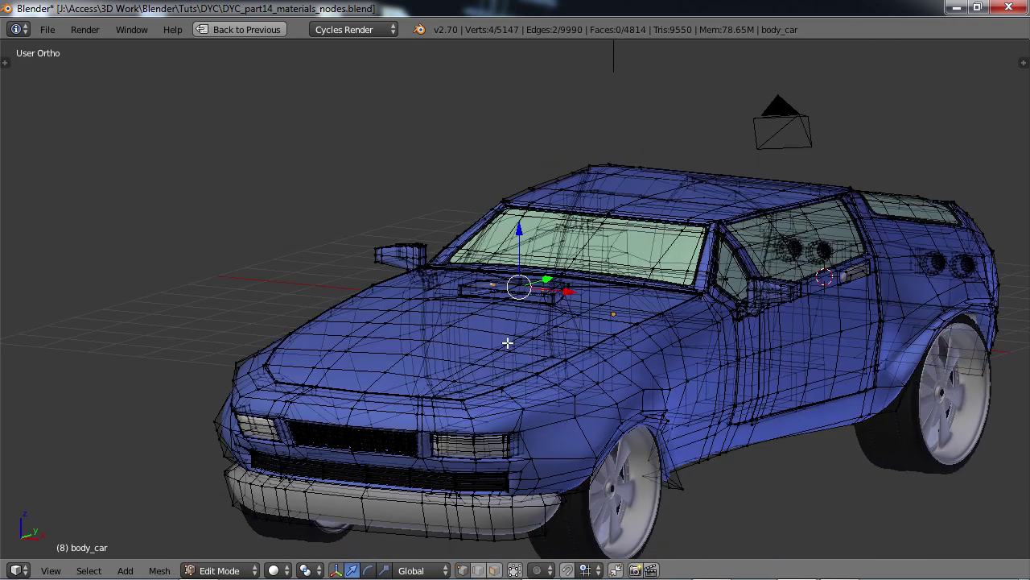
Select the three linked horizontal slats of the lower front grille, just above the bumper.
scroll(507, 342, up, 2)
shift+middle_drag(437, 444, 565, 319)
scroll(543, 355, up, 3)
shift+middle_drag(524, 391, 527, 232)
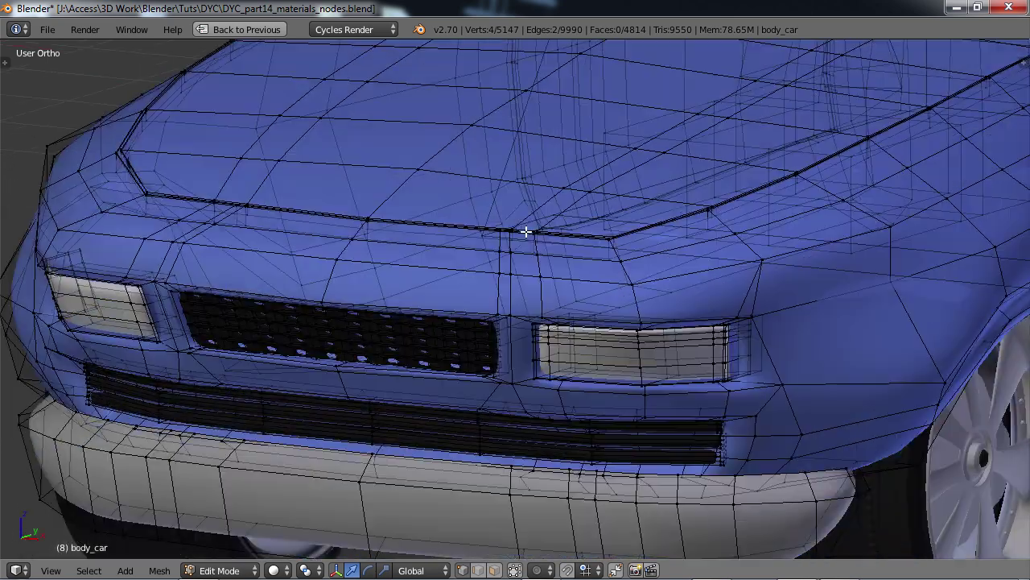
scroll(490, 359, down, 2)
middle_drag(447, 416, 444, 386)
scroll(447, 387, up, 4)
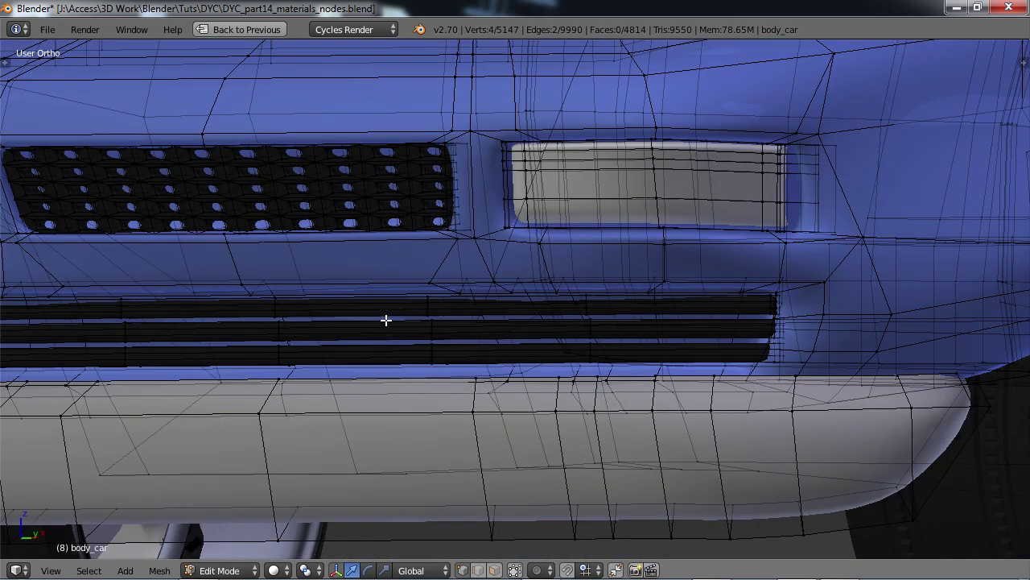
right_click(278, 316)
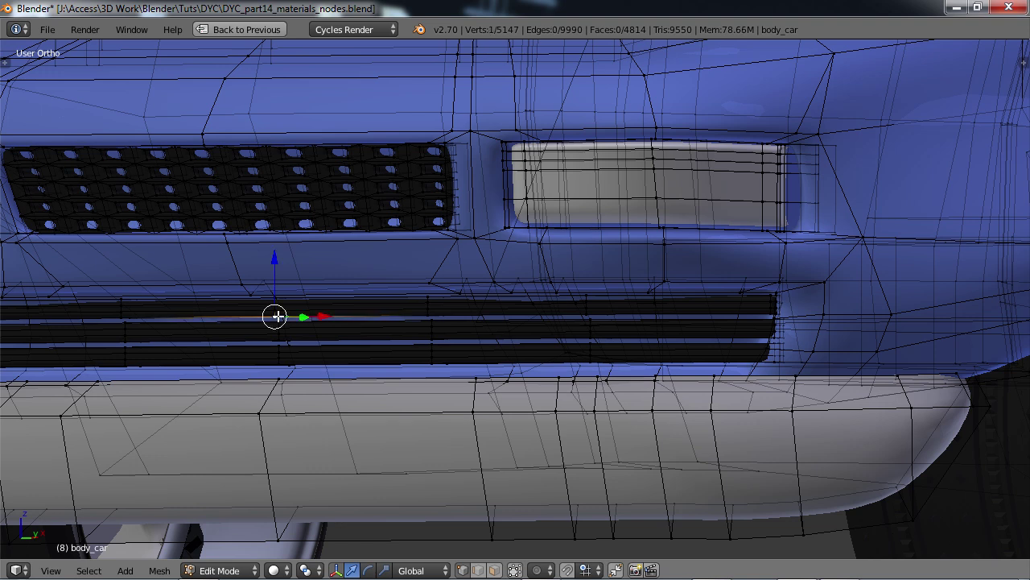
key(l)
key(l)
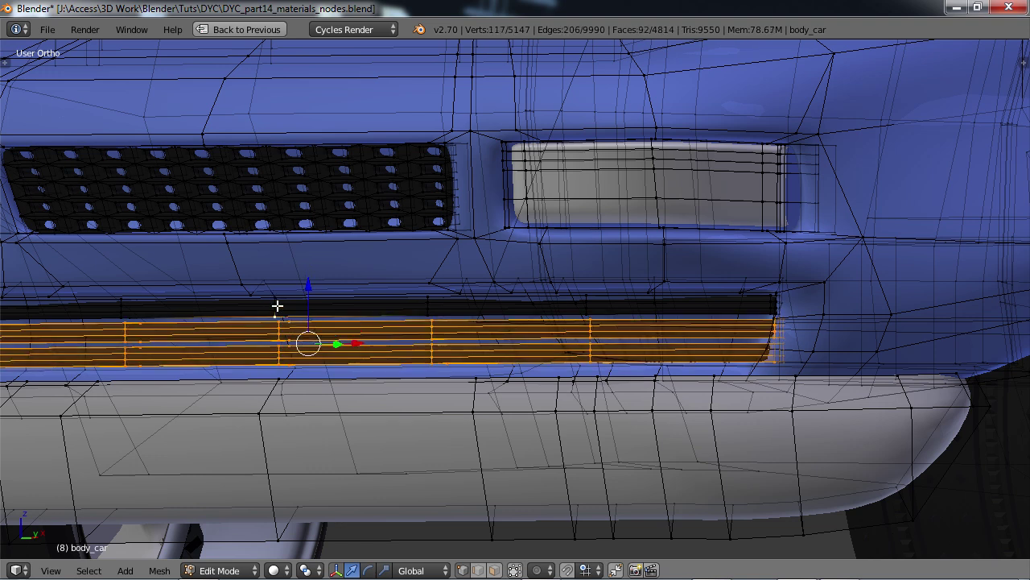
key(l)
scroll(381, 342, down, 4)
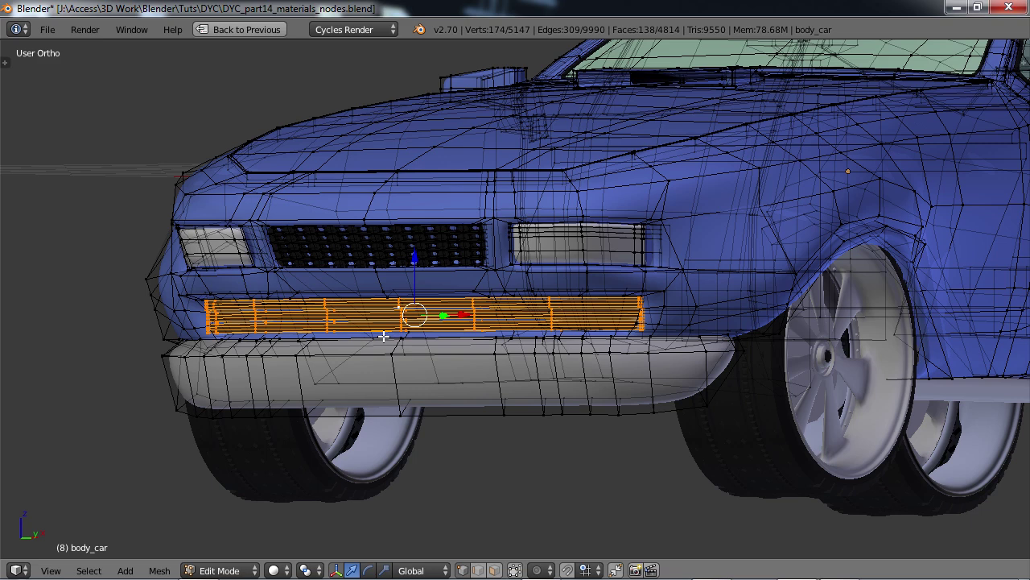
Duplicate the grille slats, raise the copy along the Z axis above the hood and move it back along the Y axis near the scoop.
key(shift+d)
key(z)
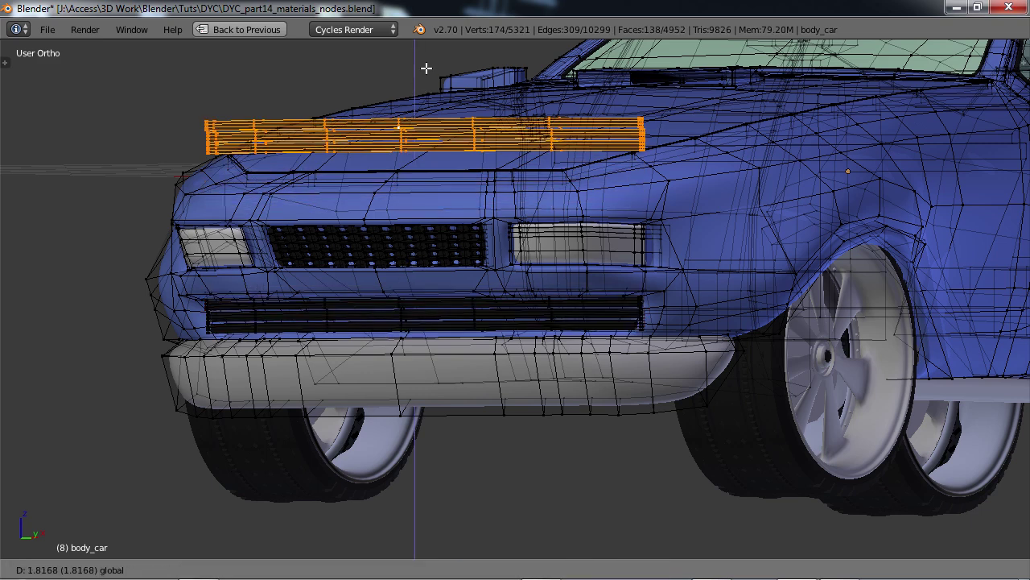
click(525, 144)
middle_drag(525, 145, 409, 245)
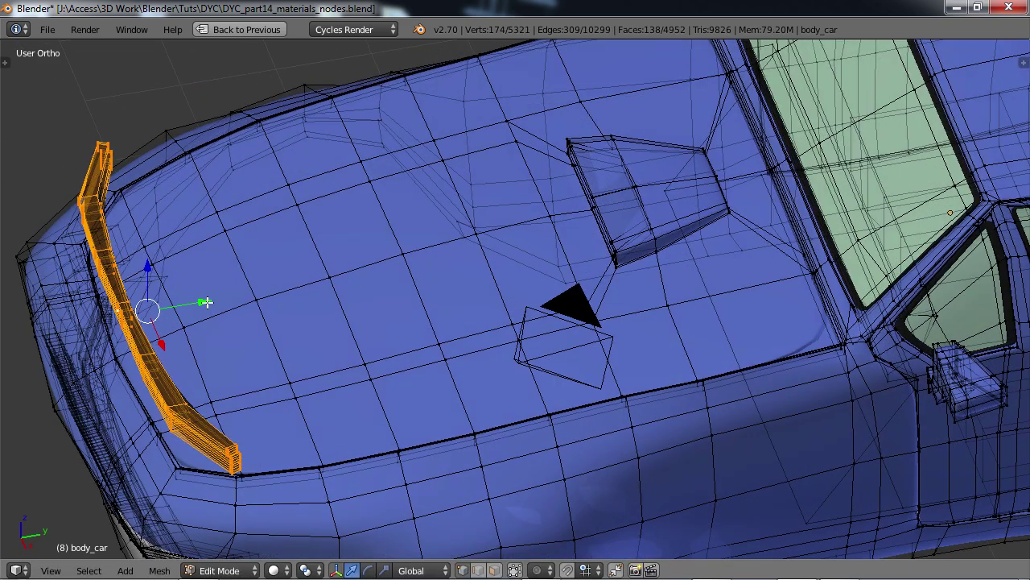
drag(207, 302, 686, 216)
middle_drag(566, 424, 604, 288)
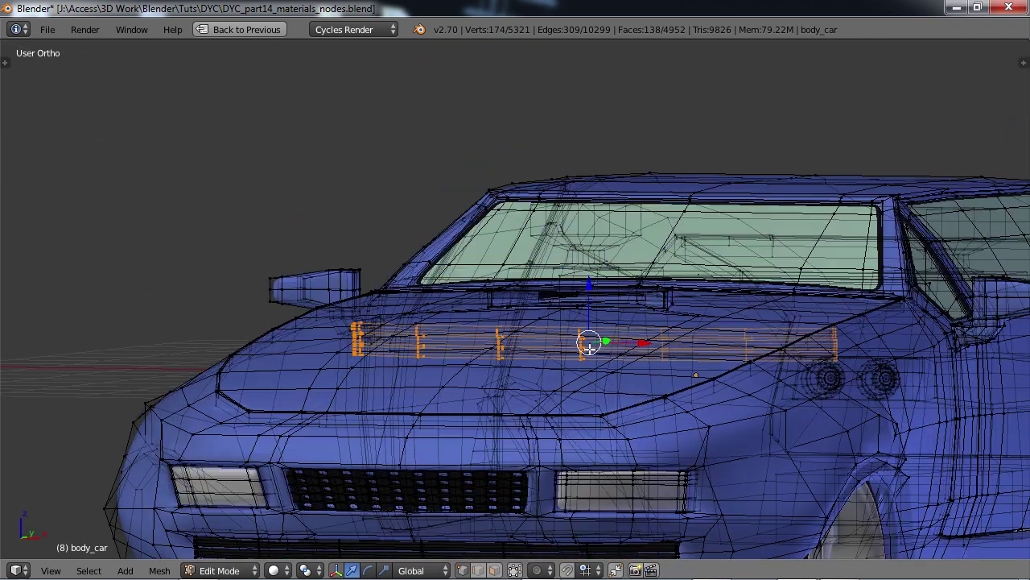
Limit selection to visible geometry, raise the copied slats along the Z axis and scale them down to fit the hood scoop's opening.
click(516, 570)
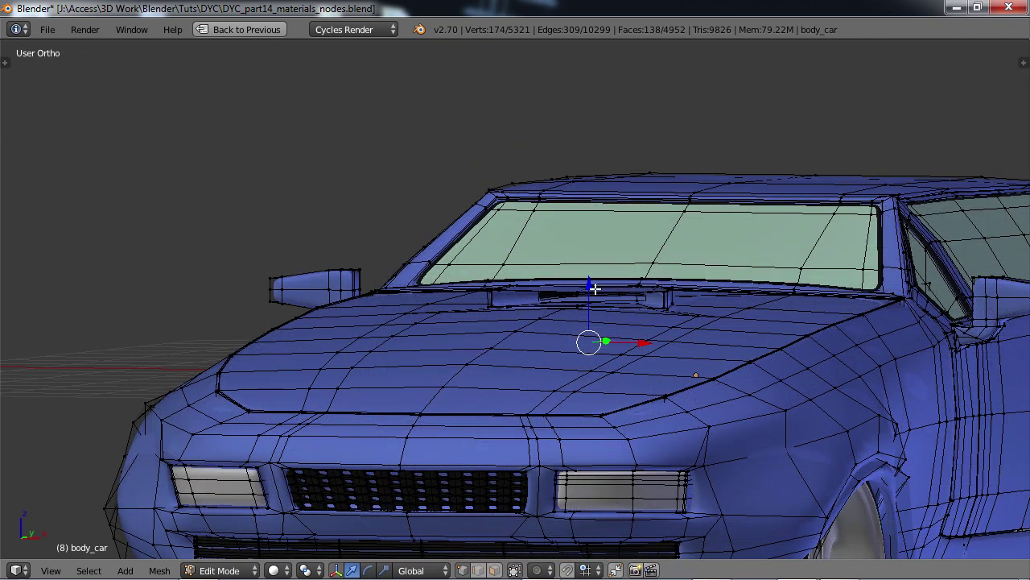
drag(594, 287, 582, 240)
key(s)
click(621, 343)
middle_drag(636, 324, 554, 394)
drag(635, 310, 611, 312)
middle_drag(555, 391, 681, 330)
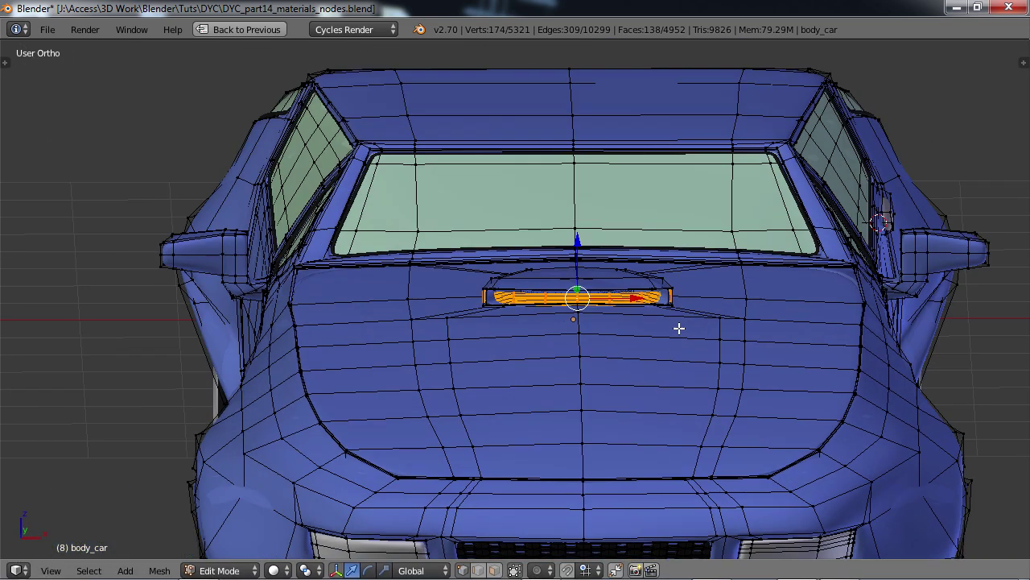
Raise the slats slightly along the Z axis, narrow them along X to fit inside the scoop opening, and check the smoothed hood.
scroll(668, 329, up, 6)
middle_drag(517, 403, 528, 384)
drag(604, 276, 600, 259)
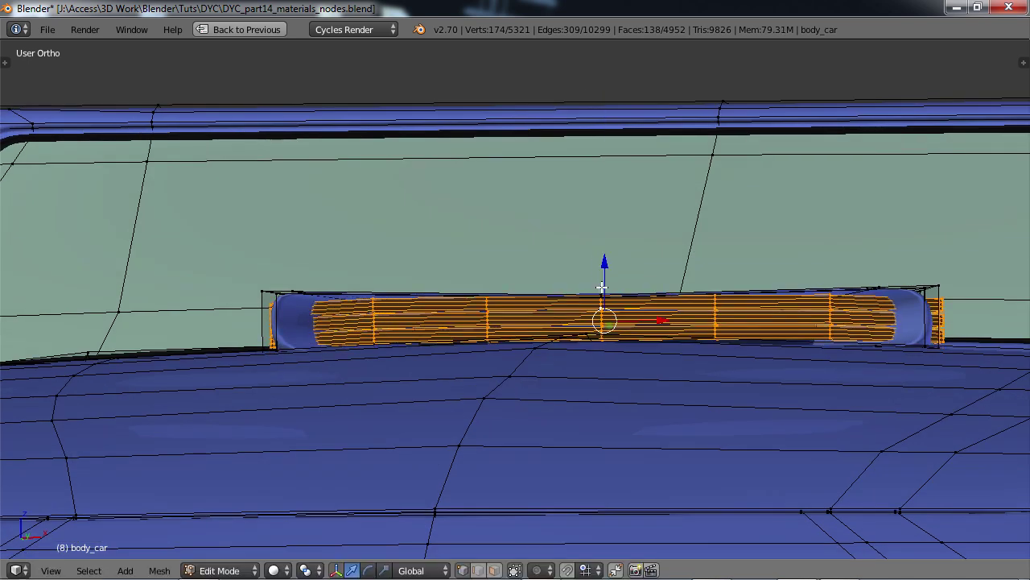
key(s)
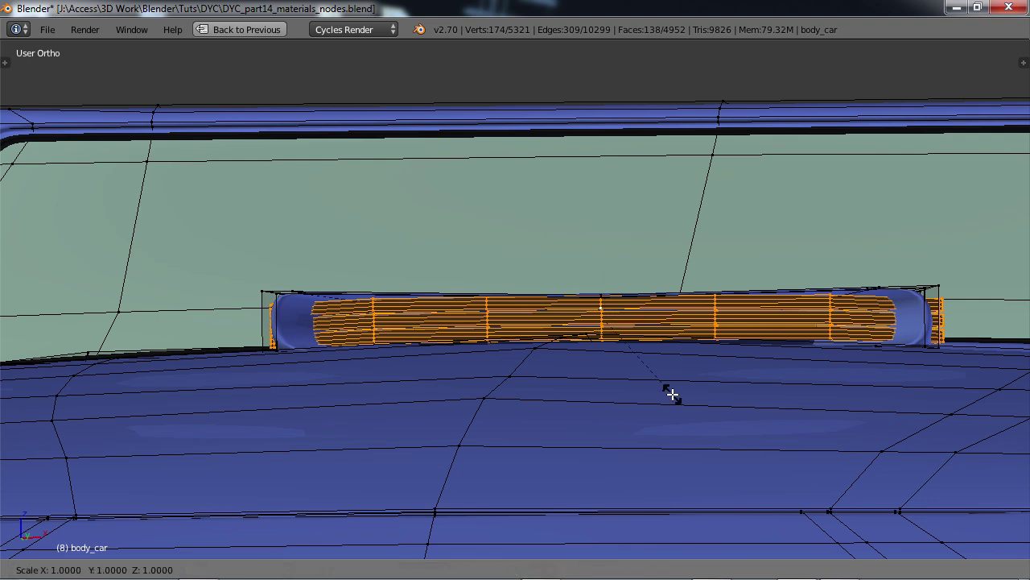
key(x)
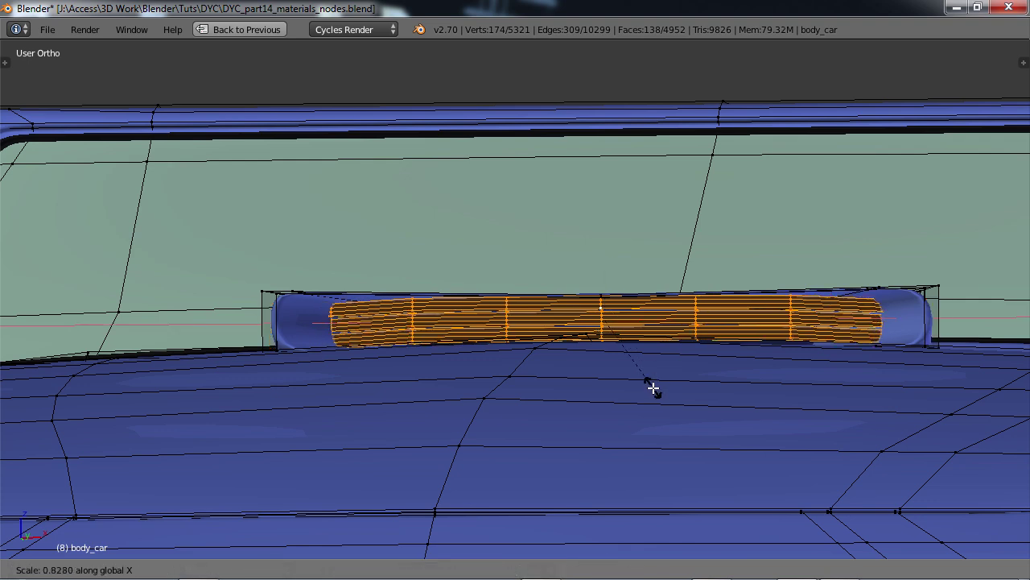
click(650, 386)
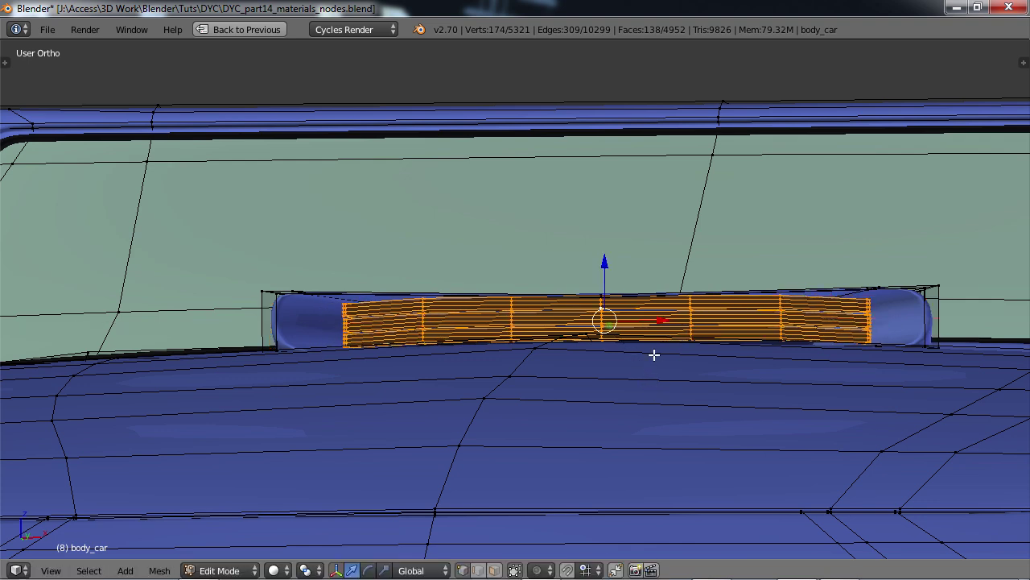
middle_drag(655, 354, 615, 375)
key(Tab)
scroll(620, 375, down, 5)
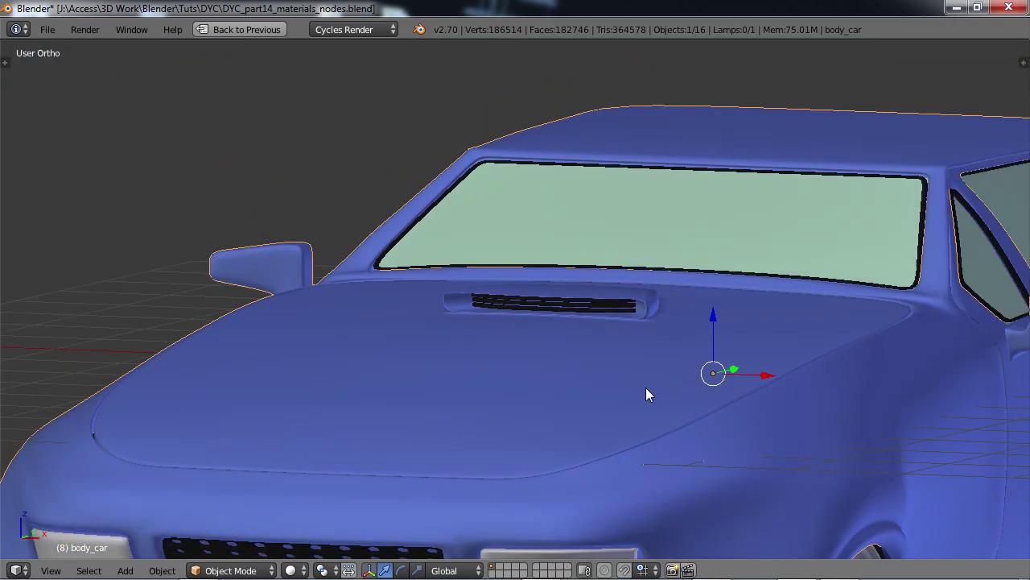
middle_drag(602, 422, 524, 420)
scroll(535, 402, up, 2)
Return to editing the body mesh and select all three linked slats inside the hood scoop.
key(Tab)
scroll(570, 338, up, 6)
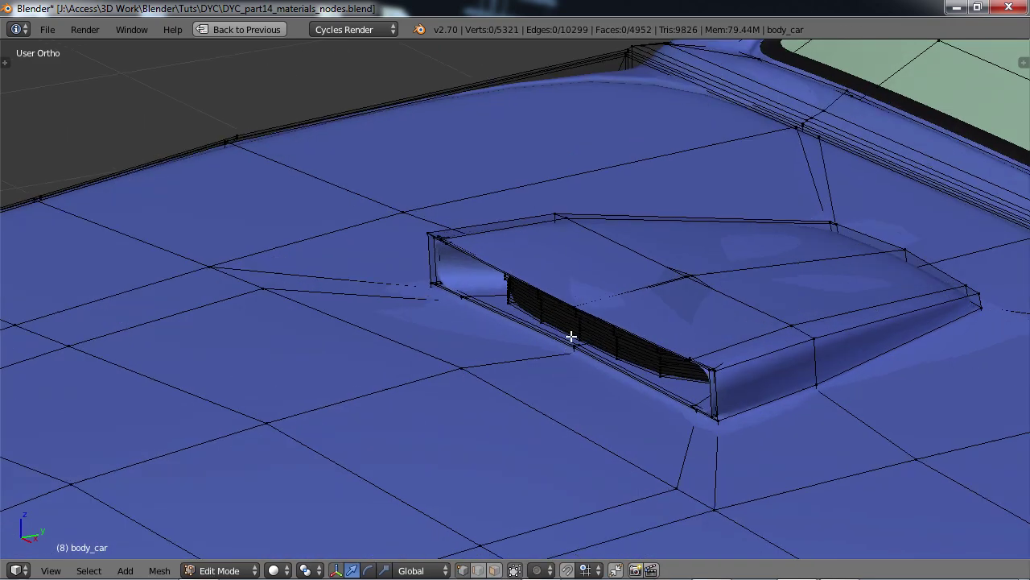
middle_drag(589, 348, 614, 314)
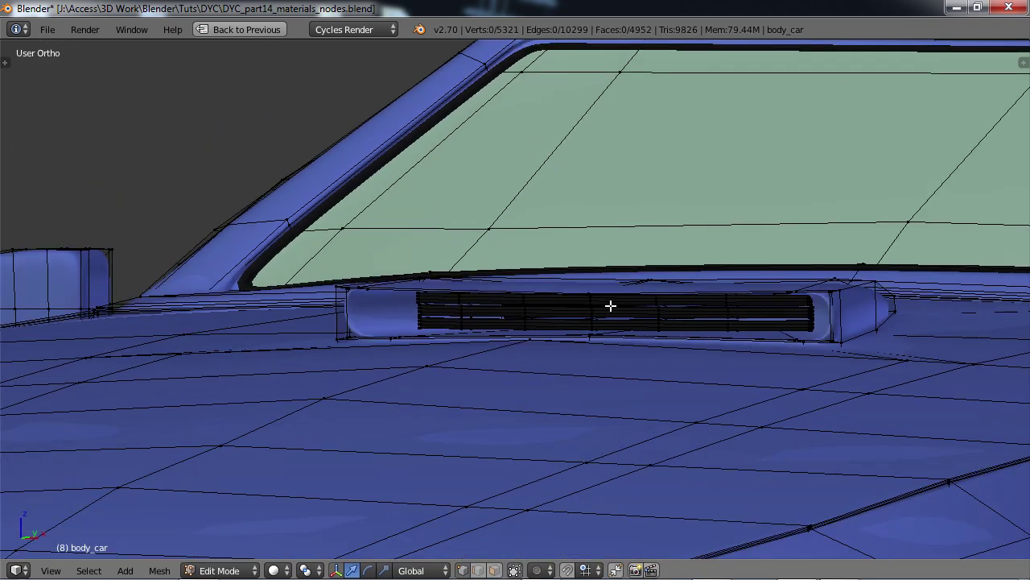
right_click(610, 305)
key(ctrl+l)
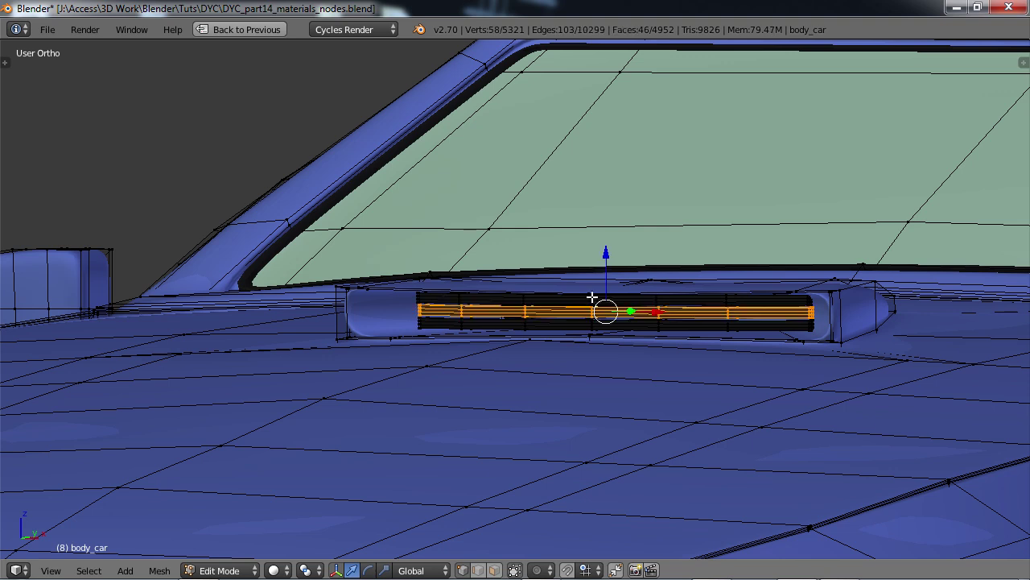
key(l)
right_click(586, 296)
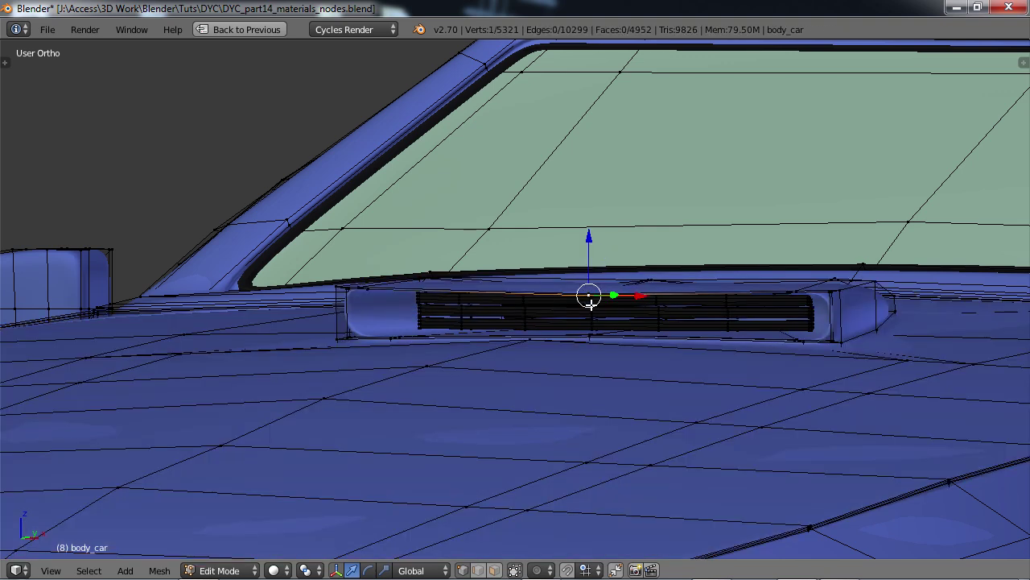
key(ctrl+l)
key(l)
key(l)
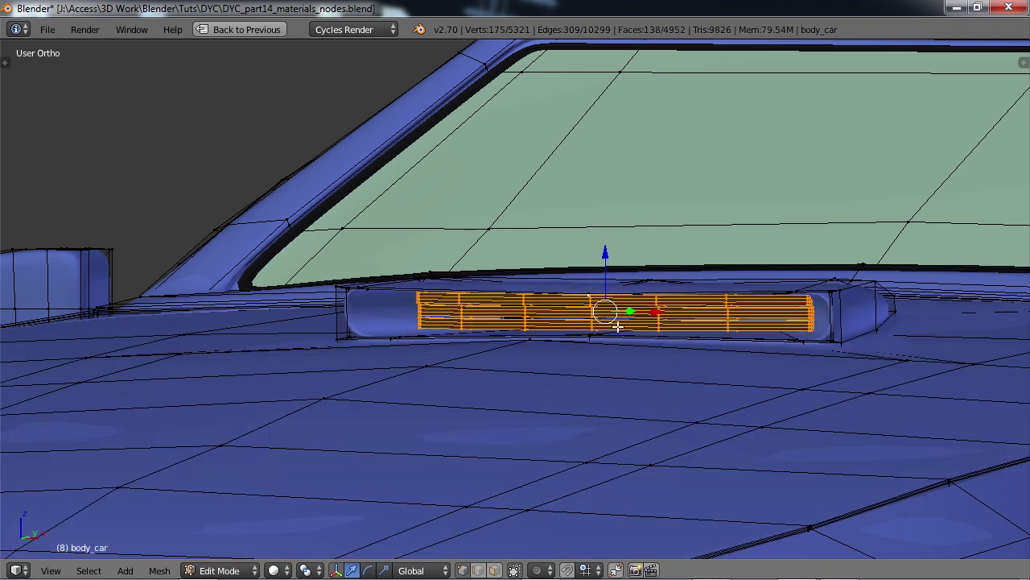
Move the scoop slats slightly forward along the Y axis, deselect everything and return to Object Mode.
middle_drag(618, 325, 569, 345)
drag(649, 308, 628, 312)
middle_drag(607, 349, 613, 375)
key(a)
key(Tab)
scroll(636, 374, down, 7)
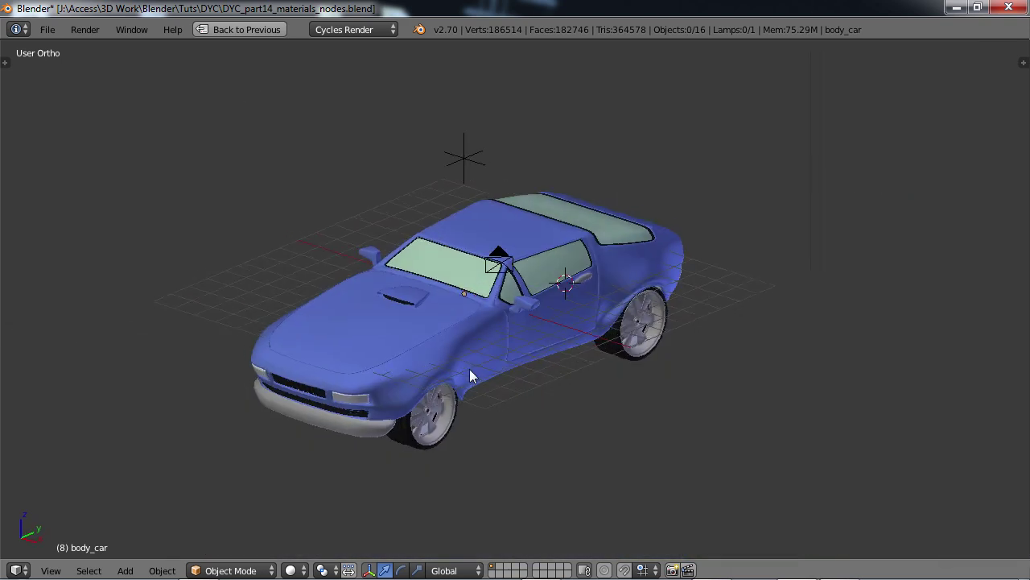
Check the whole car, restore the multi-editor layout and save the blend file.
middle_drag(471, 370, 519, 363)
scroll(520, 367, up, 2)
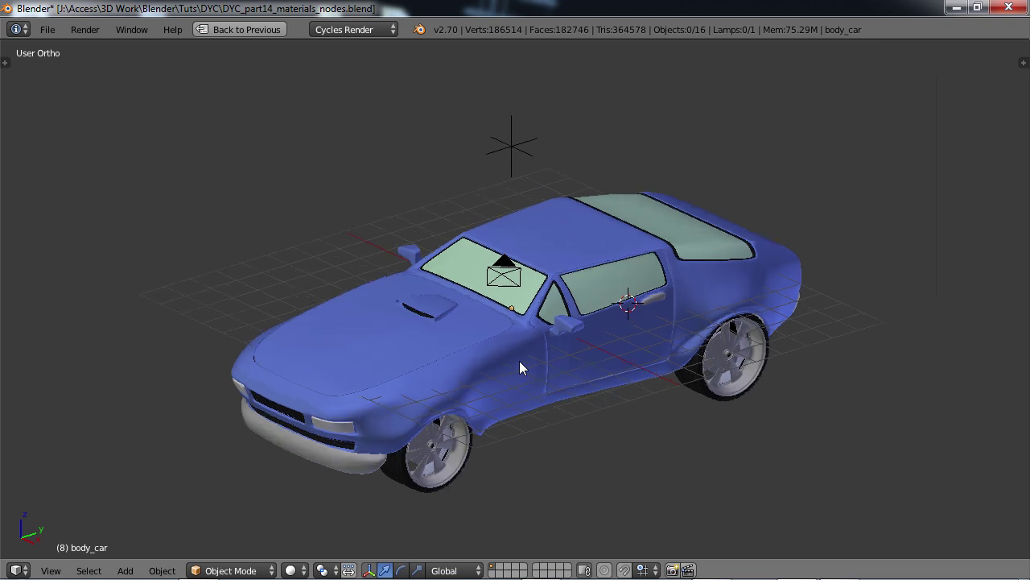
key(shift+space)
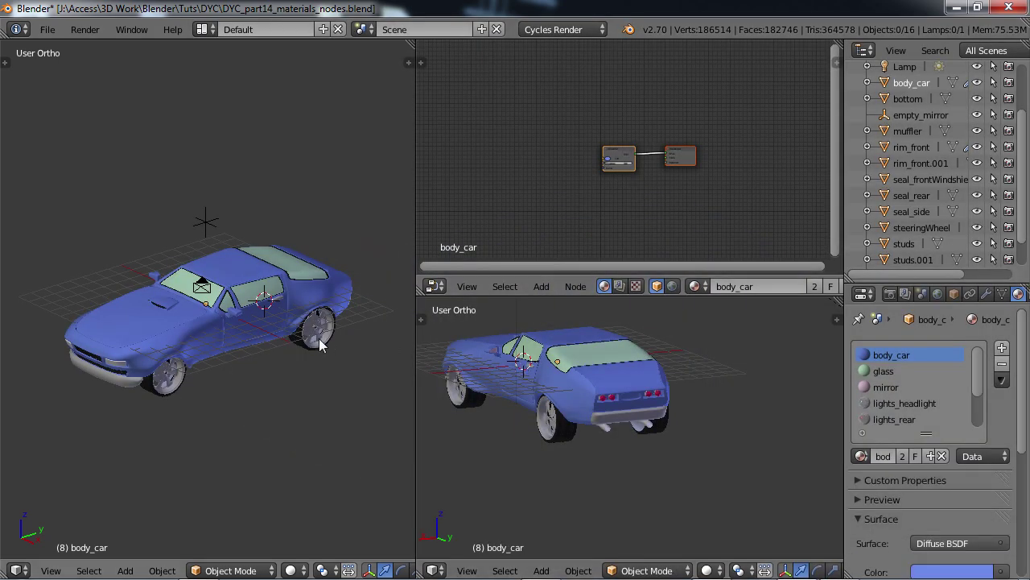
key(ctrl+s)
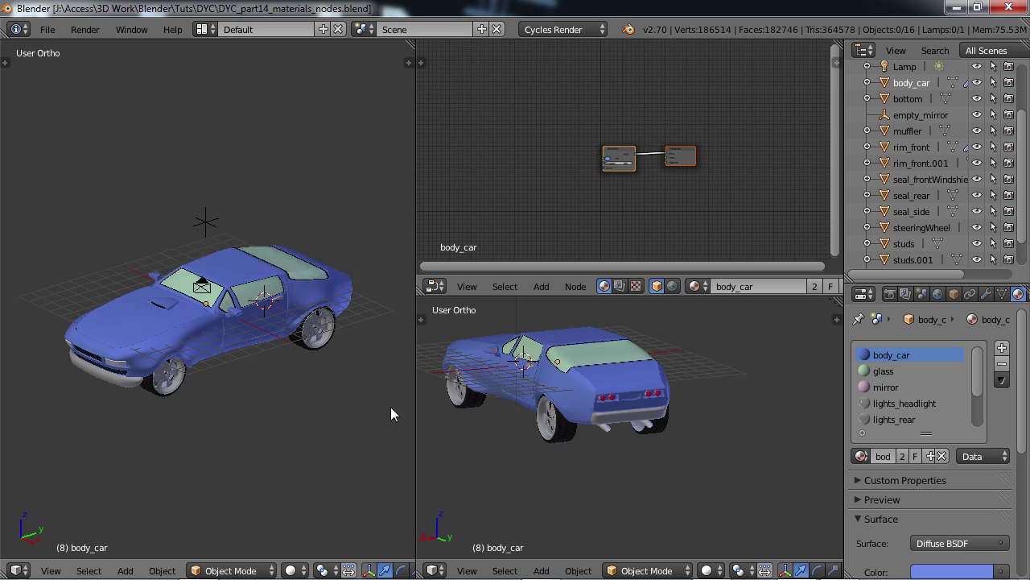
Select the car body and maximize the node editor showing its body_car material nodes.
scroll(347, 371, up, 4)
right_click(266, 238)
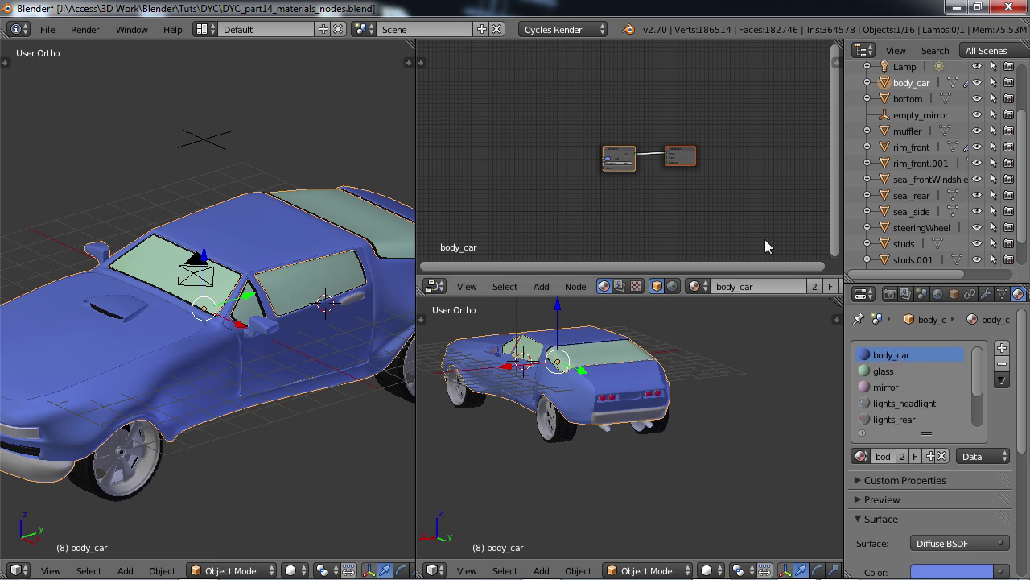
scroll(657, 183, up, 2)
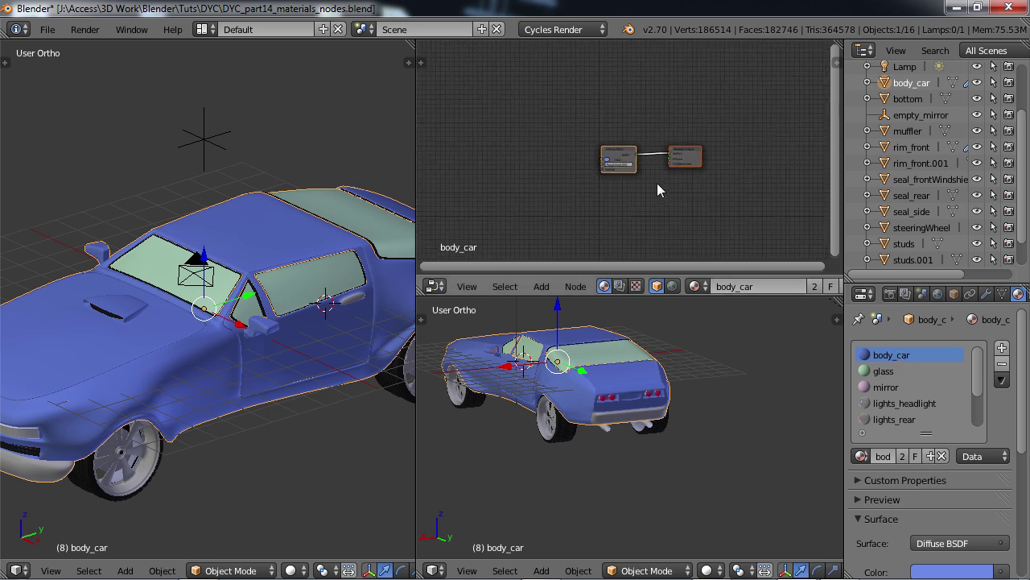
key(shift+space)
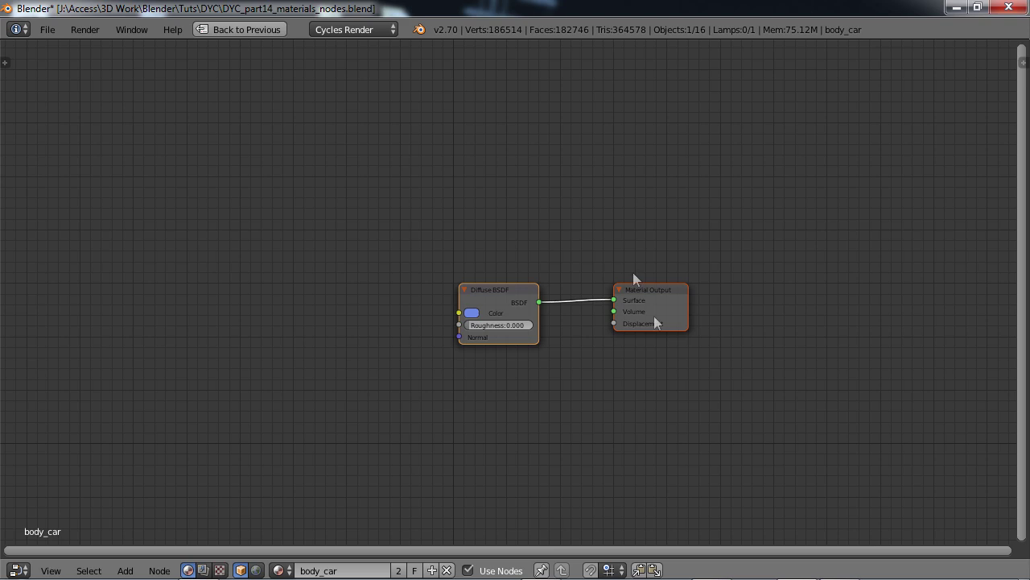
middle_drag(652, 334, 595, 304)
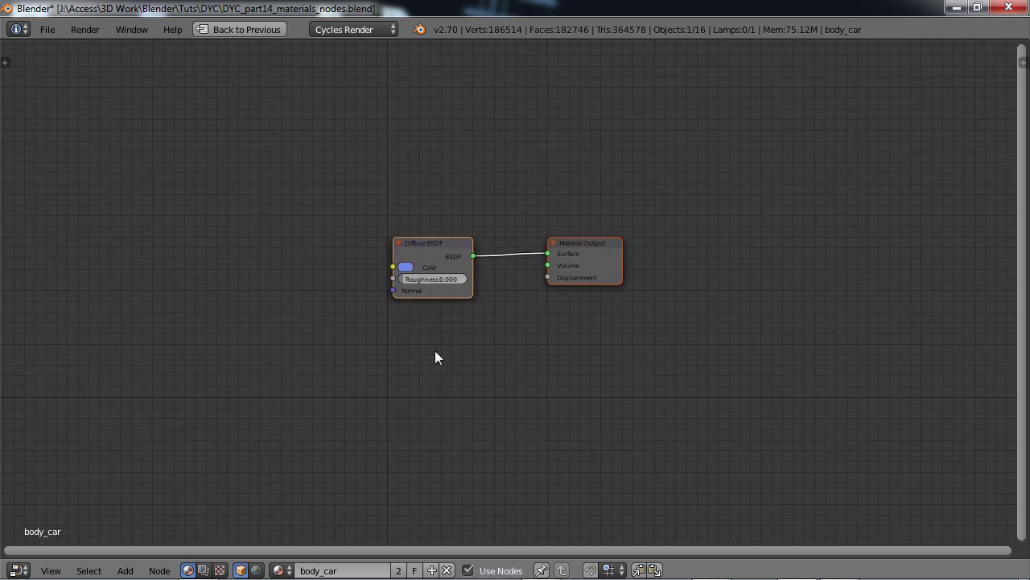
View the texture and compositing node trees and return to the material's shader nodes.
click(219, 570)
click(204, 570)
click(188, 570)
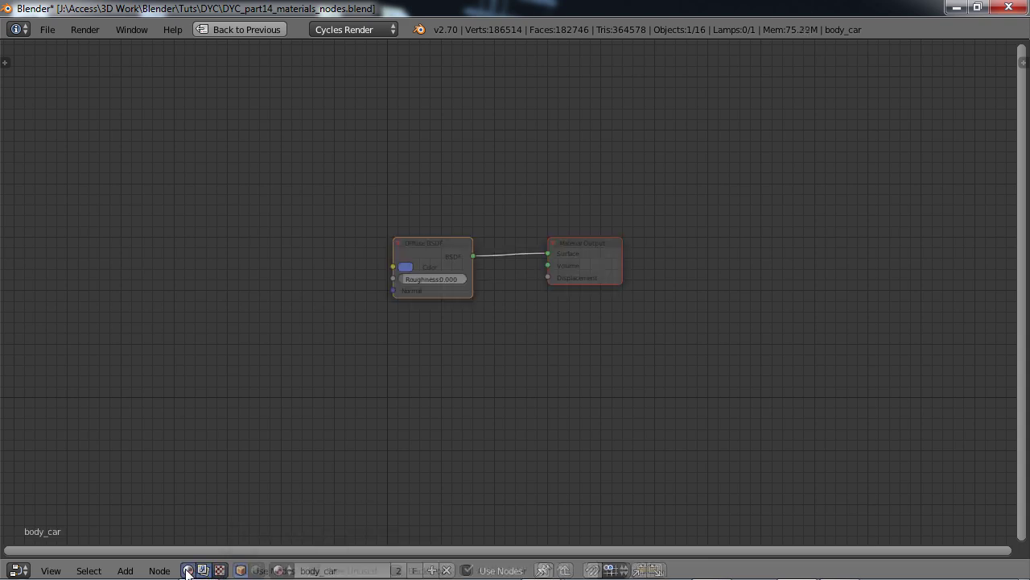
Add a Texture Coordinate node to the body_car material and place it well before the Diffuse BSDF node.
scroll(441, 302, down, 1)
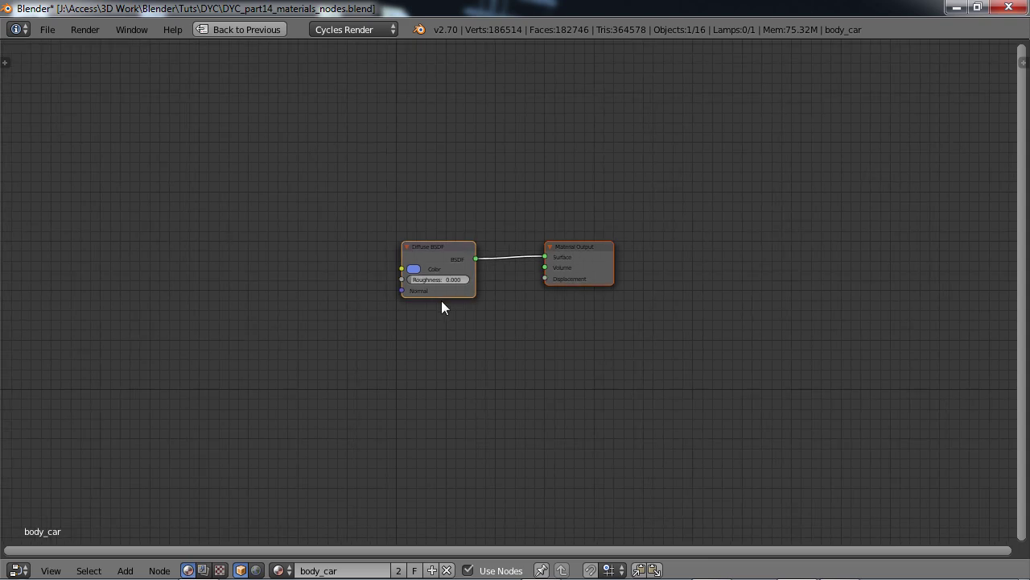
middle_drag(441, 315, 527, 310)
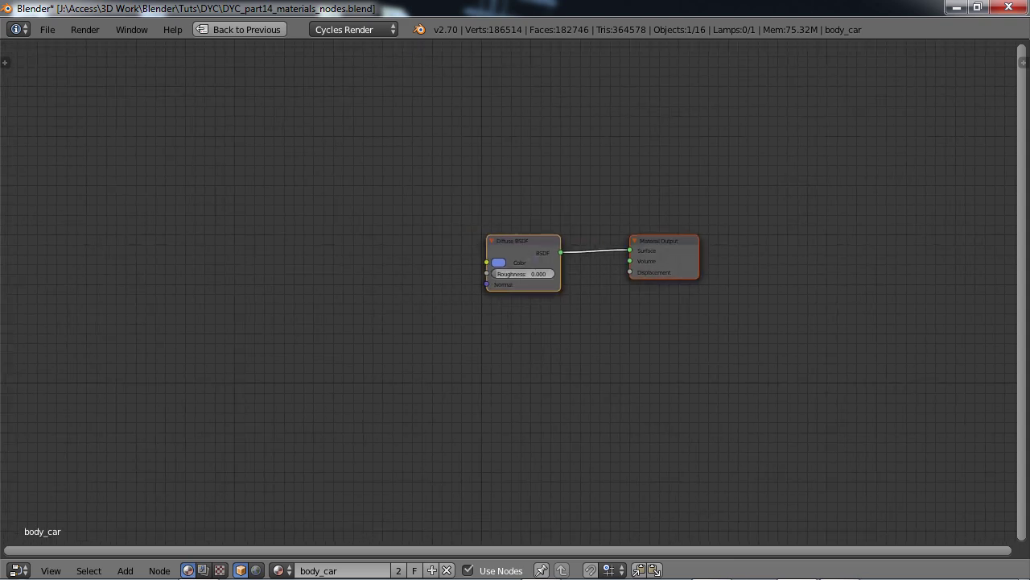
key(shift+a)
mouse_move(434, 291)
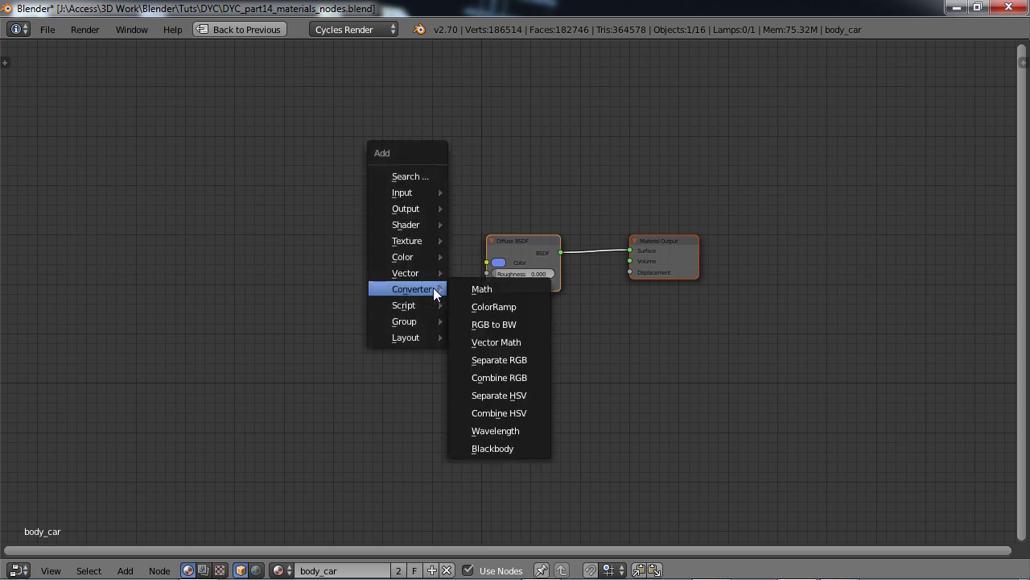
mouse_move(413, 240)
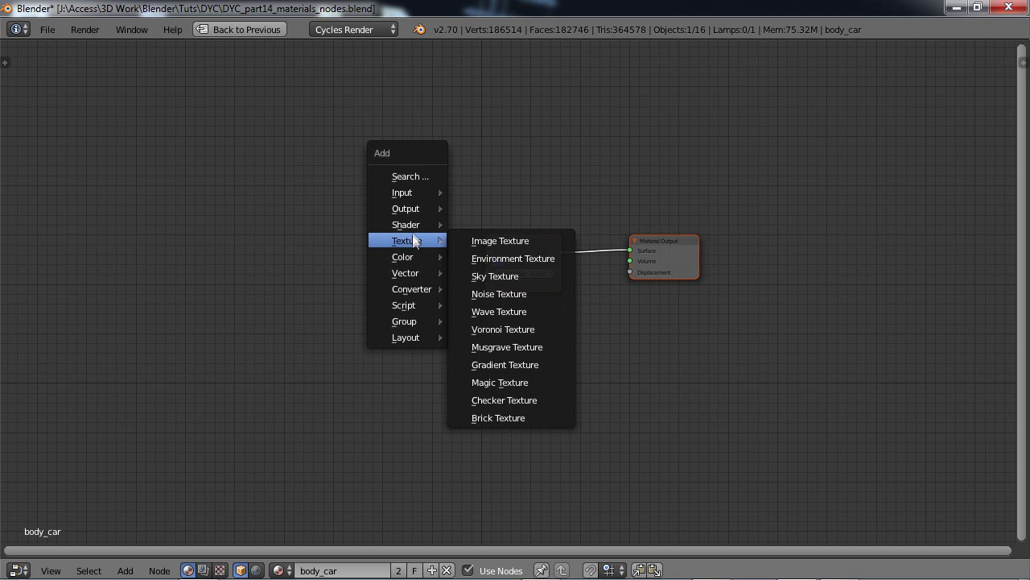
mouse_move(420, 192)
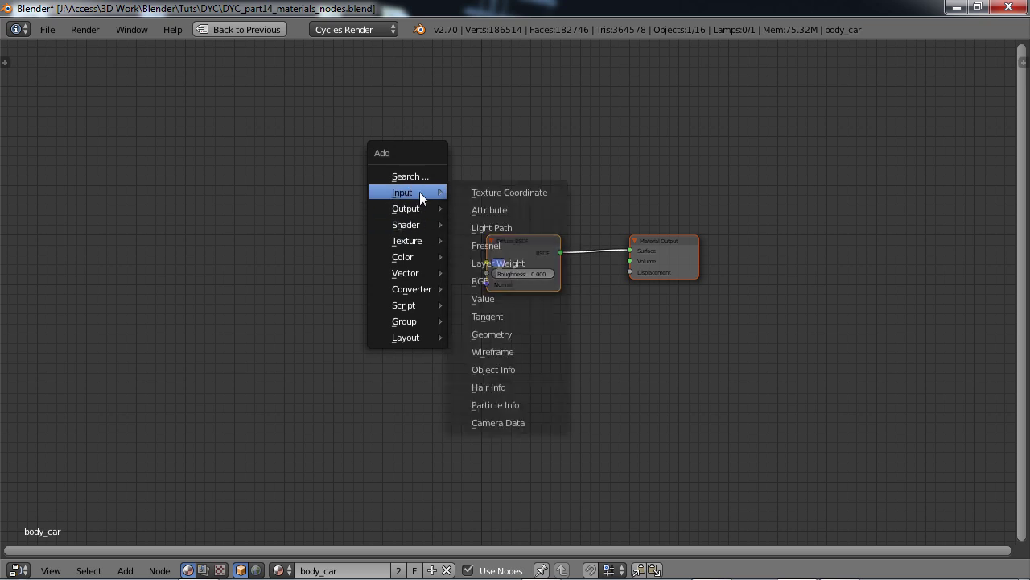
click(491, 192)
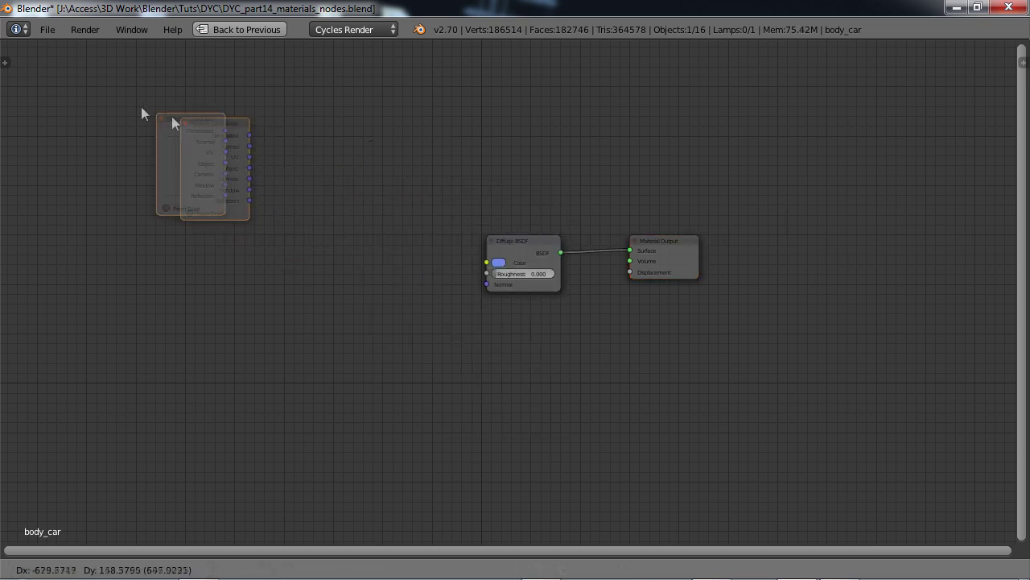
click(85, 100)
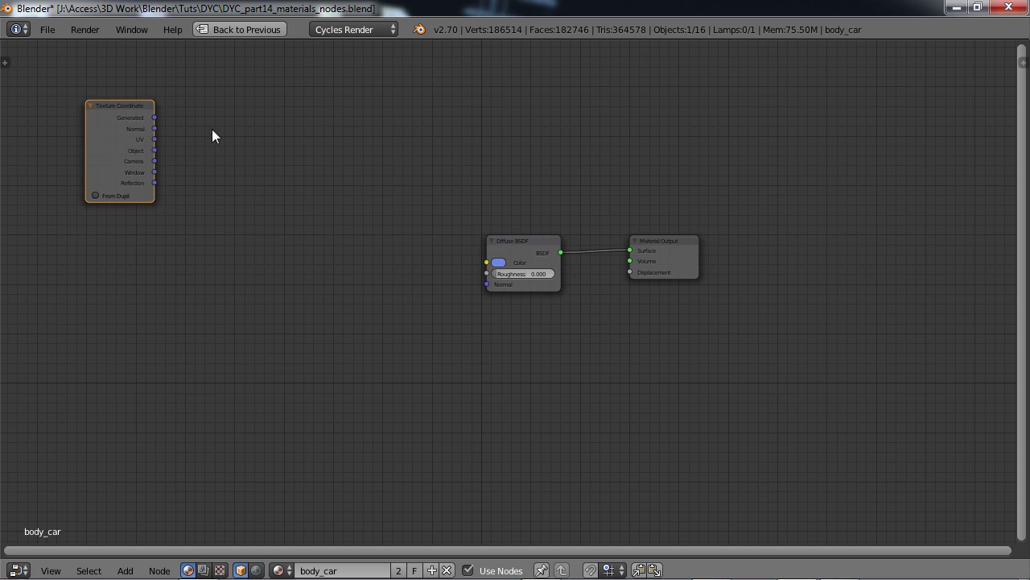
Add a Mapping node beside the Texture Coordinate node and link the Object output to its Vector input.
key(shift+a)
mouse_move(212, 129)
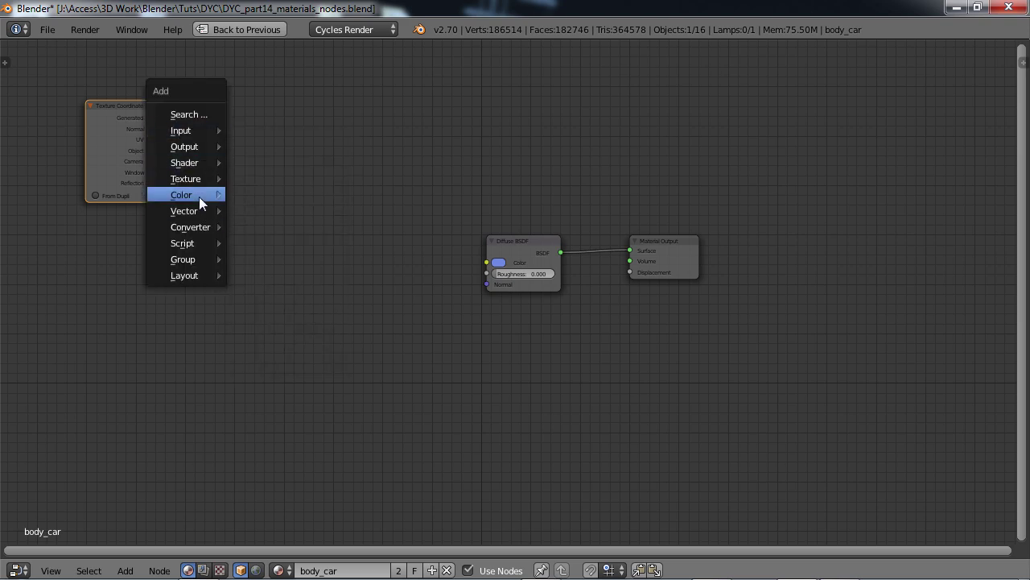
mouse_move(199, 210)
click(255, 213)
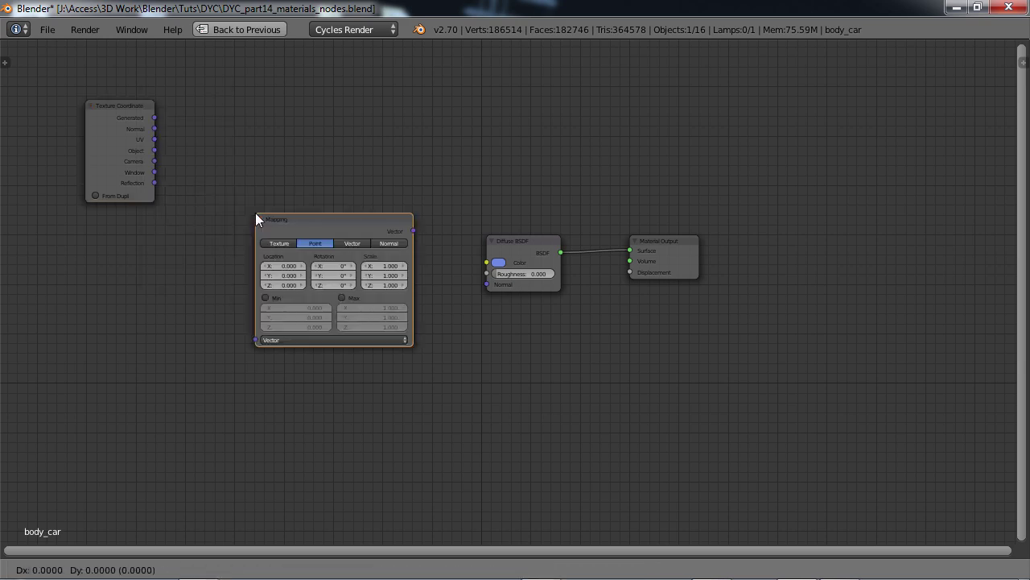
click(209, 103)
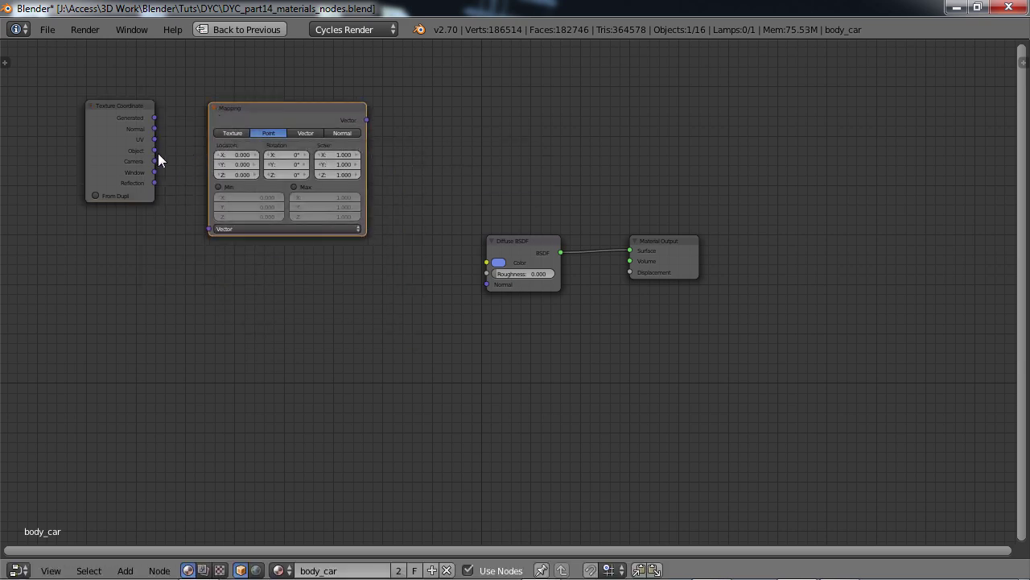
drag(194, 215, 205, 229)
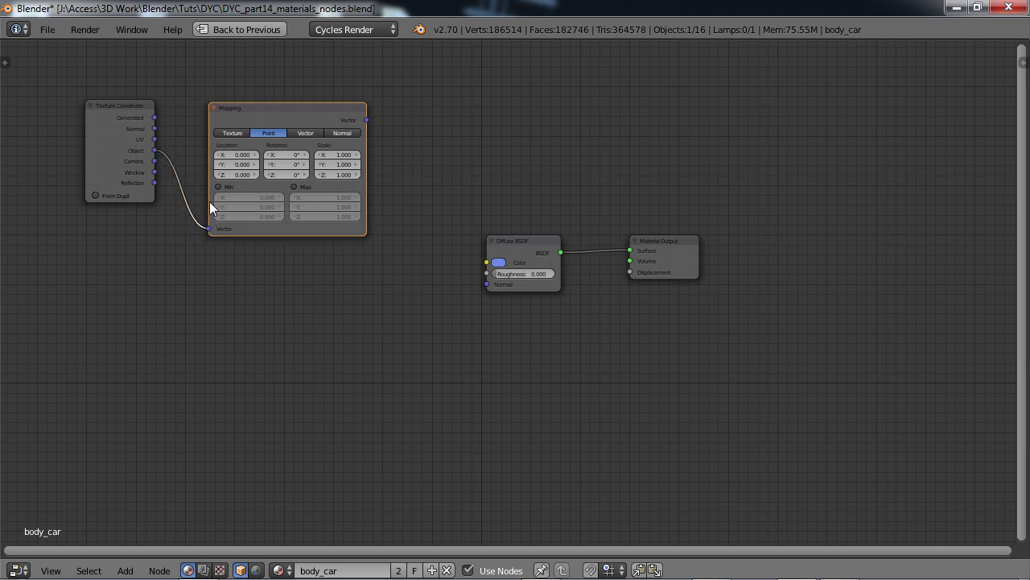
Delete the Diffuse BSDF node and move the Material Output node farther away to make room for new nodes.
drag(525, 254, 525, 252)
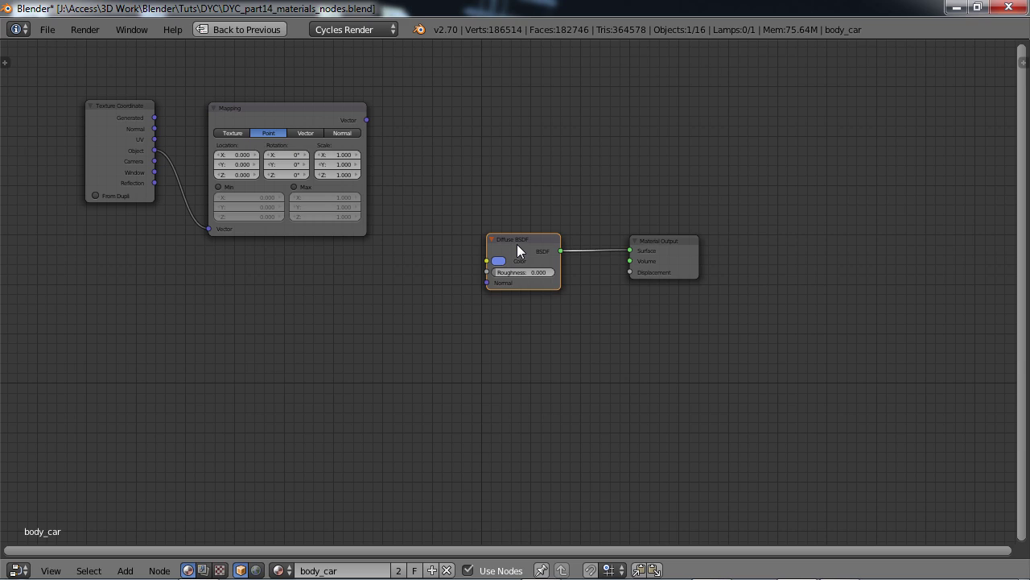
key(x)
click(671, 256)
key(g)
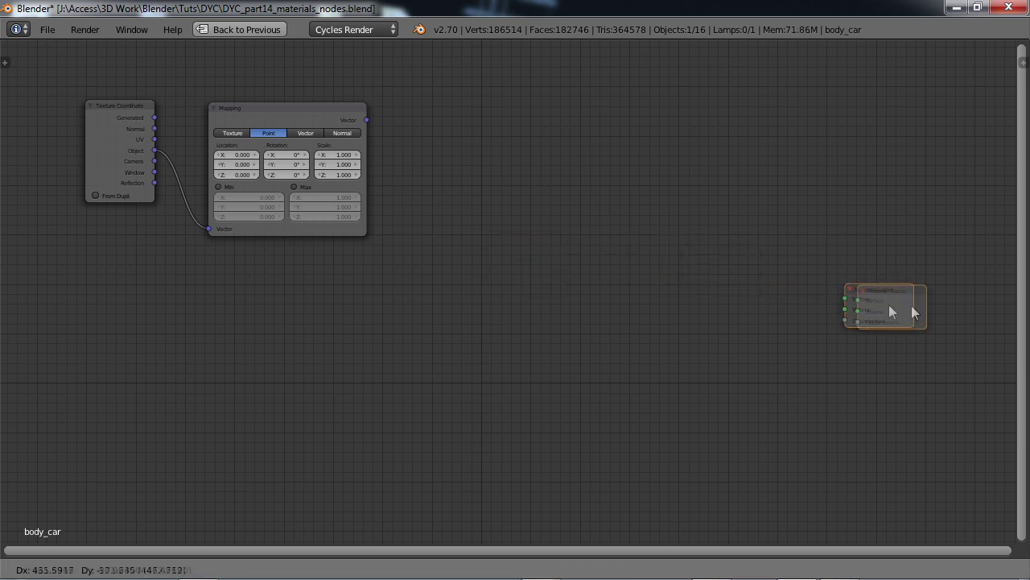
click(962, 308)
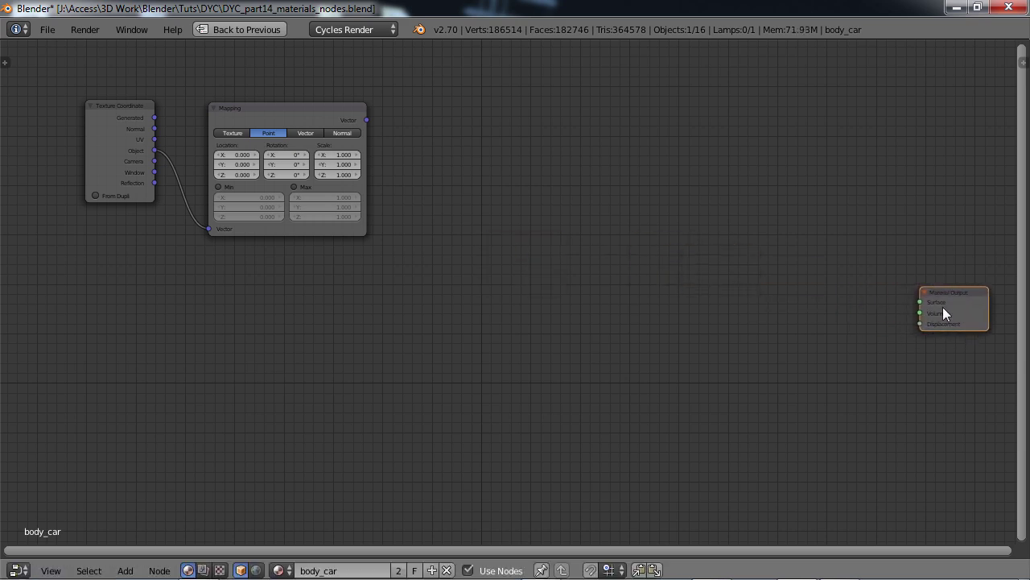
click(103, 138)
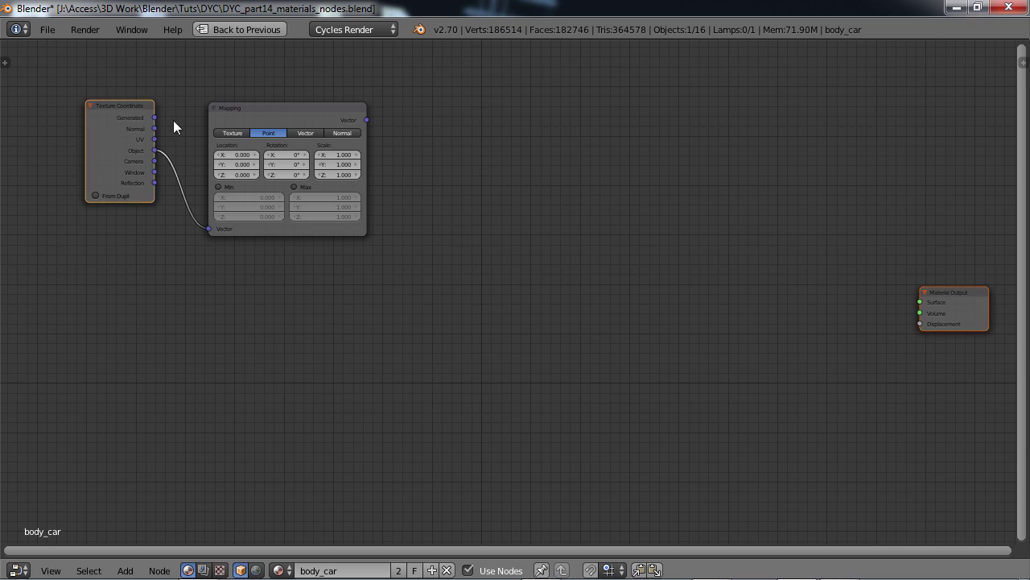
click(276, 115)
click(124, 142)
click(267, 117)
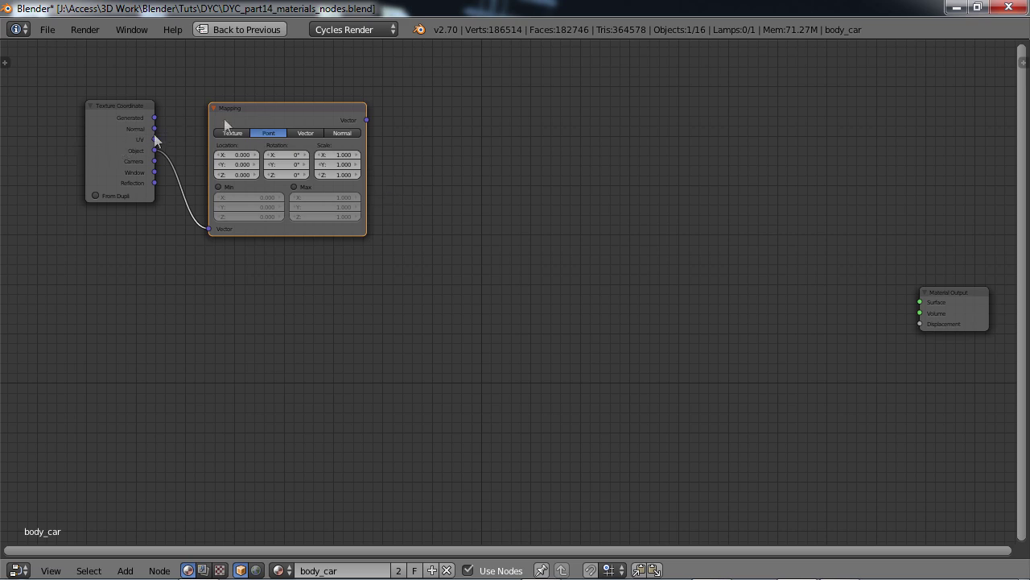
mouse_move(291, 113)
mouse_down()
mouse_move(310, 143)
mouse_move(319, 139)
mouse_move(292, 109)
mouse_up()
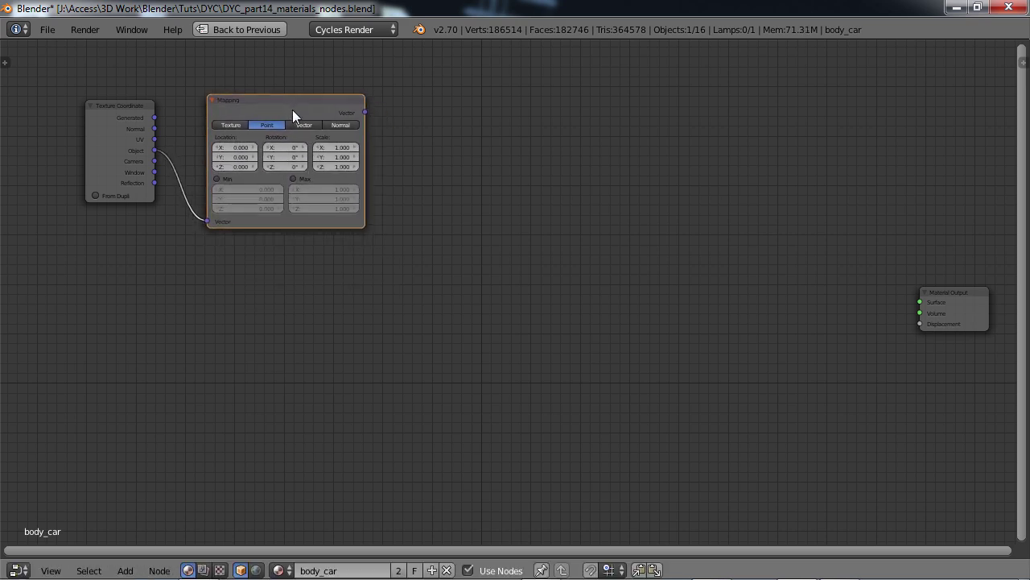
key(a)
click(124, 145)
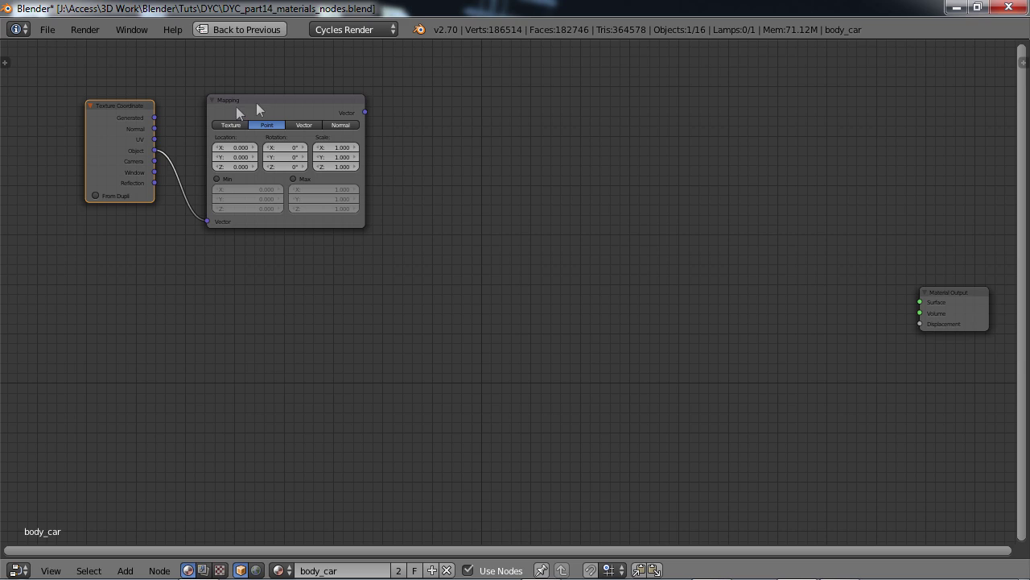
click(274, 102)
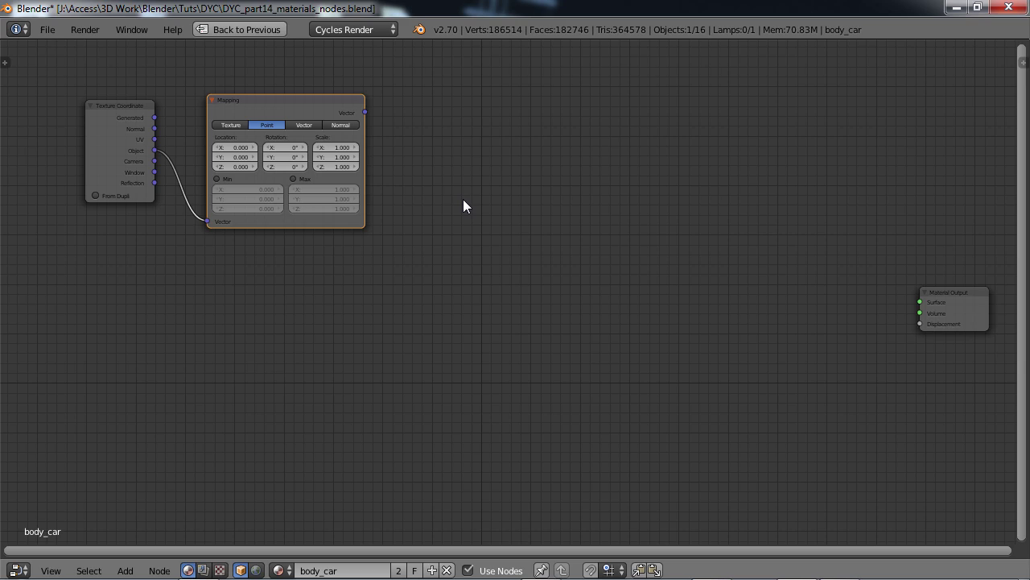
Add a Voronoi Texture node driven by the Mapping node's Vector output and set its coloring to Cells.
key(shift+a)
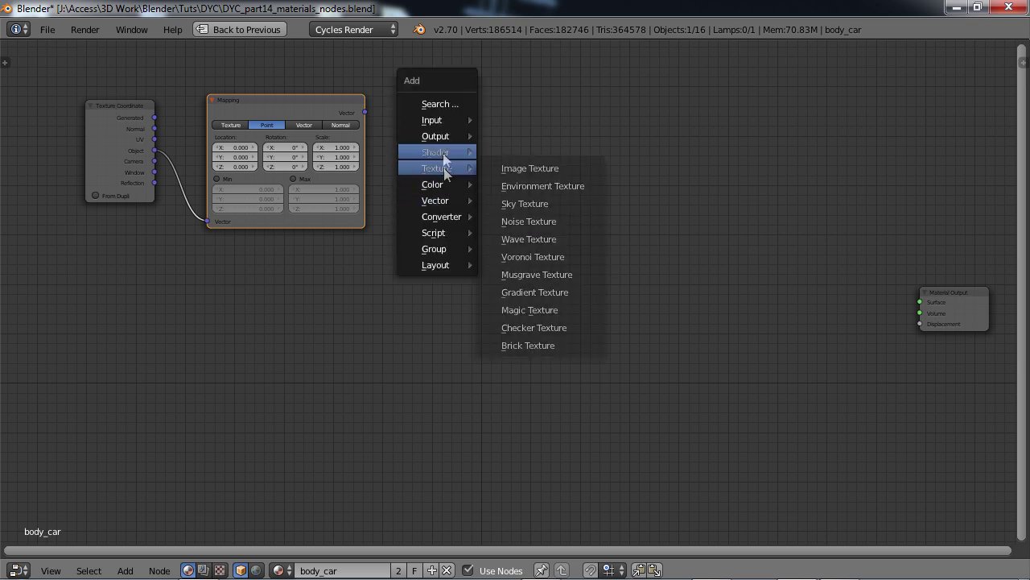
mouse_move(444, 152)
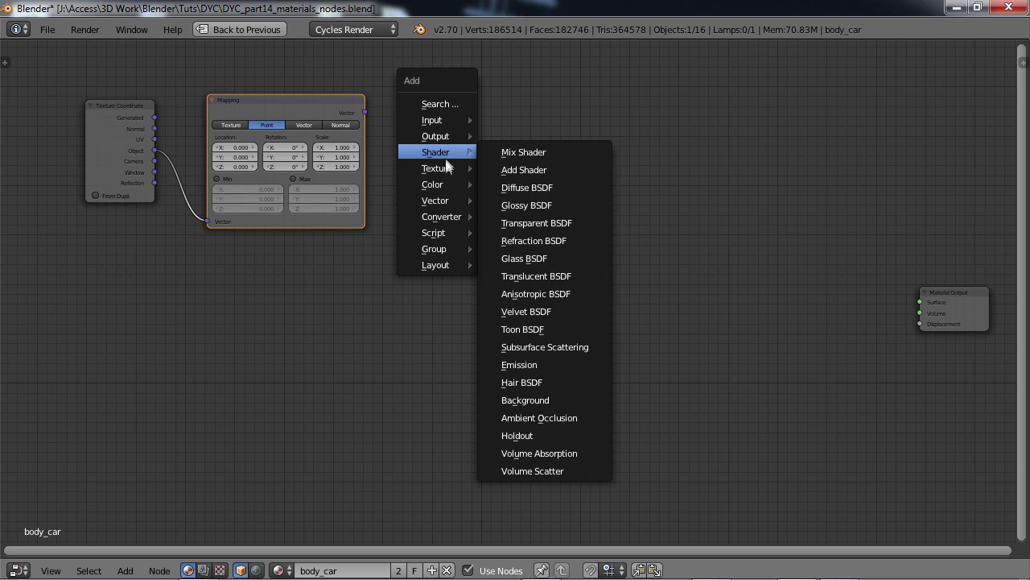
mouse_move(445, 171)
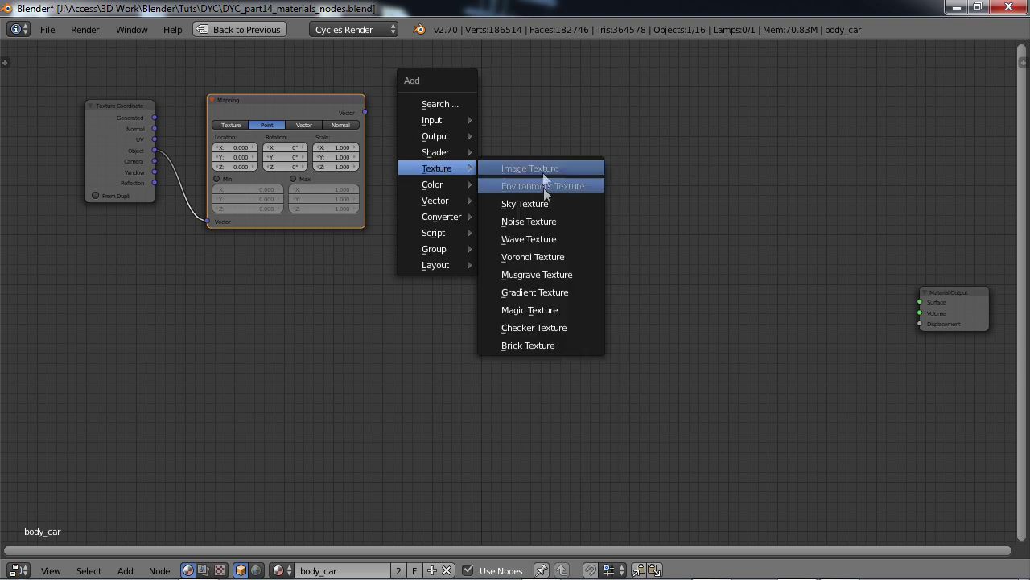
click(537, 257)
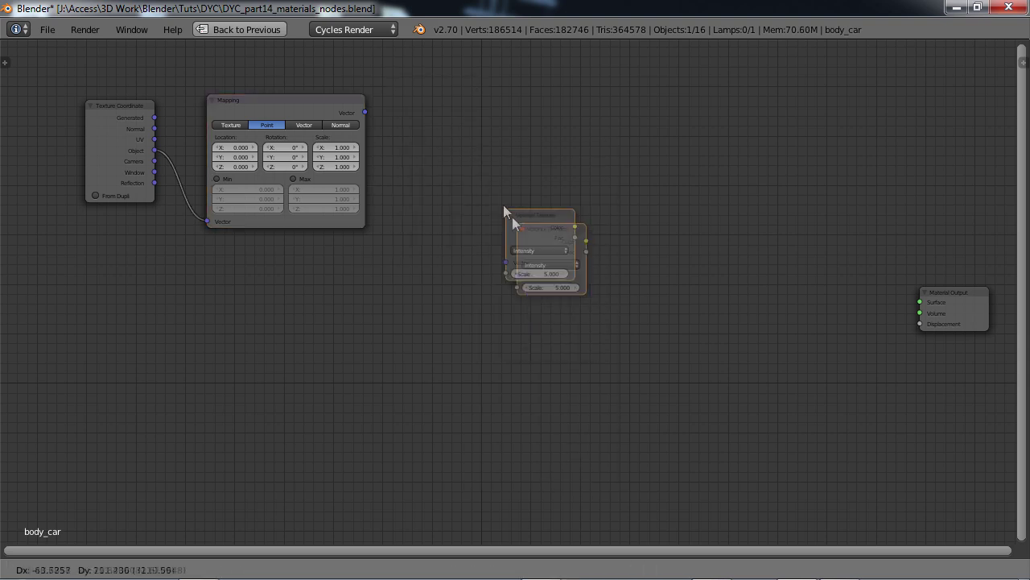
click(442, 150)
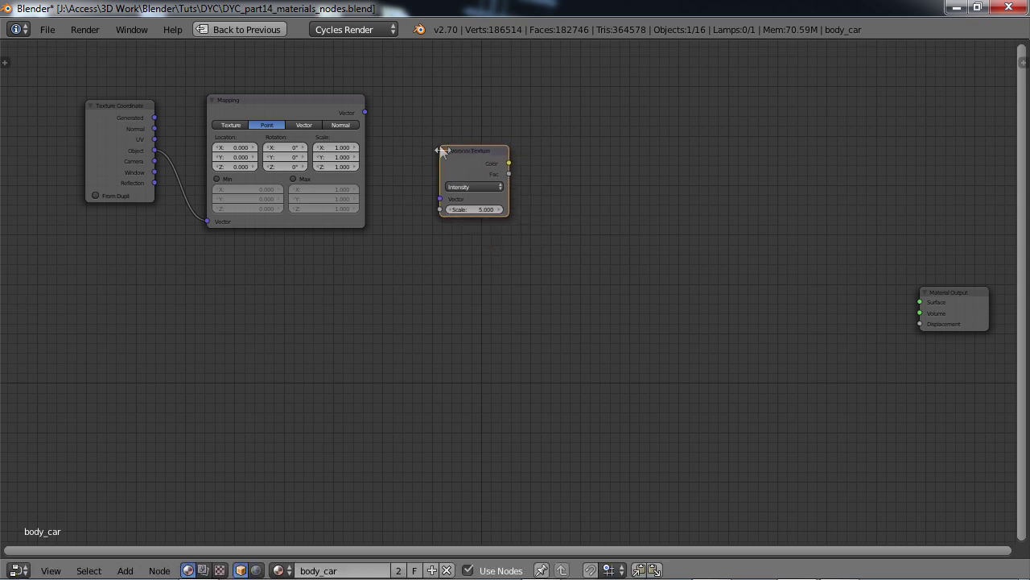
drag(365, 113, 437, 198)
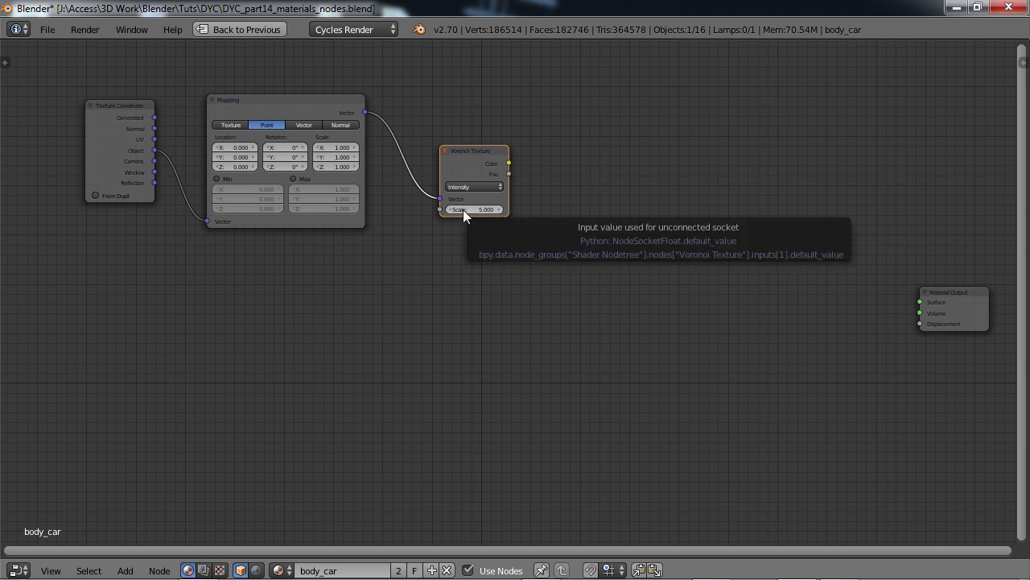
click(493, 186)
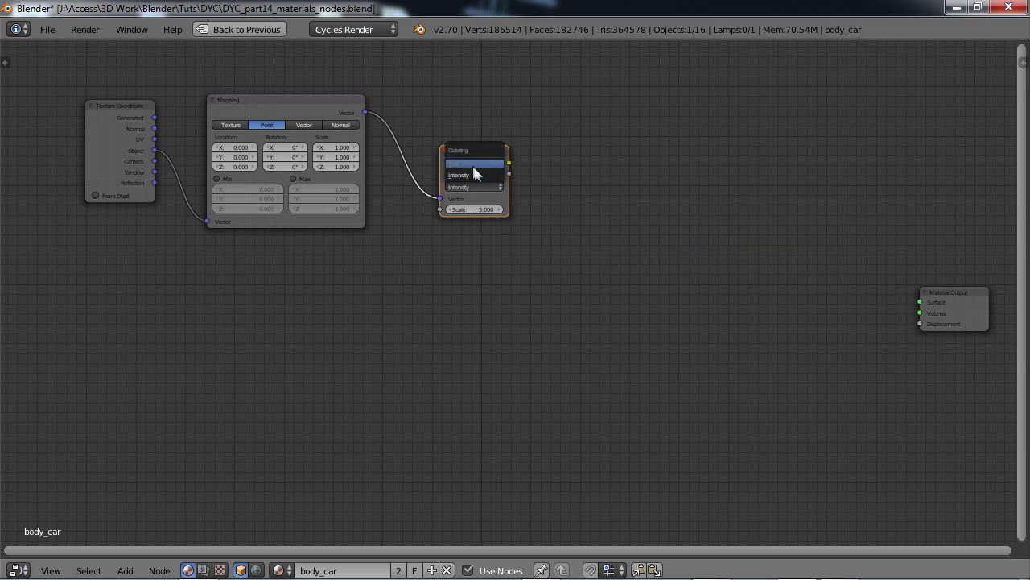
click(472, 164)
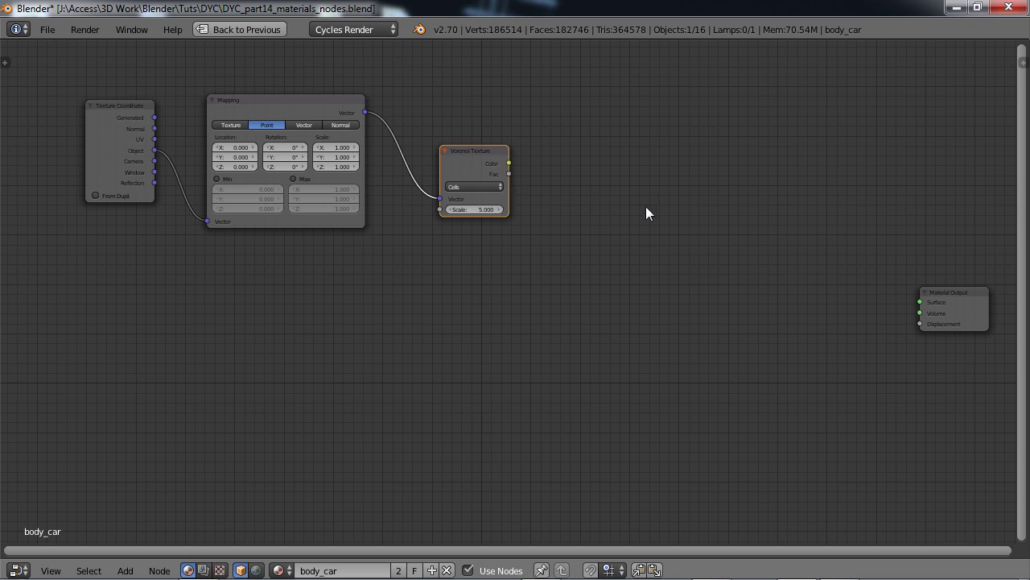
Add a Gamma node after the Voronoi Texture, link the Voronoi Color output to its Color input and set gamma to 3.5.
key(shift+a)
mouse_move(631, 219)
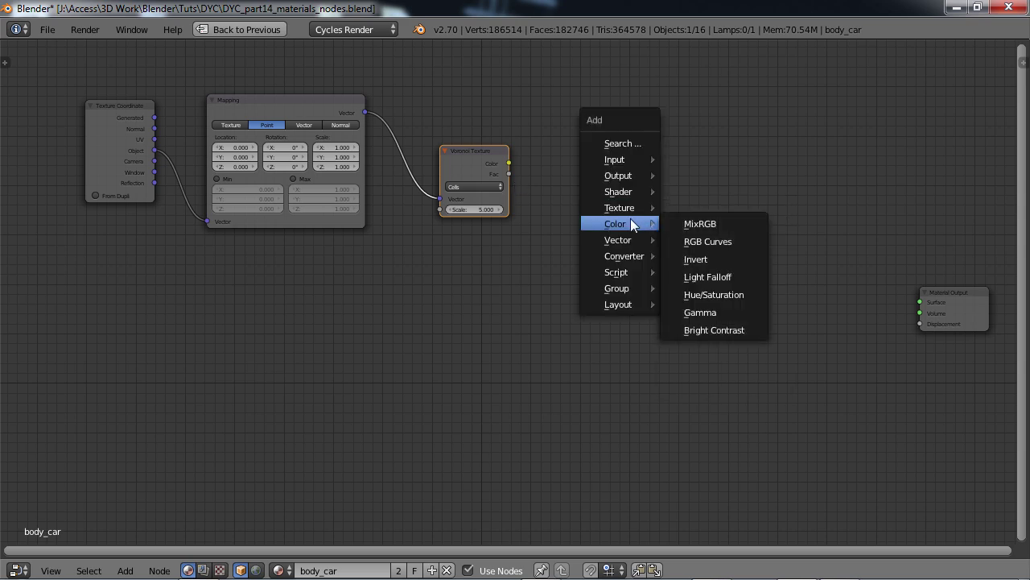
click(700, 312)
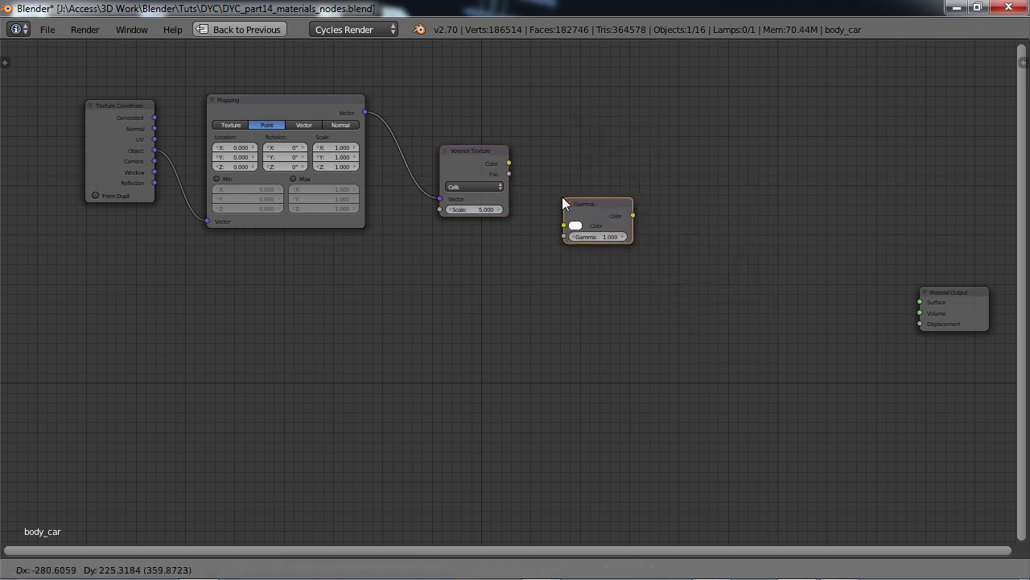
click(553, 194)
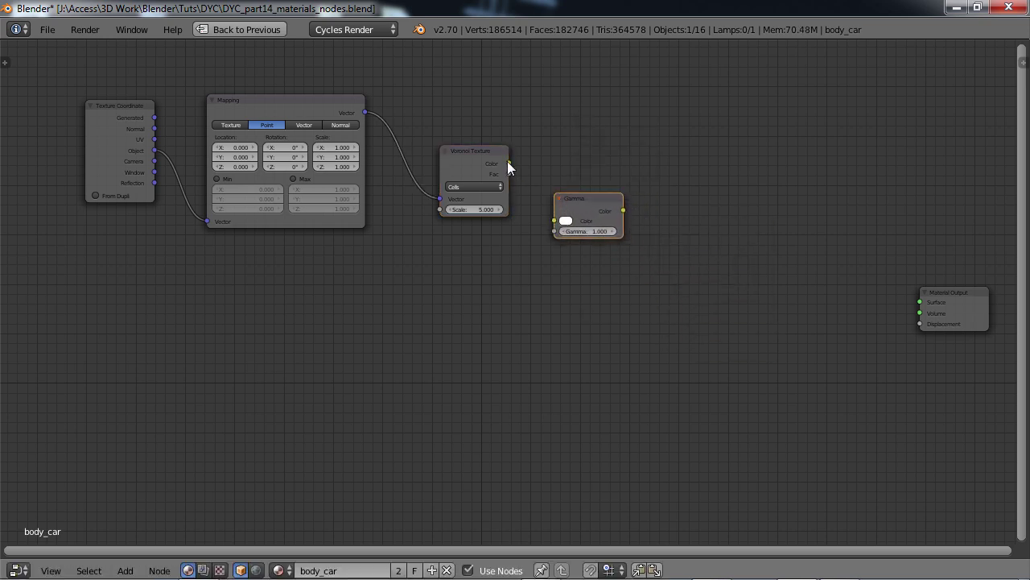
drag(508, 163, 553, 220)
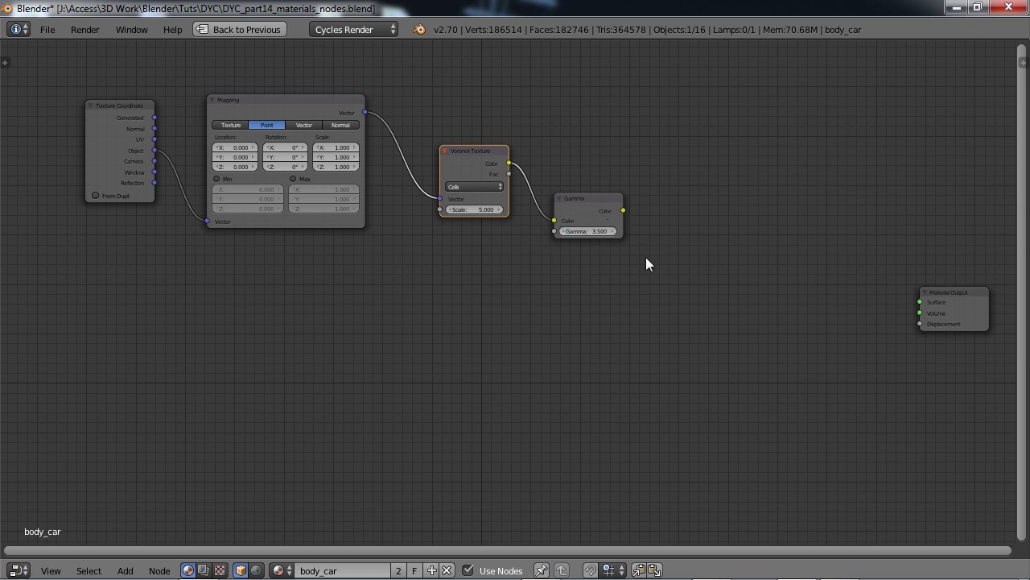
Add a Mix Shader node after the Gamma node and link the Gamma Color output to its Fac input.
key(shift+a)
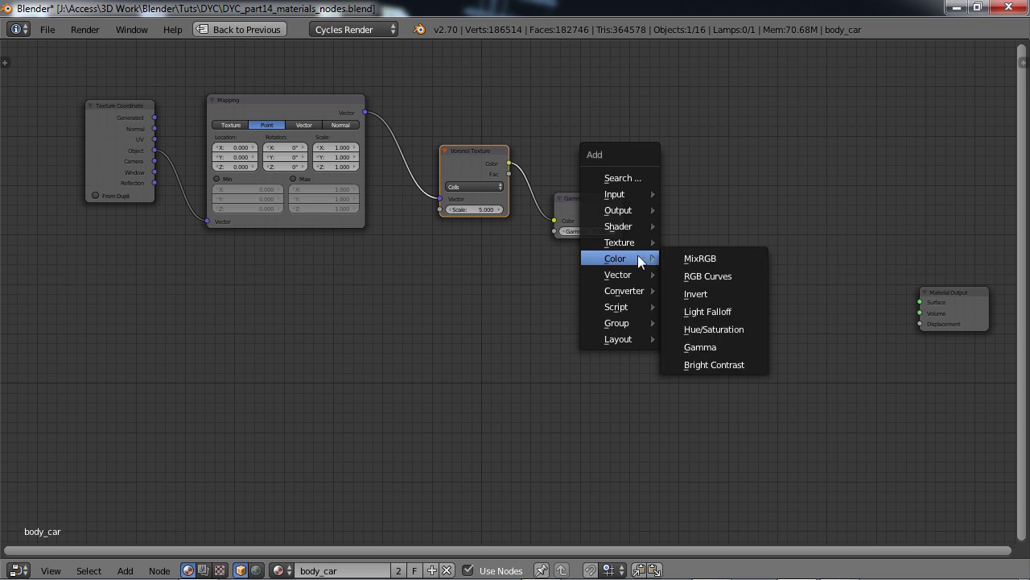
mouse_move(629, 229)
click(701, 227)
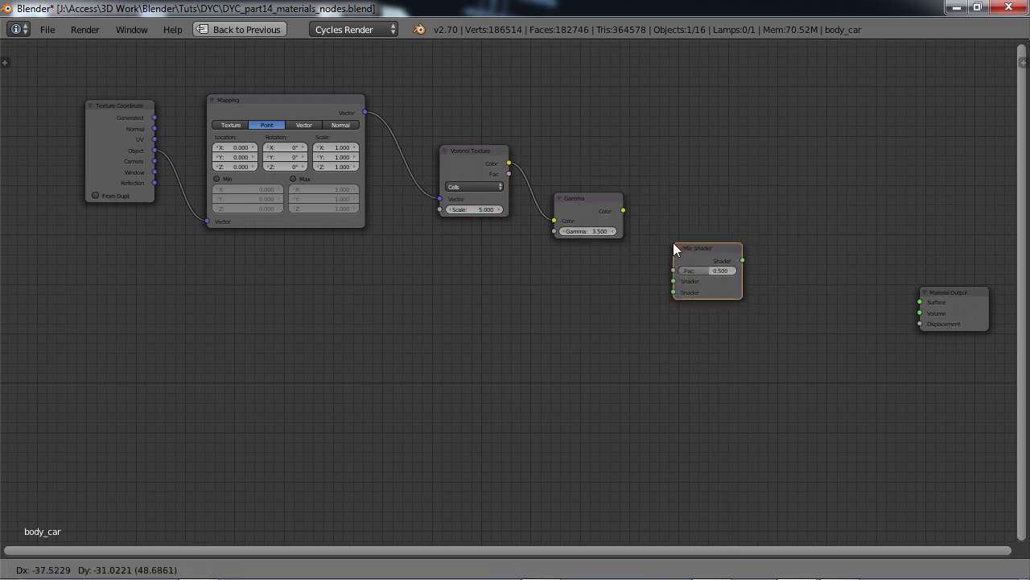
click(673, 242)
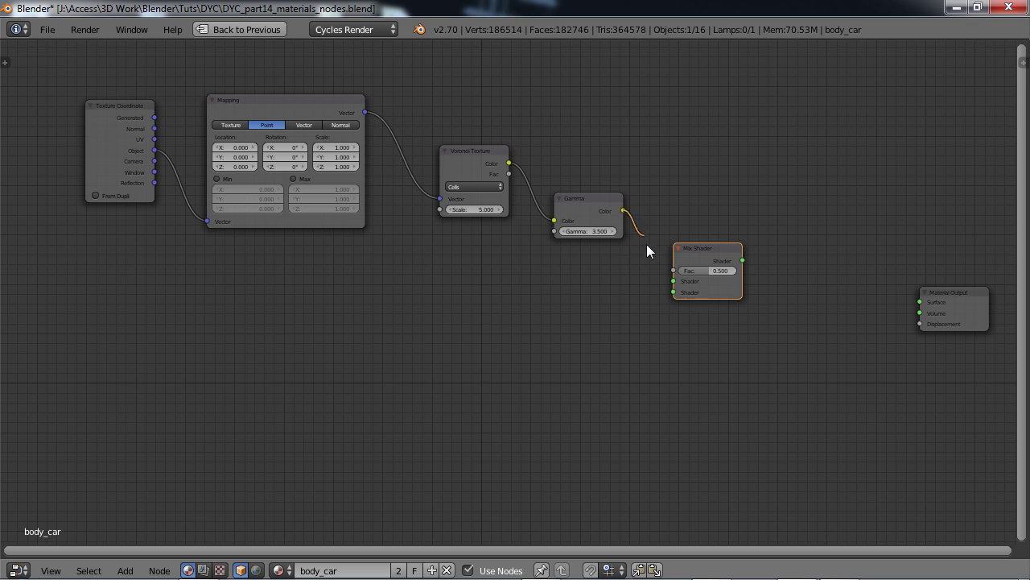
drag(650, 254, 672, 270)
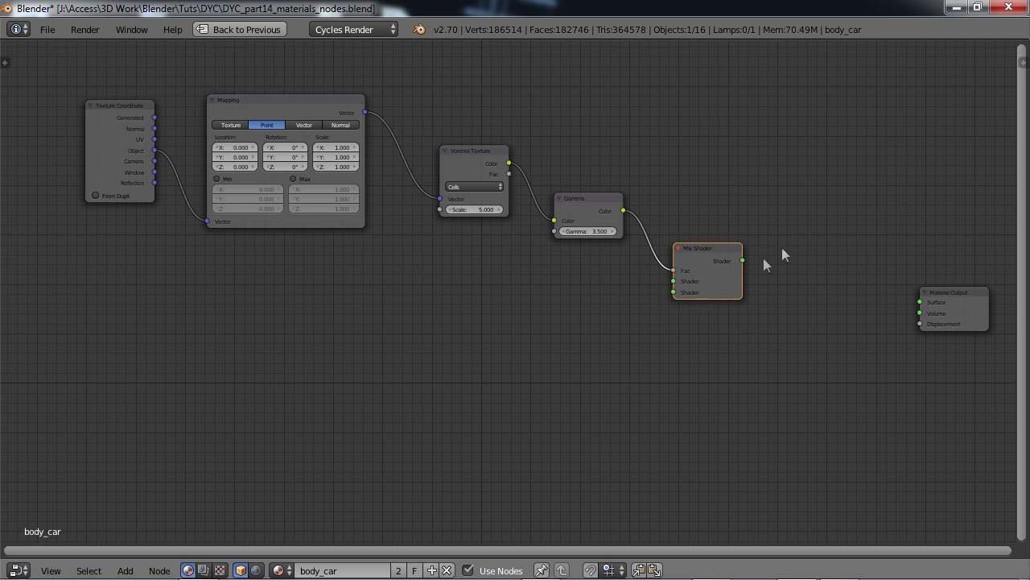
Duplicate the Mix Shader, link the original's output to the copy's first Shader input and the copy's output to Material Output Surface.
key(shift+a)
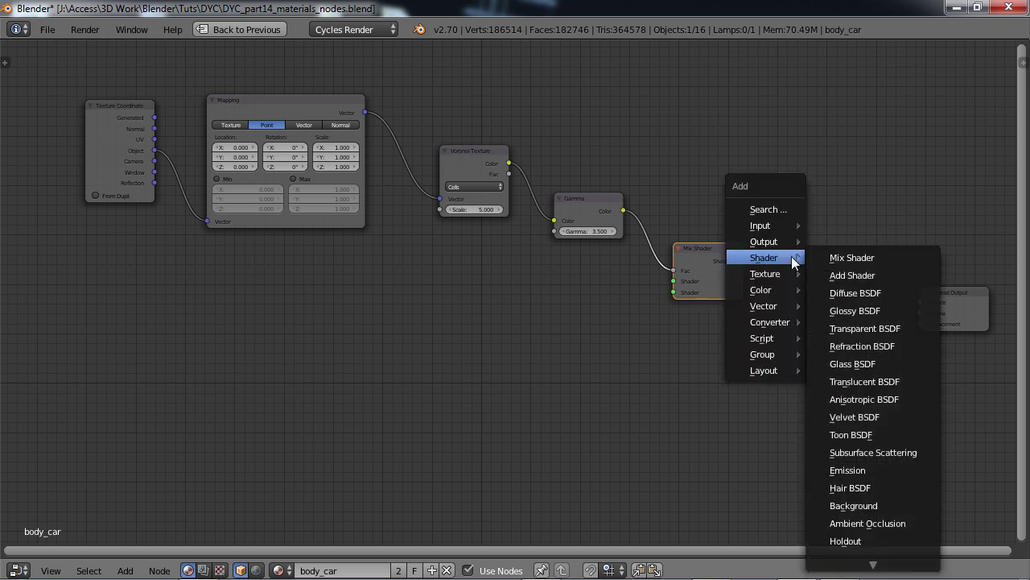
key(Escape)
key(shift+d)
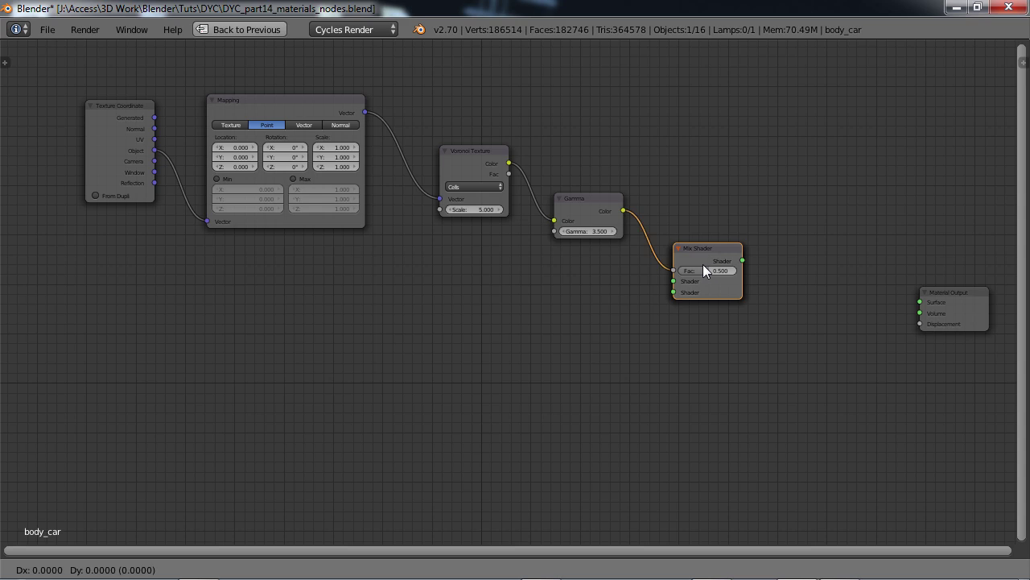
click(828, 272)
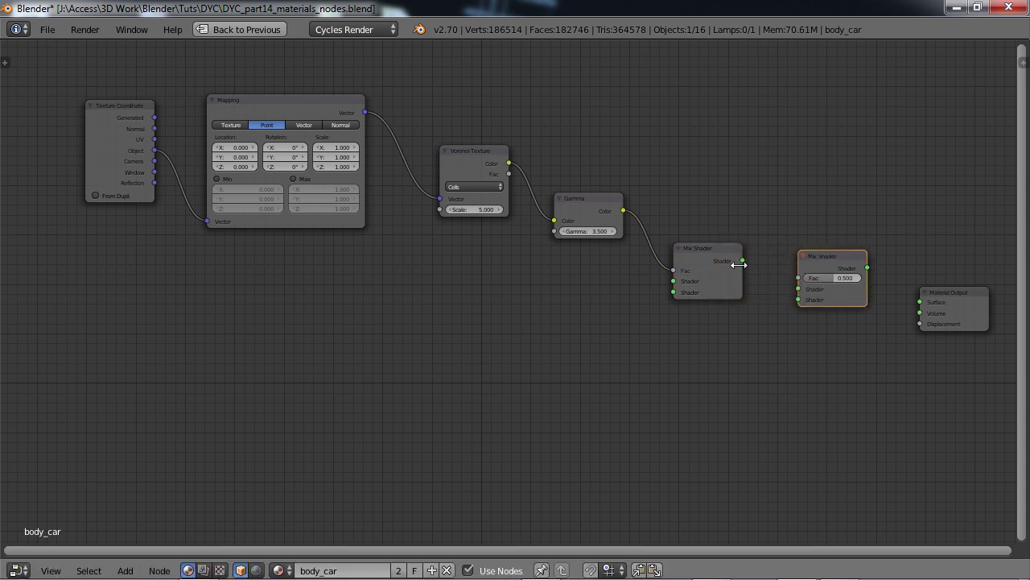
drag(741, 261, 771, 282)
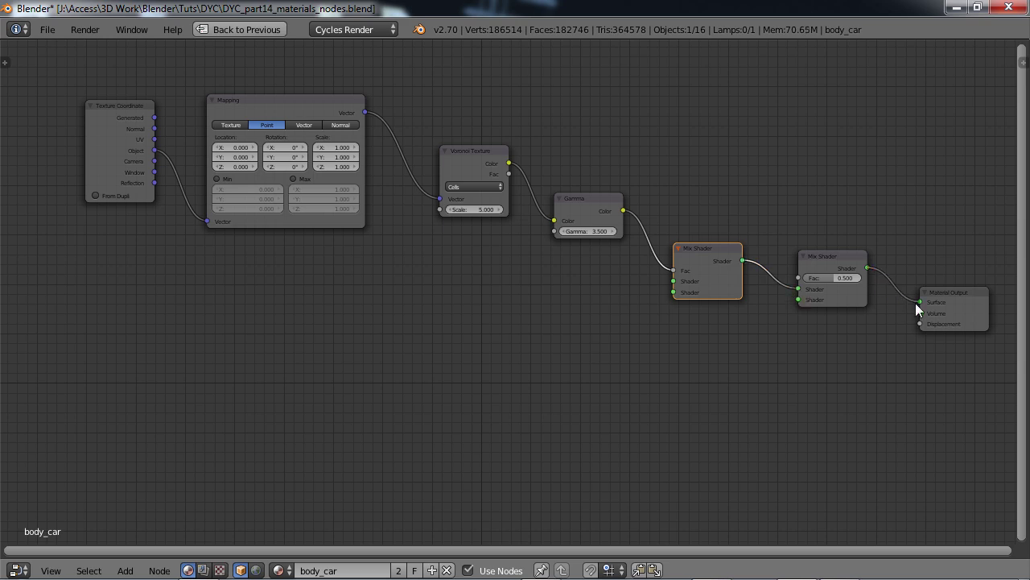
Add a Fresnel node above the Mix Shaders and link its Fac output to the final Mix Shader's Fac input.
key(shift+a)
mouse_move(812, 202)
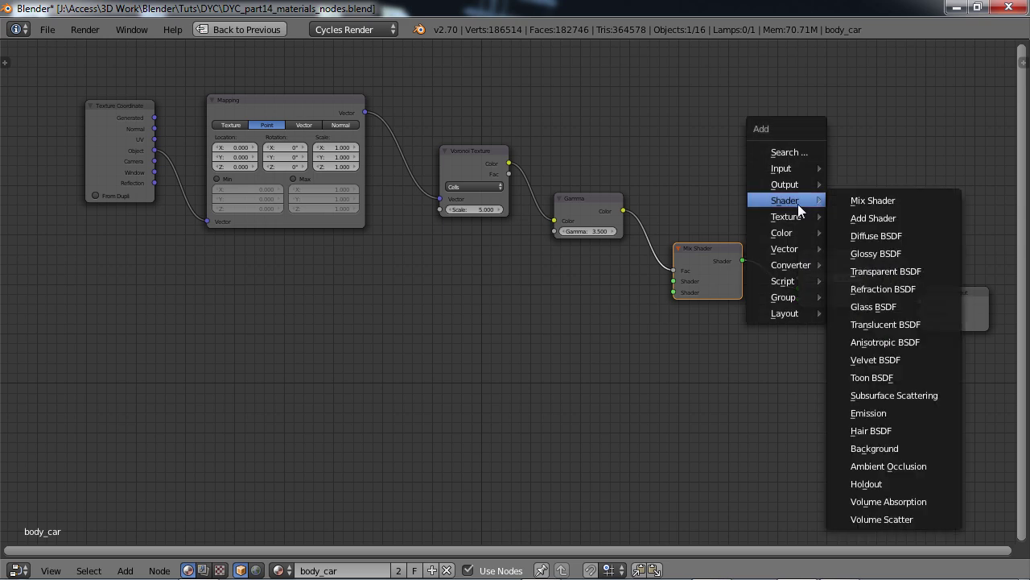
mouse_move(815, 172)
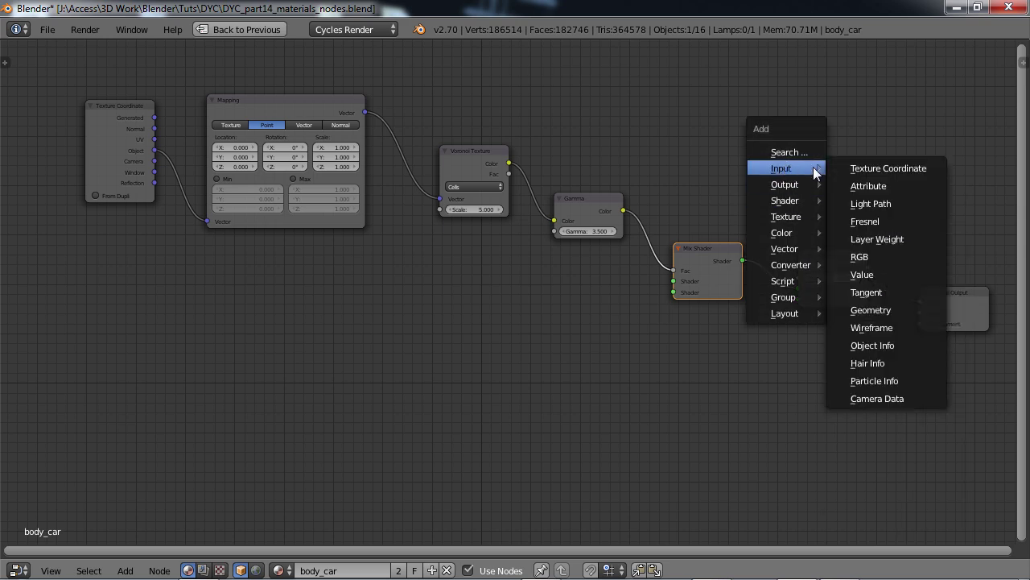
click(870, 221)
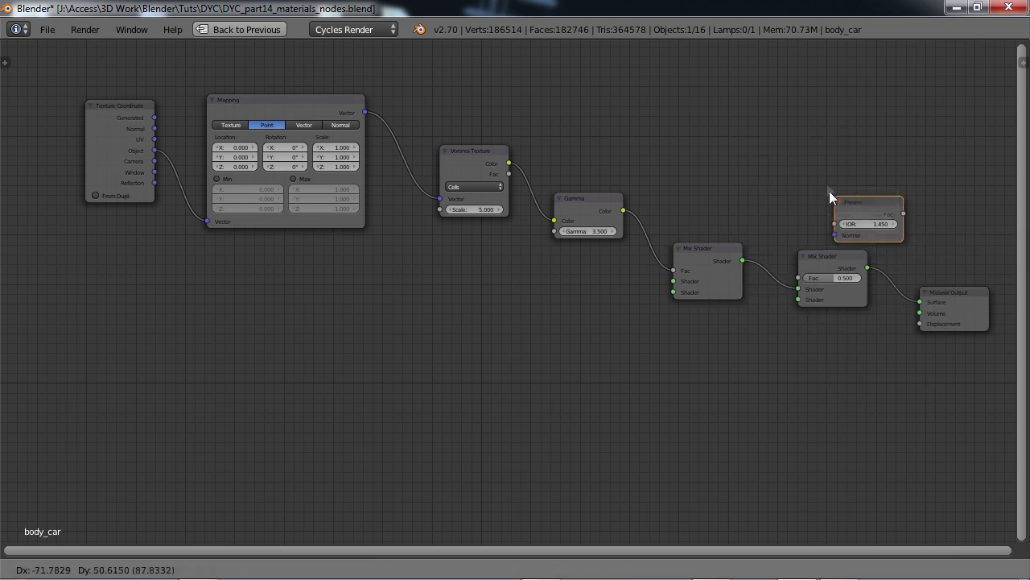
click(739, 158)
mouse_move(769, 163)
mouse_down()
mouse_move(759, 161)
mouse_move(773, 161)
mouse_up()
key(a)
click(775, 161)
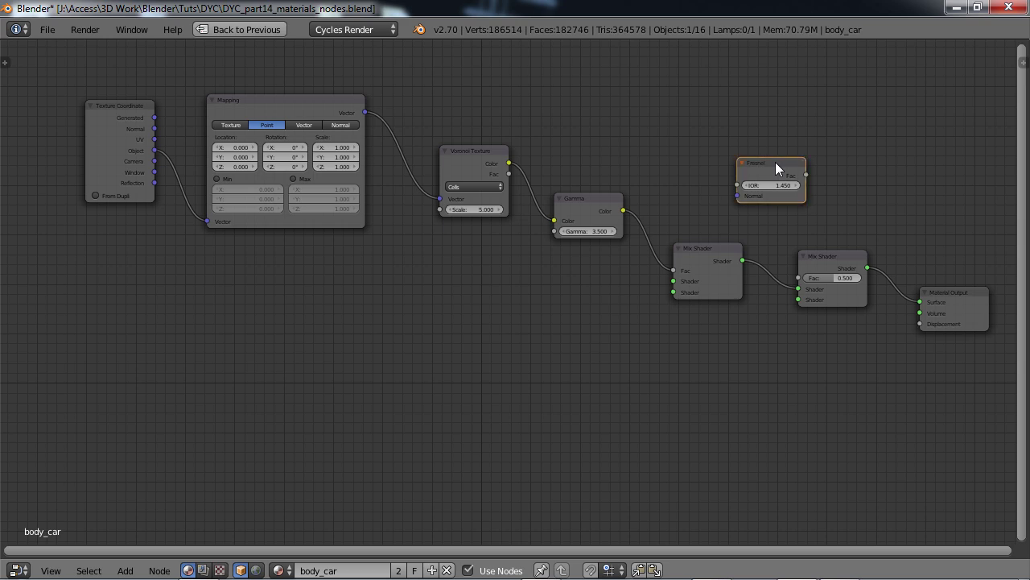
key(g)
click(783, 164)
drag(793, 164, 736, 148)
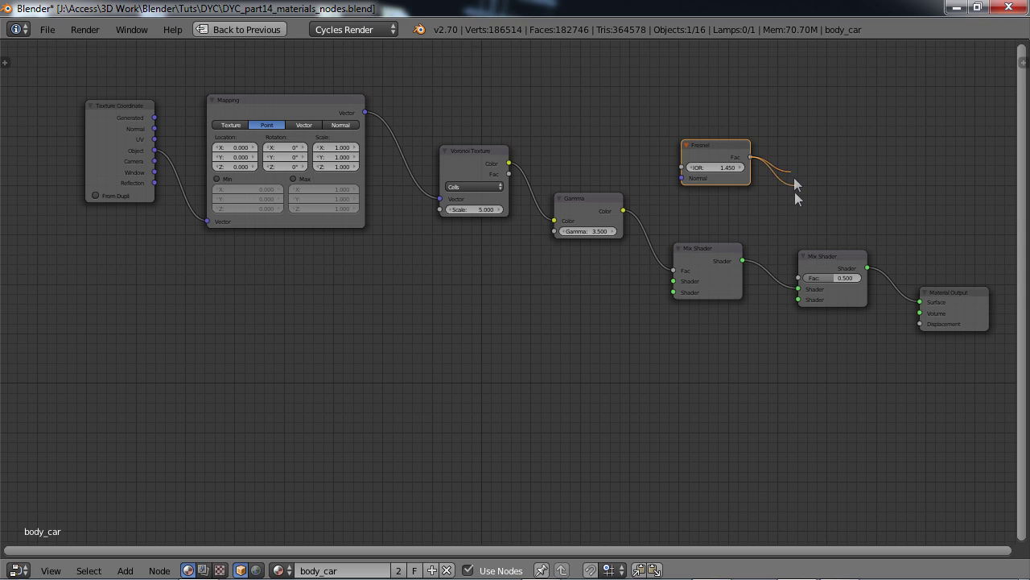
drag(794, 185, 800, 282)
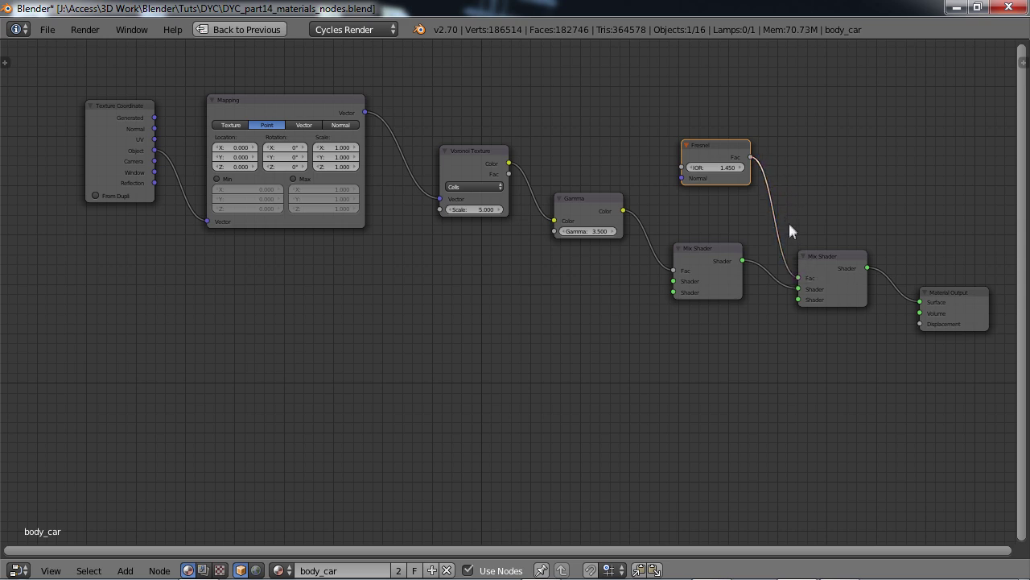
Set the Fresnel node's IOR to 1.5.
click(731, 167)
text(1)
key(Return)
Add a Diffuse BSDF node below the Mapping node and place a duplicate of it underneath.
key(shift+a)
mouse_move(497, 303)
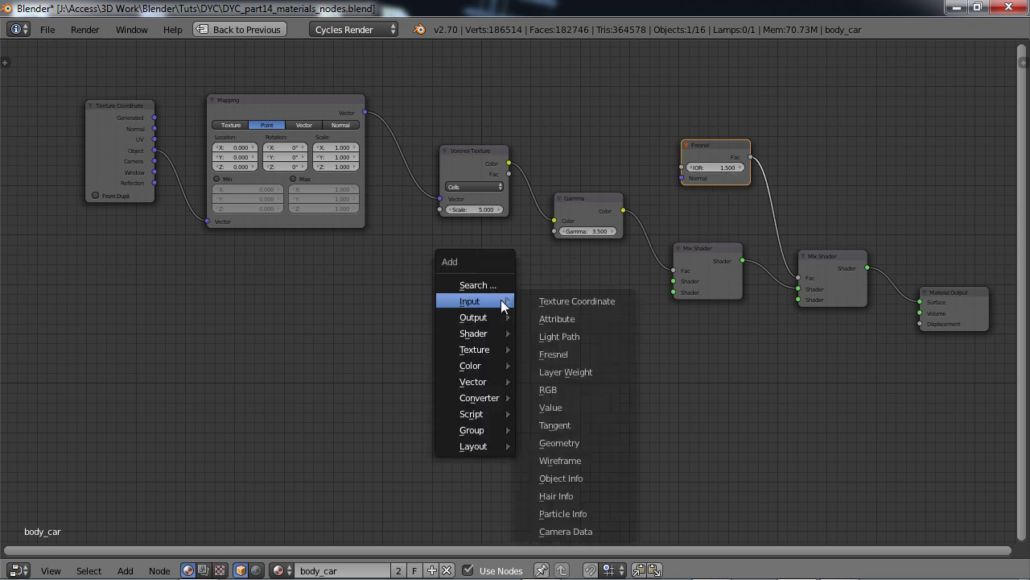
mouse_move(484, 335)
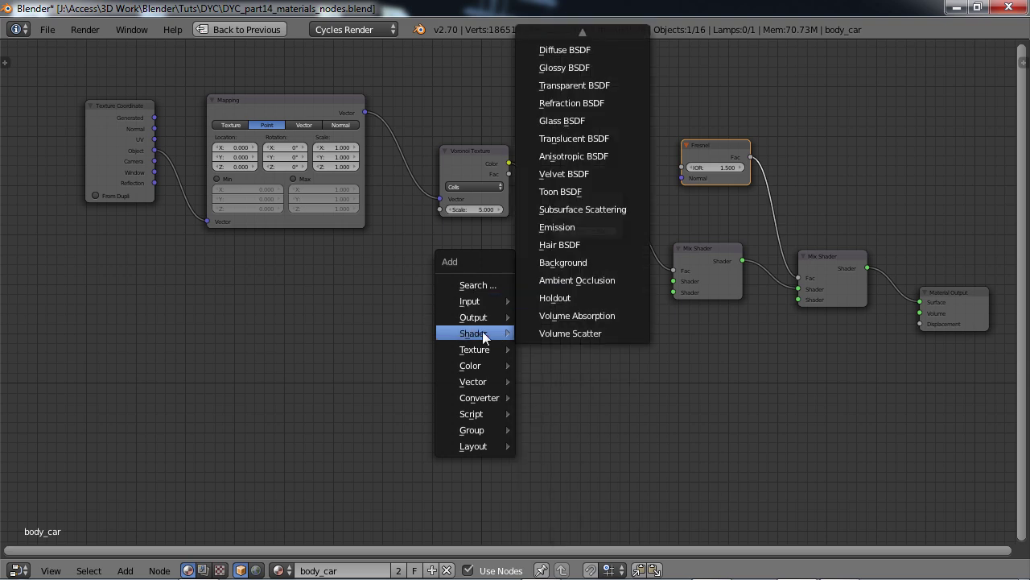
click(591, 49)
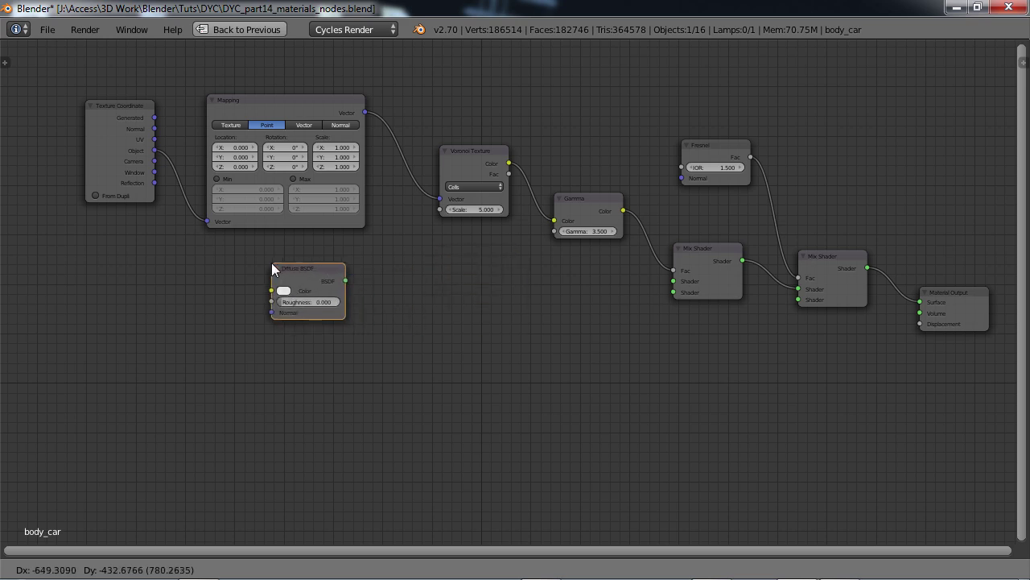
click(272, 262)
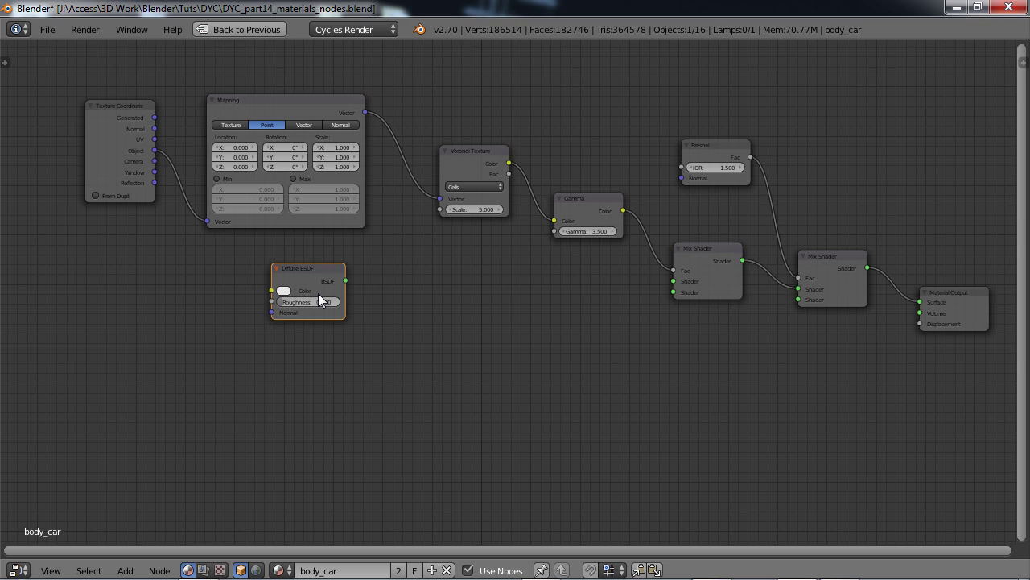
key(shift+d)
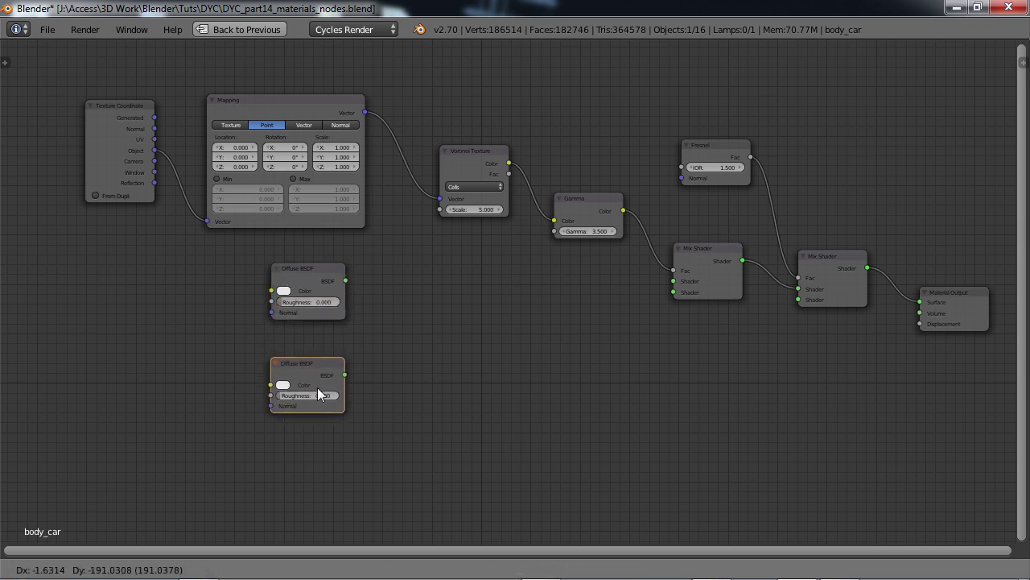
click(317, 387)
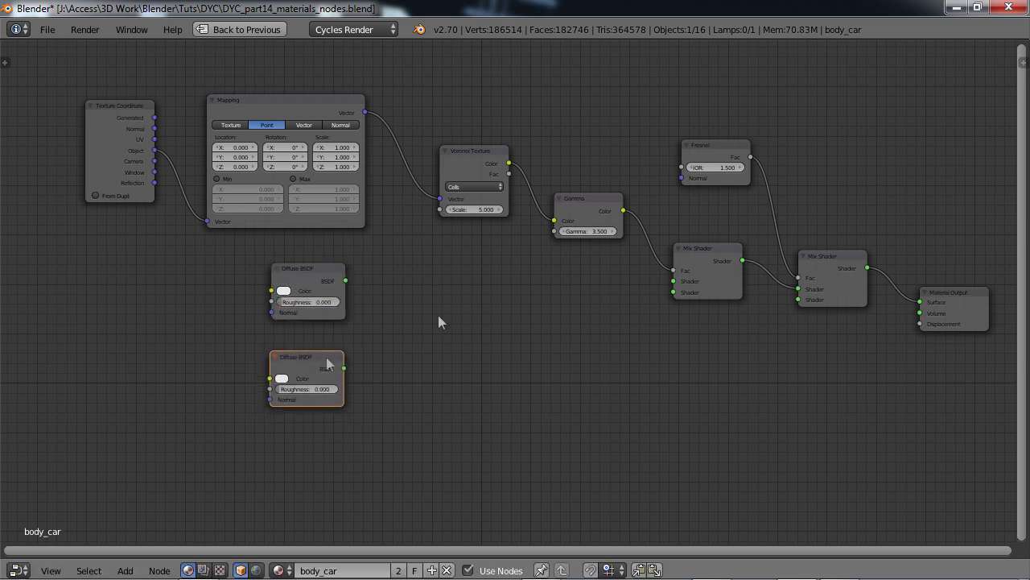
Duplicate a Mix Shader beside the Diffuse BSDF nodes and link both diffuse outputs to its two Shader inputs.
click(697, 265)
key(shift+d)
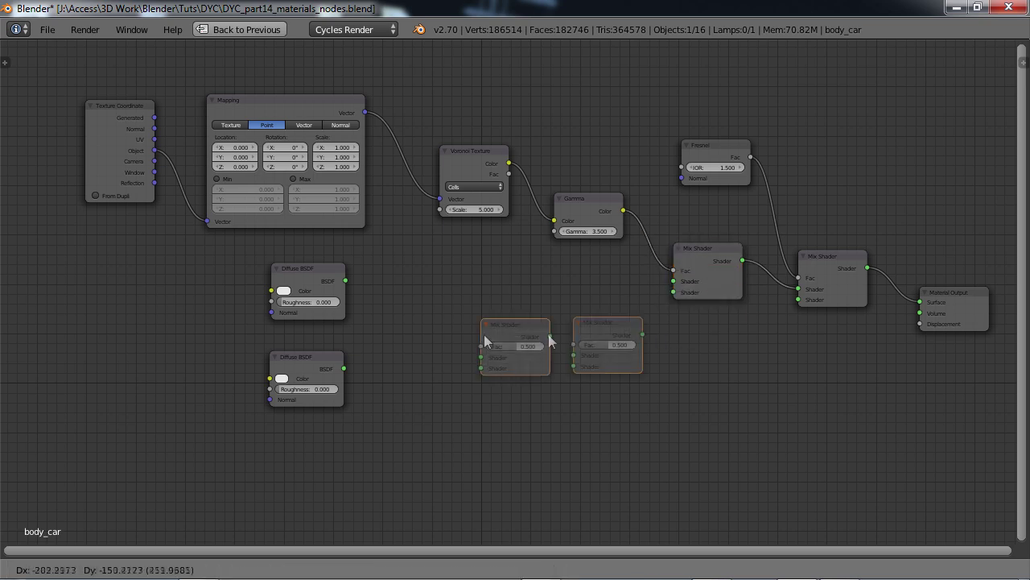
click(433, 324)
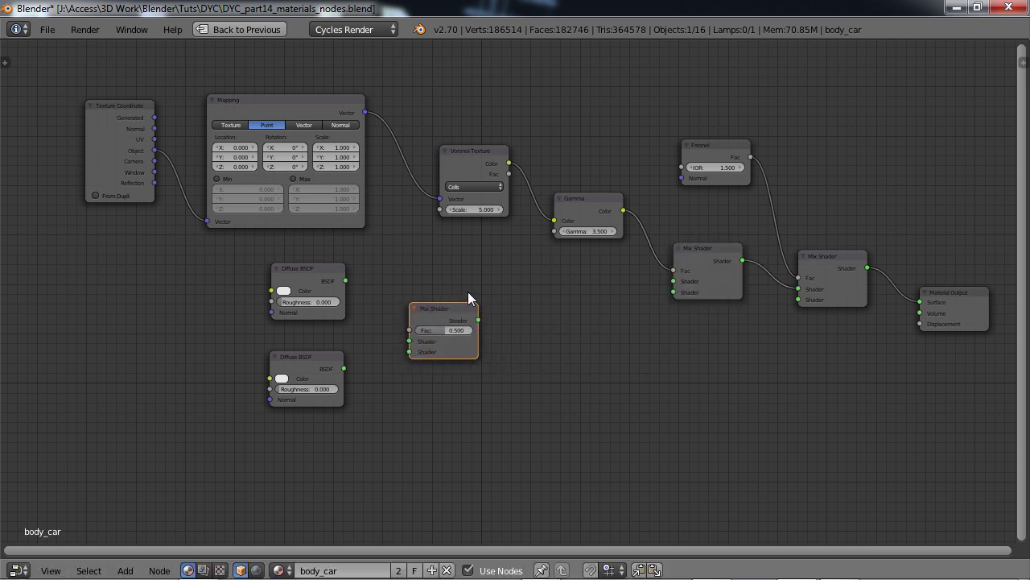
drag(345, 280, 409, 341)
click(343, 369)
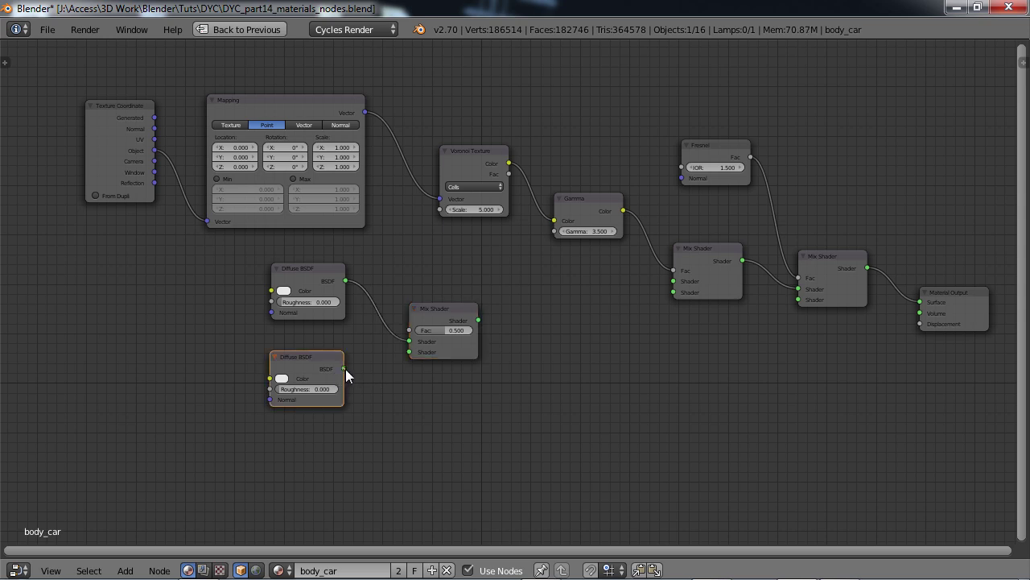
drag(383, 359, 409, 358)
Add a Glossy BSDF below the diffuse Mix Shader and link that Mix Shader's output to the Gamma-driven Mix Shader's first Shader input.
key(shift+a)
mouse_move(551, 369)
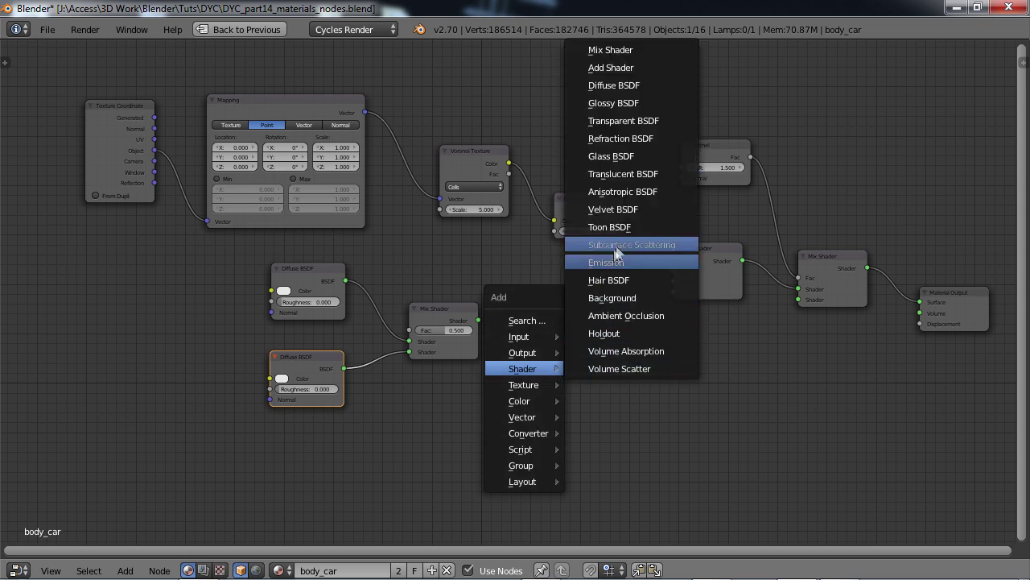
click(613, 103)
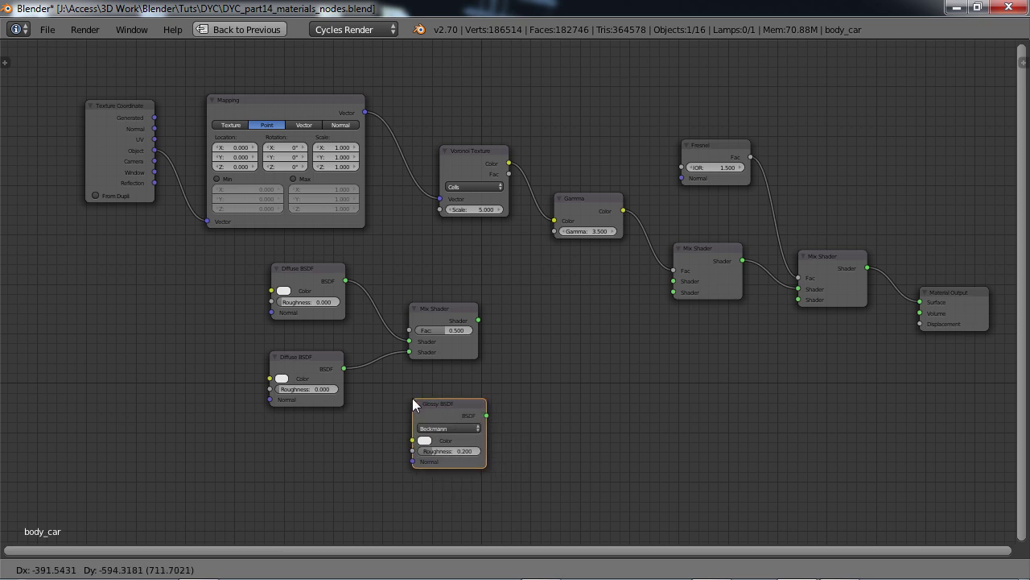
click(411, 395)
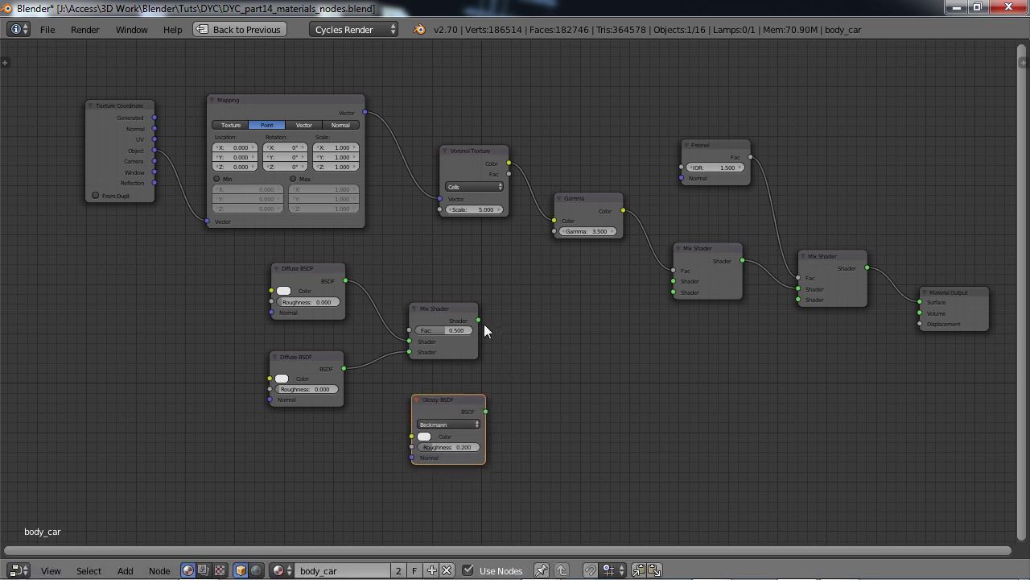
drag(478, 320, 673, 281)
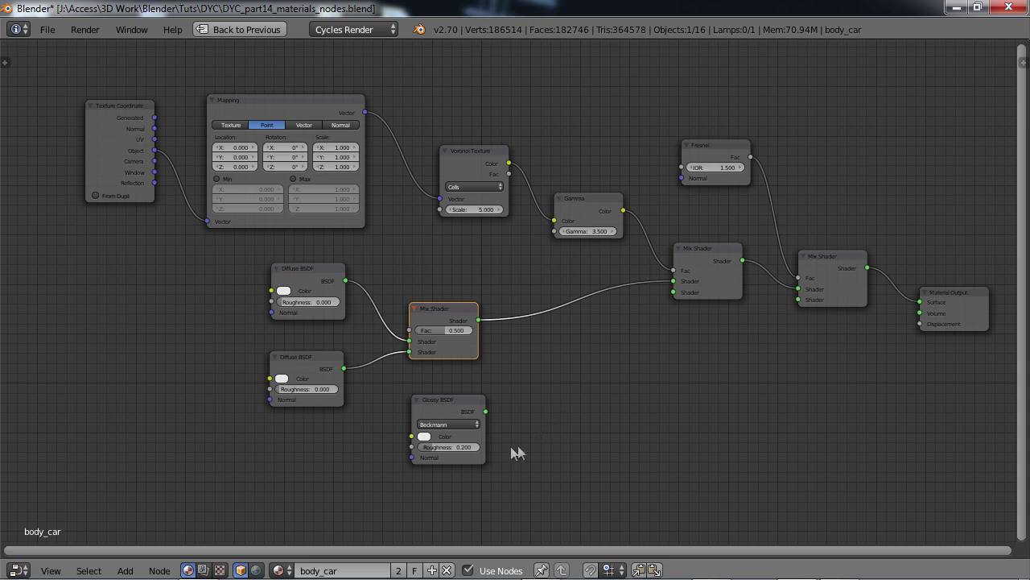
Set the Glossy BSDF to roughness 0.3 with GGX distribution and link it to the Gamma-driven Mix Shader's second Shader input.
click(462, 446)
text(0.3)
key(Return)
click(446, 424)
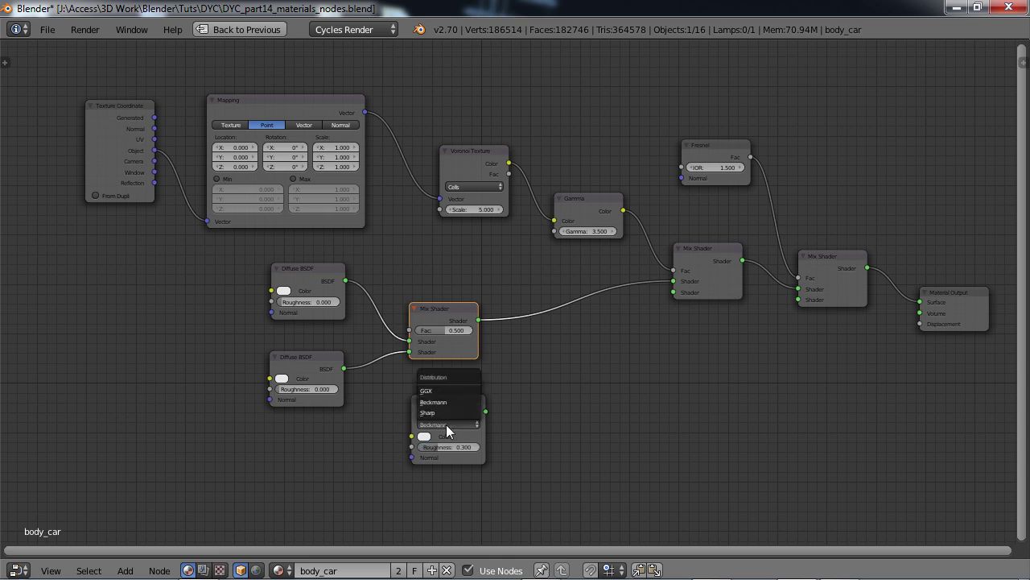
click(435, 391)
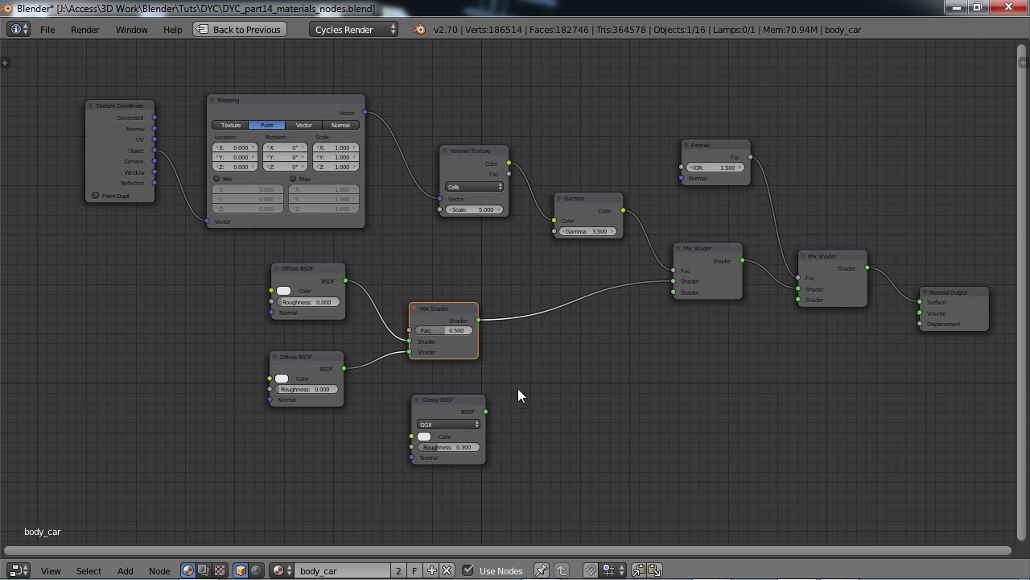
drag(486, 411, 673, 292)
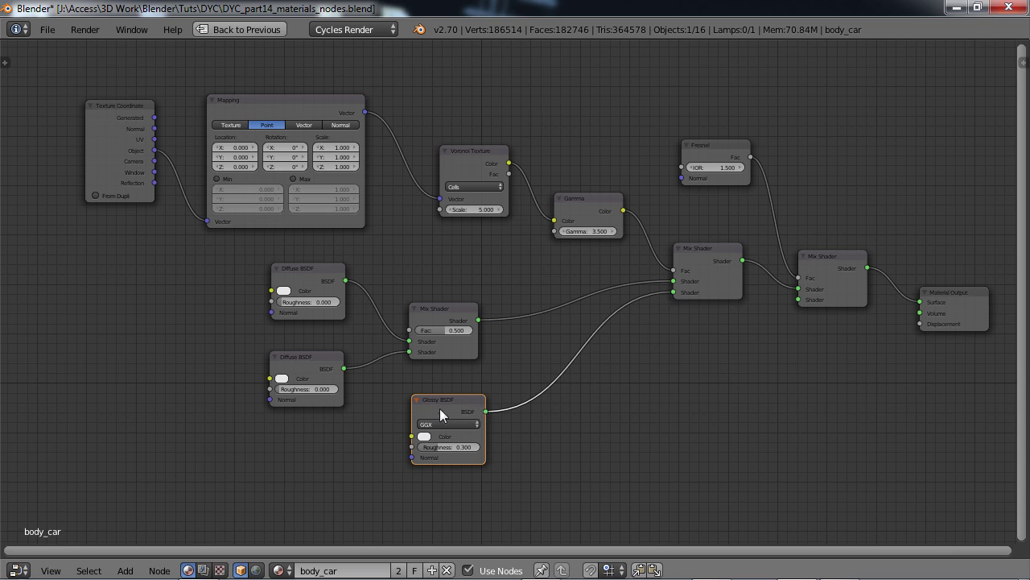
Duplicate the Glossy BSDF, set the copy to Sharp with roughness 0 and link it to the final Mix Shader's second Shader input.
key(shift+d)
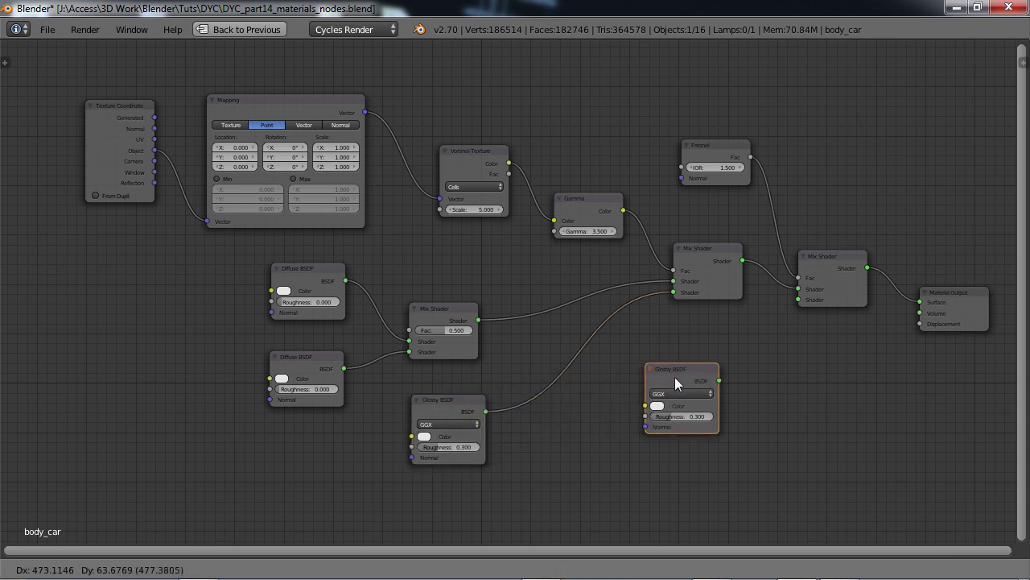
click(694, 378)
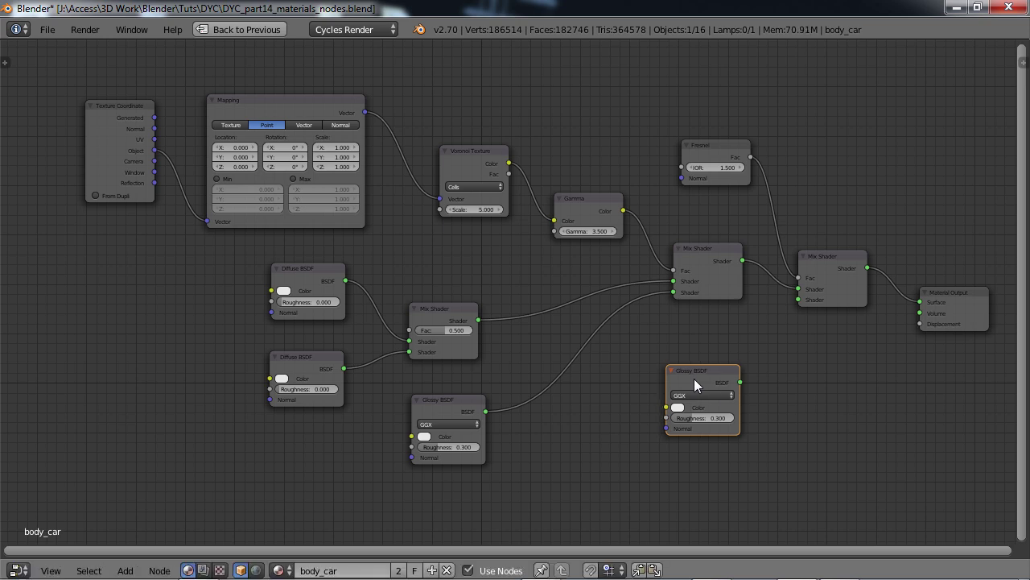
click(708, 394)
click(705, 384)
drag(707, 417, 652, 417)
drag(780, 305, 796, 299)
Color the upper Diffuse BSDF bright green and the lower Diffuse BSDF yellow.
scroll(779, 317, down, 3)
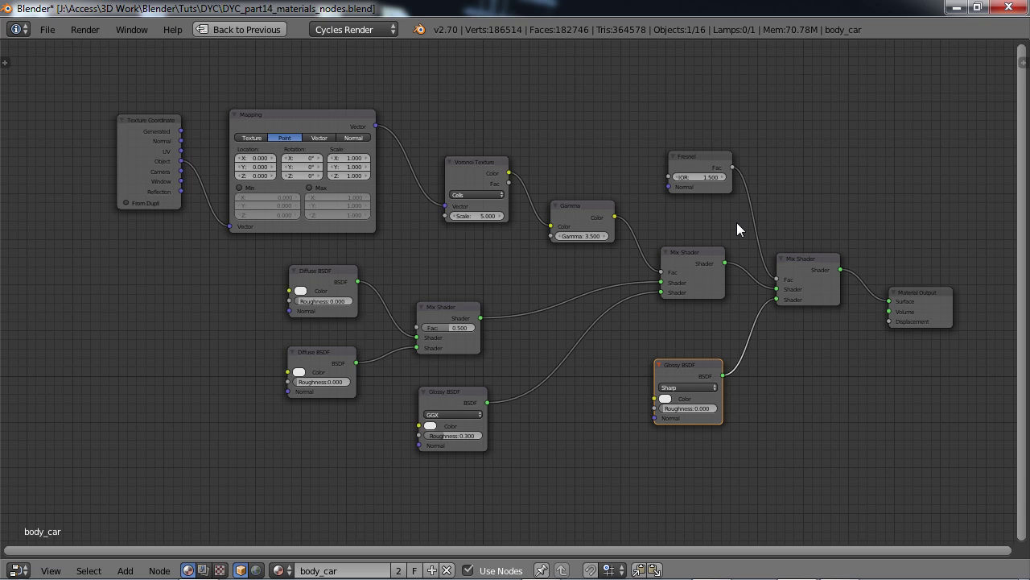
click(301, 292)
click(326, 186)
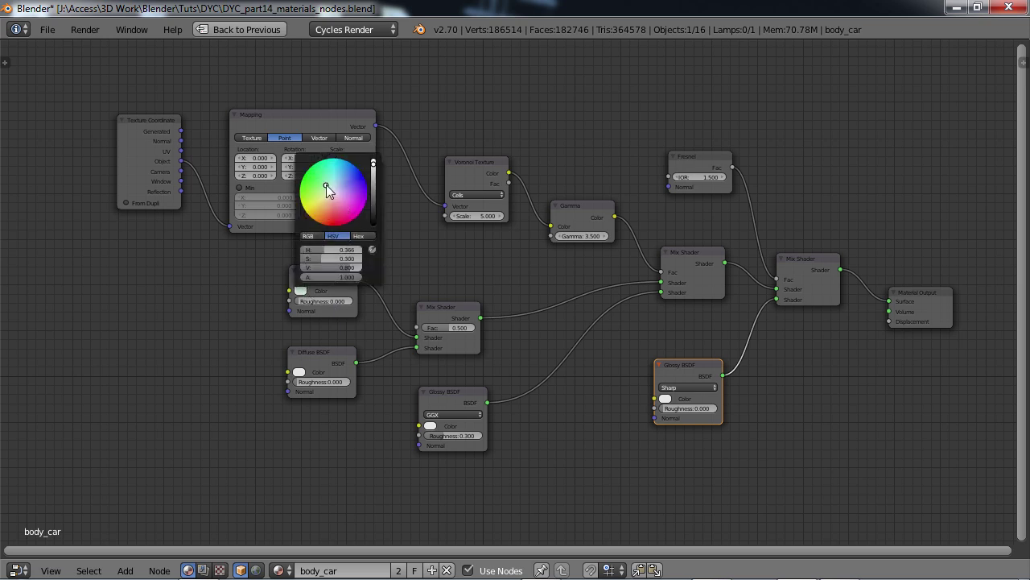
drag(326, 186, 307, 184)
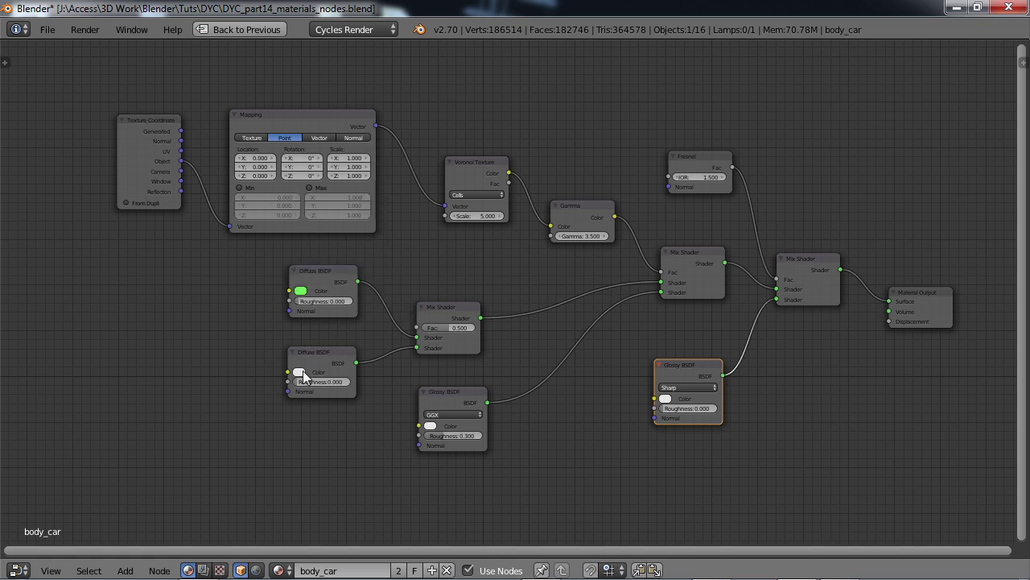
click(300, 373)
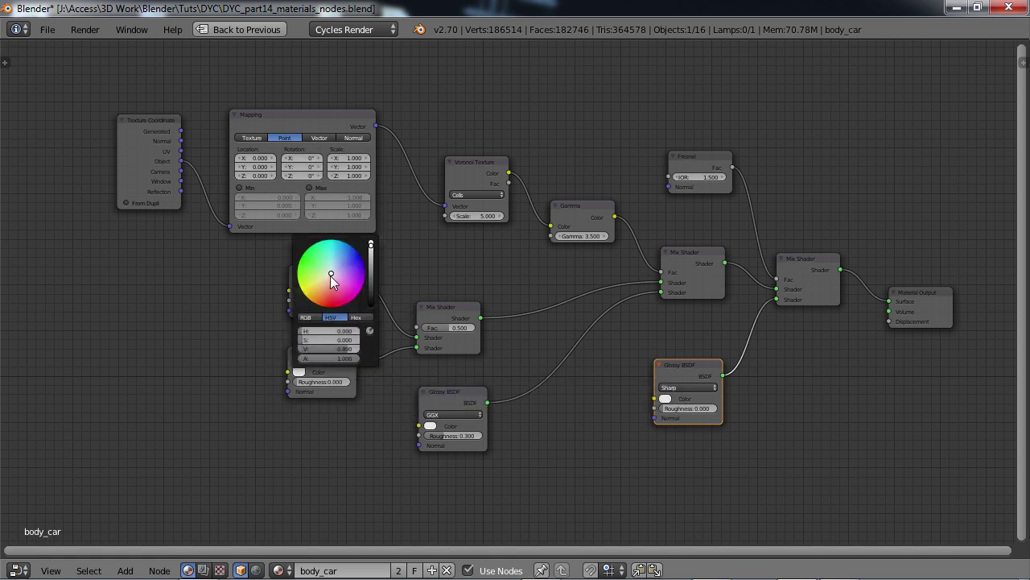
drag(333, 276, 308, 294)
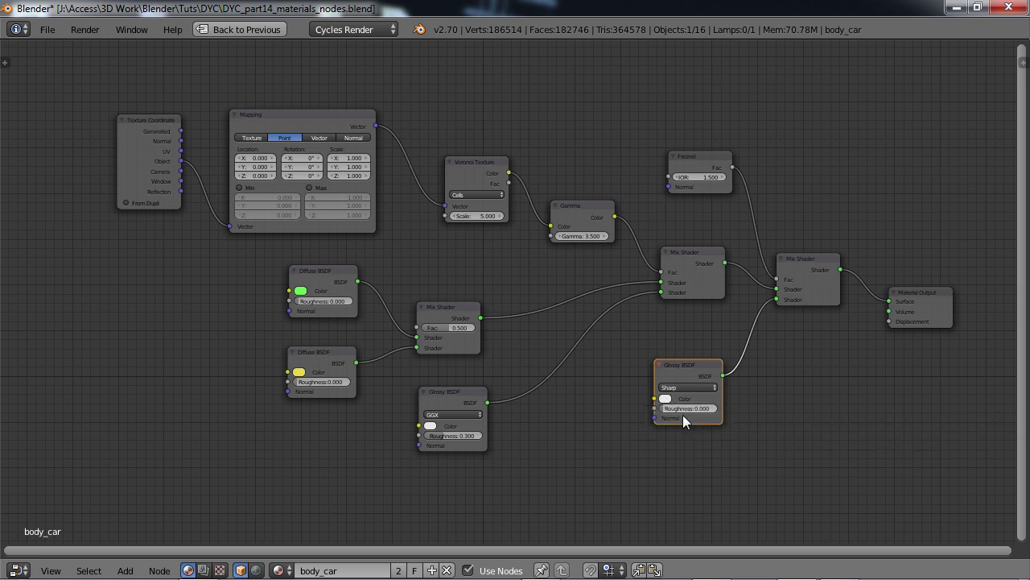
Save the blend file over the existing DYC_part14_materials_nodes.blend and restore the multi-view layout.
scroll(745, 402, down, 1)
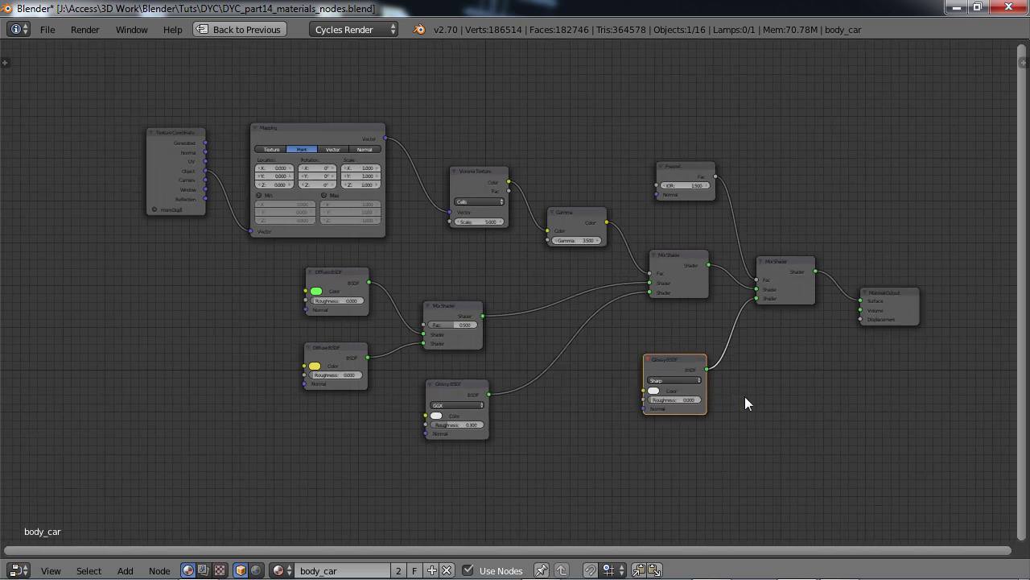
key(ctrl+s)
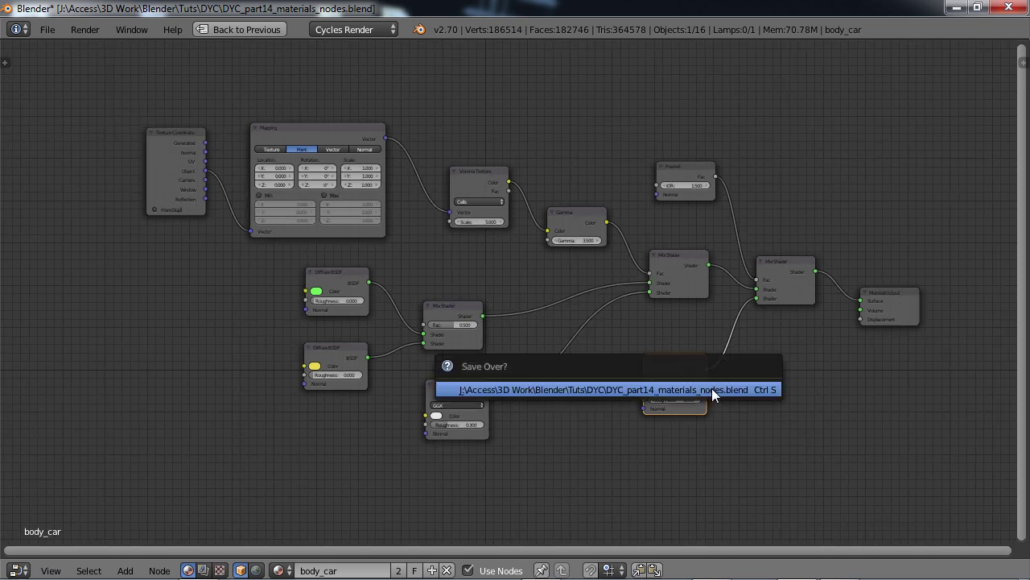
click(711, 391)
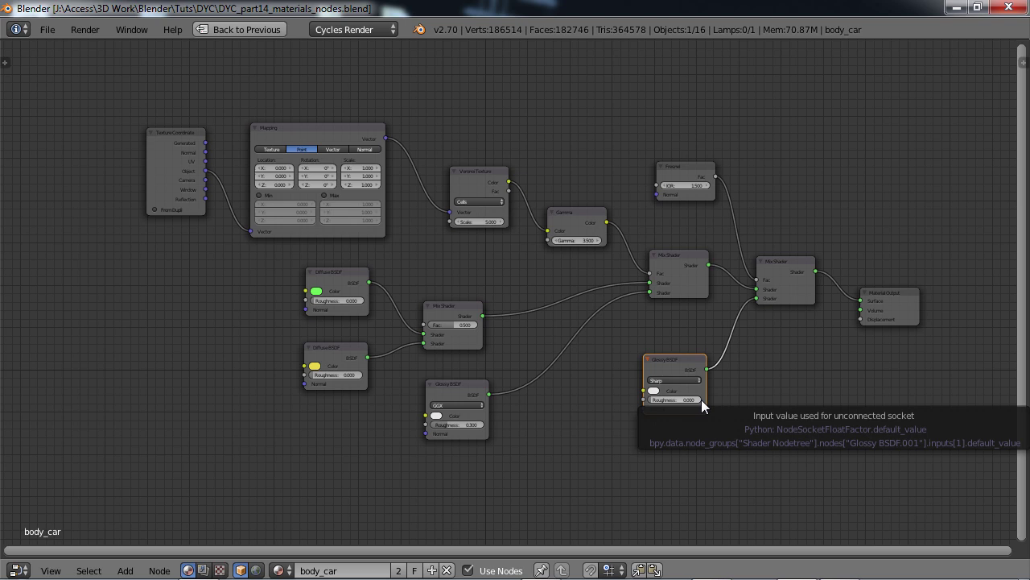
key(ctrl+Up)
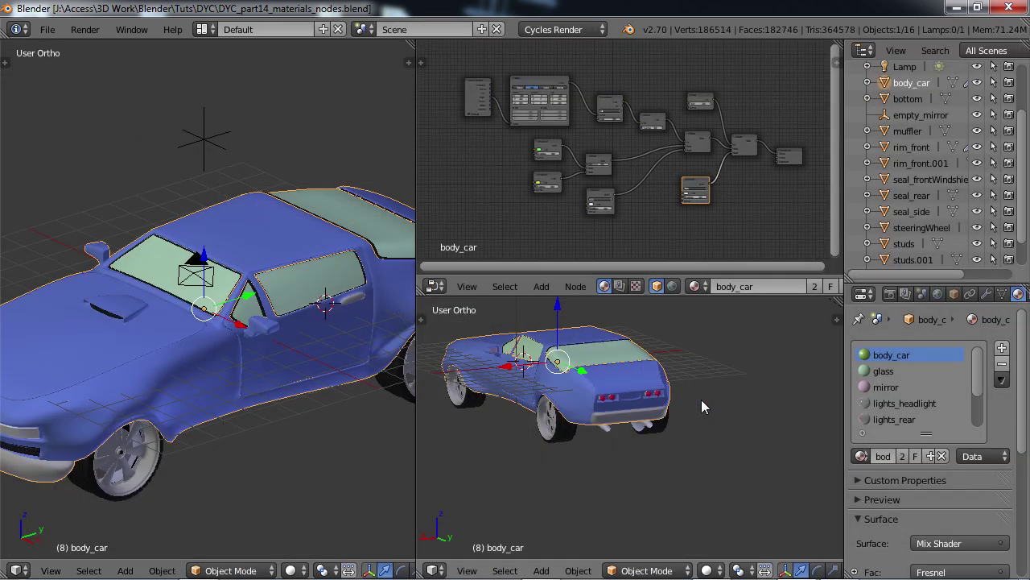
middle_drag(294, 403, 315, 404)
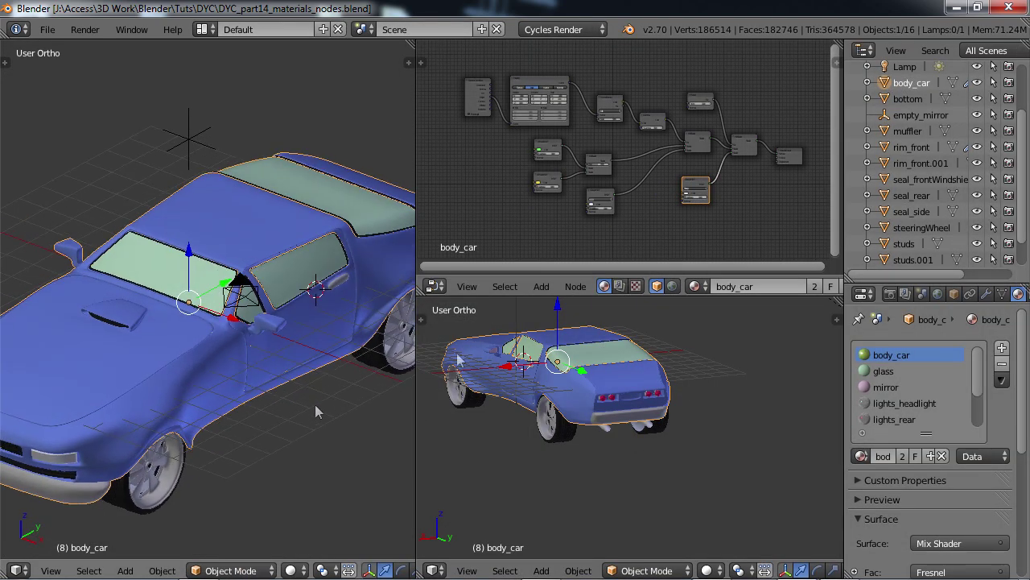
Open the glass material's node tree and delete its Diffuse BSDF node.
click(883, 371)
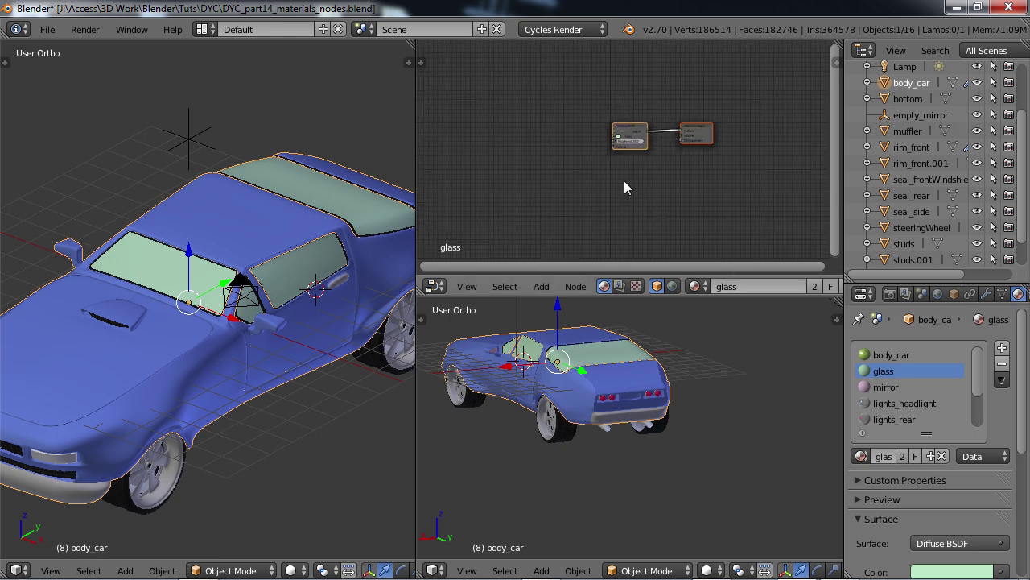
key(ctrl+Up)
scroll(632, 309, up, 2)
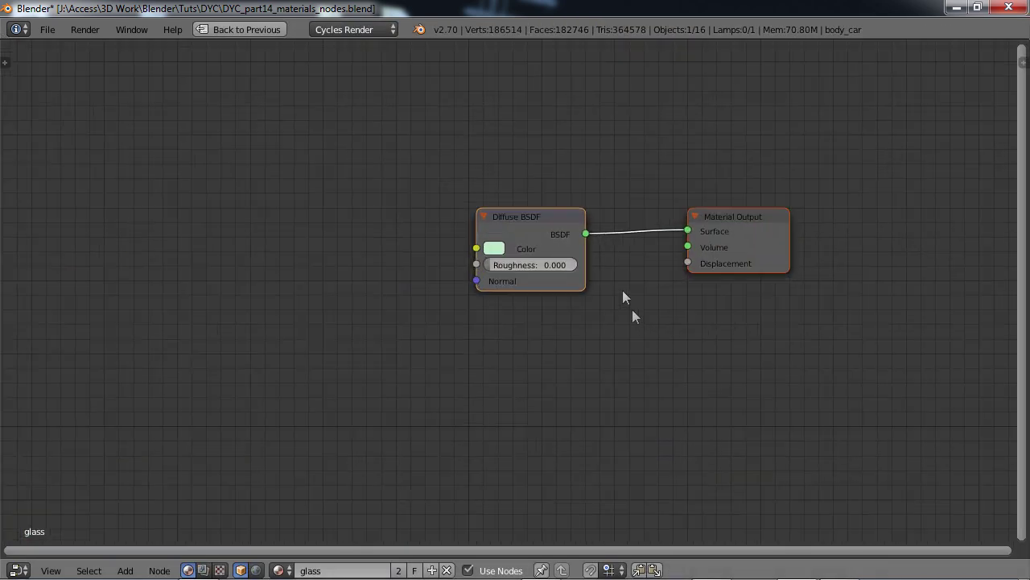
scroll(632, 309, up, 1)
click(532, 214)
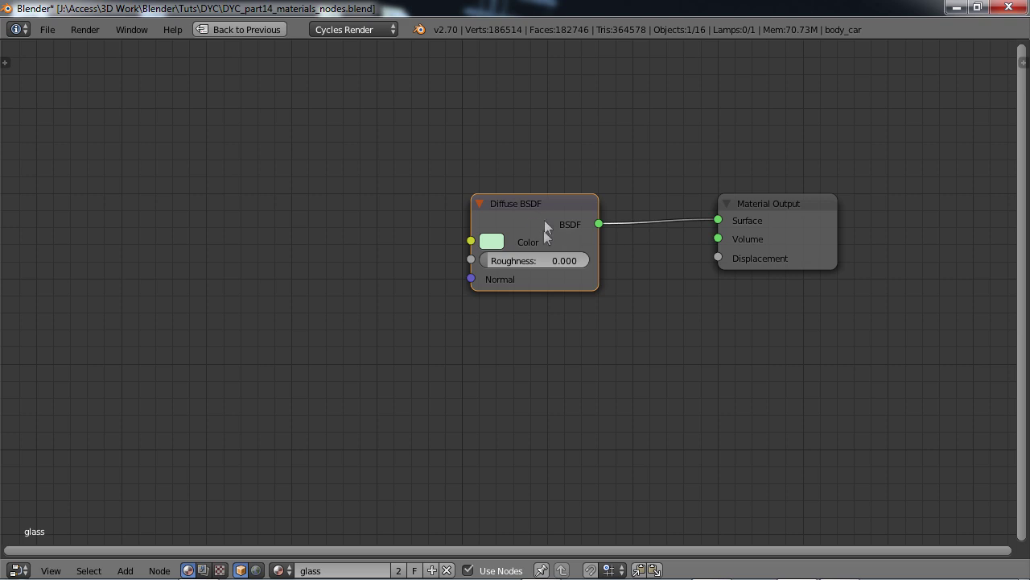
key(x)
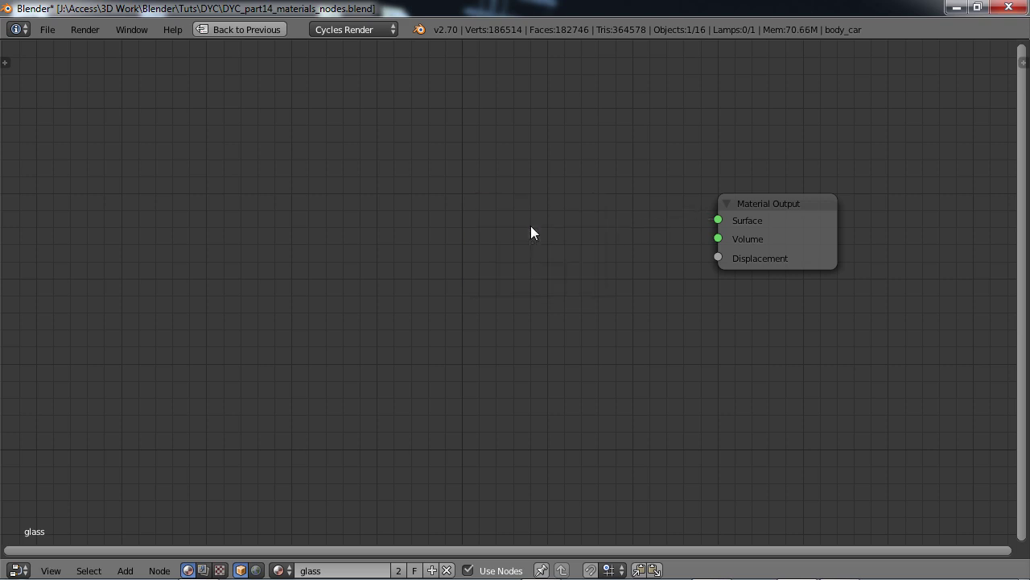
Add a Glass BSDF to the glass material and link it to the Material Output's Surface input.
key(shift+a)
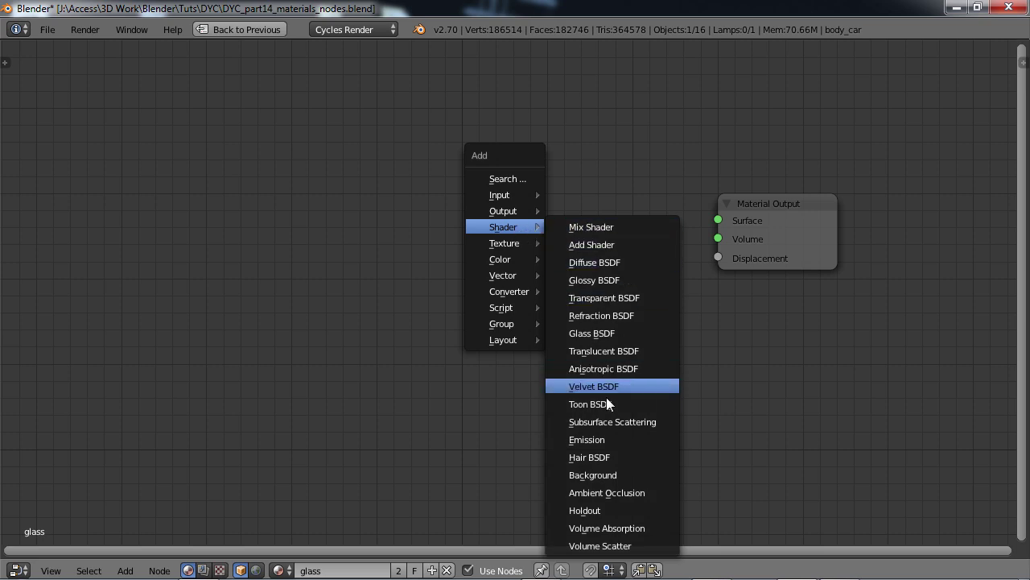
click(604, 333)
click(452, 160)
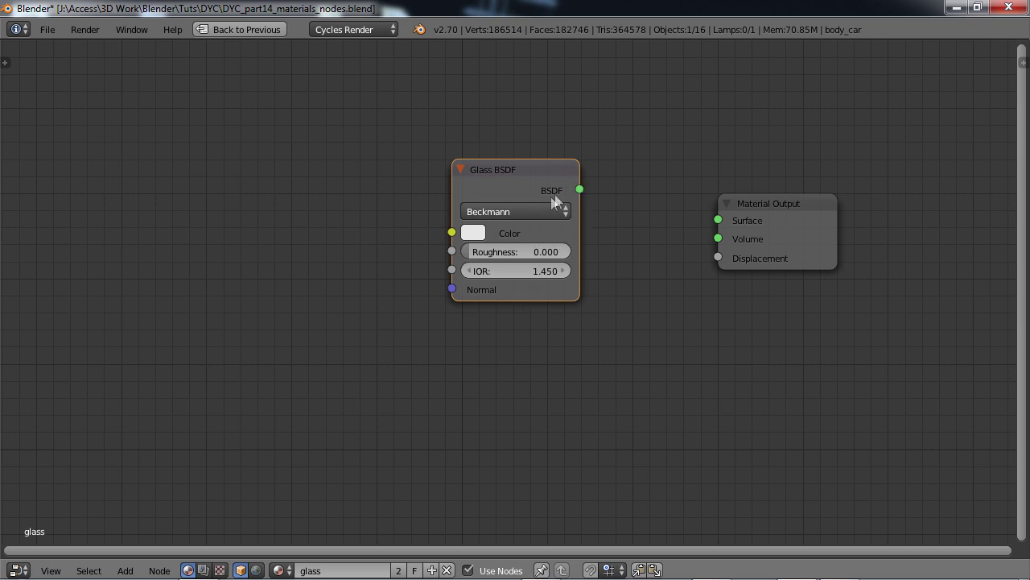
drag(580, 189, 718, 220)
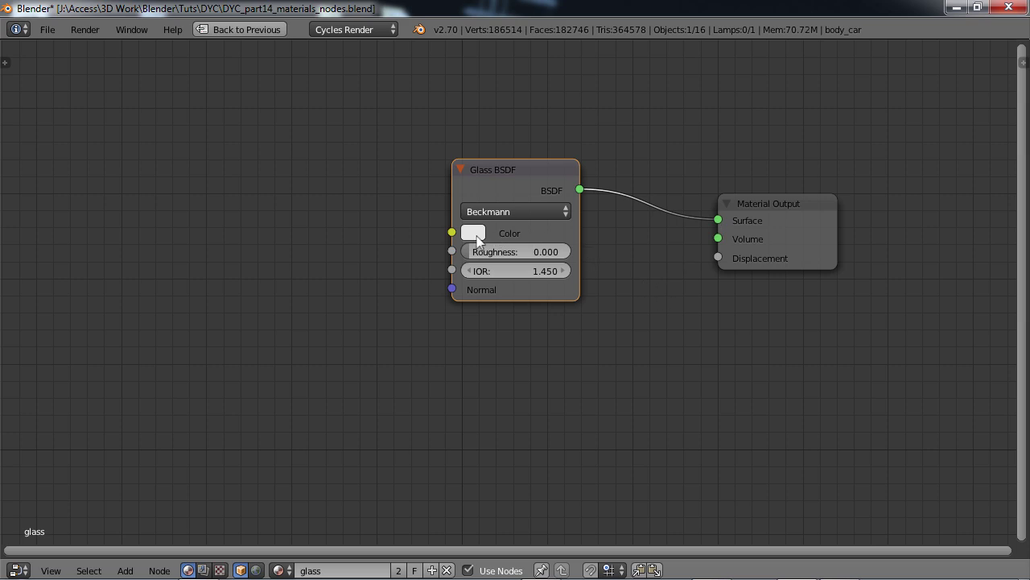
Return to the multi-view layout and expand the rendered preview of the glass material.
scroll(596, 236, down, 1)
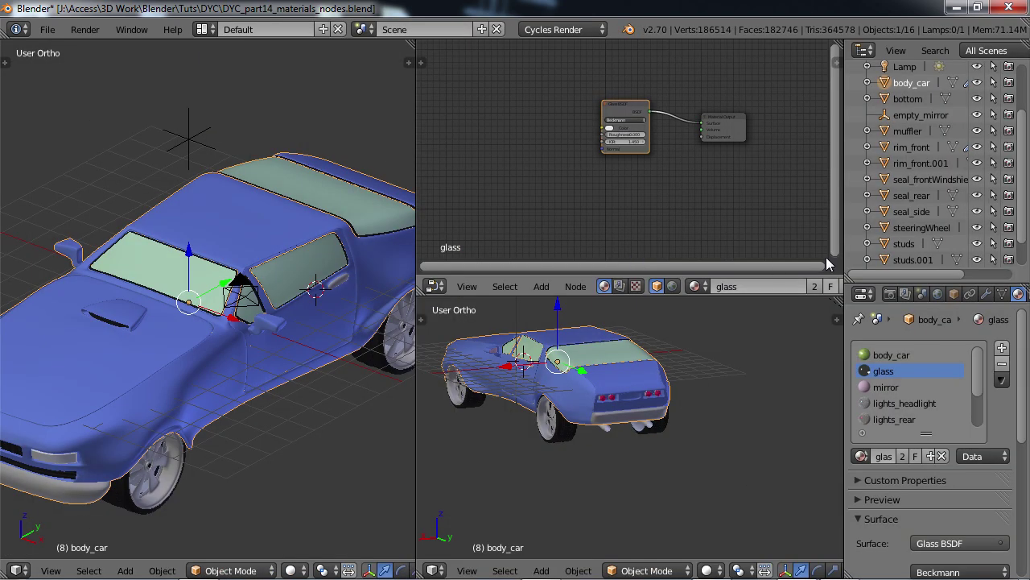
drag(1022, 387, 1023, 427)
click(855, 419)
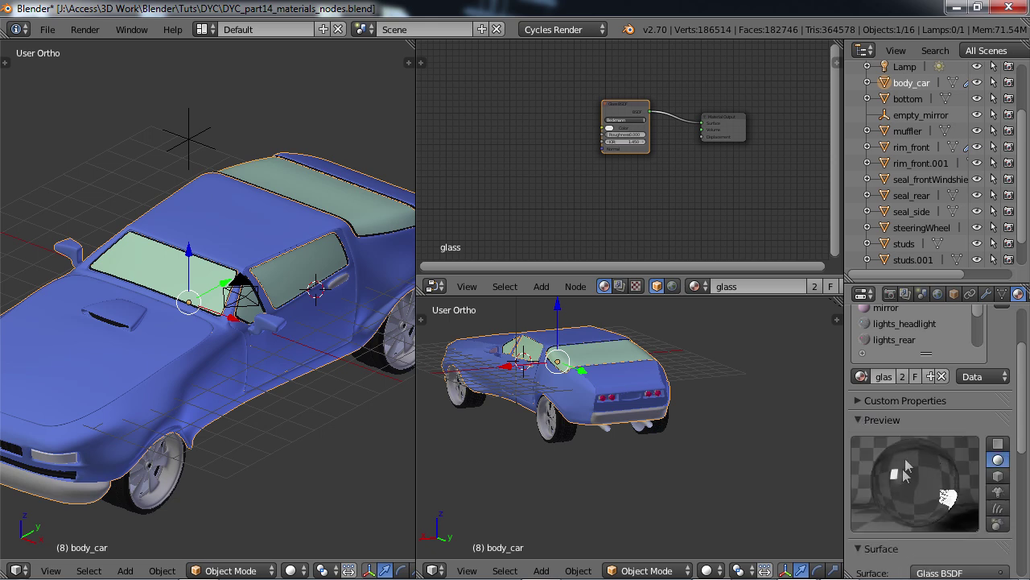
click(908, 99)
key(g)
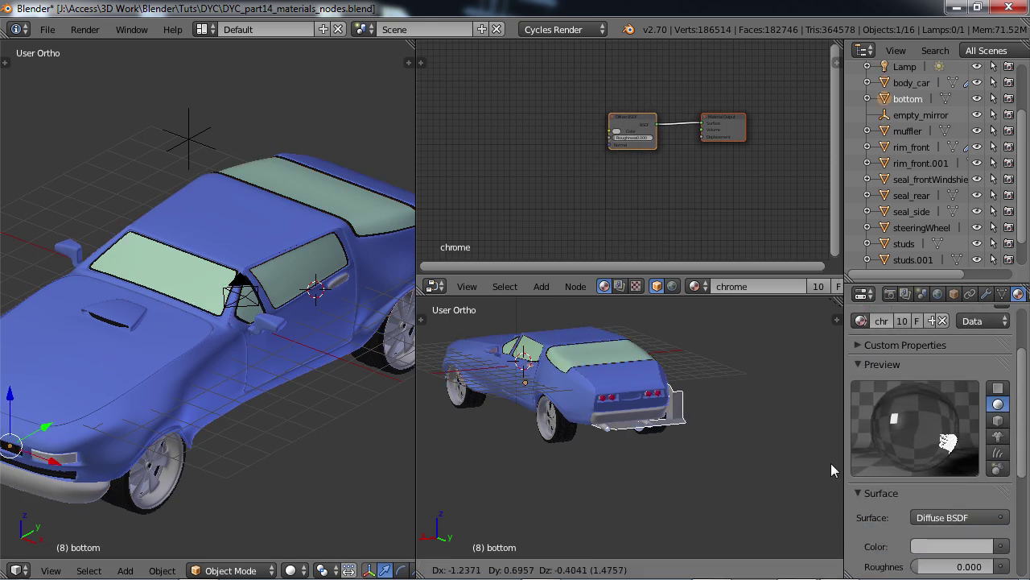
right_click(610, 434)
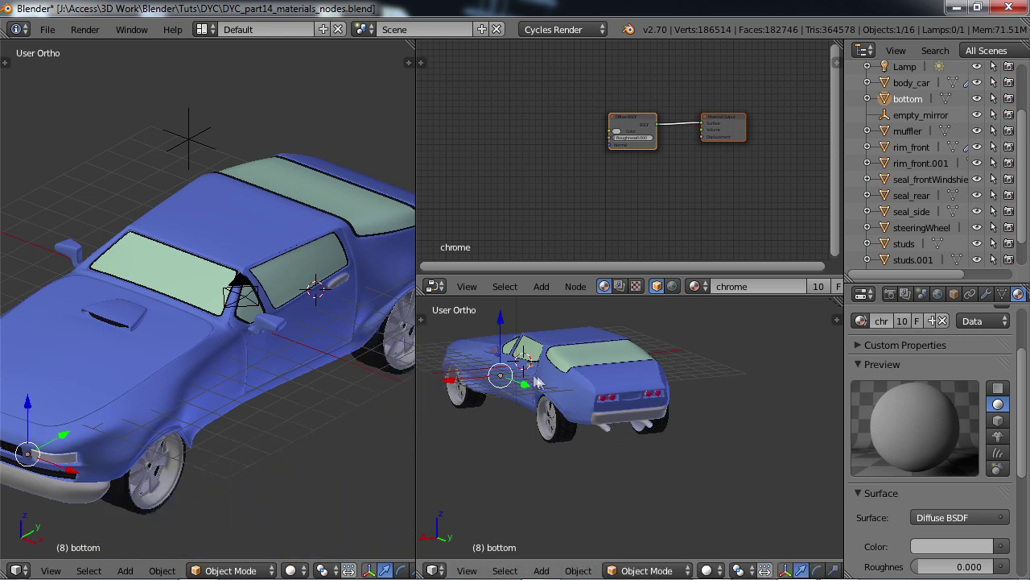
right_click(547, 403)
Make body_car the active material and bring its preview into view.
scroll(1020, 425, up, 3)
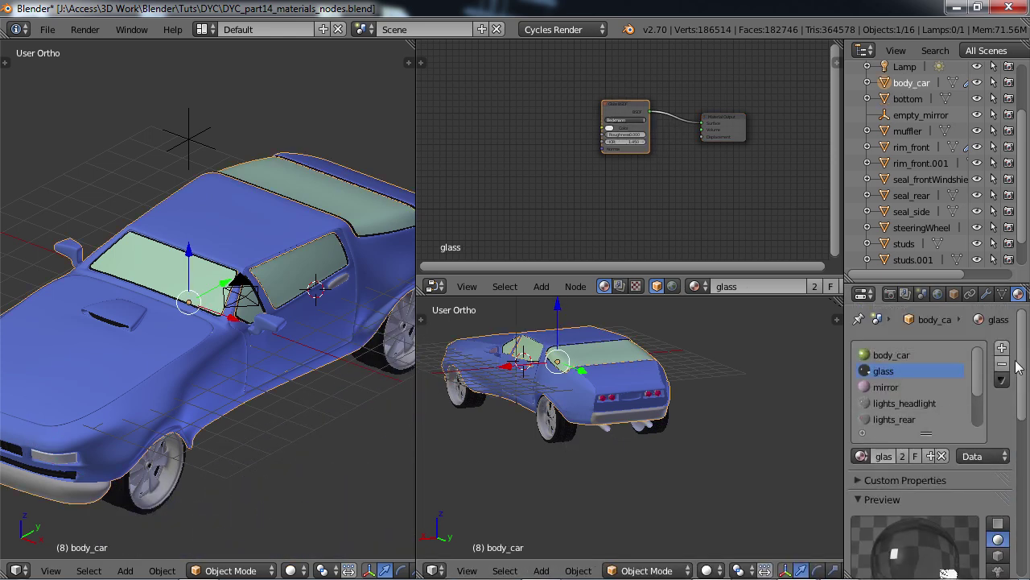
click(882, 355)
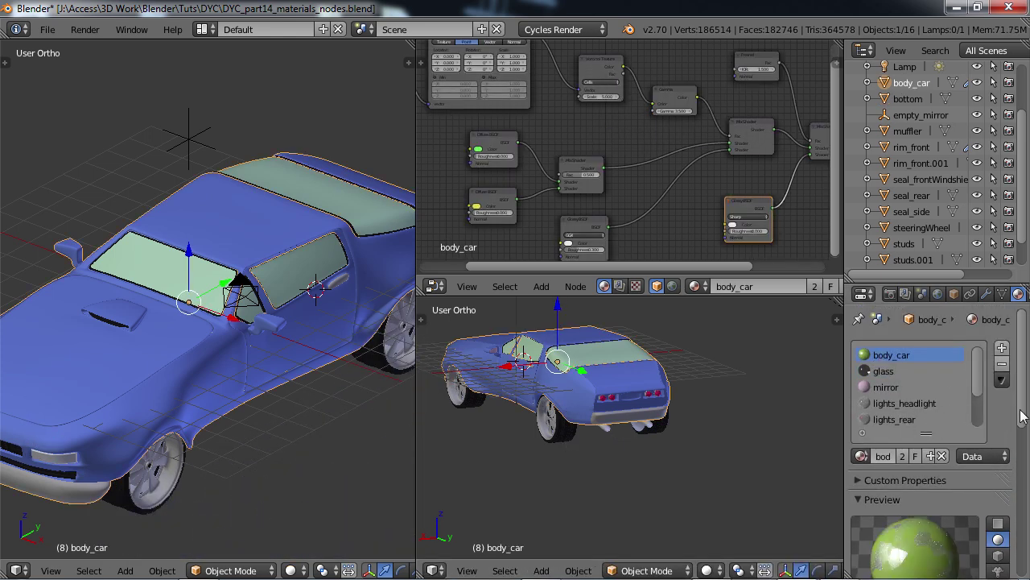
scroll(1024, 423, down, 3)
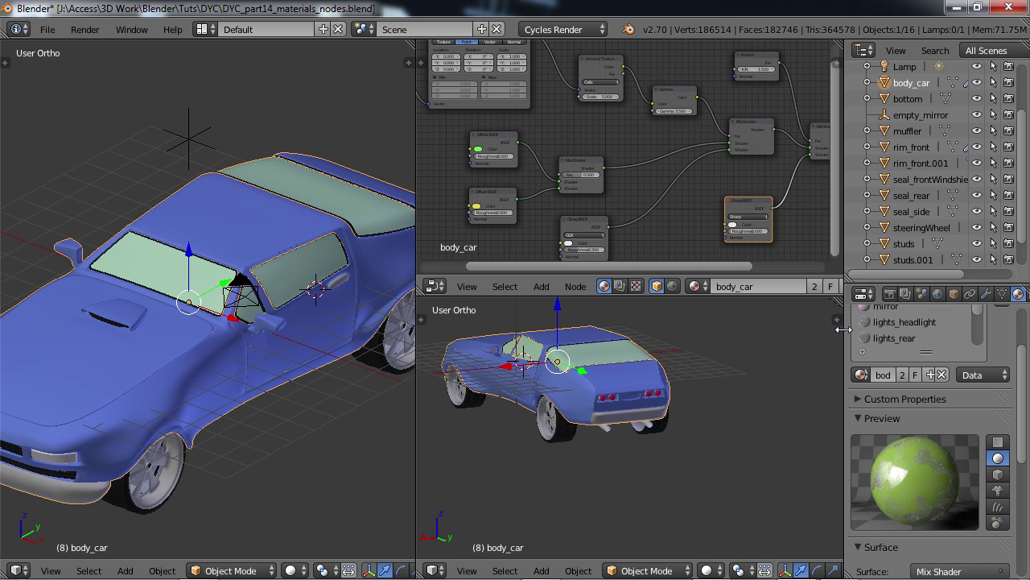
Set the Mapping node's X, Y and Z scale to 80 in the body_car material.
scroll(478, 90, up, 3)
middle_drag(482, 91, 621, 180)
scroll(598, 167, up, 5)
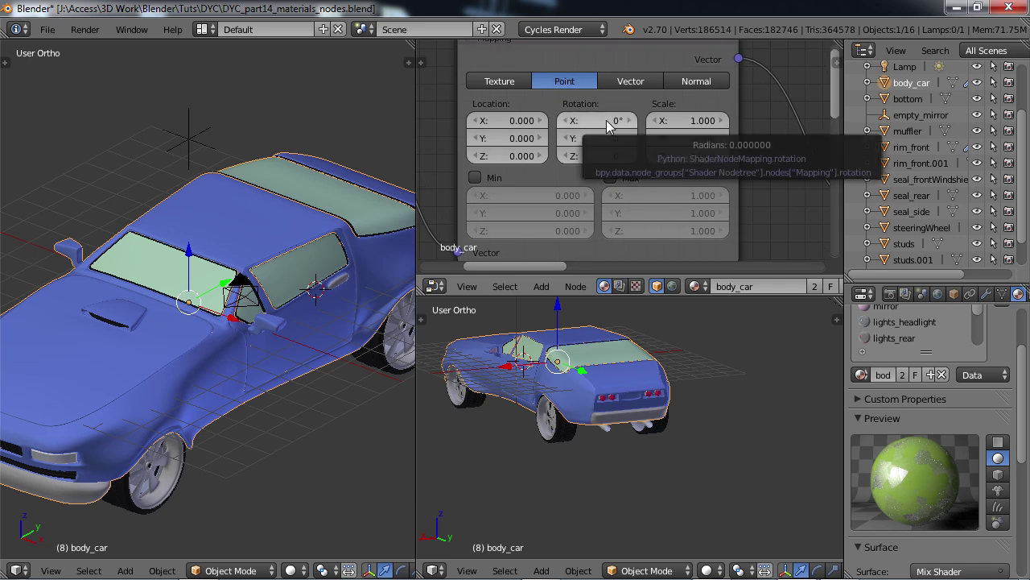
click(703, 121)
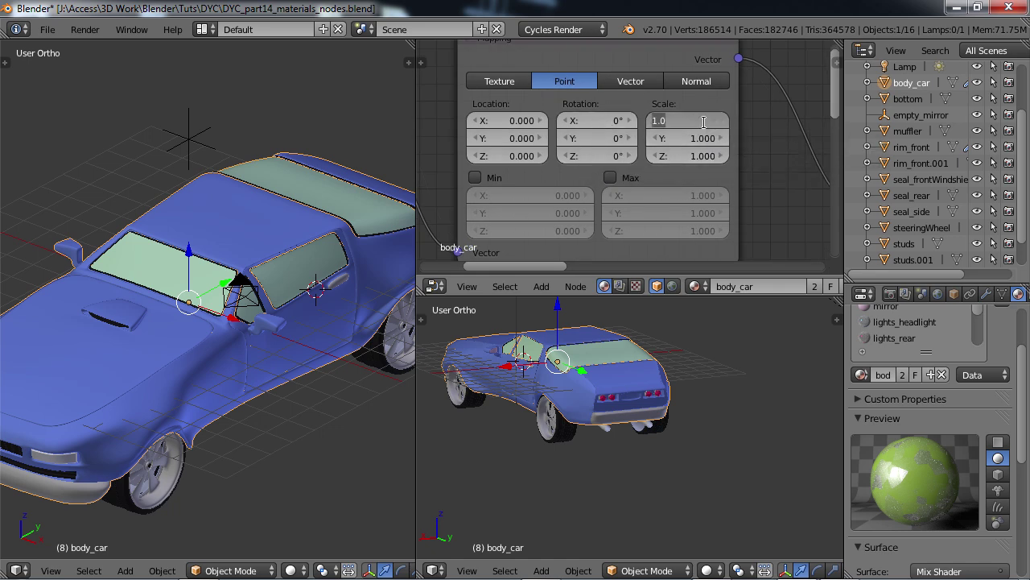
text(80)
key(Tab)
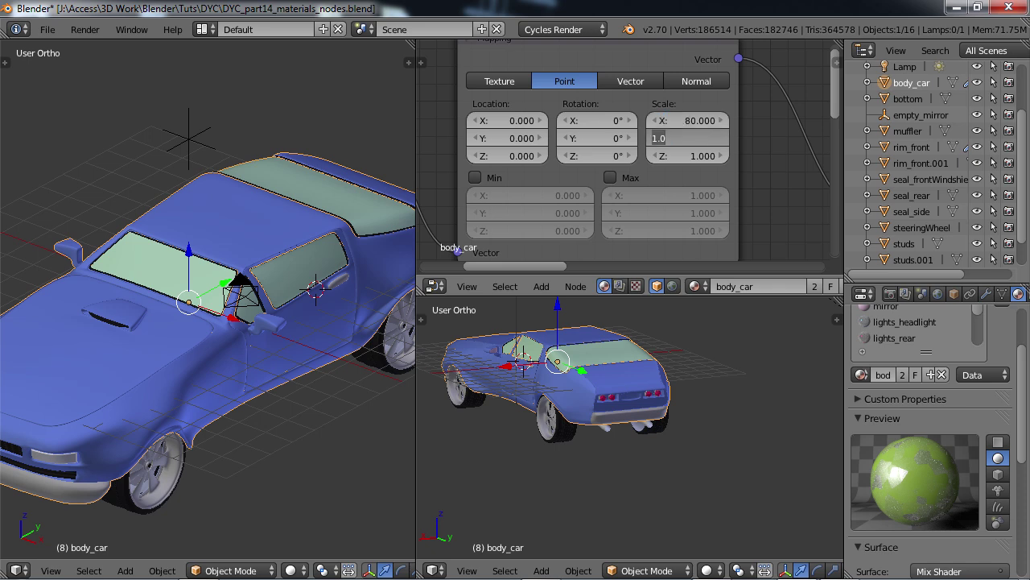
text(80)
key(Tab)
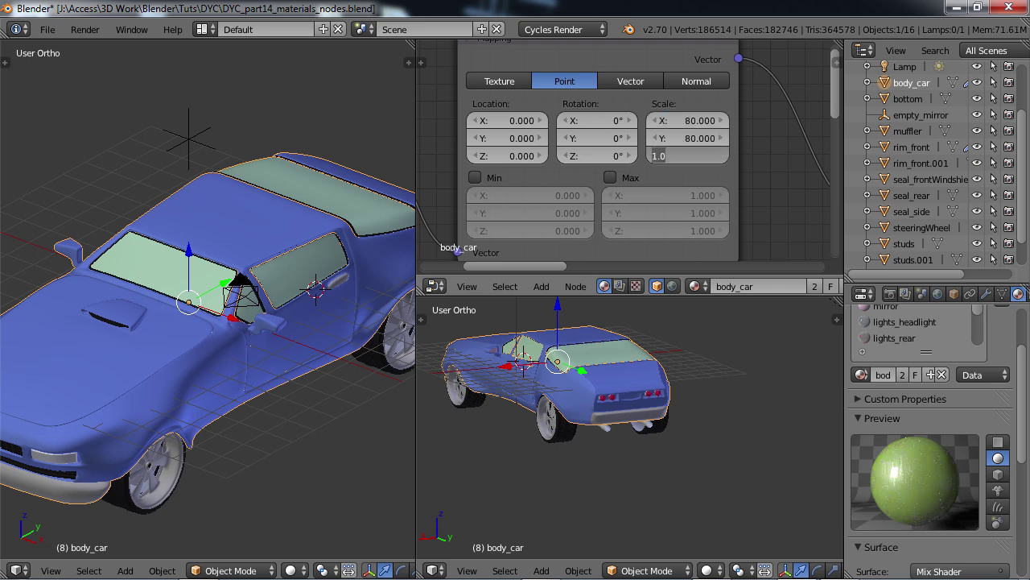
text(80)
key(Tab)
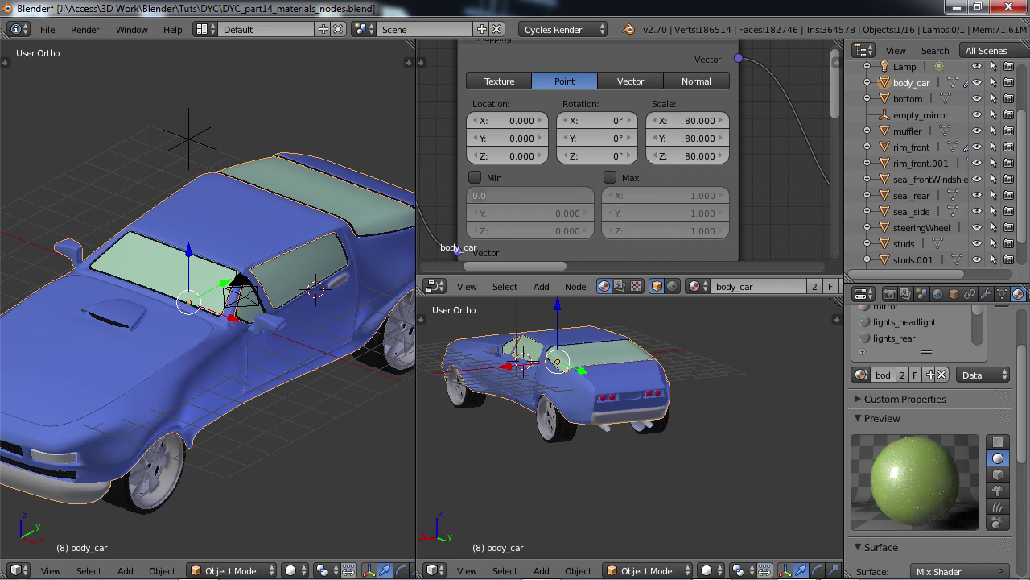
key(Return)
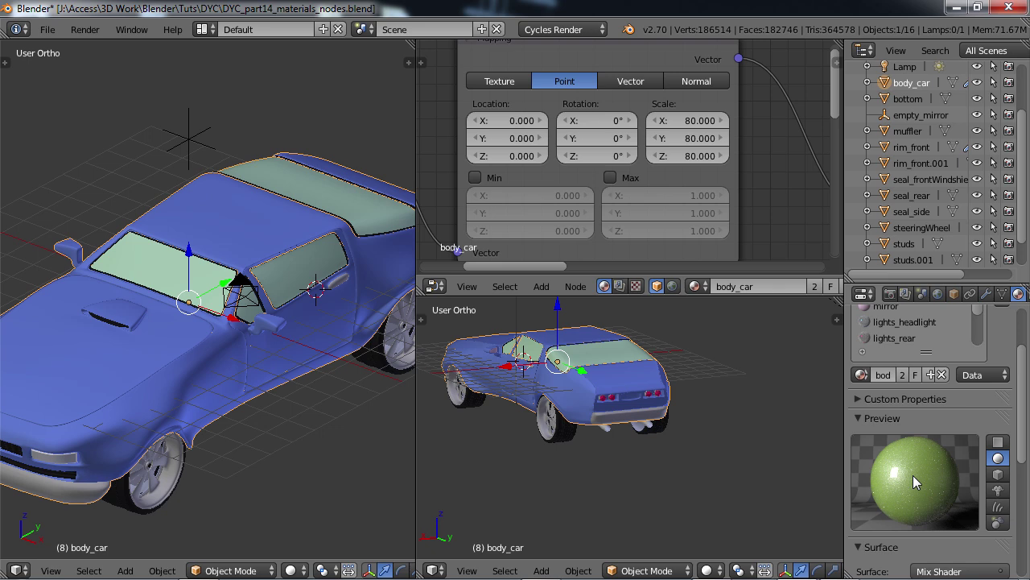
Change the color of the green Diffuse BSDF in the body_car material to a dark, saturated green with value about 0.06.
scroll(655, 162, down, 4)
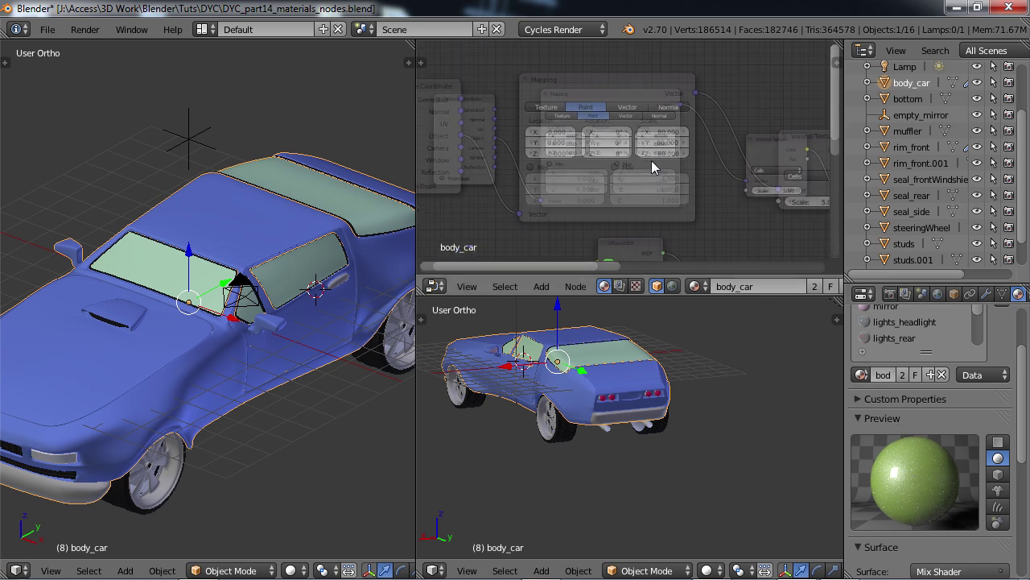
middle_drag(528, 178, 612, 157)
scroll(613, 157, down, 3)
middle_drag(710, 209, 626, 177)
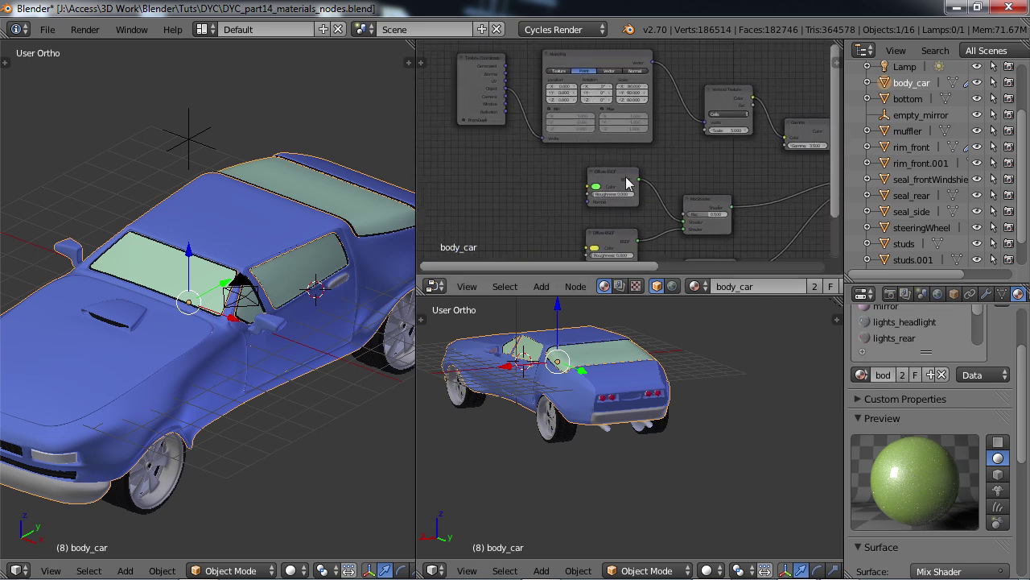
scroll(627, 184, up, 3)
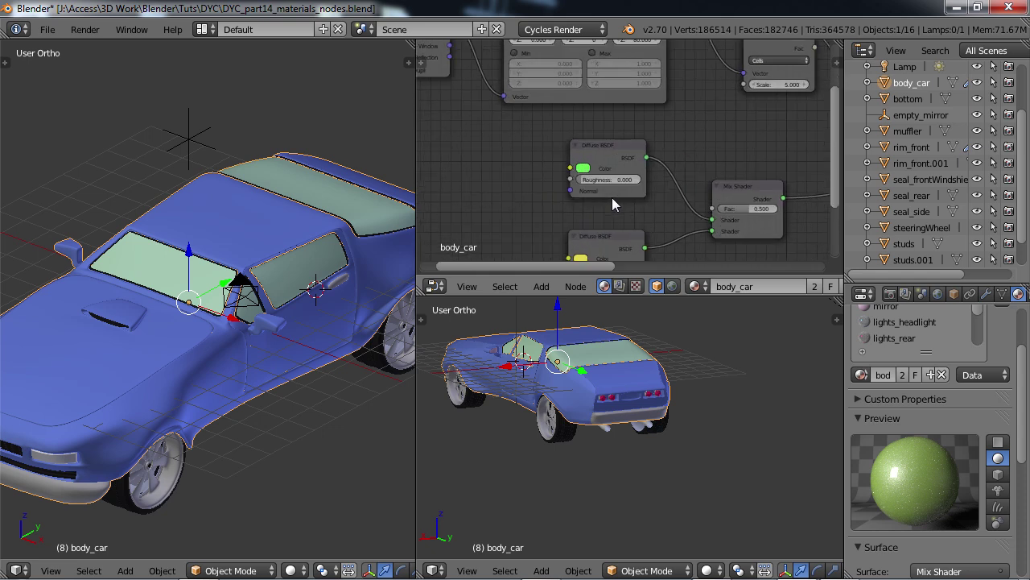
scroll(612, 202, up, 1)
click(573, 173)
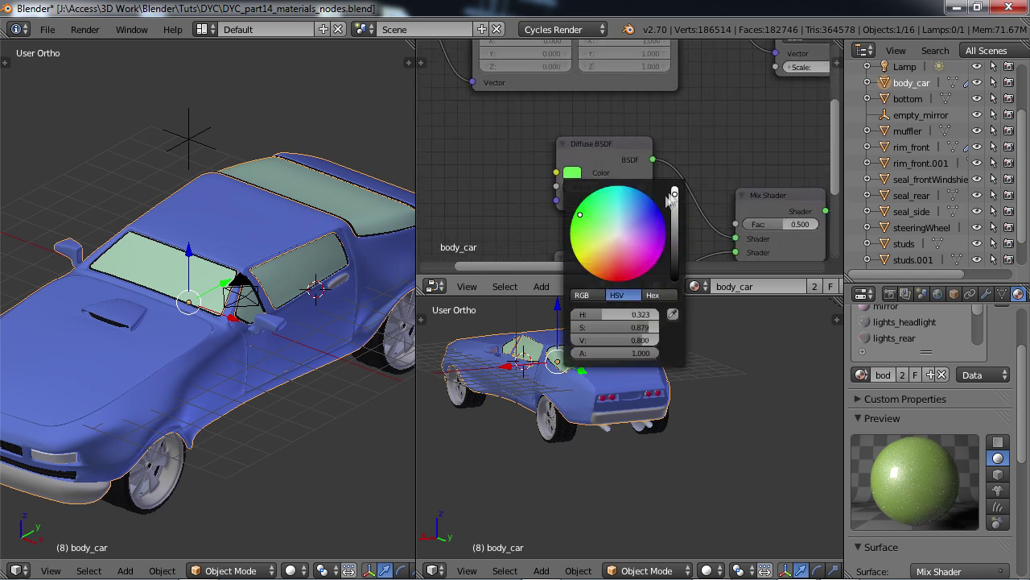
drag(672, 198, 675, 219)
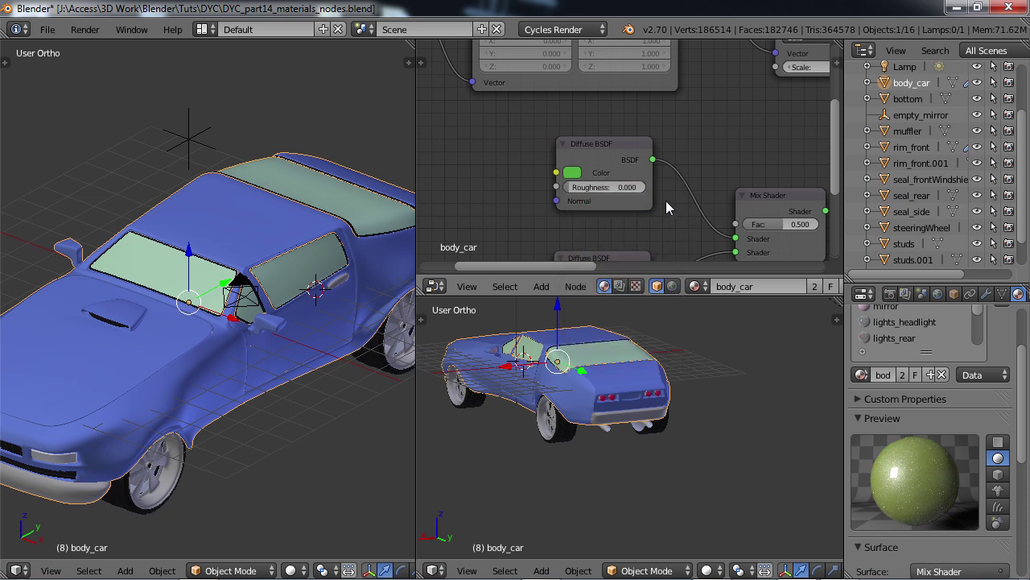
click(573, 178)
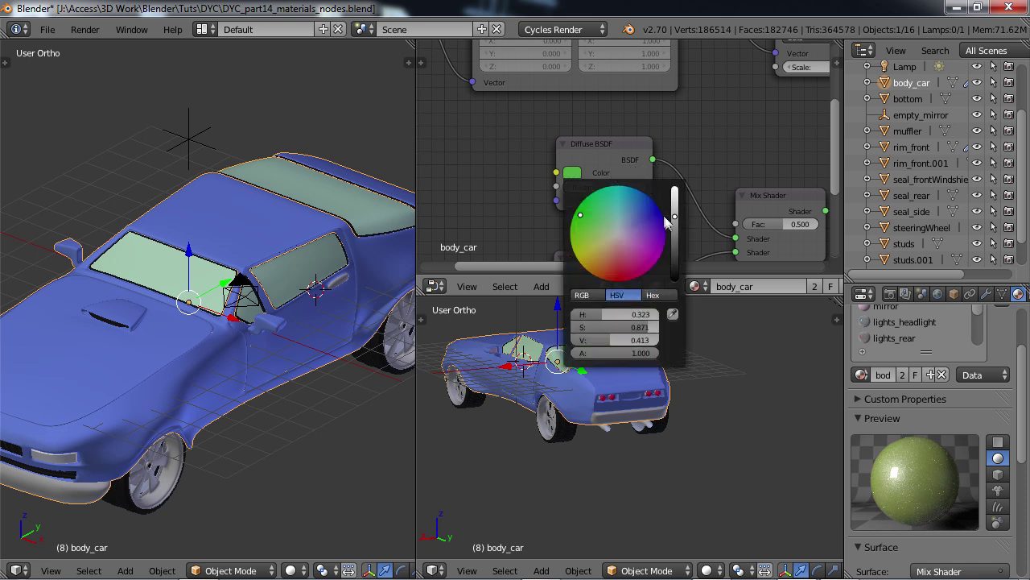
mouse_move(583, 223)
mouse_down()
mouse_move(575, 229)
mouse_move(586, 208)
mouse_up()
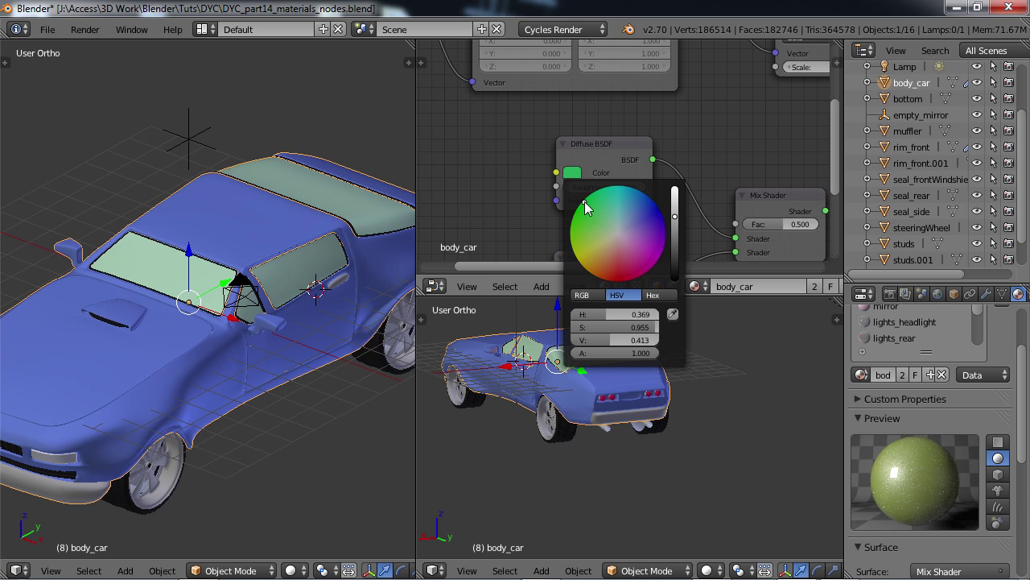
click(674, 227)
mouse_move(675, 227)
mouse_down()
mouse_move(675, 246)
mouse_move(675, 232)
mouse_up()
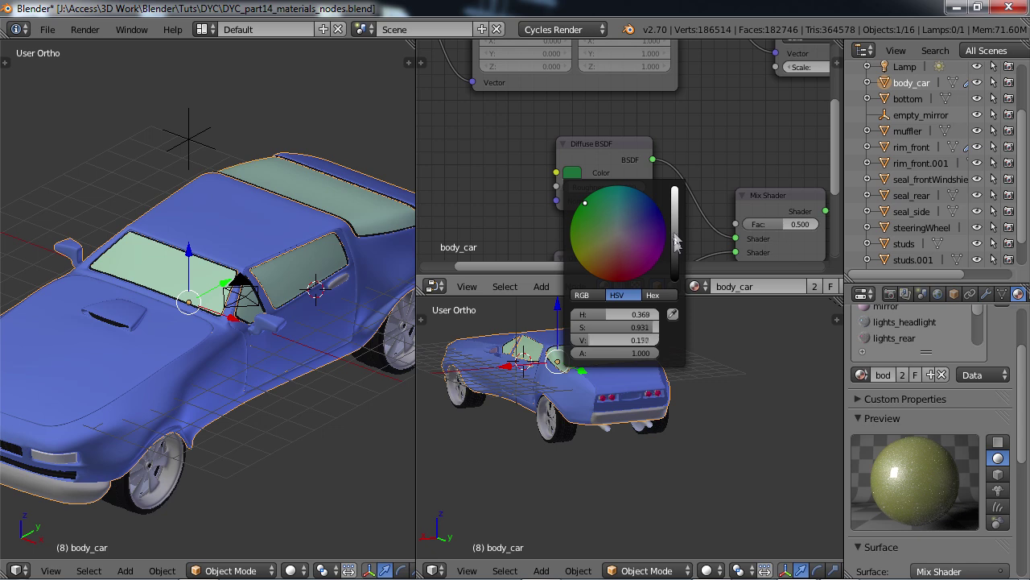
drag(577, 215, 570, 220)
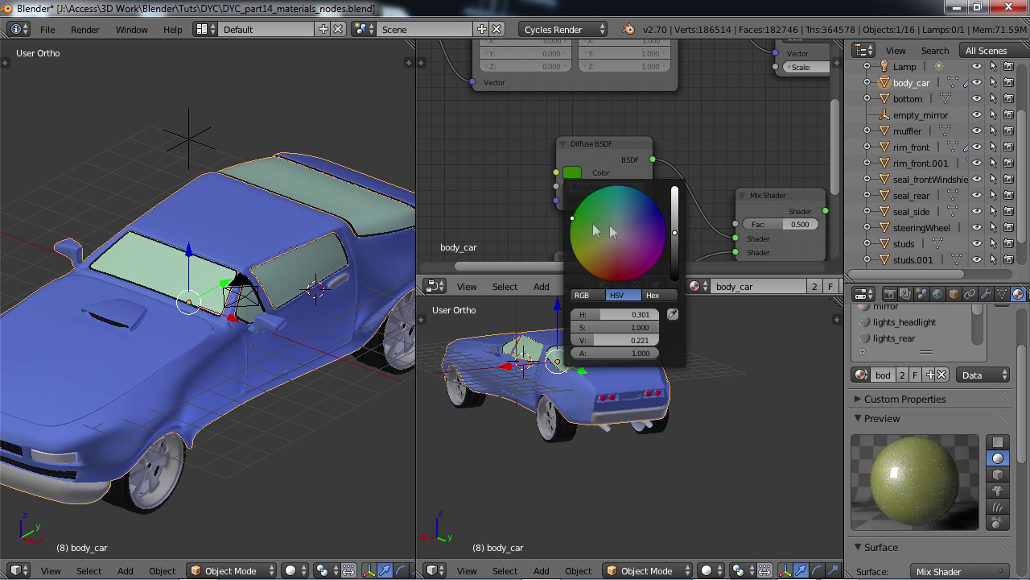
drag(574, 217, 593, 225)
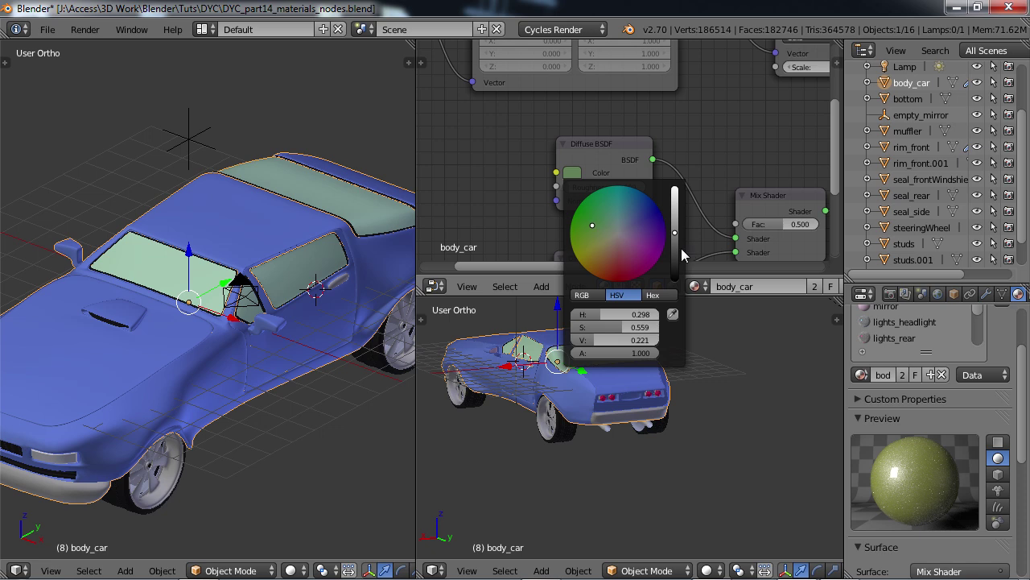
drag(675, 238, 671, 255)
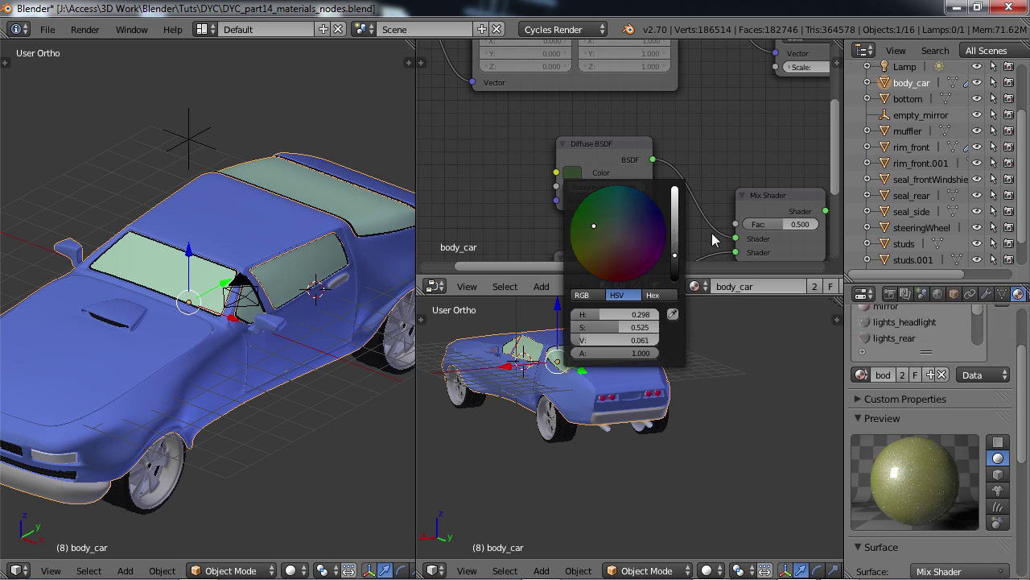
drag(595, 221, 582, 214)
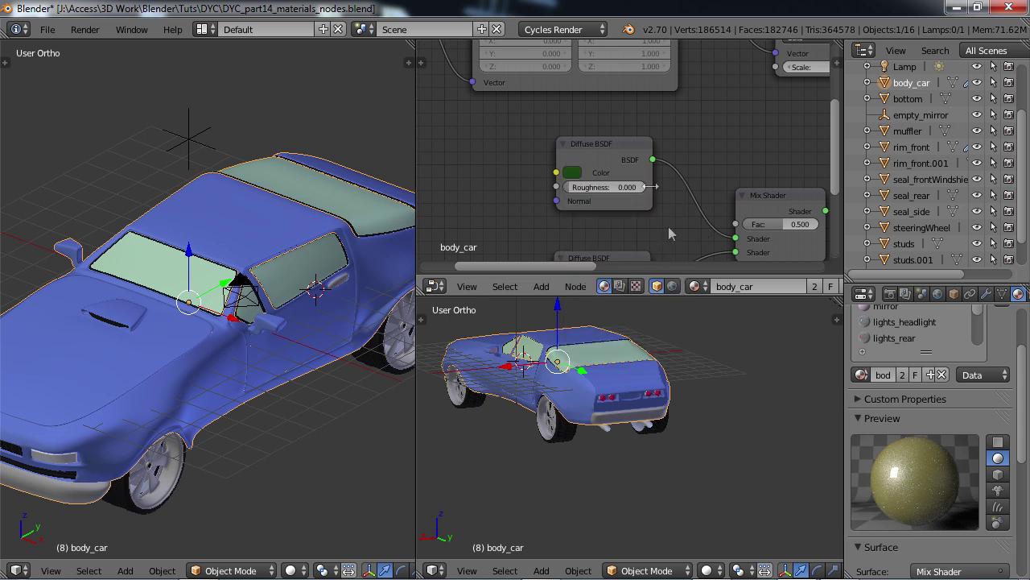
Change the yellow Diffuse BSDF's color to a darker yellow-green with hue about 0.25 and value about 0.38.
scroll(666, 209, down, 1)
shift+scroll(665, 197, down, 3)
scroll(619, 188, up, 1)
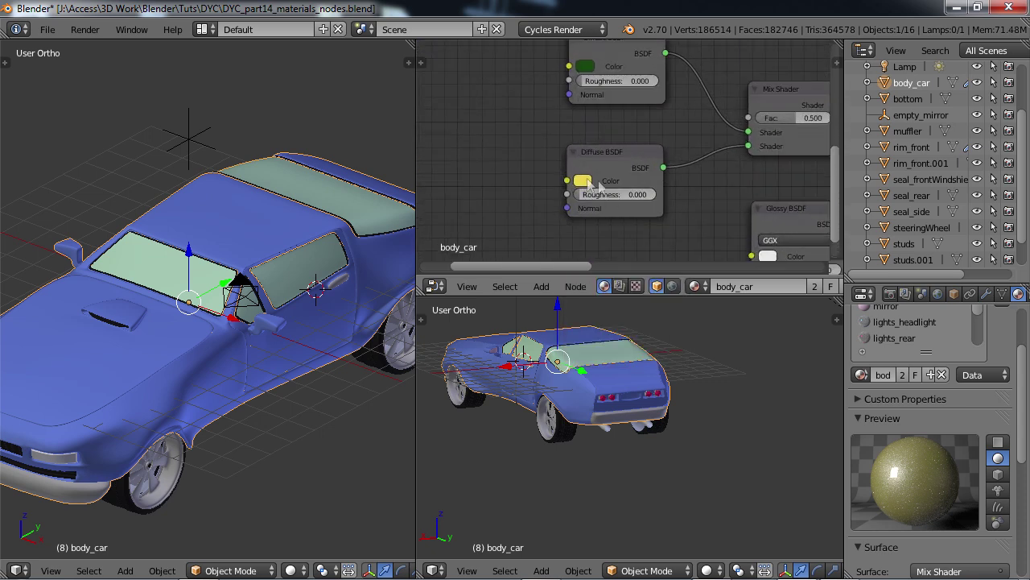
click(582, 181)
drag(595, 269, 586, 252)
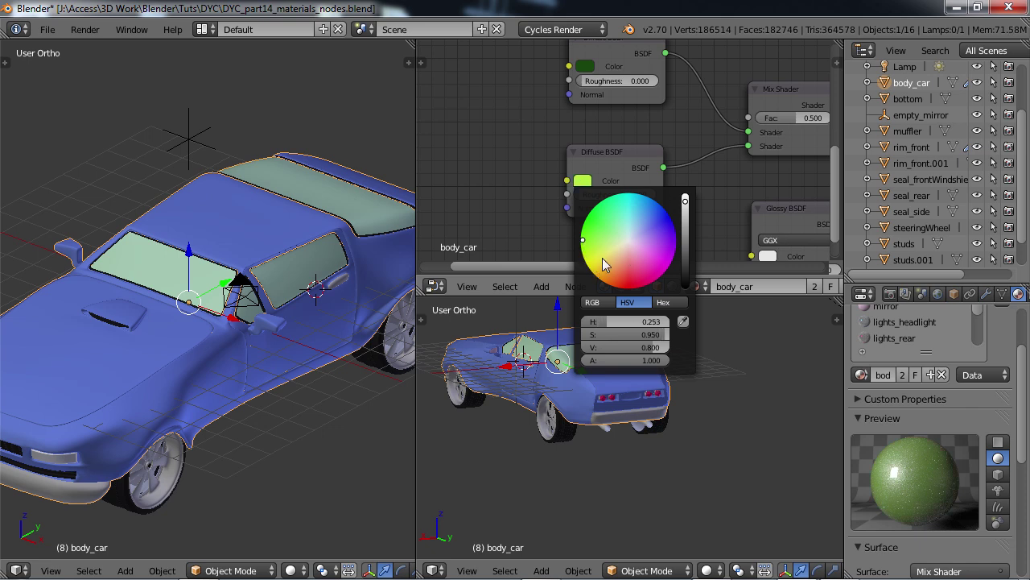
drag(687, 205, 691, 236)
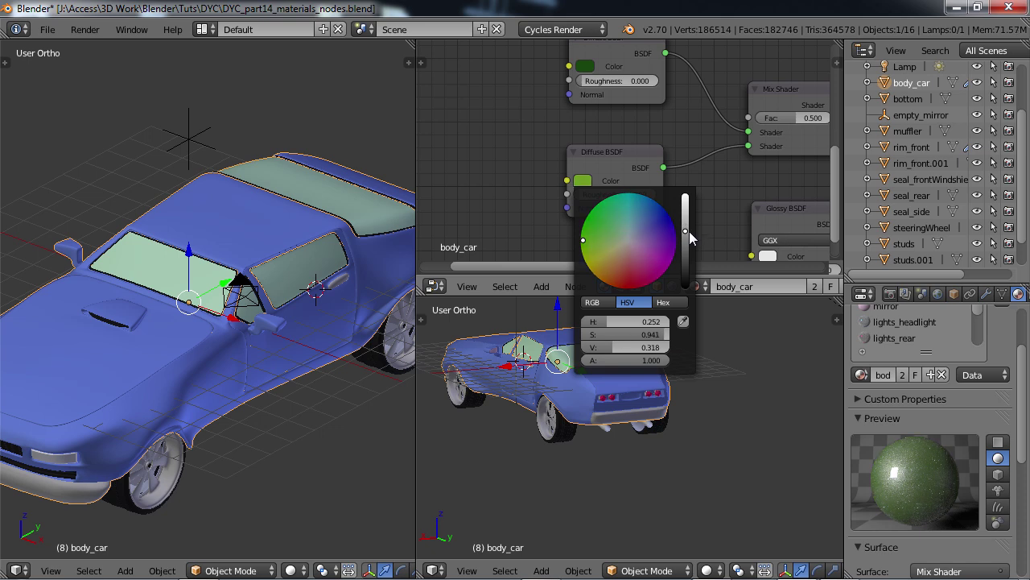
drag(691, 235, 689, 219)
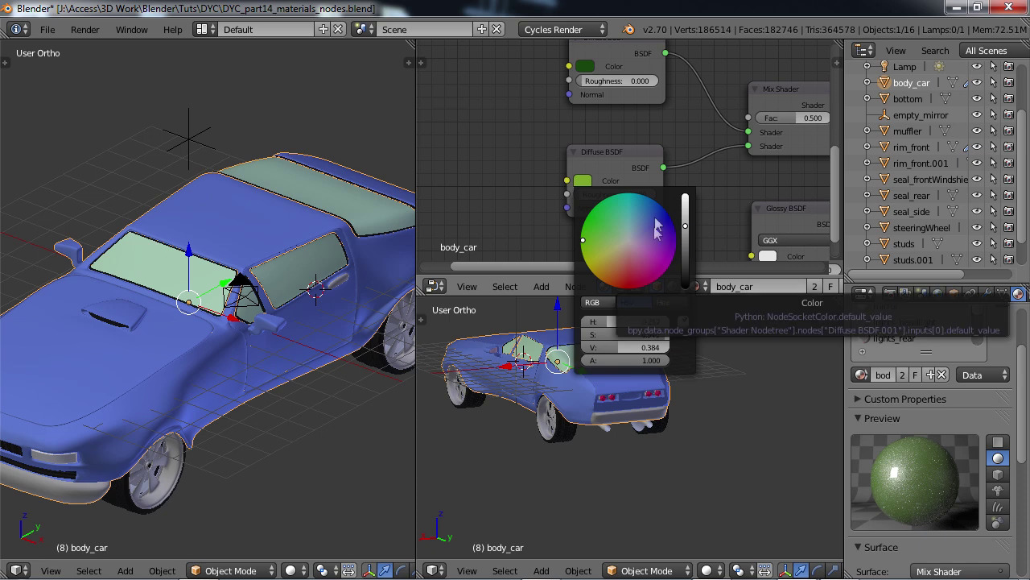
Tint the color of the Sharp Glossy BSDF in the body_car material light blue, keeping its value at 0.8.
scroll(692, 216, down, 1)
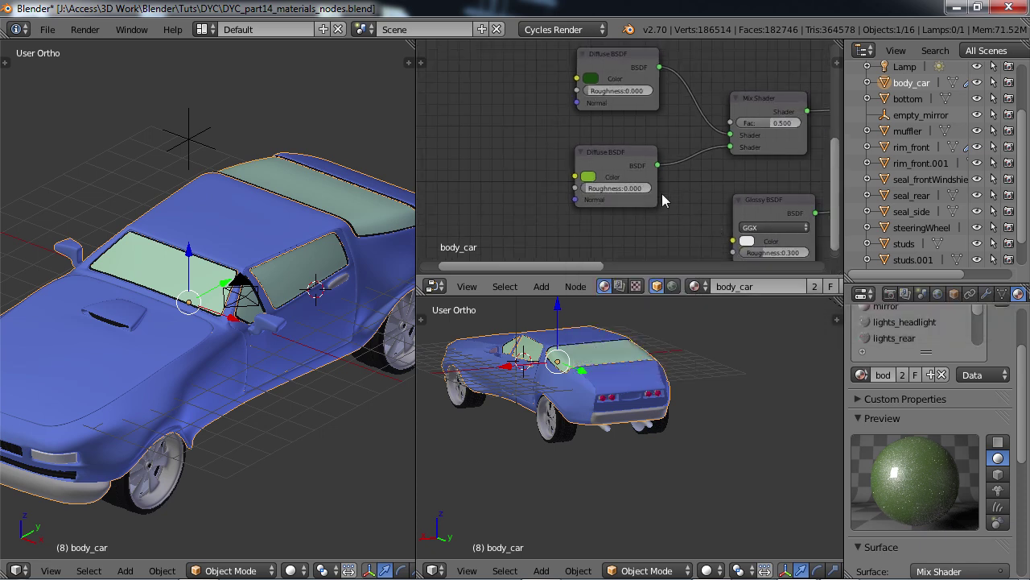
scroll(680, 198, down, 2)
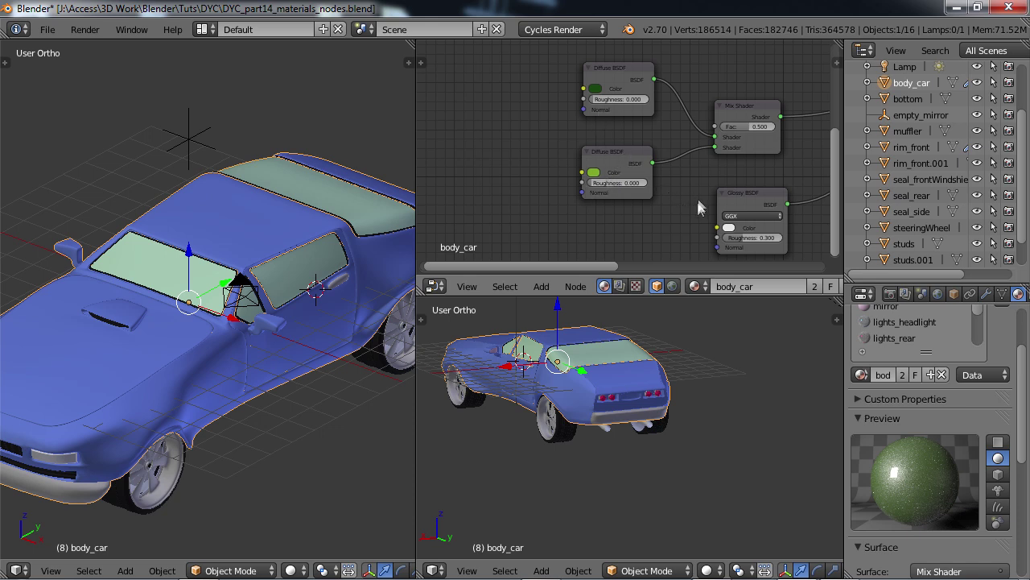
scroll(699, 207, down, 1)
middle_drag(693, 214, 591, 158)
scroll(707, 184, down, 1)
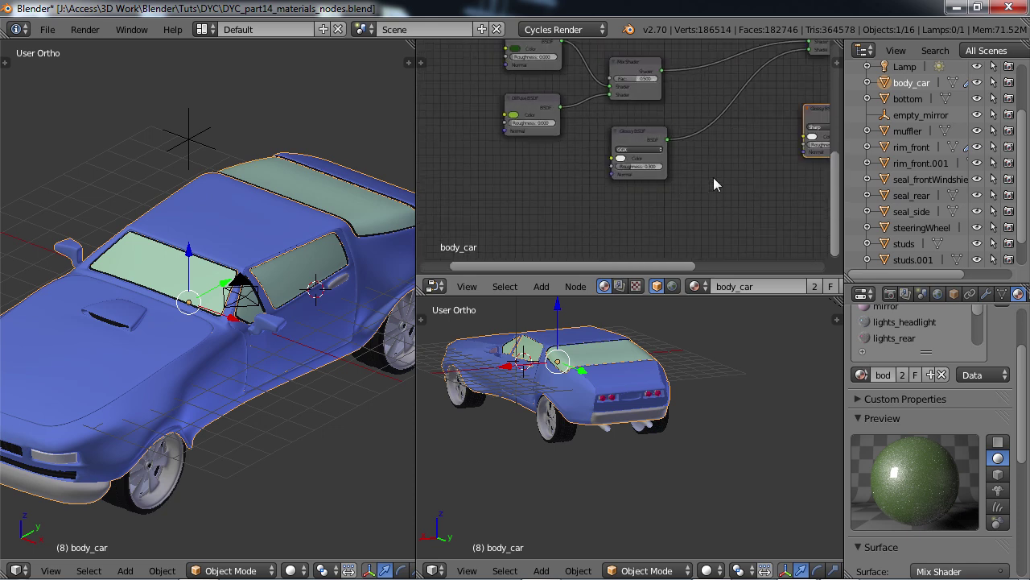
scroll(716, 175, down, 6)
middle_drag(655, 168, 584, 215)
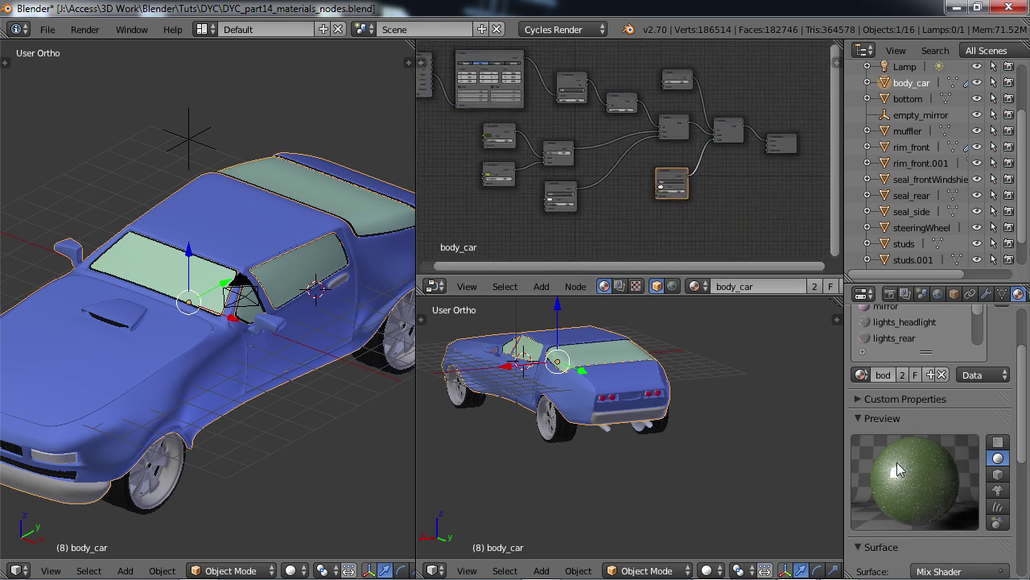
scroll(692, 206, up, 5)
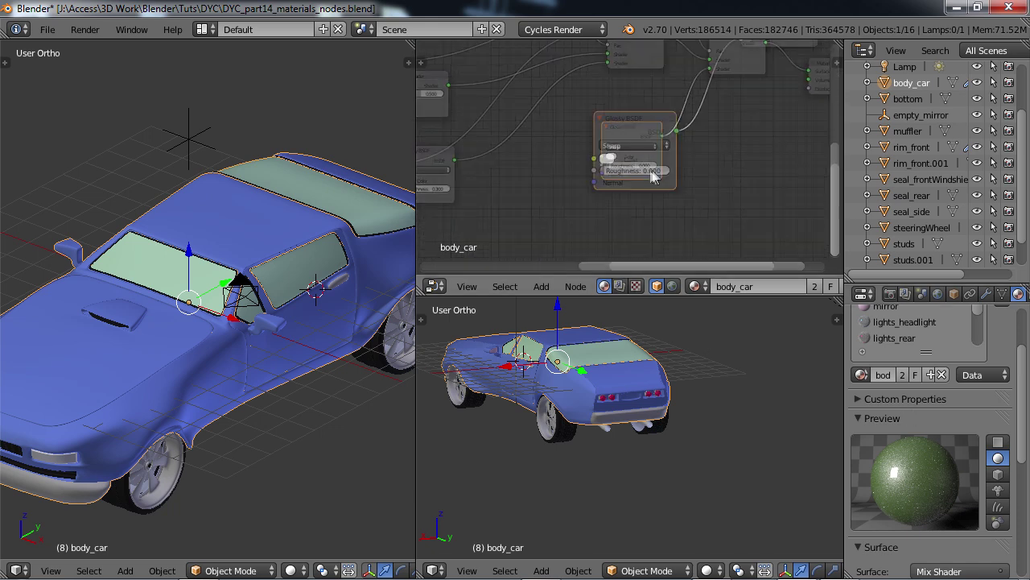
scroll(654, 177, up, 5)
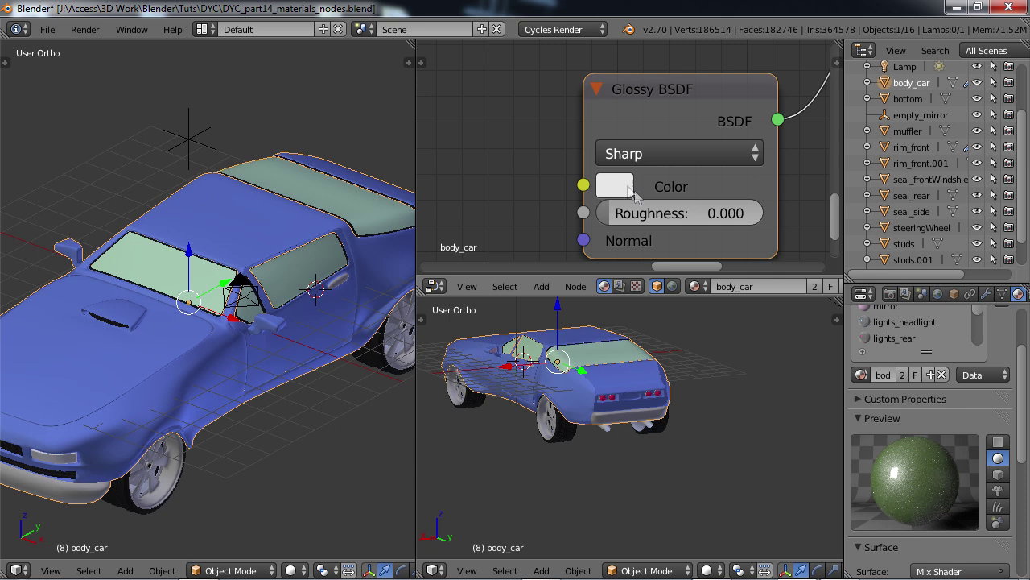
click(630, 190)
click(729, 272)
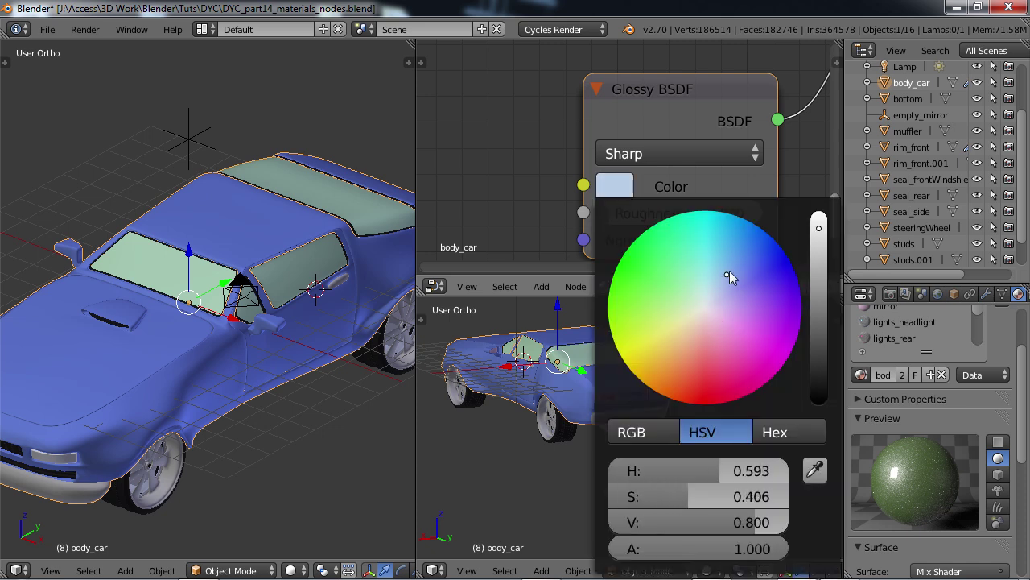
drag(730, 274, 735, 265)
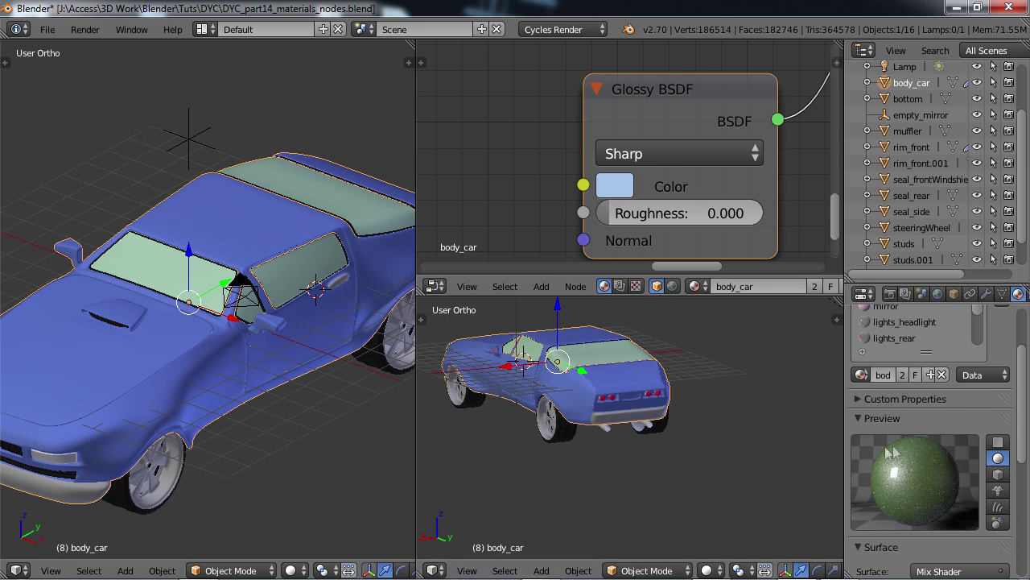
Make mirror the active material and delete its Diffuse BSDF node.
scroll(632, 189, down, 2)
scroll(633, 186, down, 3)
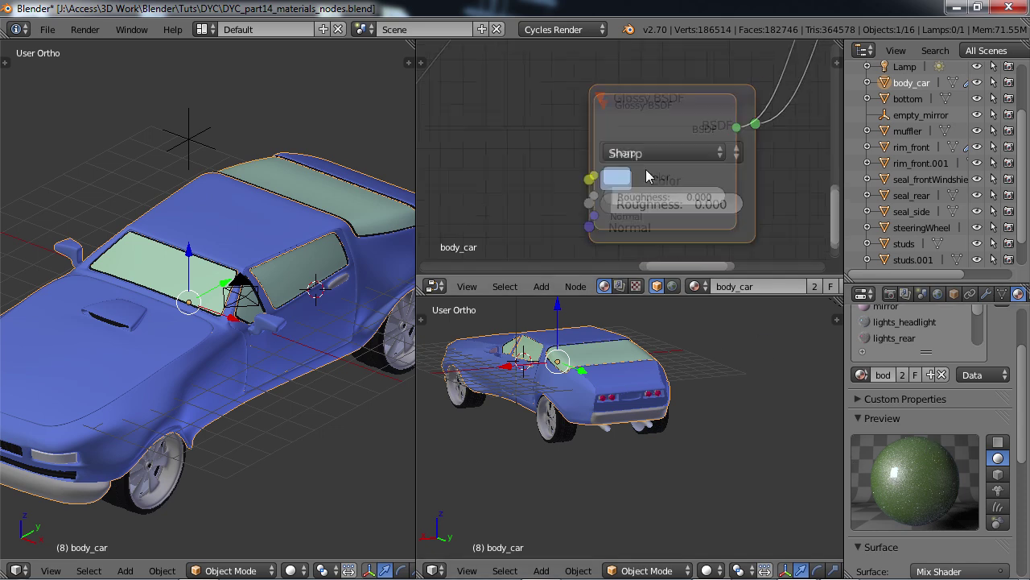
scroll(638, 164, down, 6)
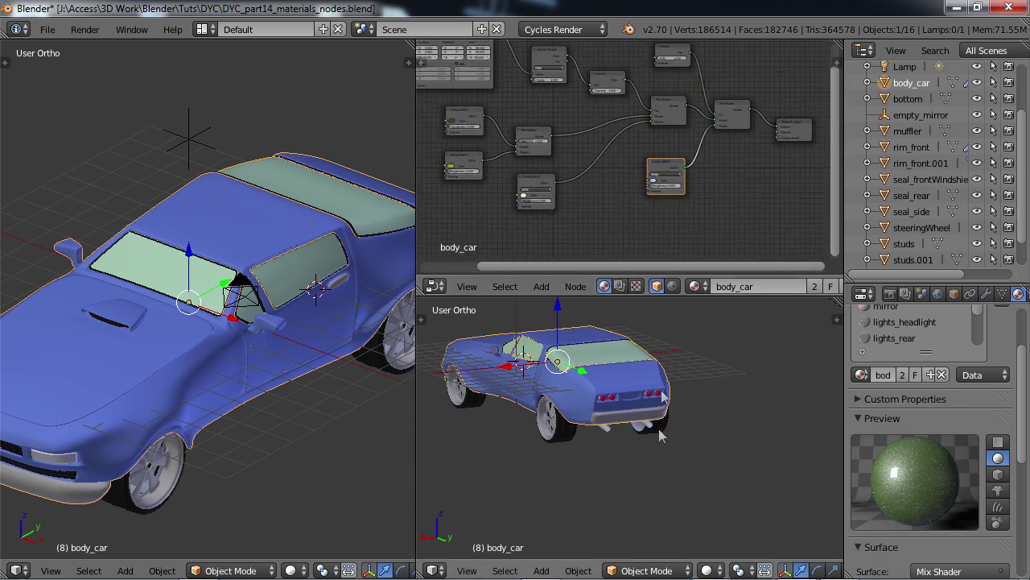
scroll(1020, 344, up, 2)
scroll(1020, 344, up, 1)
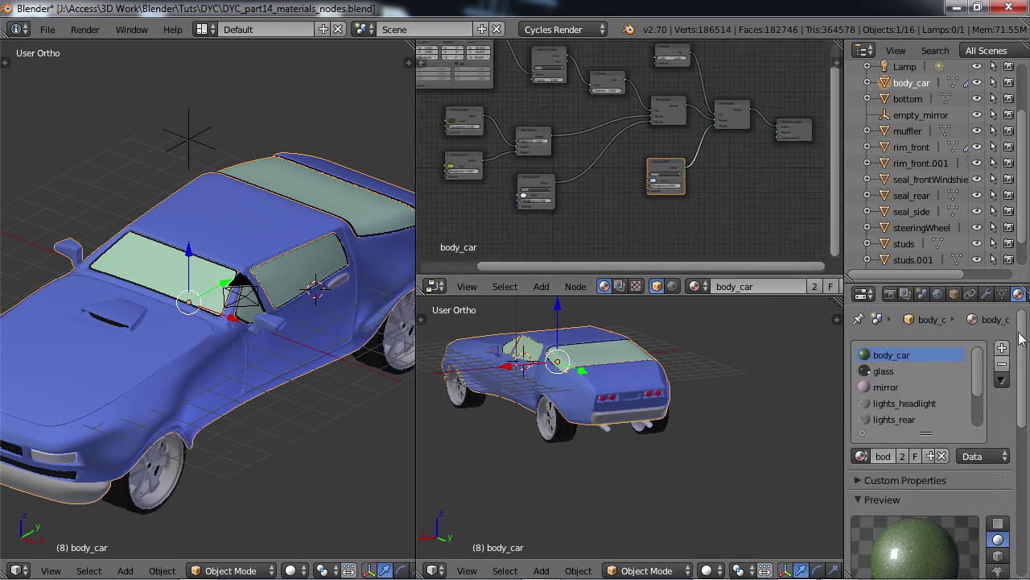
click(882, 387)
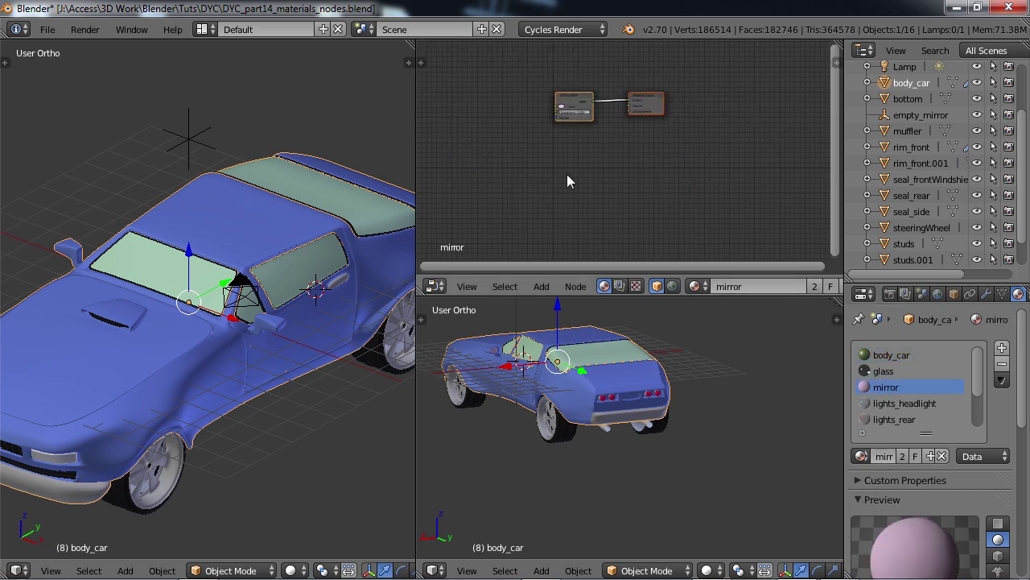
scroll(567, 174, up, 1)
middle_drag(587, 201, 631, 229)
scroll(636, 216, up, 5)
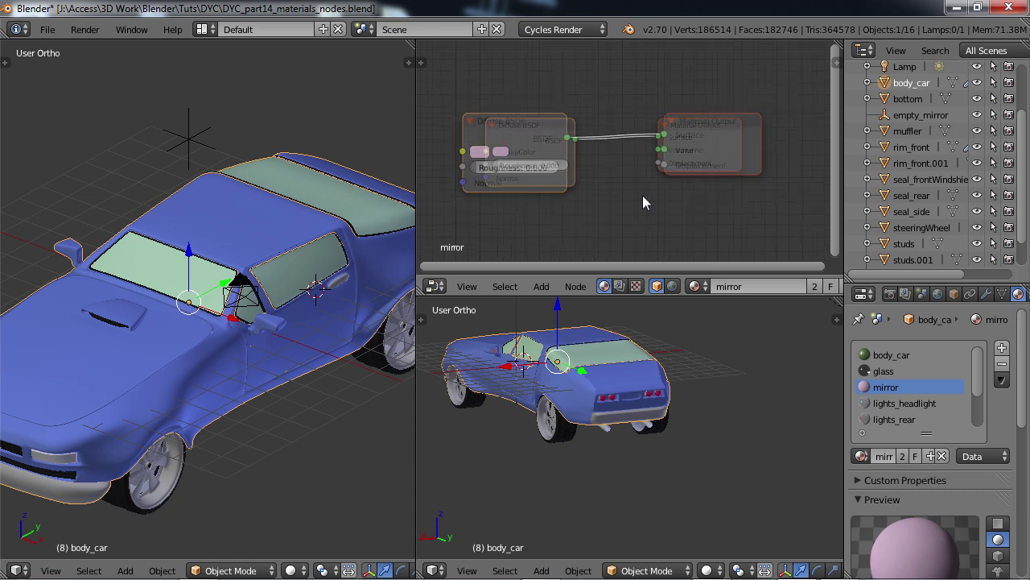
click(553, 128)
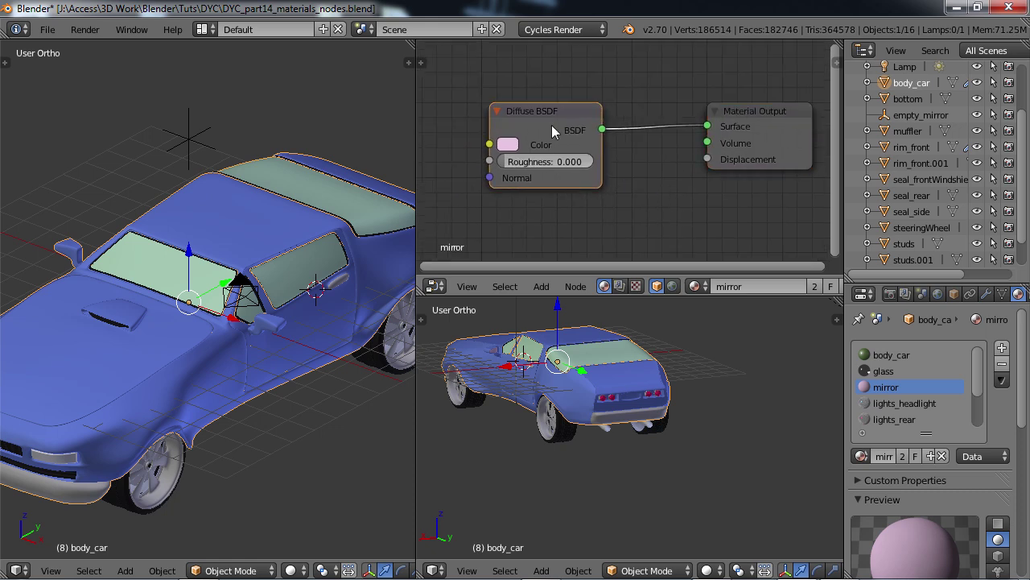
key(x)
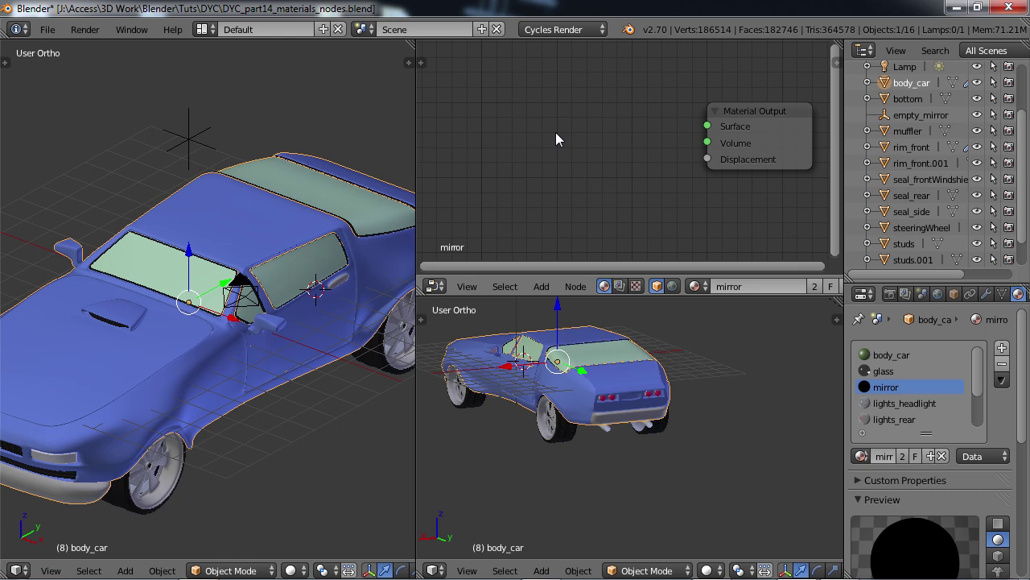
Add a Glossy BSDF with roughness 0 to the mirror material and link it to the Material Output's Surface input.
key(shift+a)
mouse_move(556, 133)
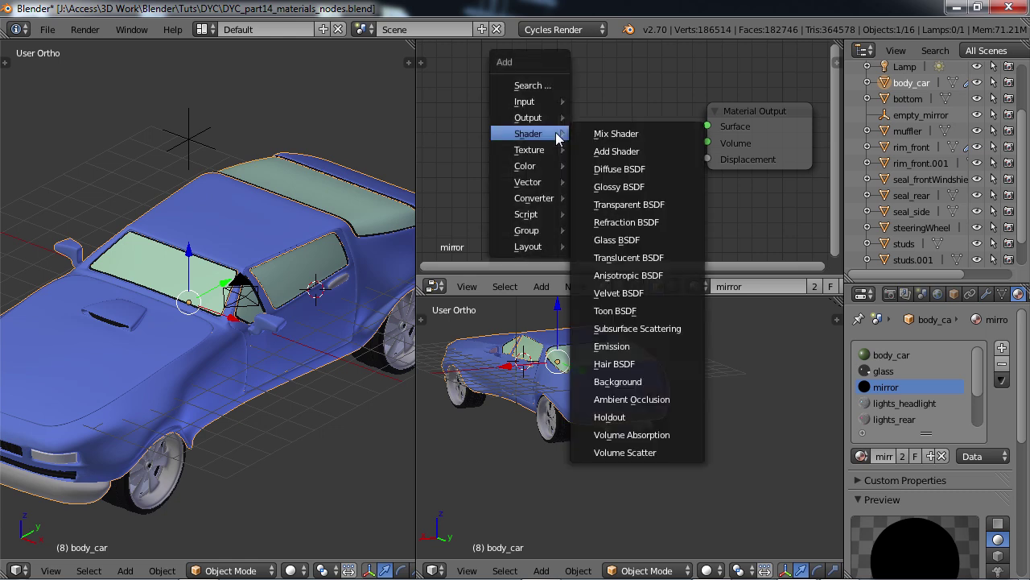
click(618, 183)
click(518, 96)
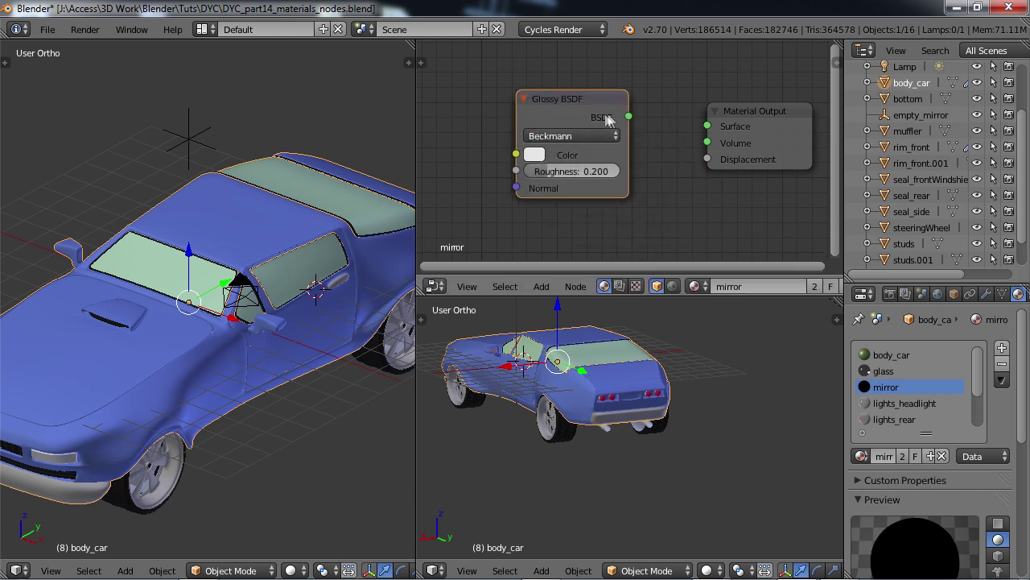
drag(629, 117, 707, 126)
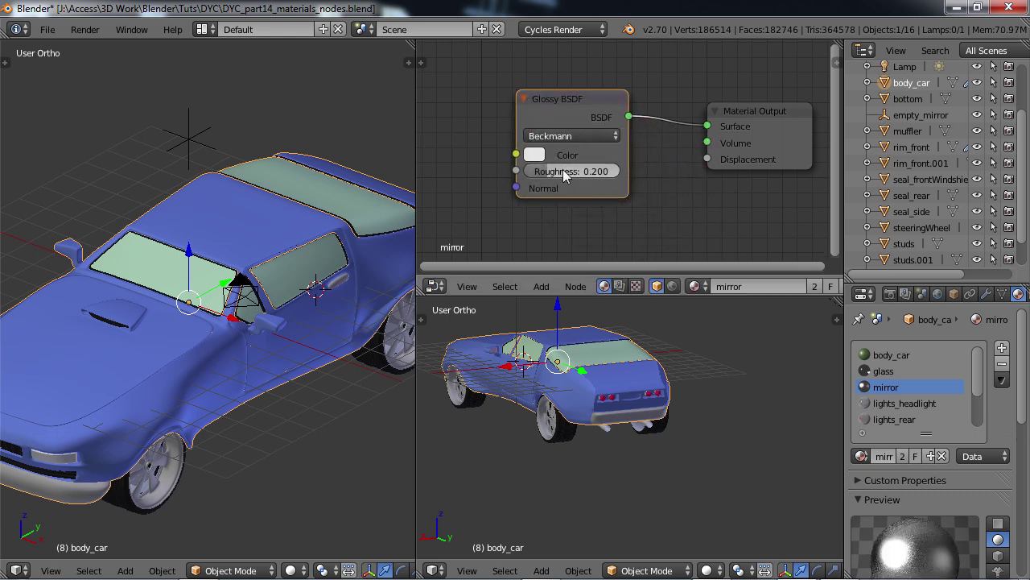
drag(563, 169, 501, 178)
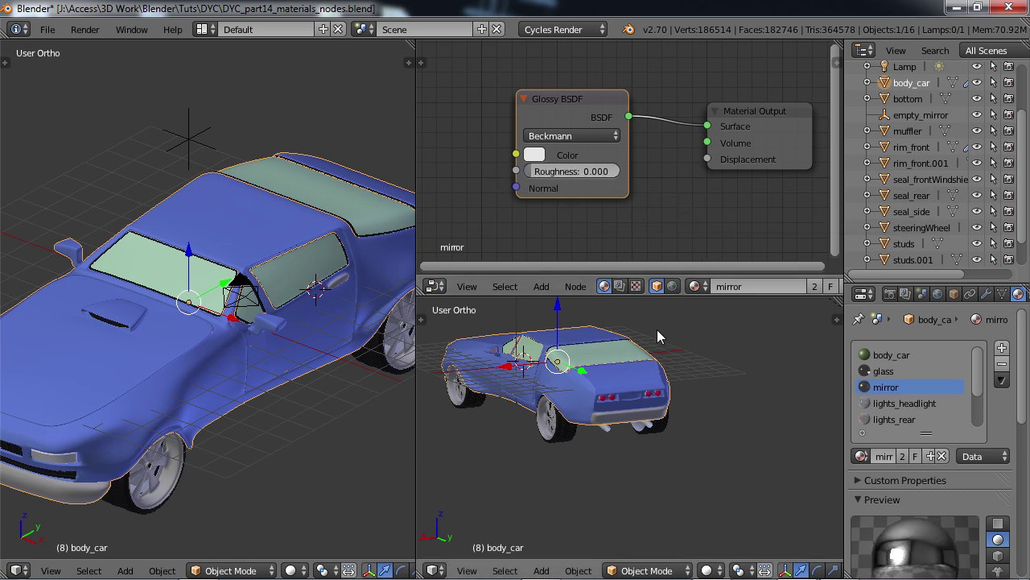
Make the lights_headlight material active and examine its whole node network, from the Voronoi Texture to the Material Output.
scroll(948, 554, down, 1)
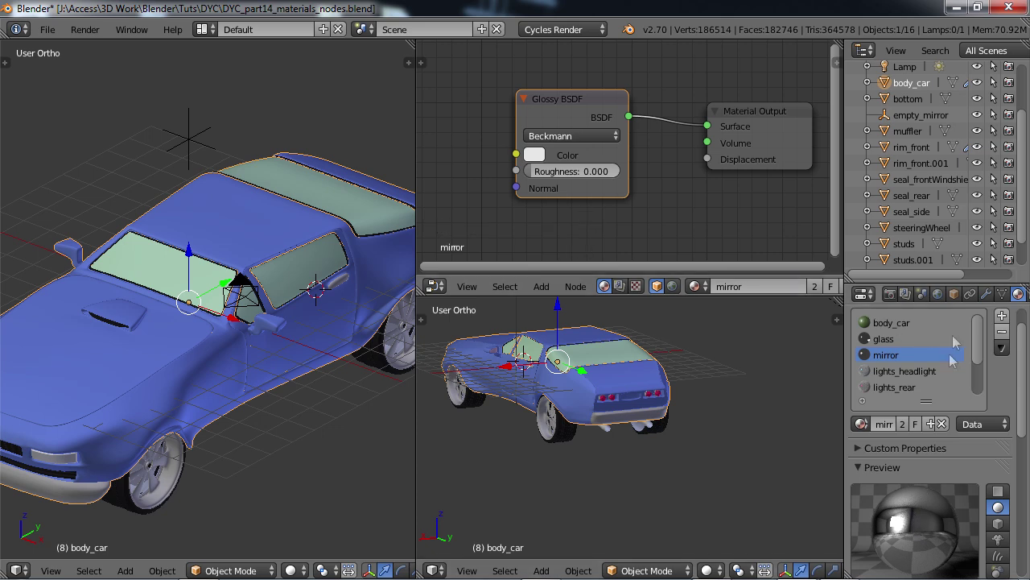
click(902, 372)
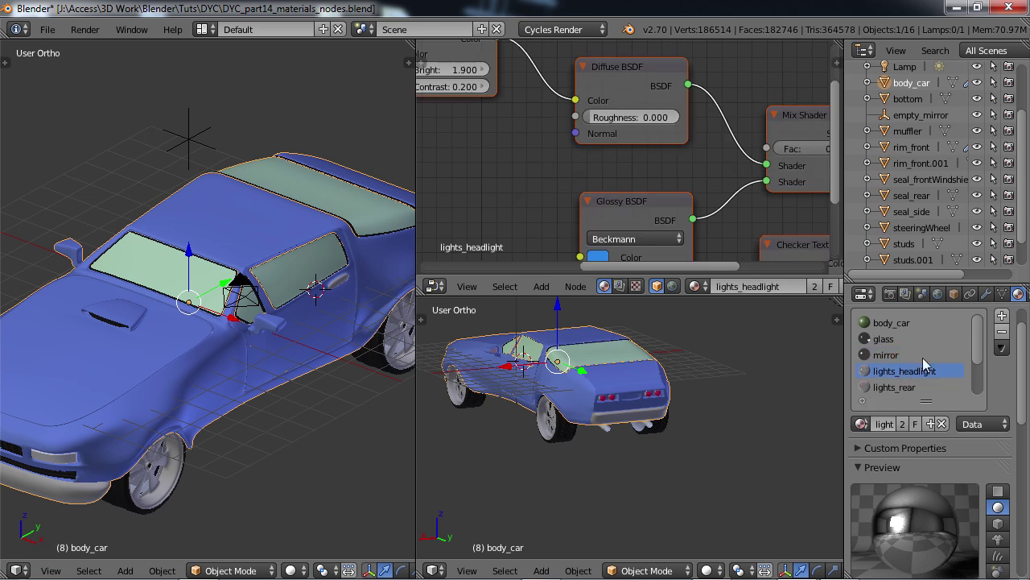
scroll(649, 163, down, 6)
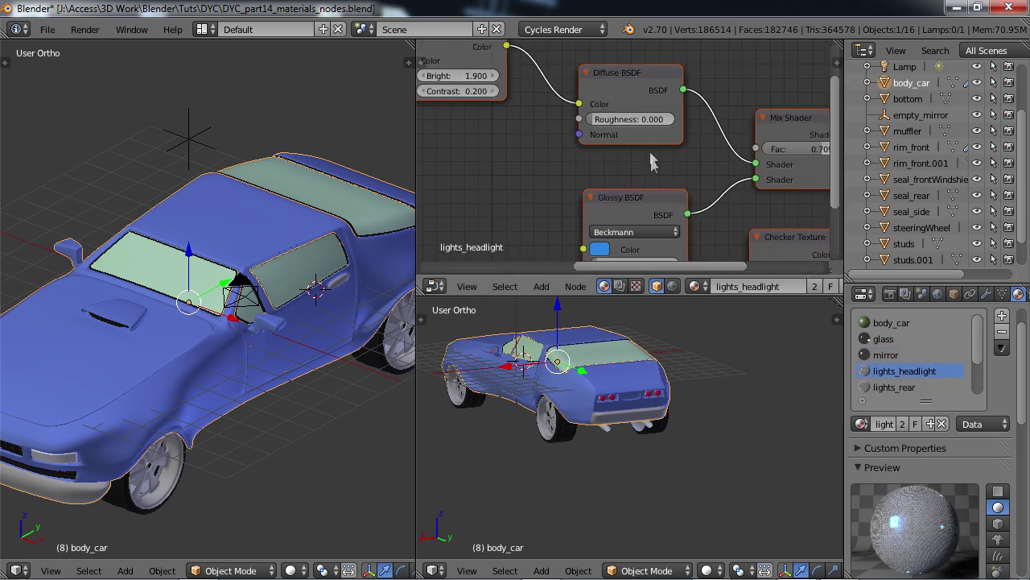
middle_drag(616, 145, 630, 147)
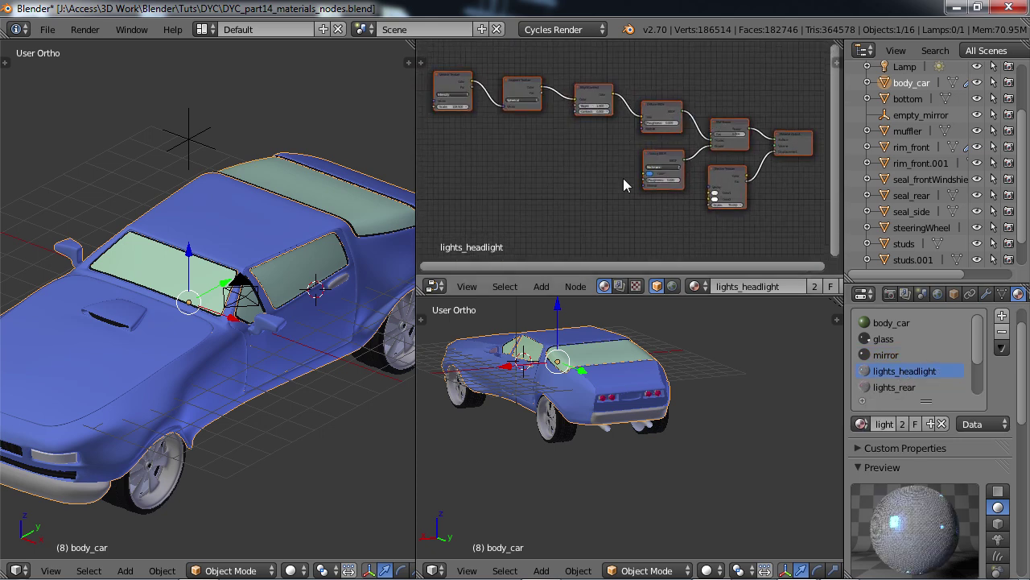
middle_drag(195, 433, 145, 417)
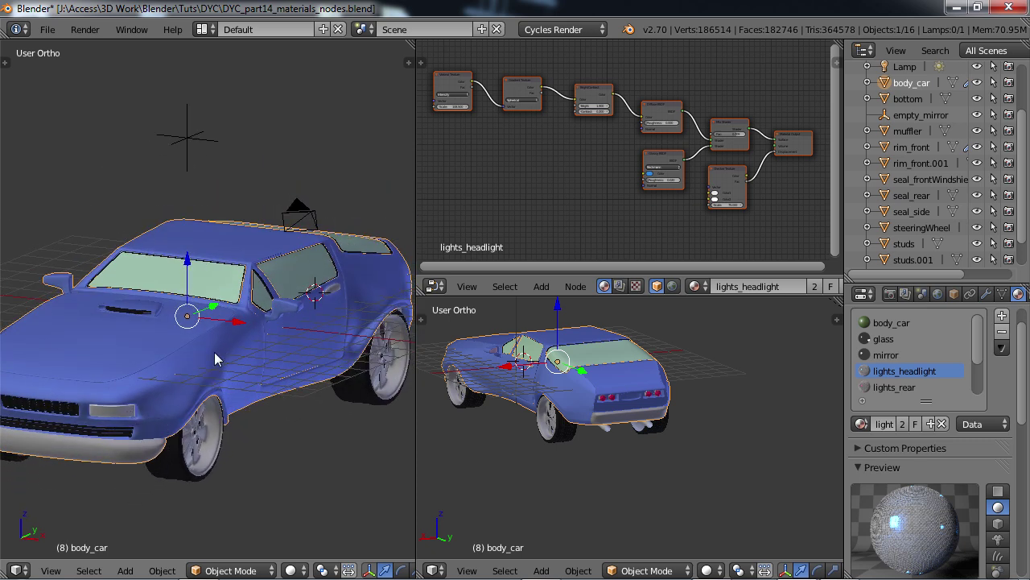
middle_drag(214, 352, 195, 368)
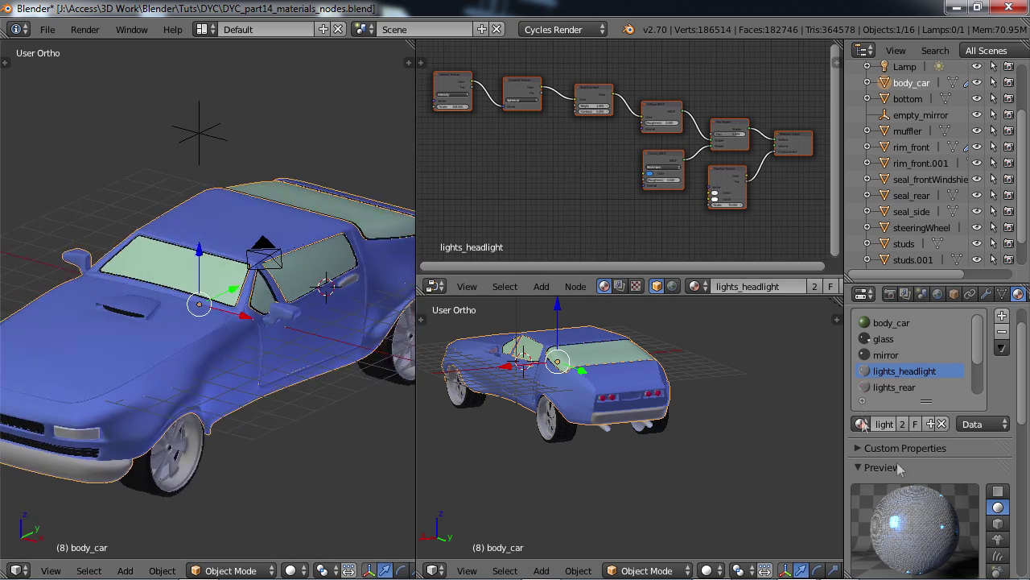
scroll(672, 187, up, 1)
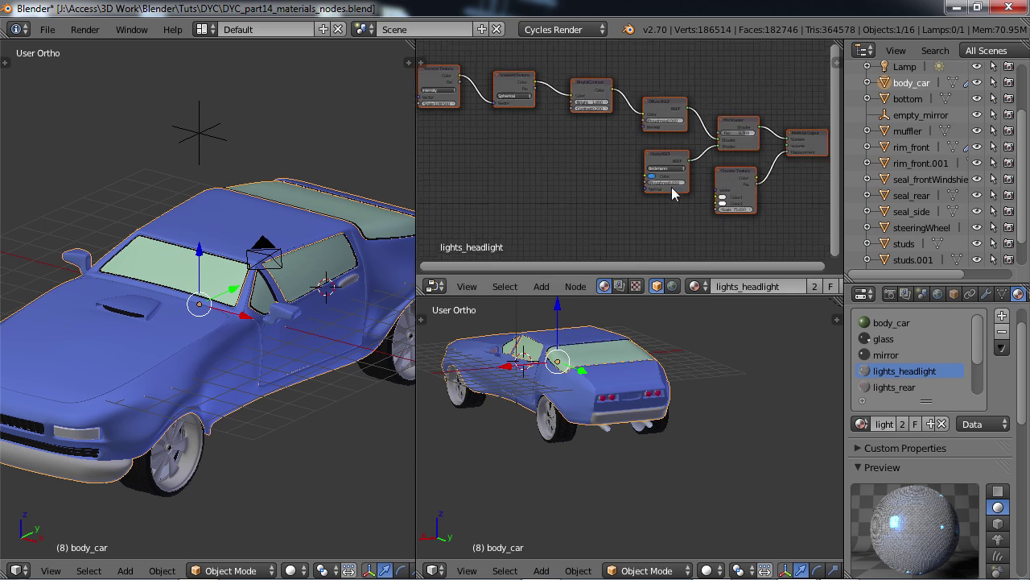
key(ctrl+Up)
key(Home)
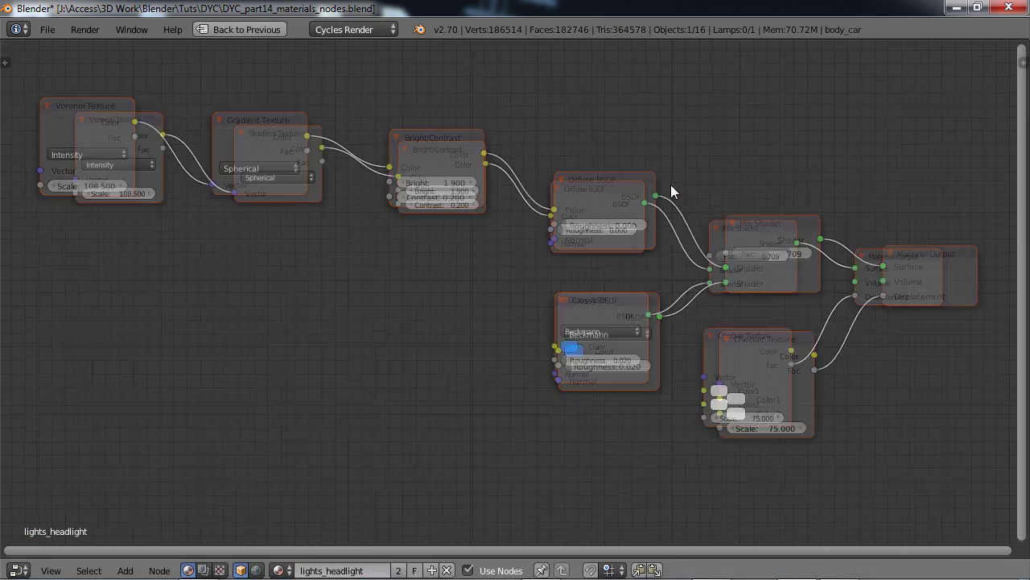
middle_drag(697, 289, 675, 287)
scroll(629, 301, up, 2)
scroll(627, 300, down, 1)
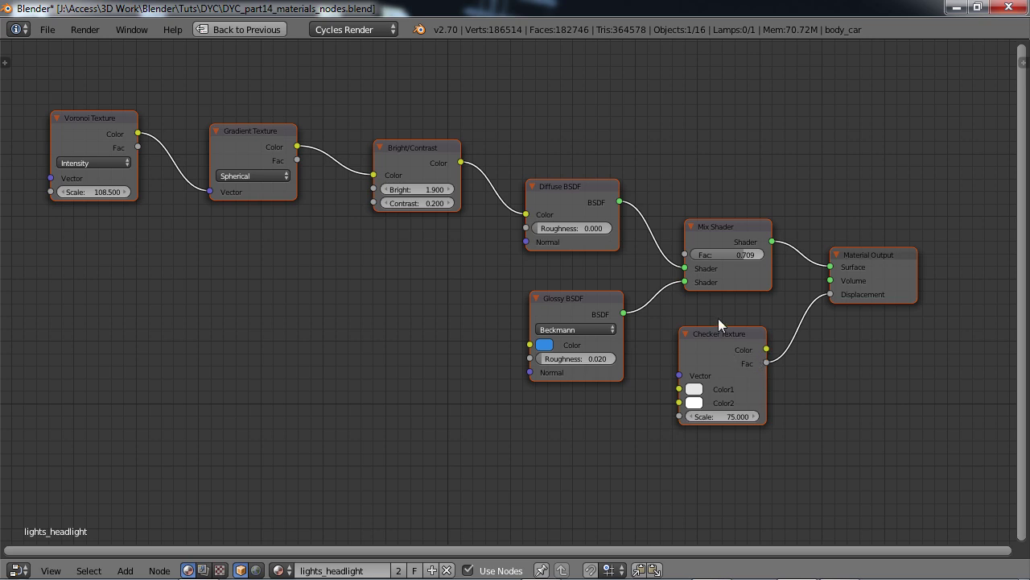
scroll(734, 380, down, 1)
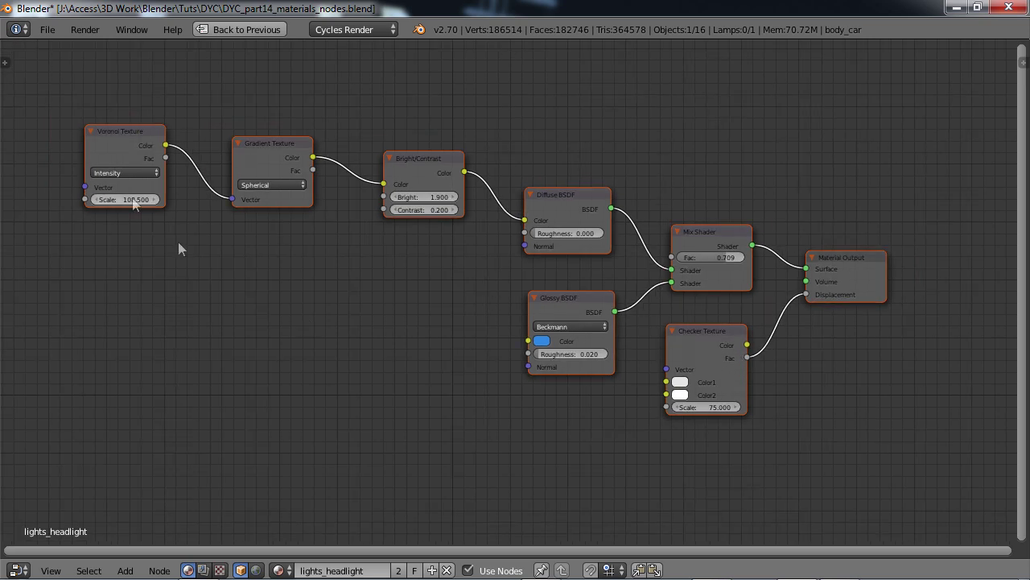
scroll(460, 237, up, 1)
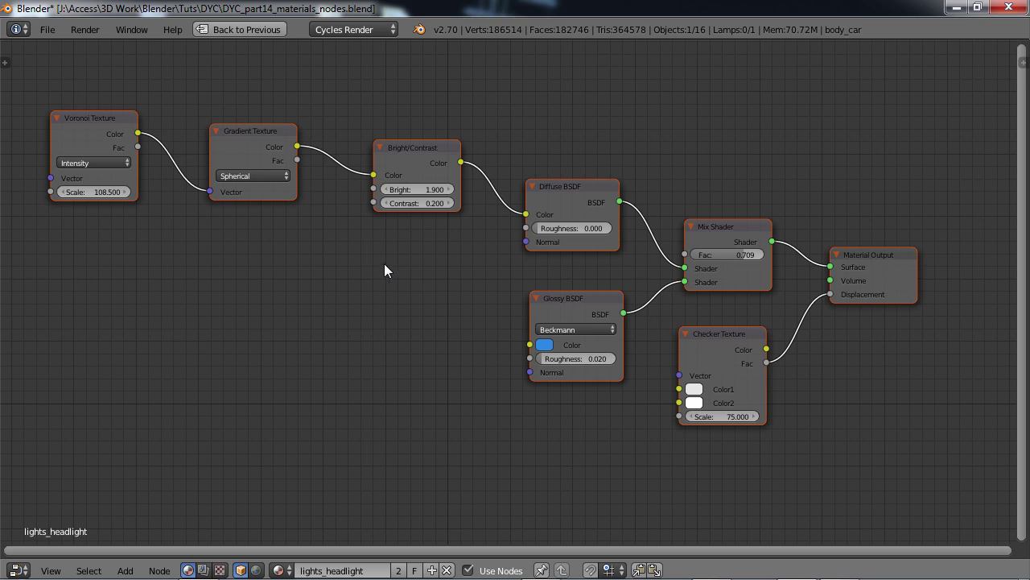
key(shift+a)
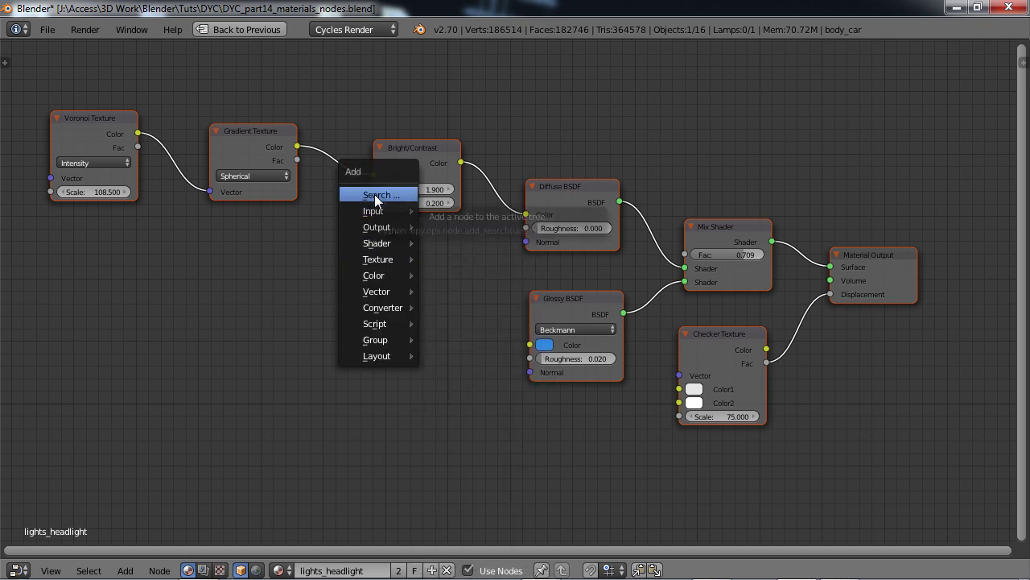
click(376, 195)
text(che)
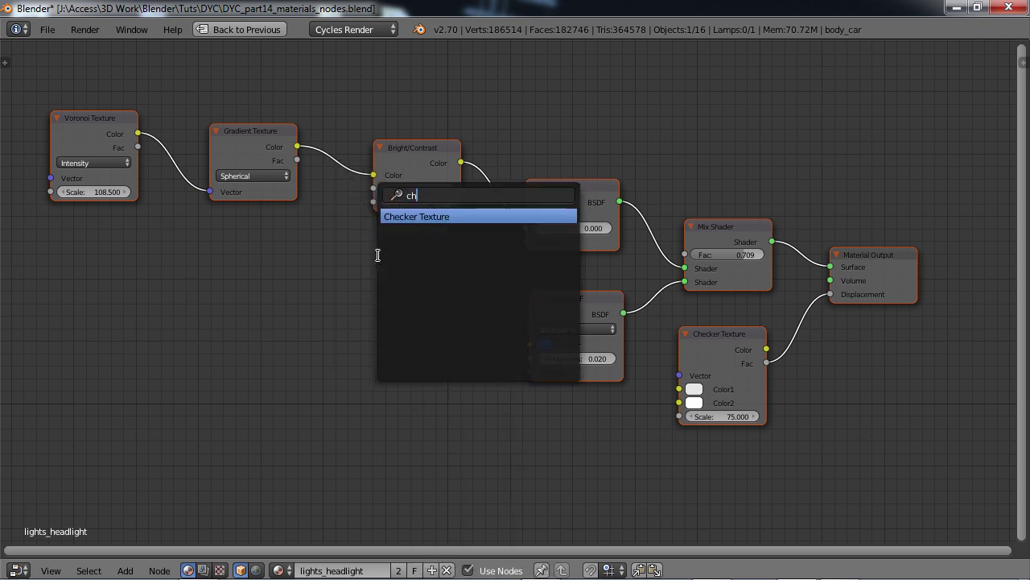
key(BackSpace)
key(BackSpace)
key(BackSpace)
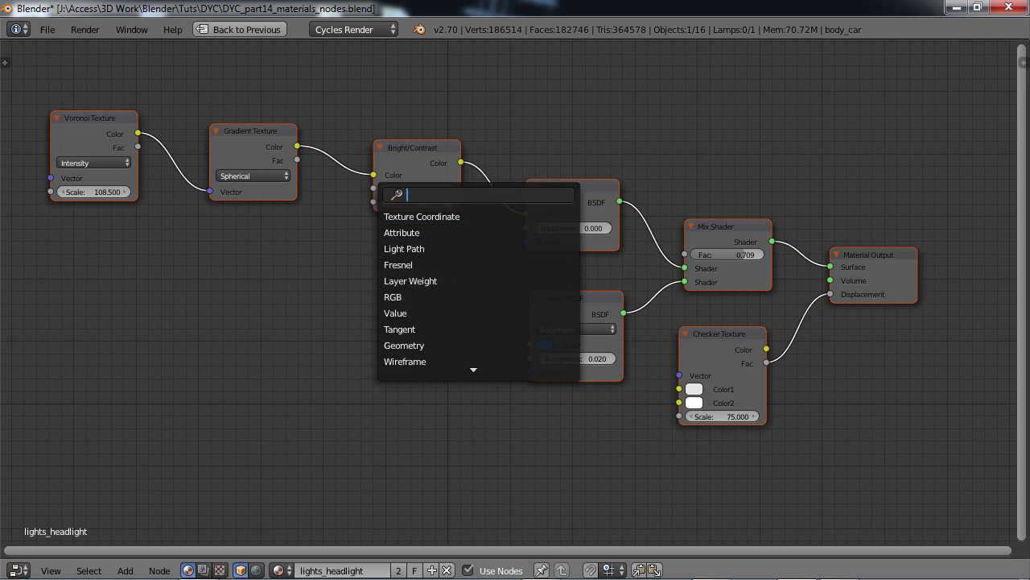
key(Escape)
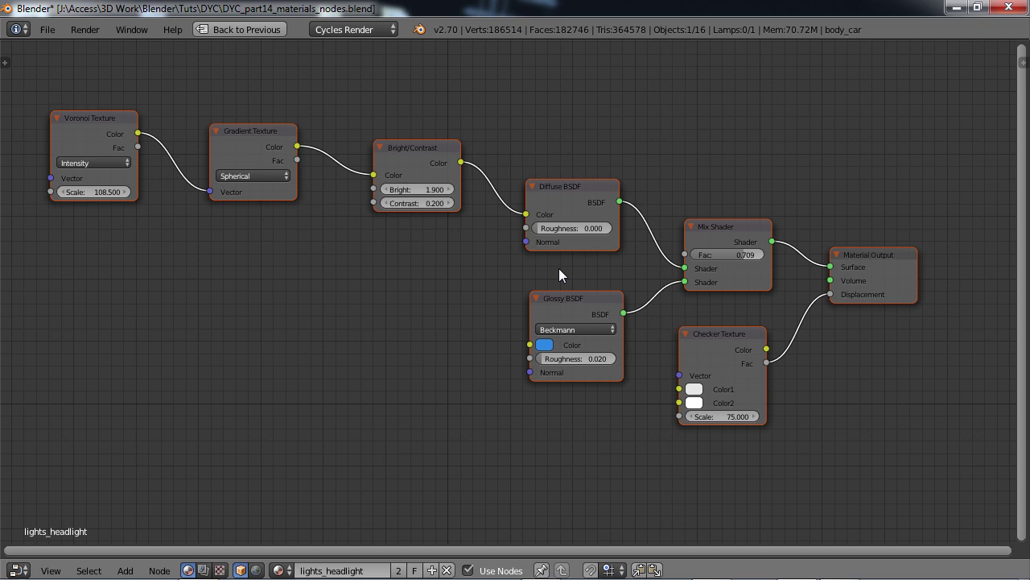
Make the lights_rear material active and examine its node network in an enlarged view.
key(ctrl+Up)
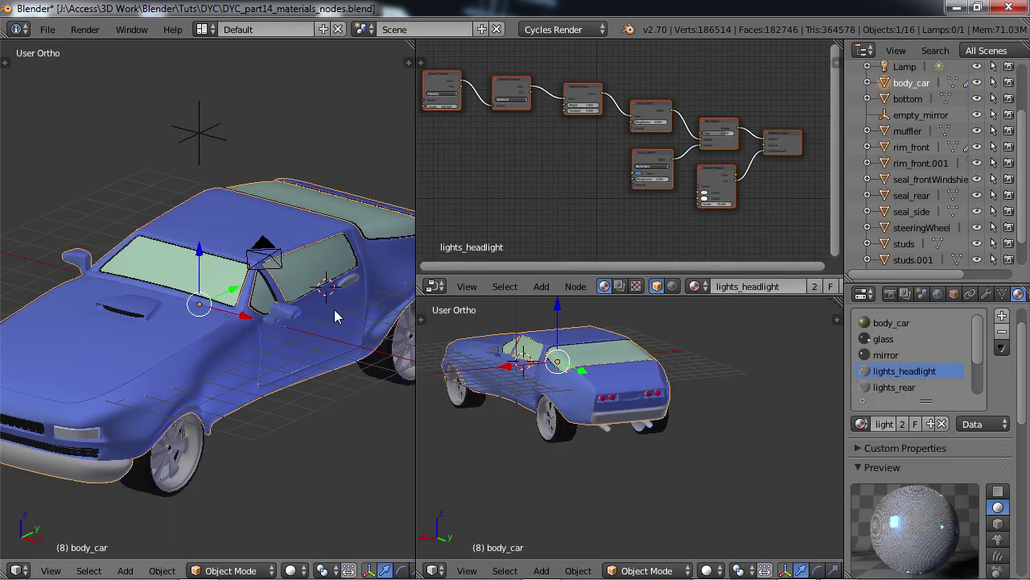
click(893, 387)
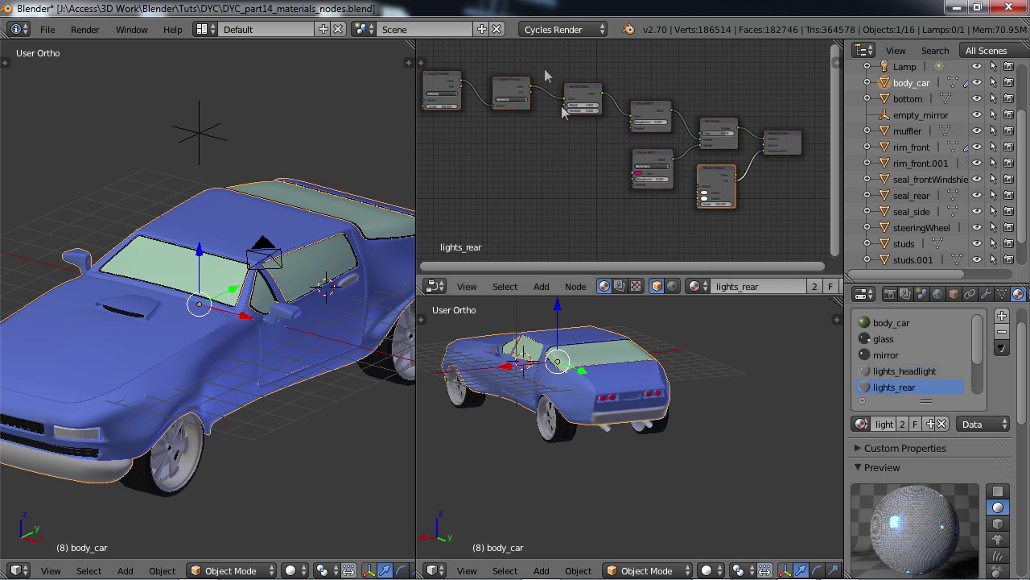
key(ctrl+Up)
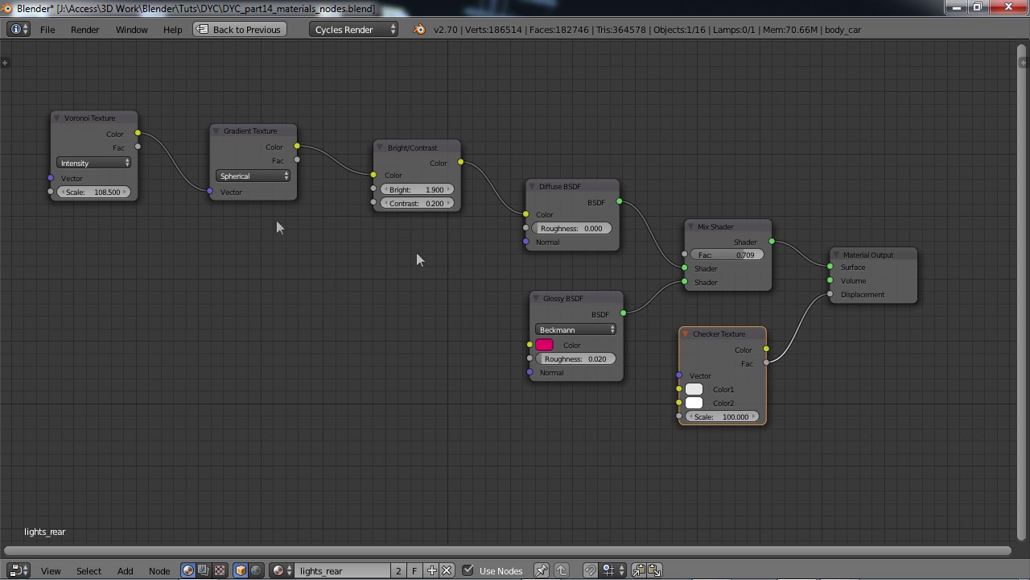
Duplicate the entire lights_rear node network above the original, delete the copy, and return to the normal layout.
click(421, 311)
key(a)
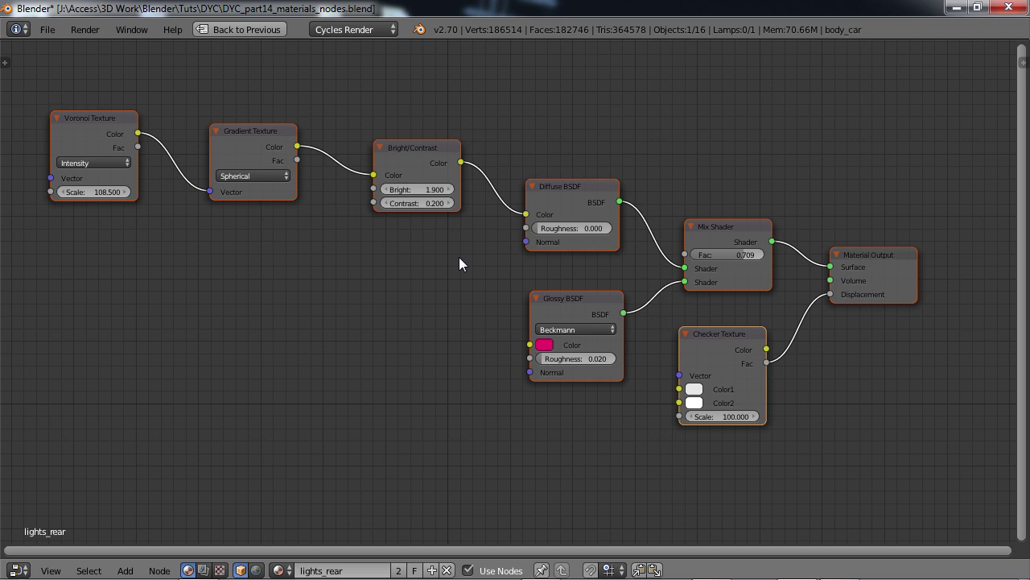
scroll(460, 262, down, 2)
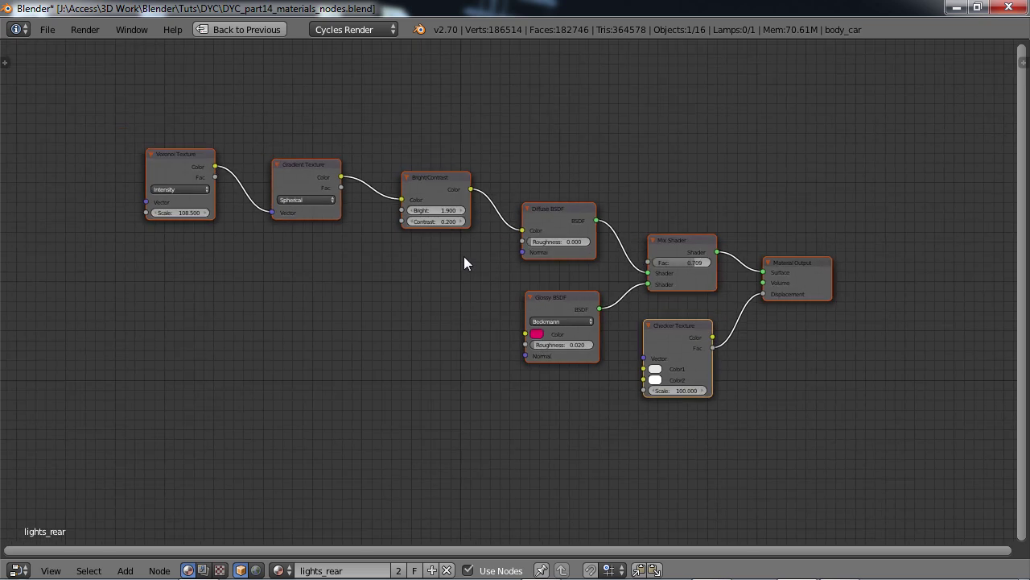
scroll(464, 263, up, 1)
scroll(464, 258, down, 5)
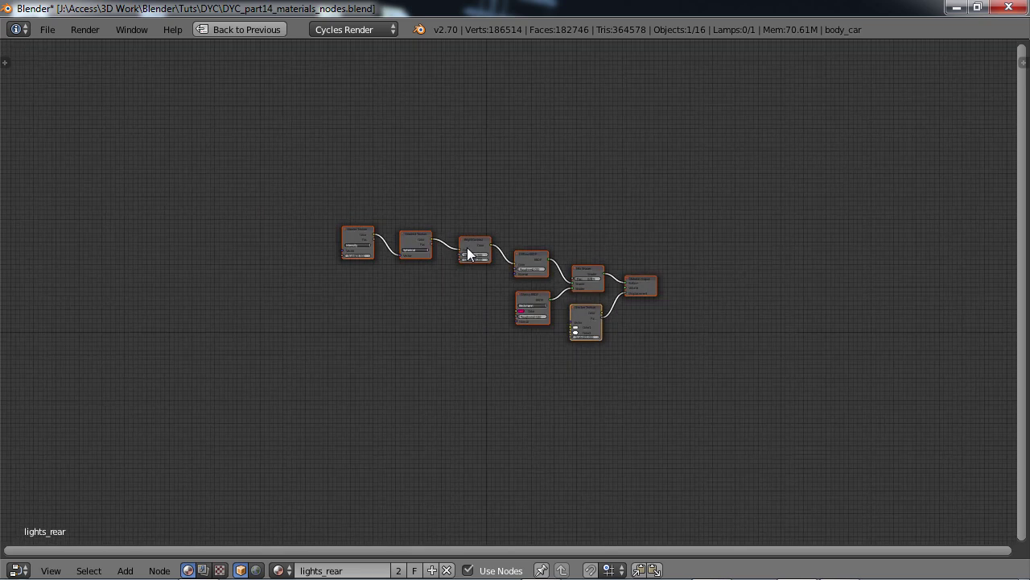
key(shift+d)
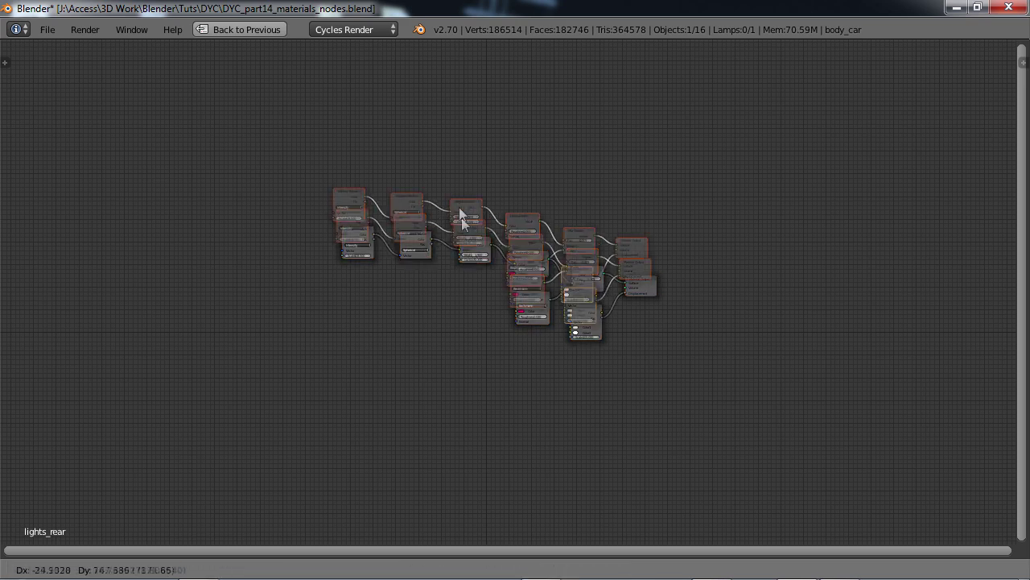
click(515, 121)
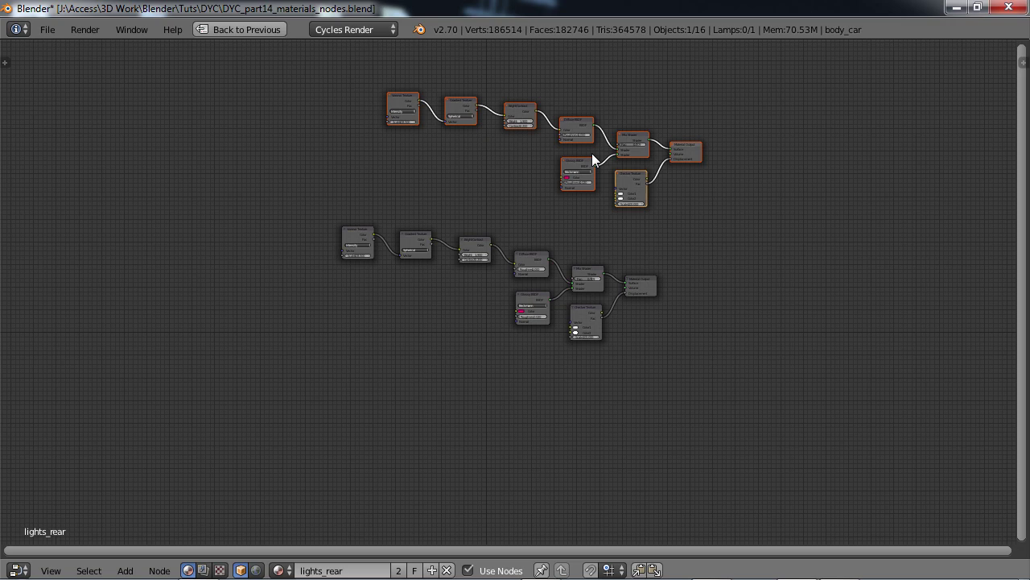
key(x)
scroll(549, 211, up, 3)
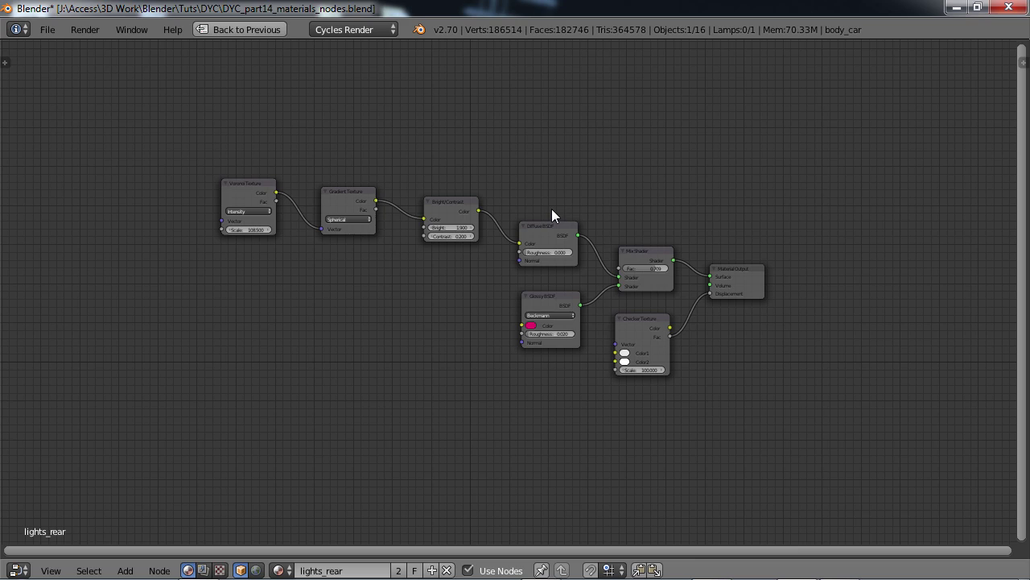
key(ctrl+Up)
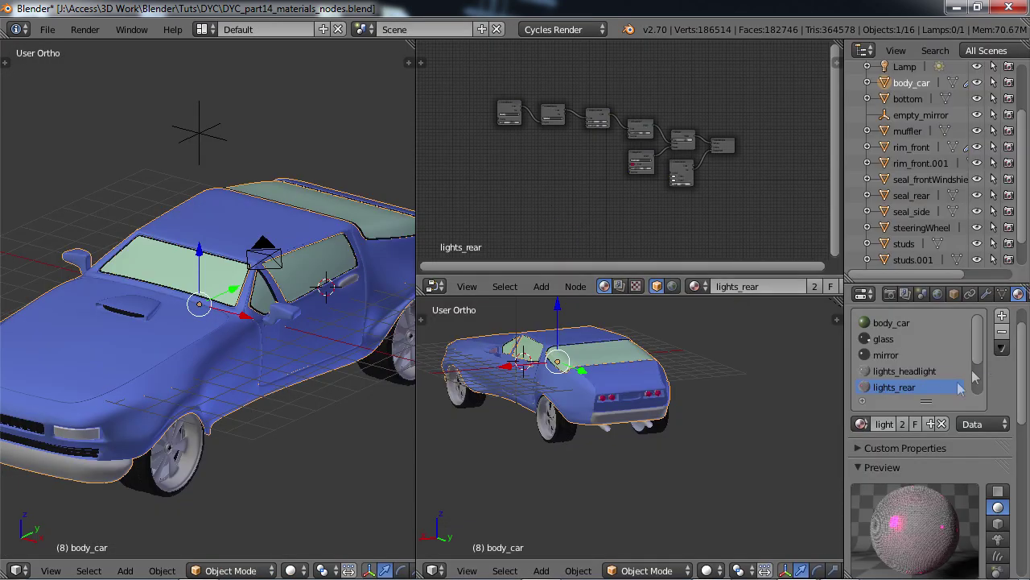
Make chrome the active material and delete its Diffuse BSDF node.
drag(981, 354, 980, 385)
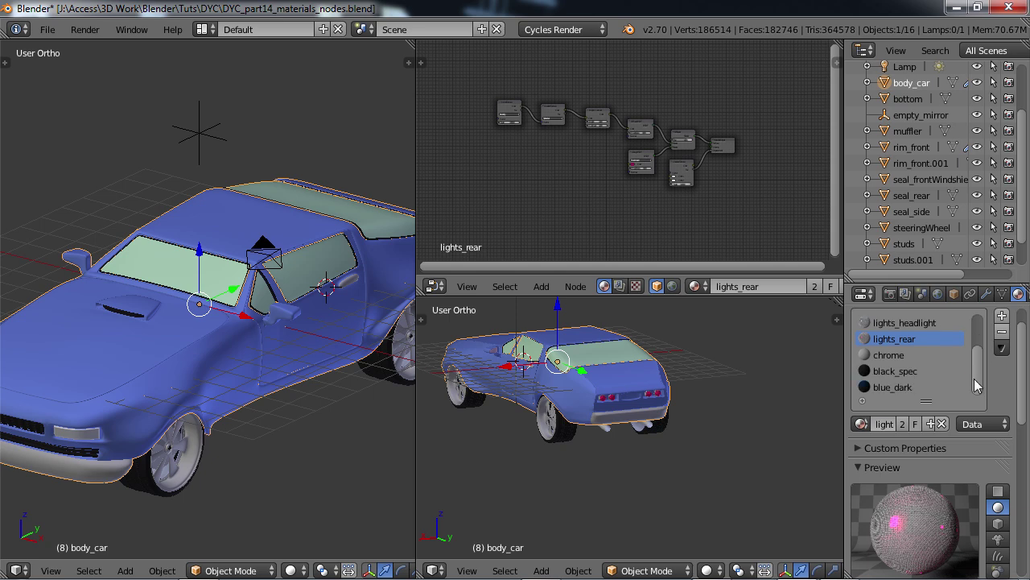
click(889, 358)
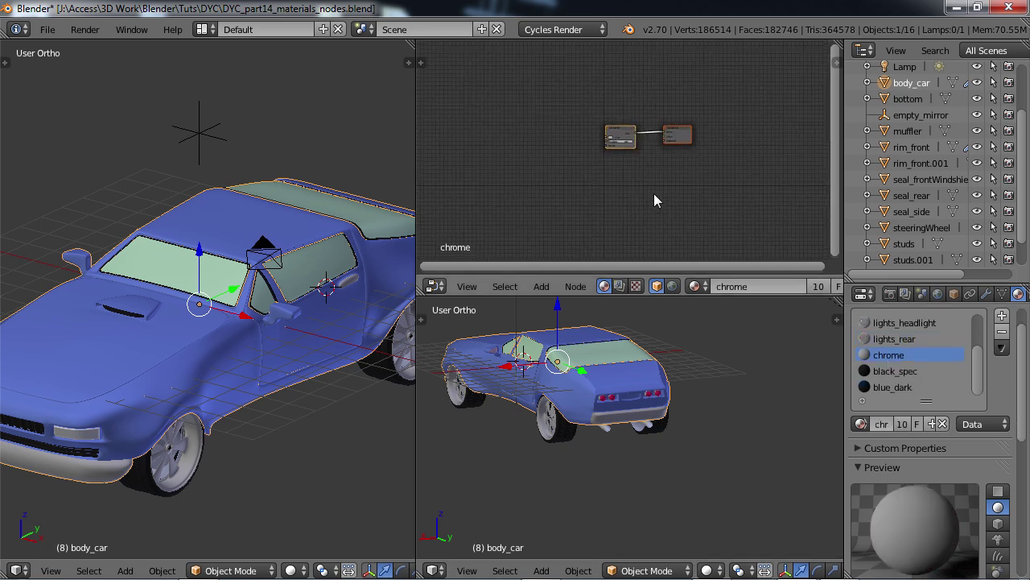
scroll(653, 193, up, 5)
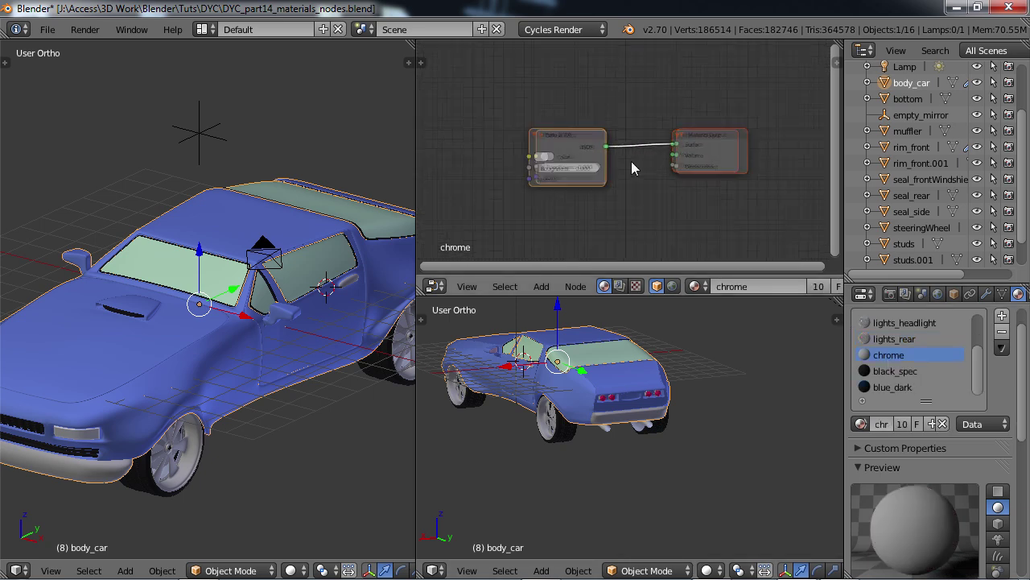
scroll(631, 168, up, 2)
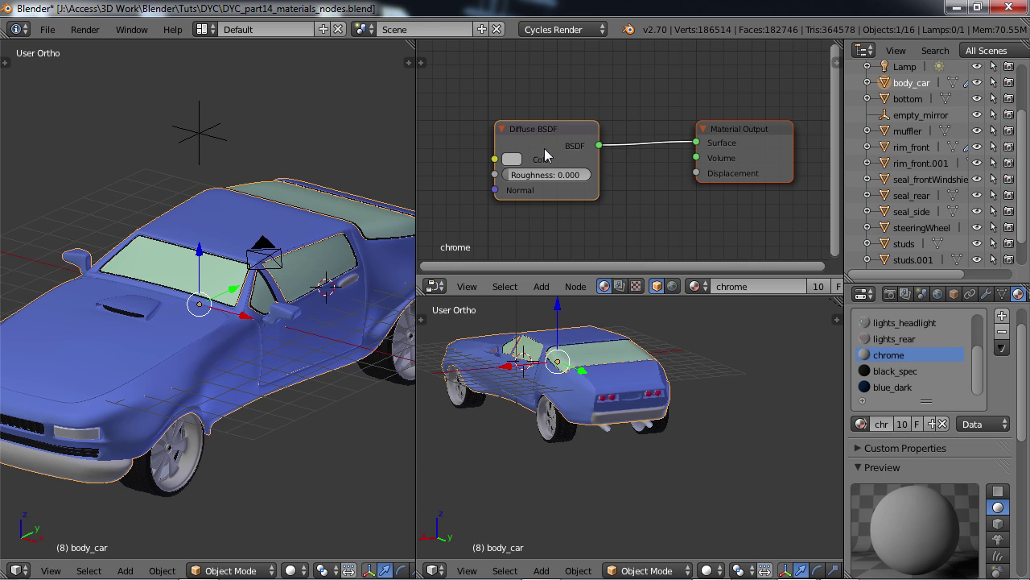
click(545, 148)
key(x)
scroll(544, 142, down, 1)
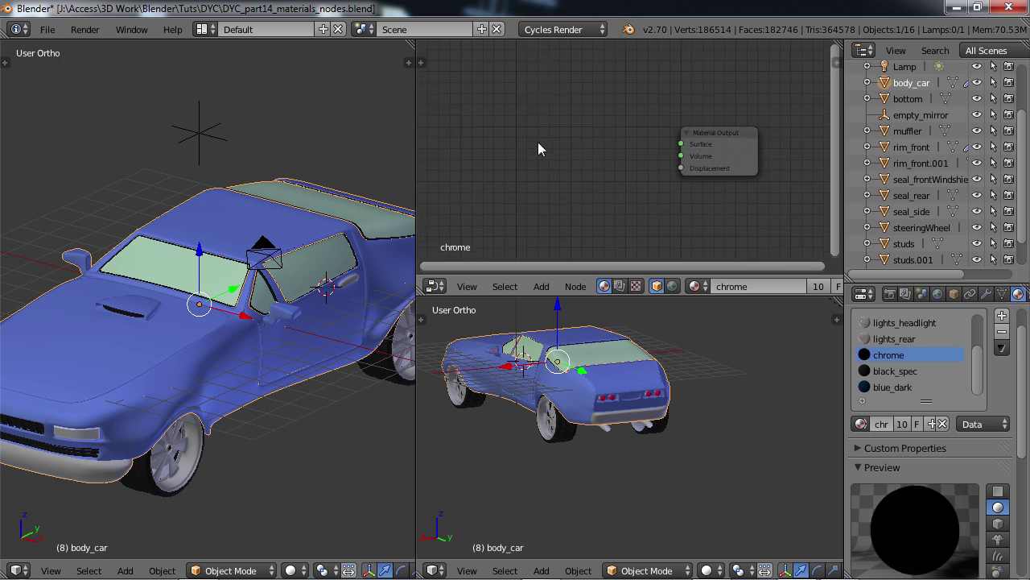
Add a Fresnel input node to the chrome material, placed above and to the left of the Material Output node.
key(shift+a)
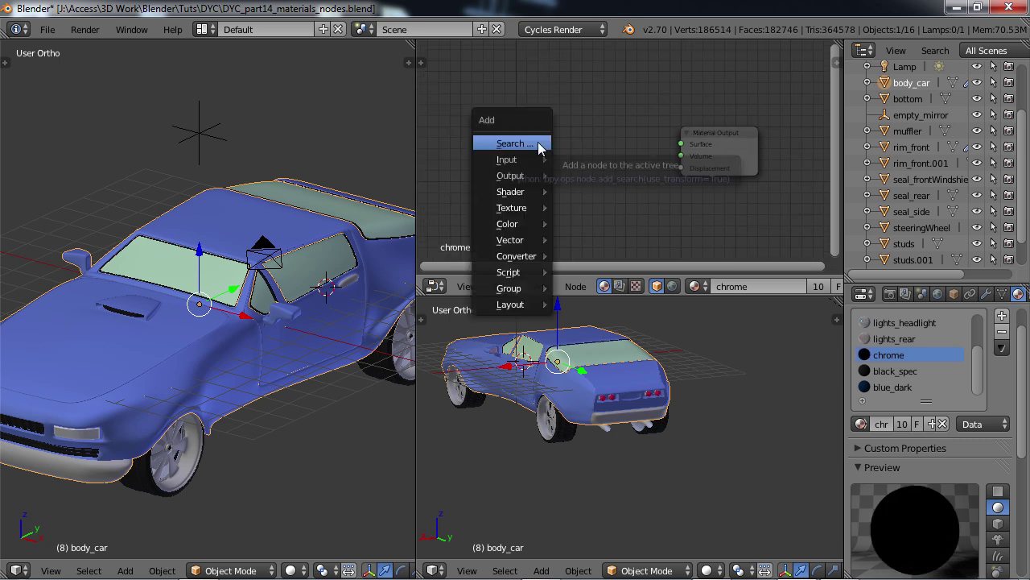
mouse_move(515, 159)
click(600, 212)
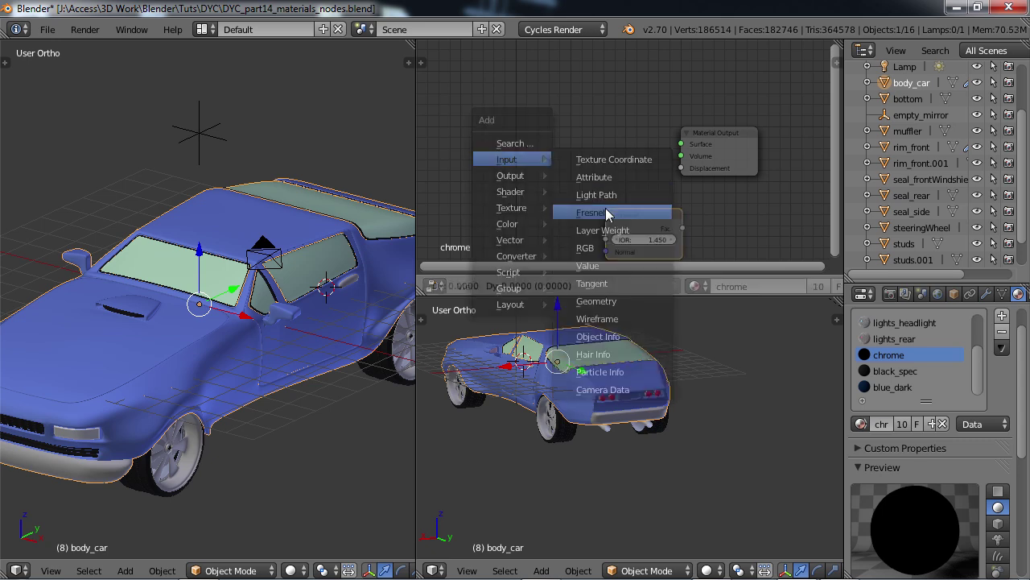
click(495, 65)
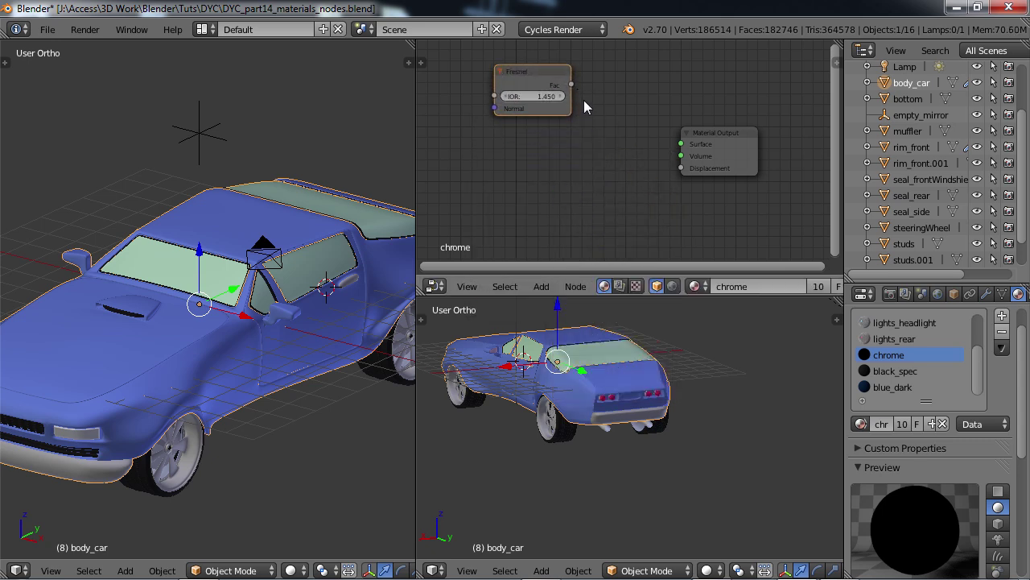
Add a Mix Shader node to the chrome material and space it out between the Fresnel and Material Output nodes.
key(shift+a)
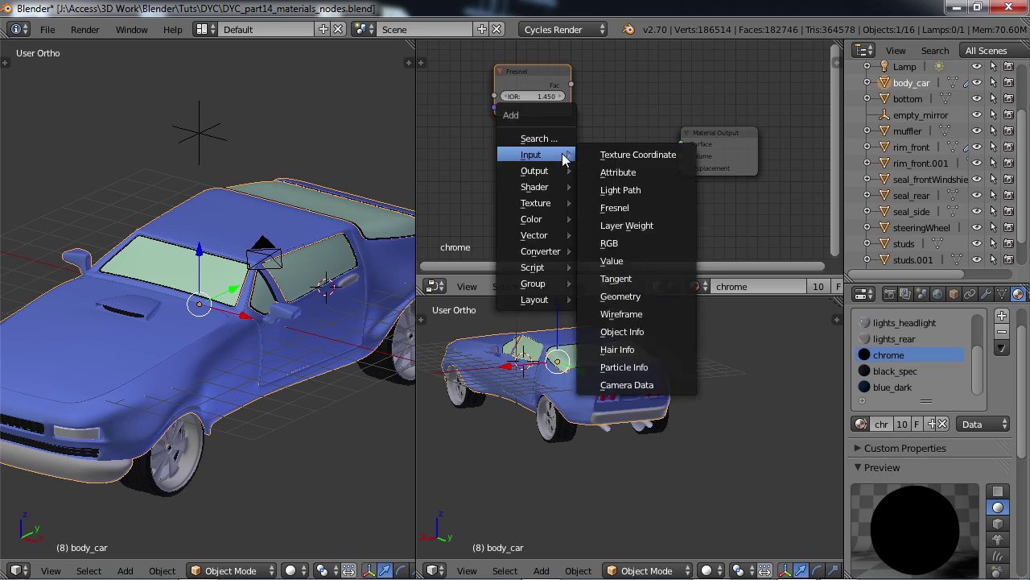
mouse_move(553, 192)
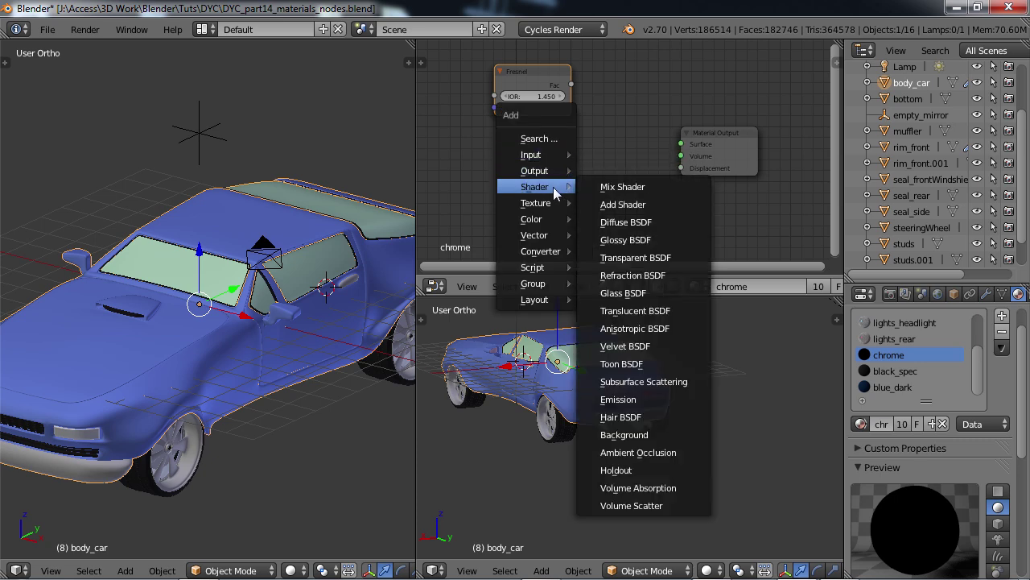
click(612, 188)
click(583, 130)
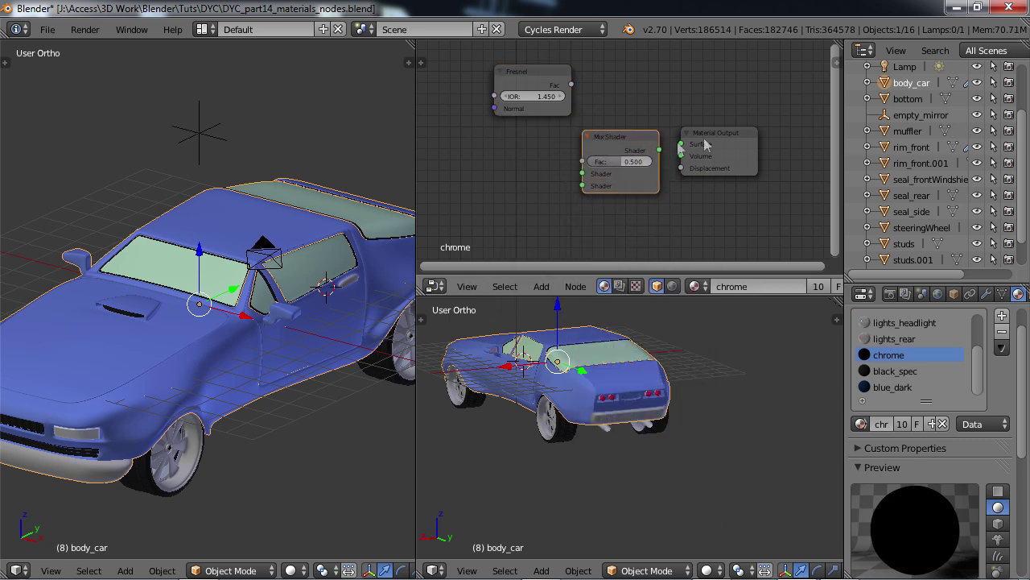
drag(723, 145, 780, 158)
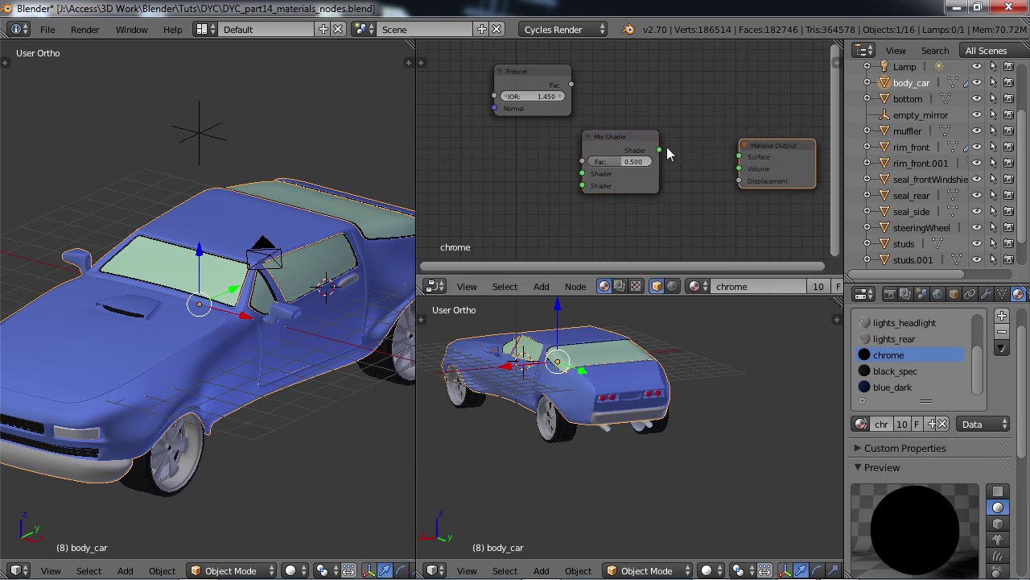
drag(621, 153, 665, 146)
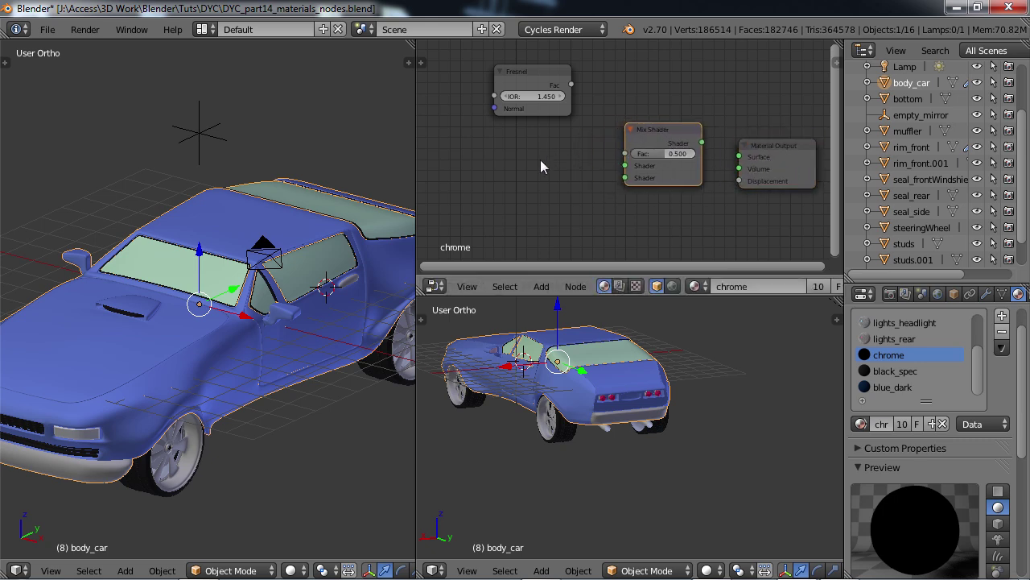
Add a Diffuse BSDF node below the Fresnel node and a Glossy BSDF node beneath it.
key(shift+a)
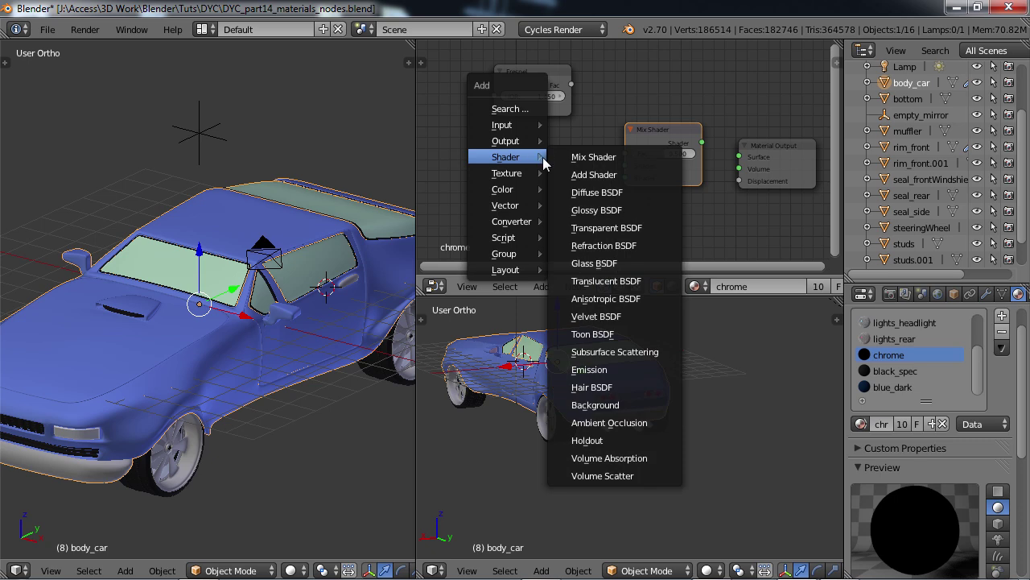
click(597, 192)
click(505, 147)
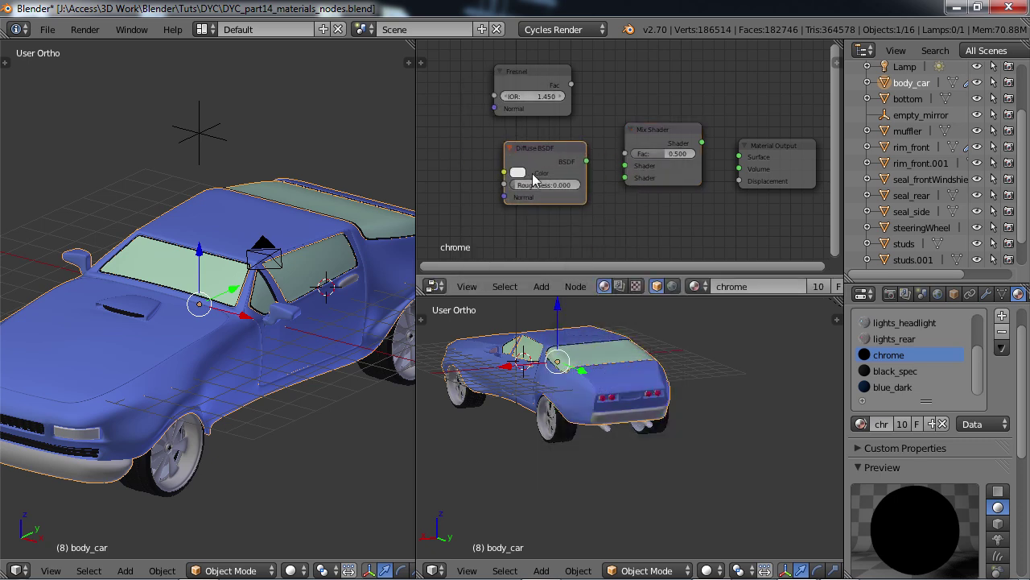
key(shift+a)
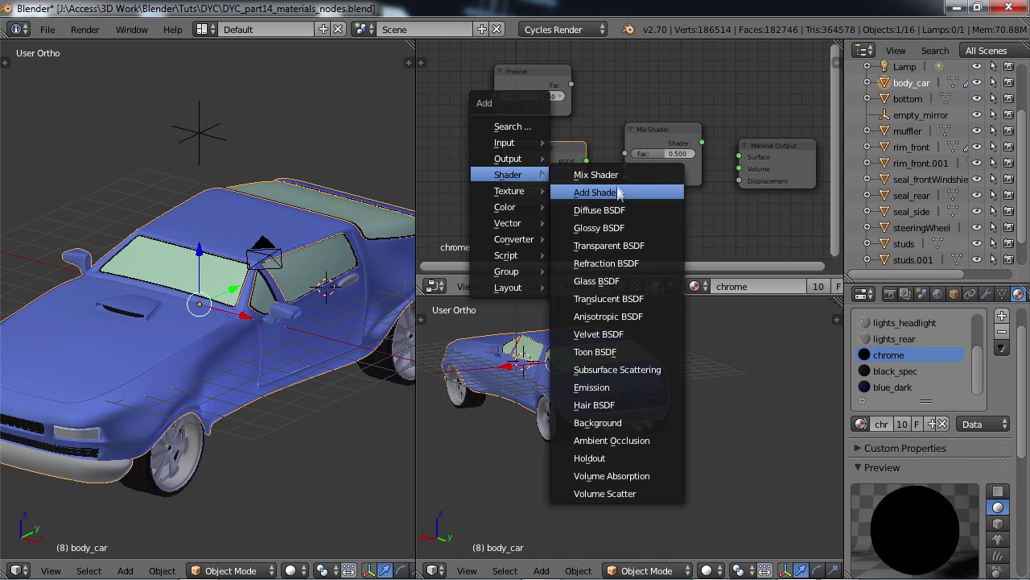
click(609, 231)
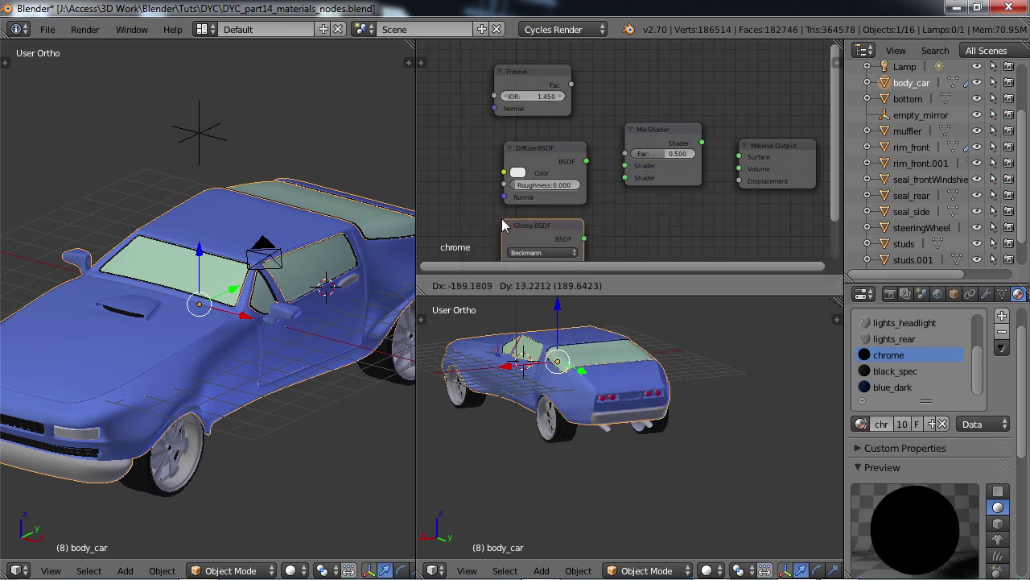
click(507, 225)
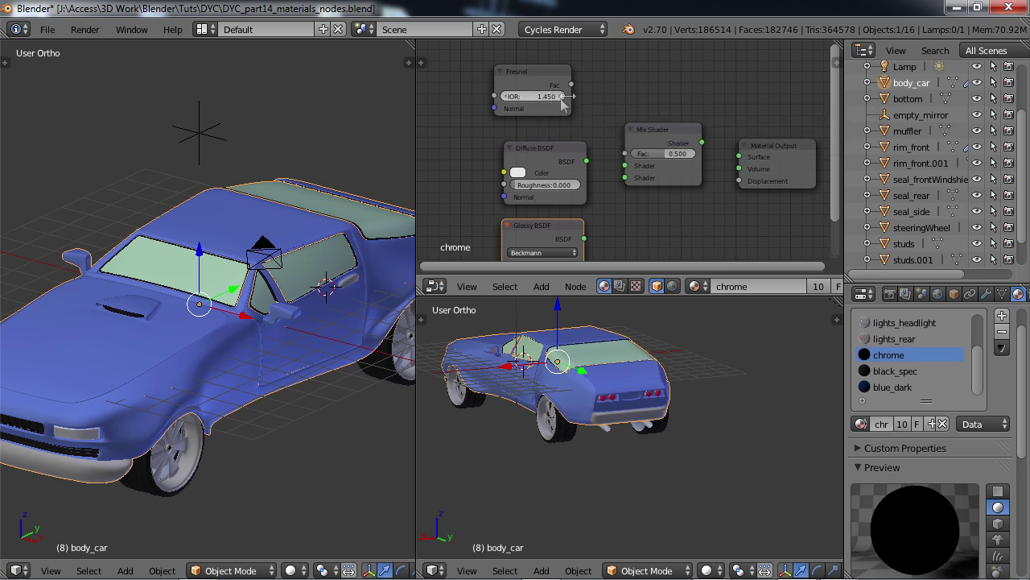
Link the Fresnel output to the Mix Shader's Fac input and swap the Glossy and Diffuse nodes so Glossy sits above.
drag(572, 84, 626, 153)
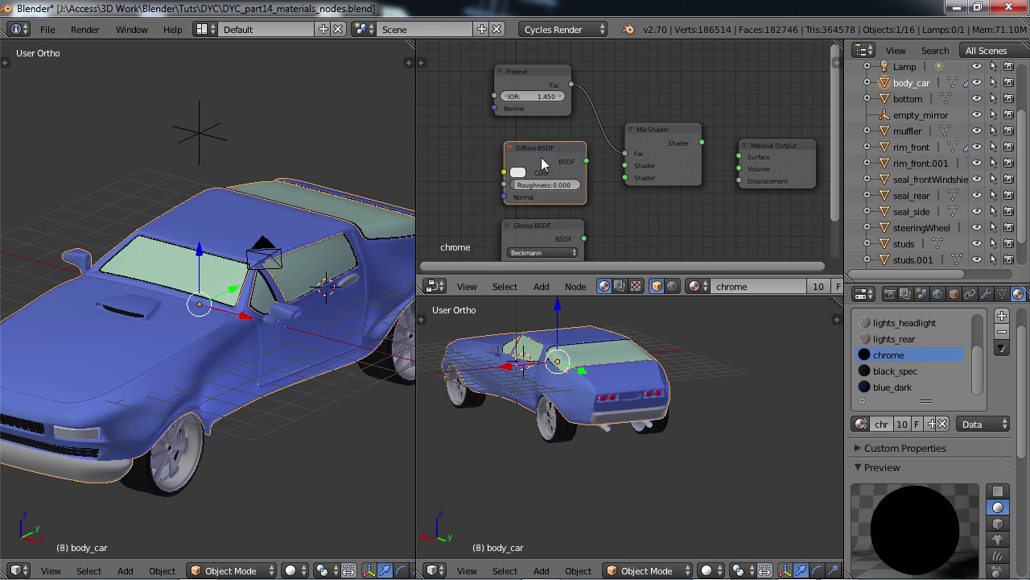
drag(542, 164, 659, 205)
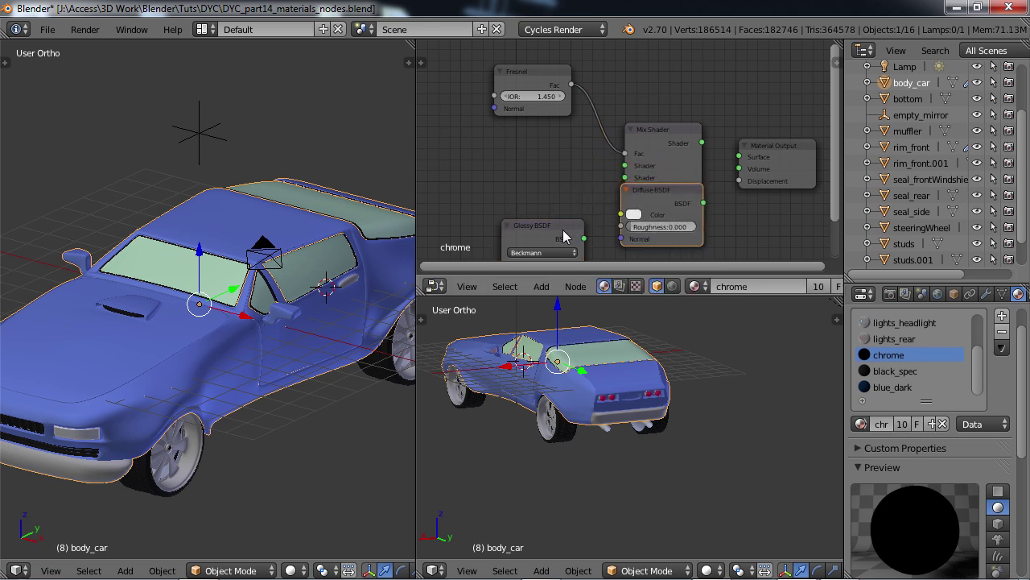
drag(532, 228, 525, 145)
drag(659, 210, 533, 256)
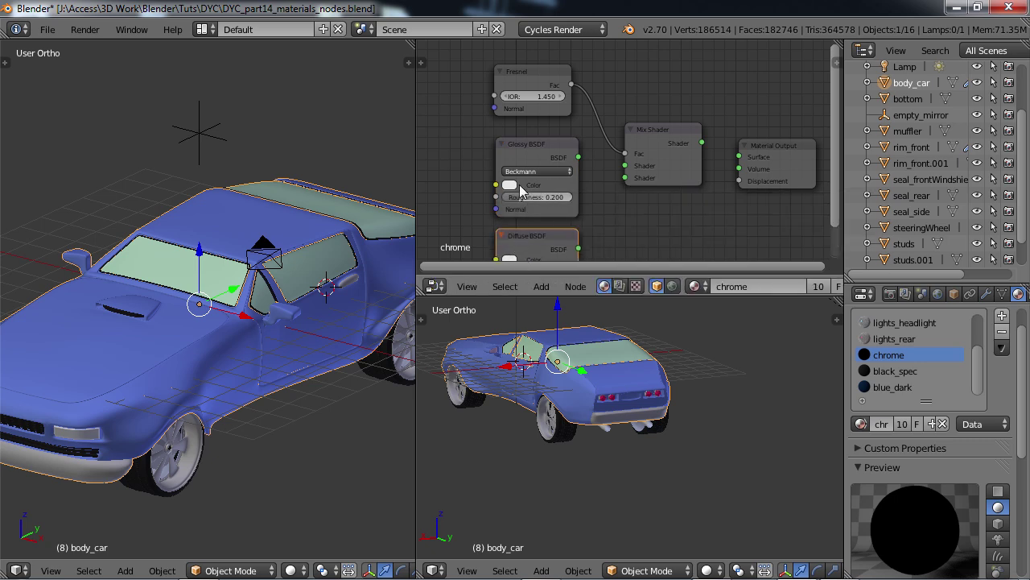
Set the Glossy BSDF roughness to 0.010 and link the node to the Mix Shader's first Shader input.
click(555, 197)
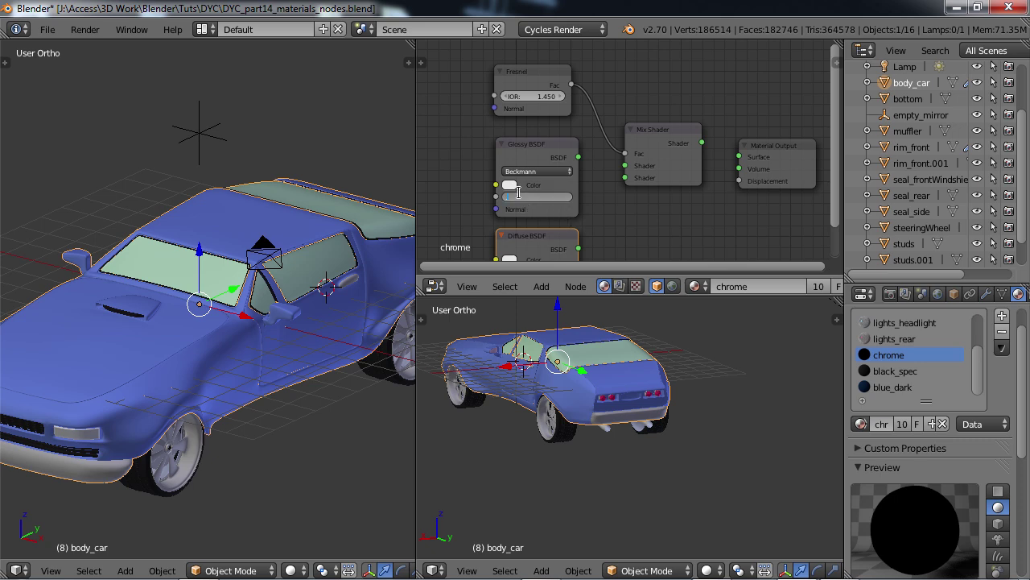
text(.01)
key(Return)
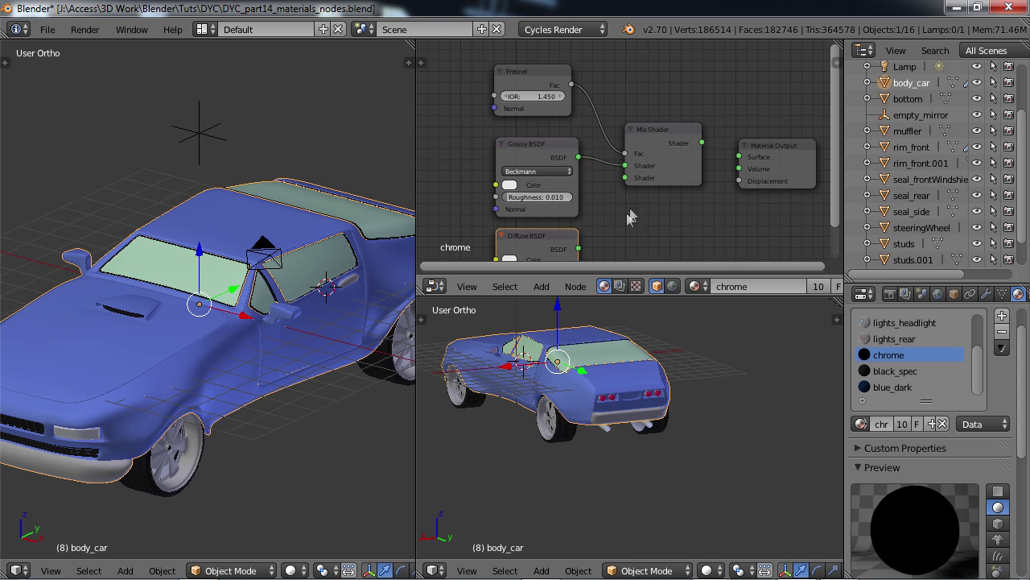
Darken the Diffuse BSDF color to a grey with a value of about 0.27 and set its roughness to 0.100.
middle_drag(628, 222, 642, 148)
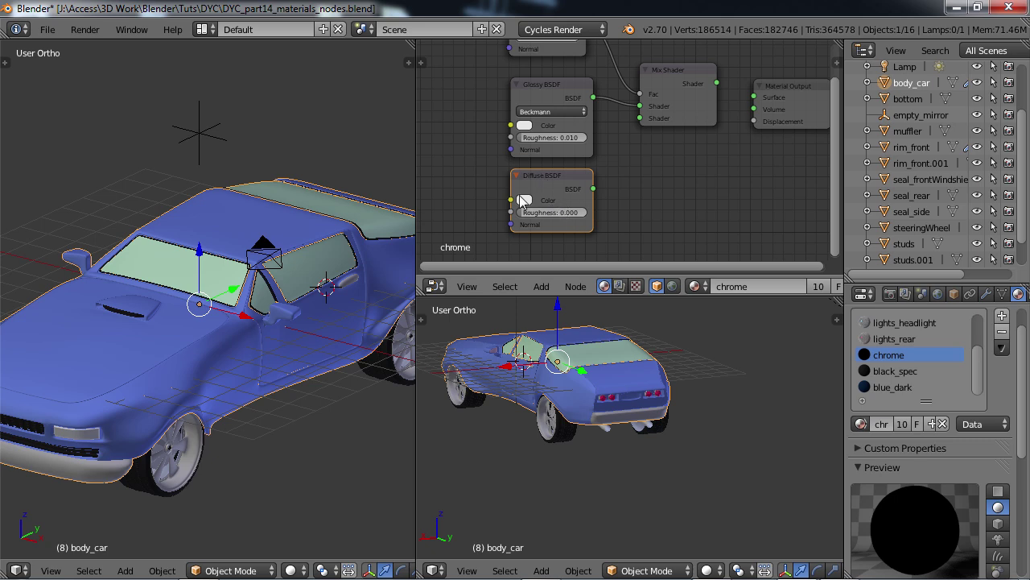
click(524, 200)
drag(613, 48, 614, 74)
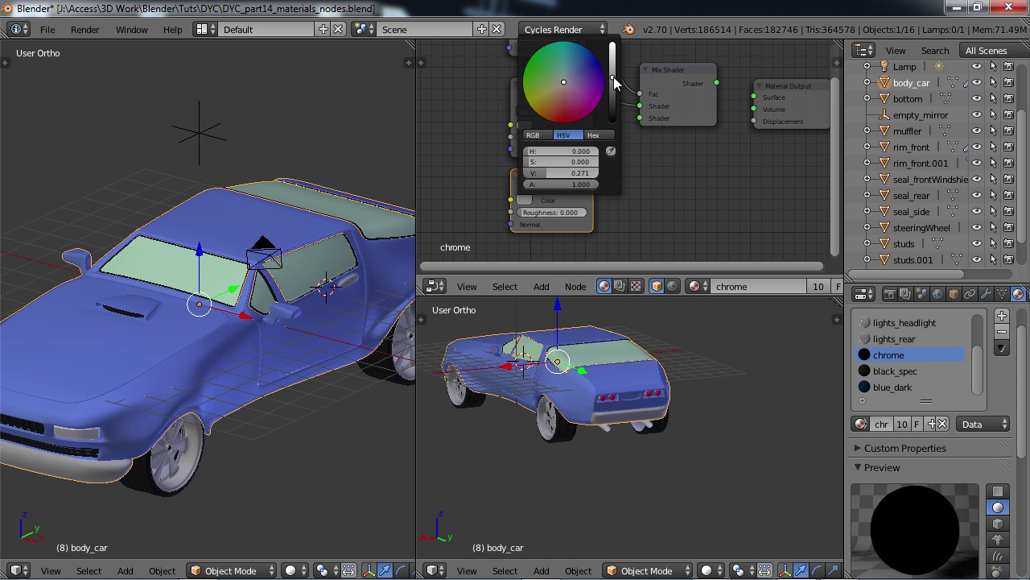
click(553, 213)
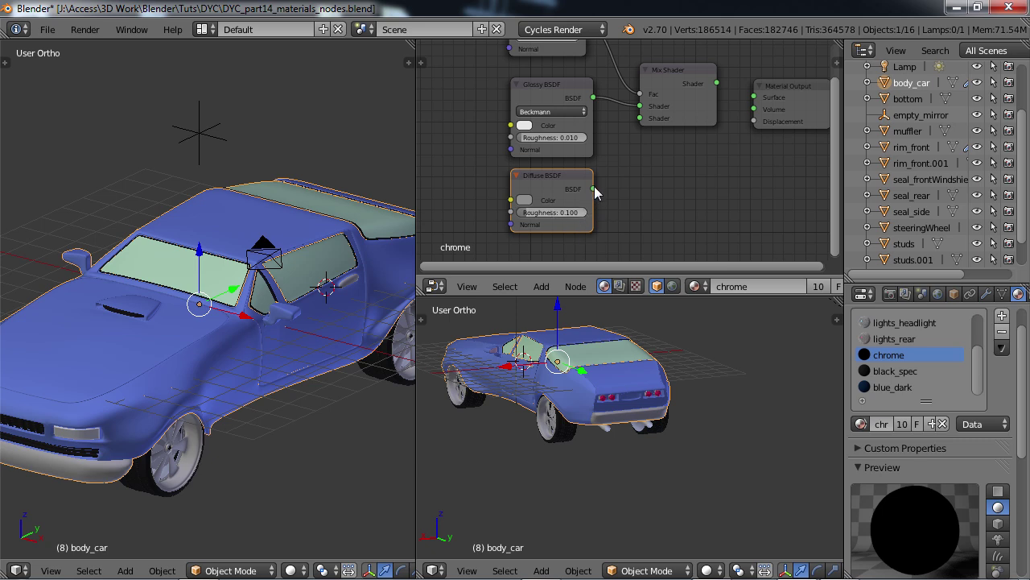
Link the Diffuse BSDF to the Mix Shader's second Shader input and the Mix Shader to the Material Output's Surface.
drag(594, 189, 641, 118)
middle_drag(714, 126, 604, 172)
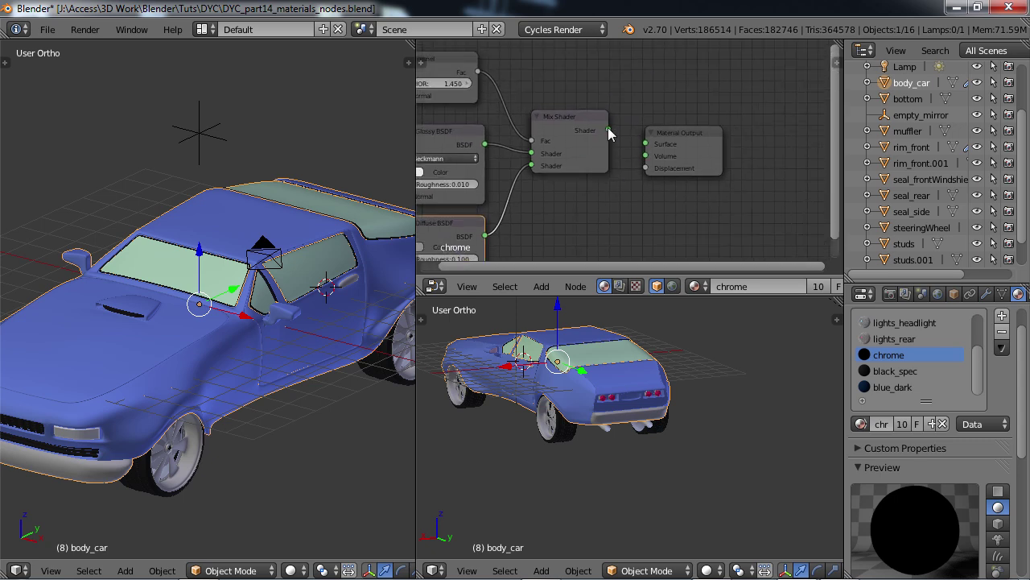
drag(608, 133, 646, 155)
scroll(636, 190, down, 1)
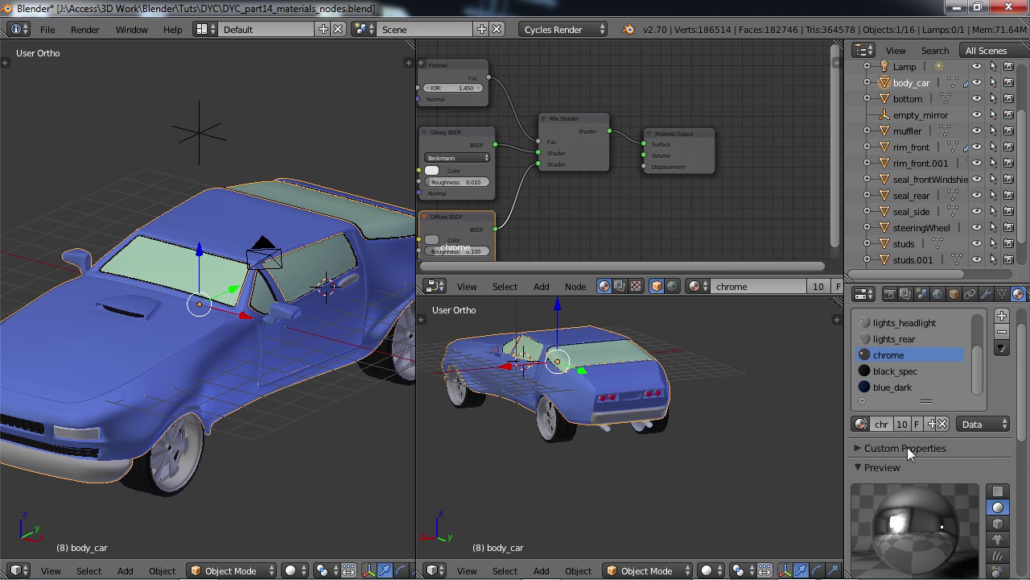
Examine the complete chrome node network in an enlarged view and return to the normal layout.
key(ctrl+Up)
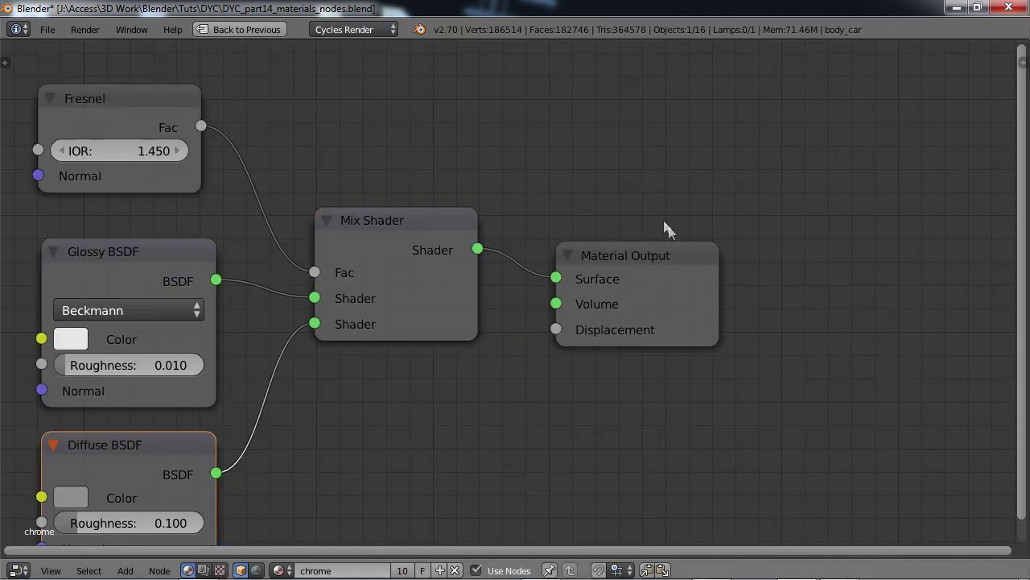
key(Home)
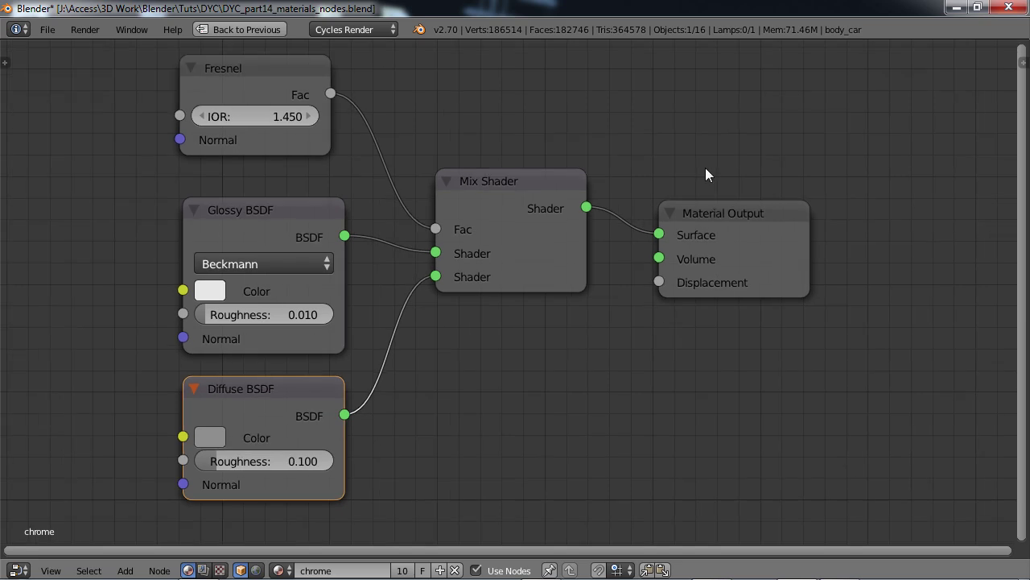
middle_drag(644, 180, 660, 196)
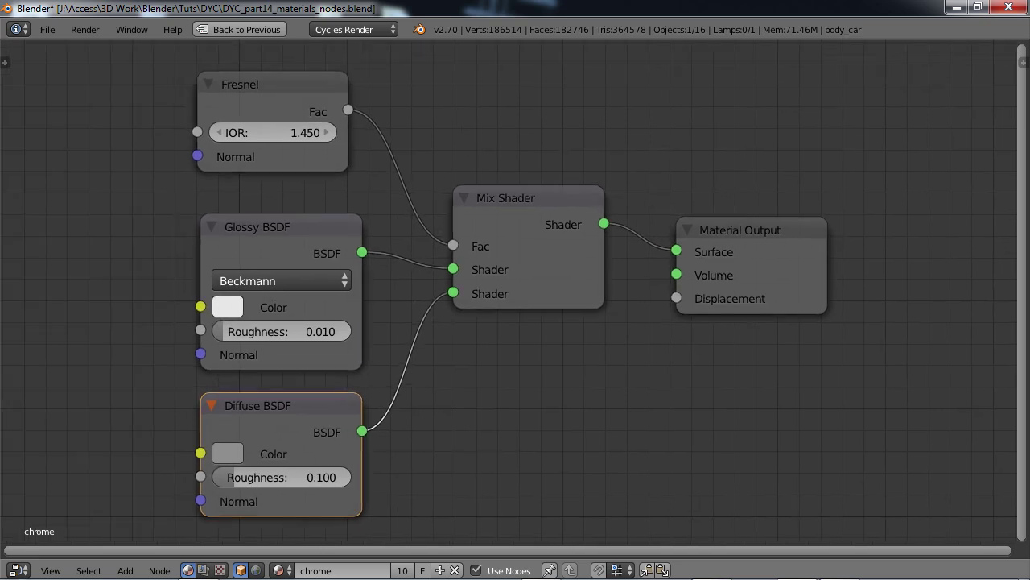
key(ctrl+Up)
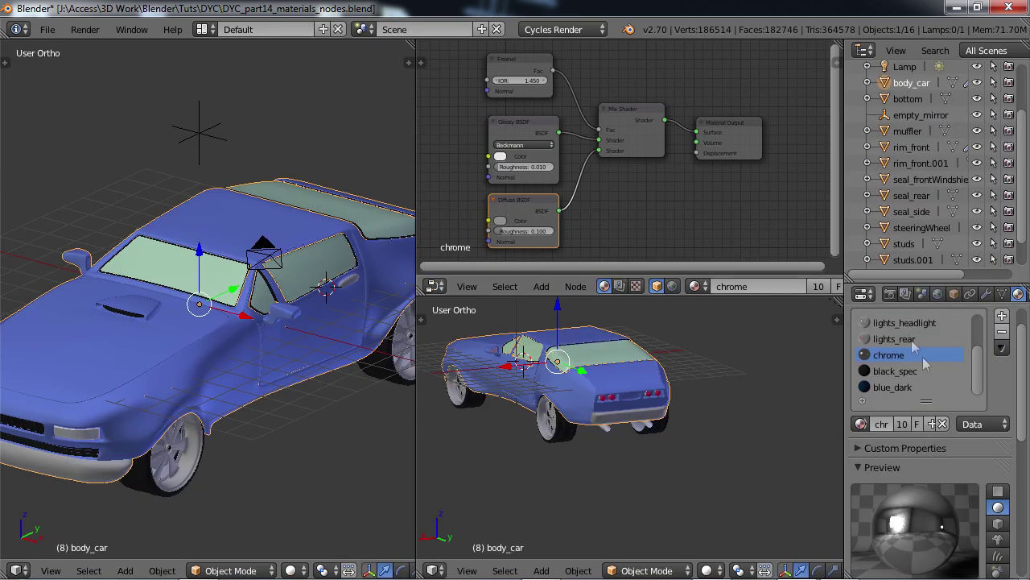
Make black_spec the active material and add a Mix Shader node below the link between Diffuse BSDF and Material Output.
click(899, 373)
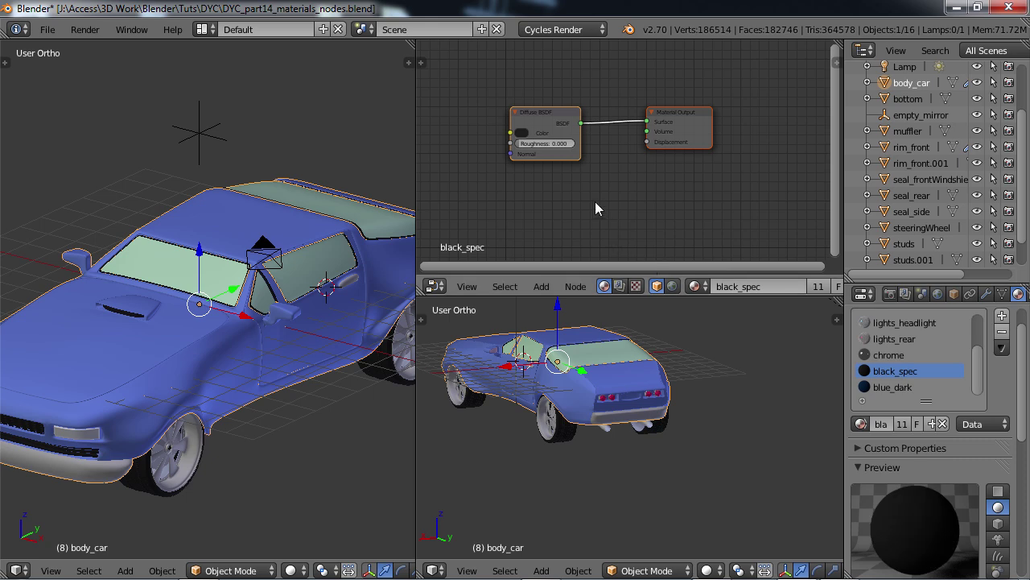
scroll(608, 199, up, 2)
middle_drag(601, 180, 638, 190)
scroll(639, 189, up, 1)
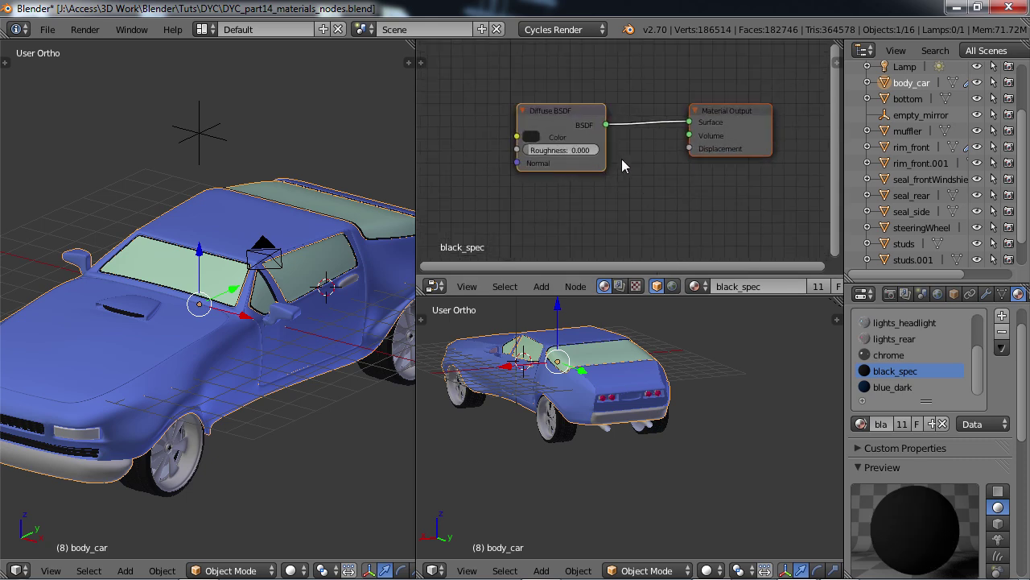
key(shift+a)
mouse_move(622, 160)
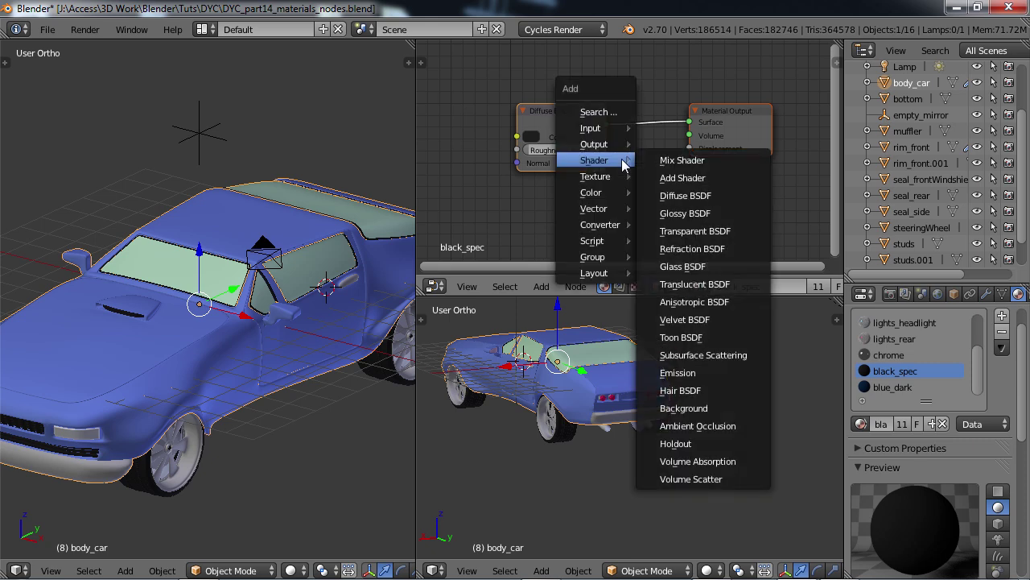
click(682, 160)
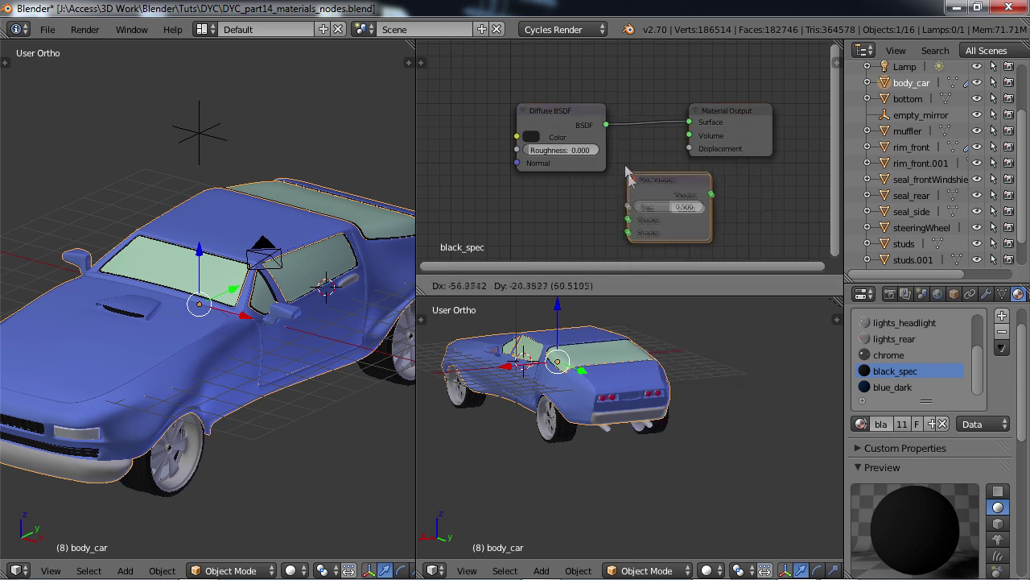
click(627, 172)
Add a Glossy BSDF node to black_spec and line it up below the Diffuse BSDF, away from the Material Output.
key(shift+a)
mouse_move(626, 162)
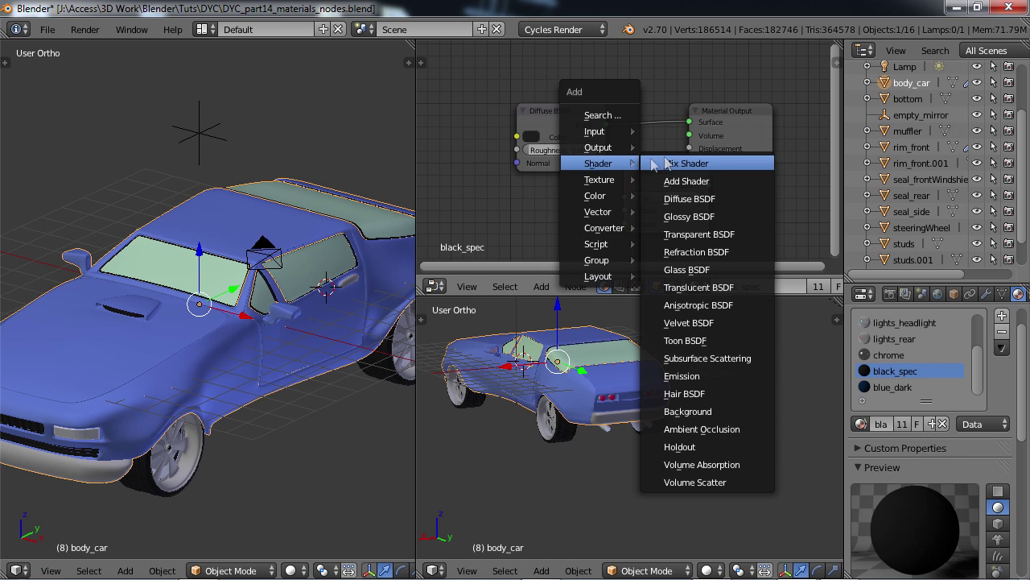
click(686, 217)
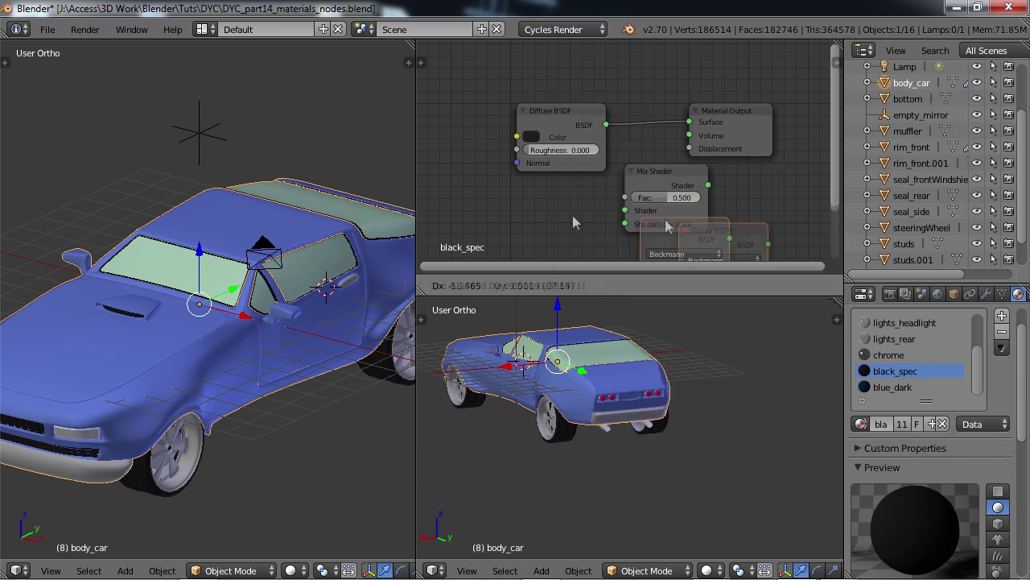
click(520, 195)
drag(559, 113, 501, 75)
drag(562, 205, 503, 177)
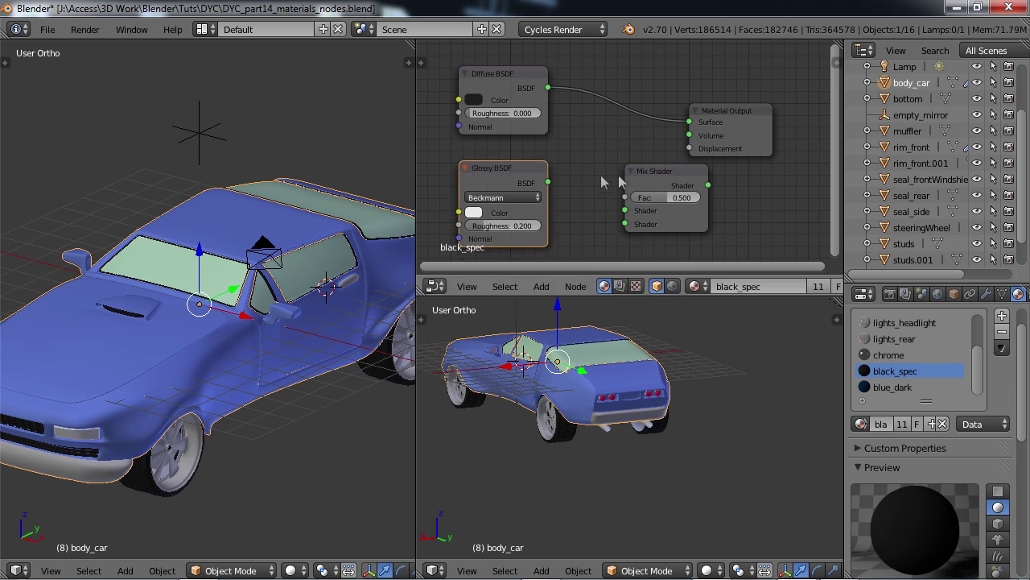
Wire the Mix Shader between Diffuse BSDF and Material Output with Glossy BSDF as its second shader, and set the Glossy roughness to 0.020.
drag(645, 178, 597, 110)
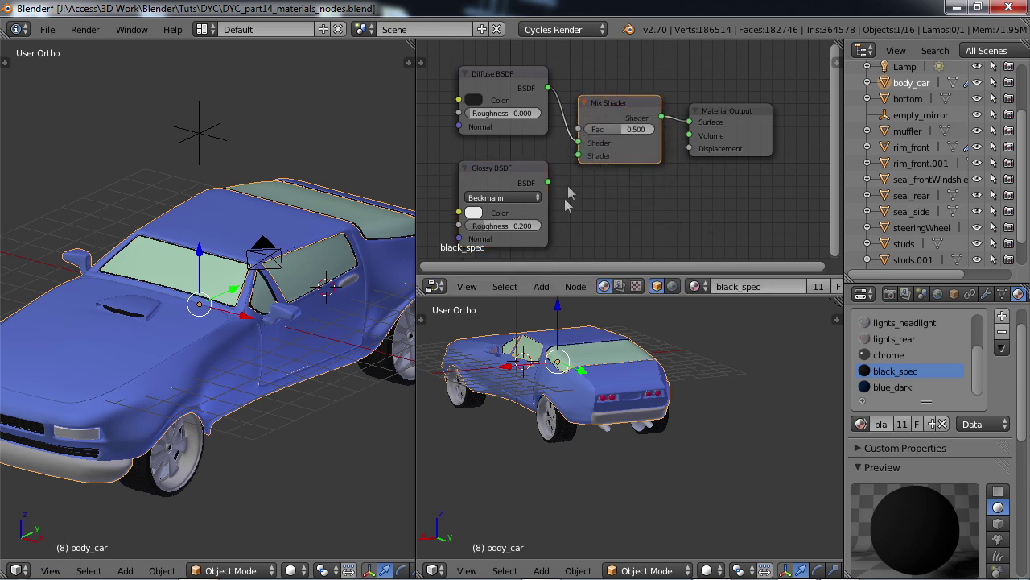
drag(548, 183, 577, 156)
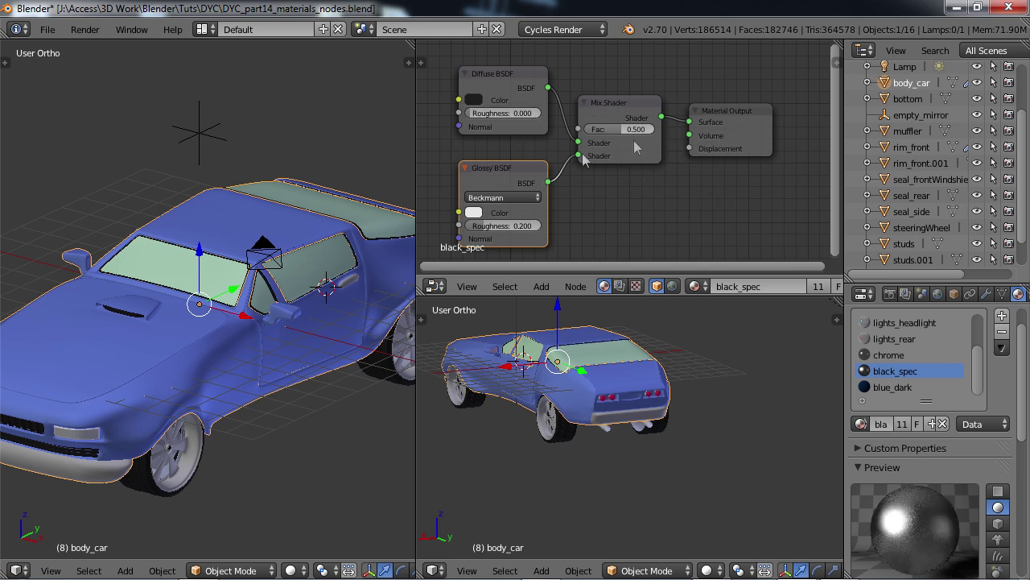
click(499, 226)
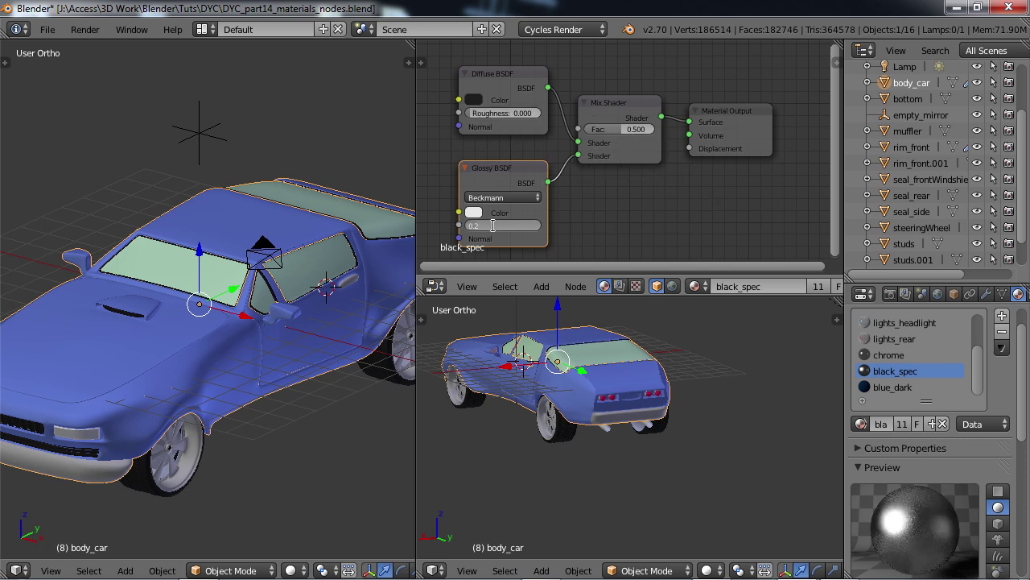
key(Return)
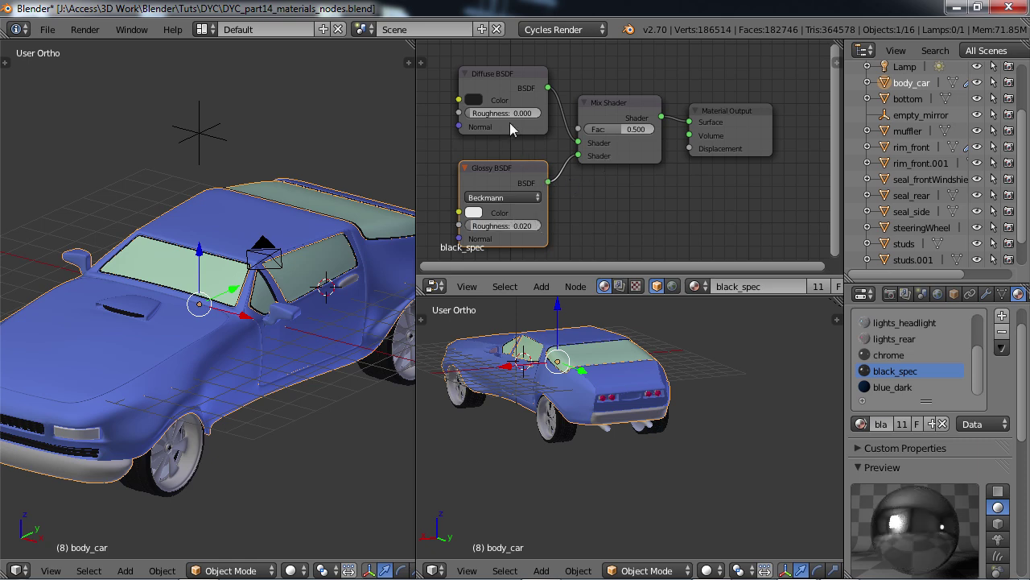
Darken the Glossy BSDF color of black_spec to dark grey and set the Mix Shader factor to 0.582.
click(475, 213)
drag(569, 53, 582, 109)
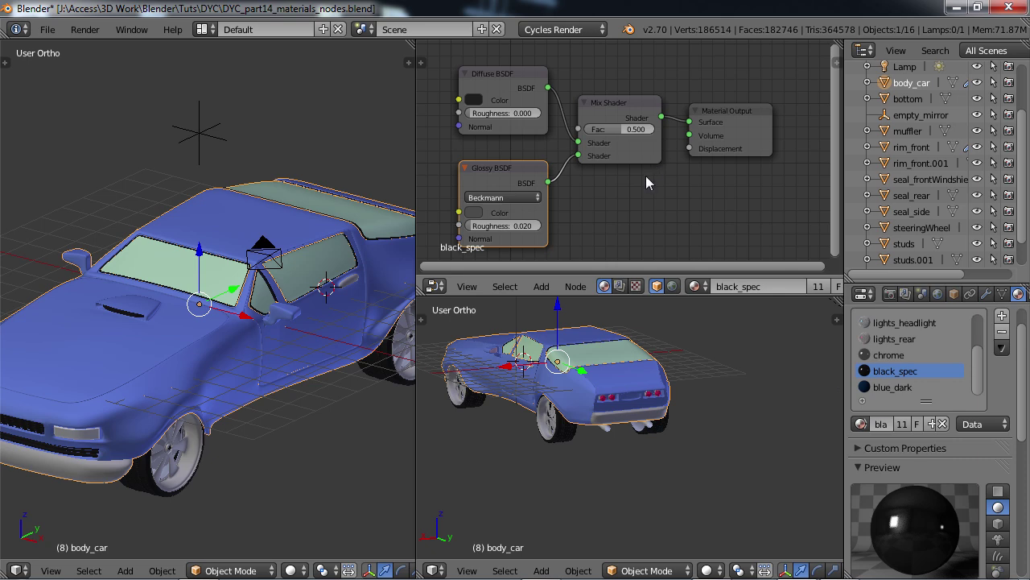
middle_drag(643, 187, 675, 188)
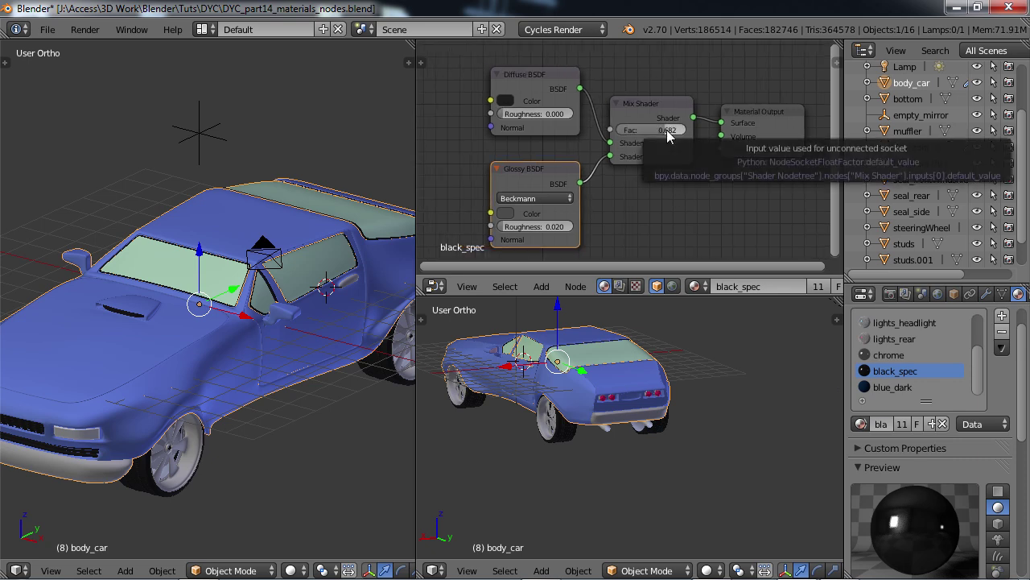
mouse_move(668, 137)
mouse_down()
mouse_move(641, 137)
mouse_move(659, 134)
mouse_up()
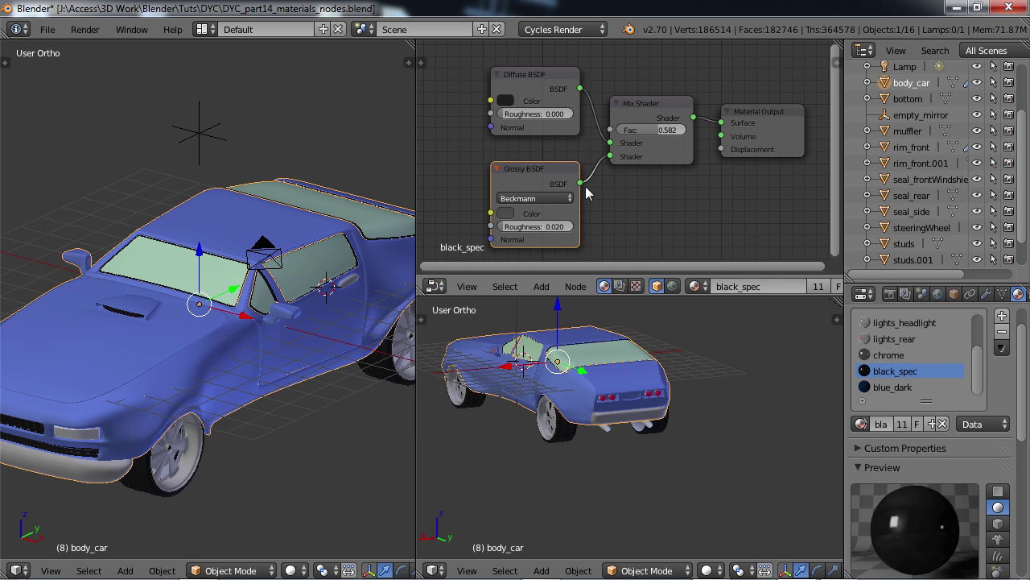
scroll(697, 177, down, 1)
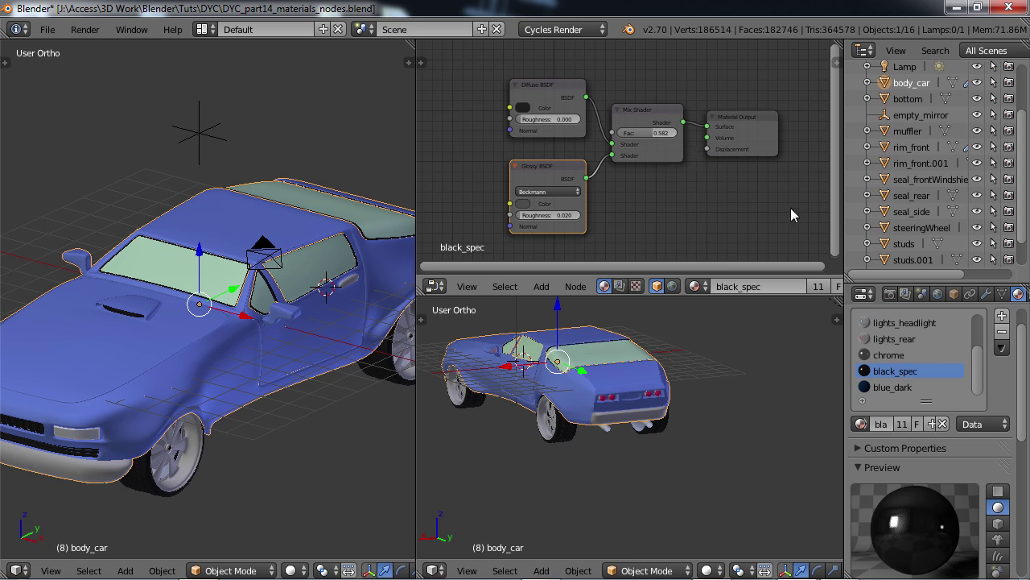
Make blue_dark the active material and review its nodes, the car body and the list of available materials.
click(896, 388)
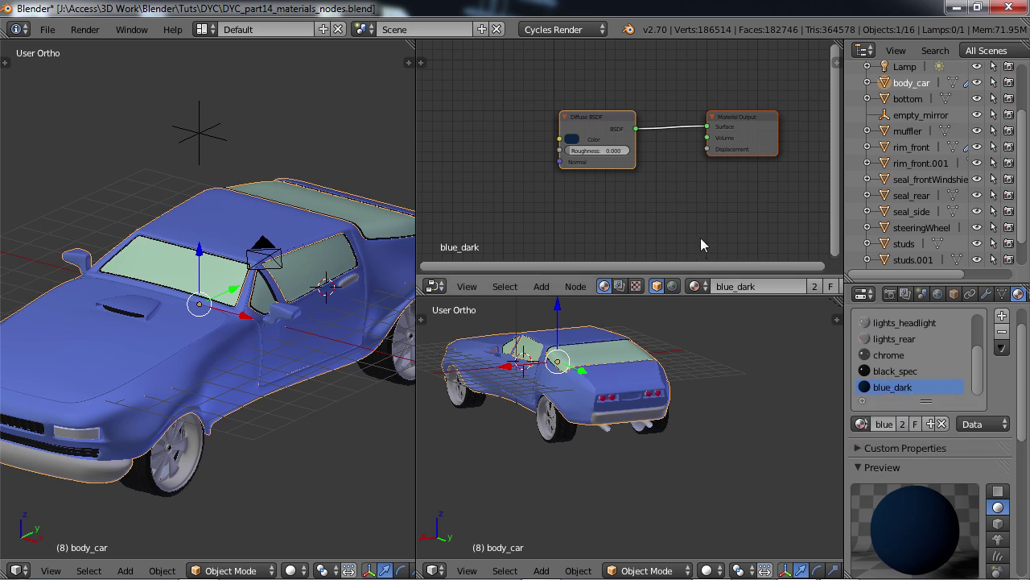
scroll(616, 215, down, 1)
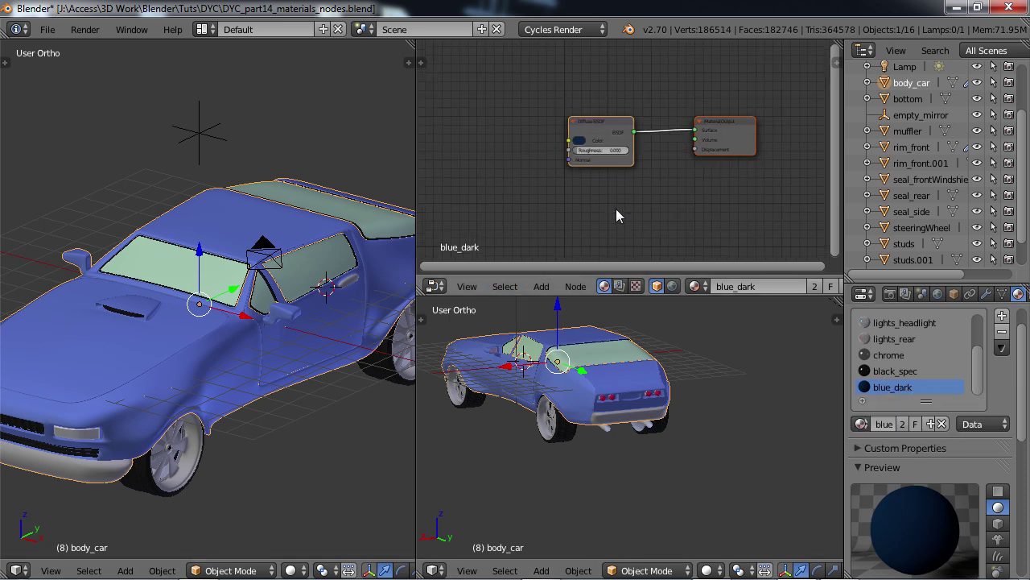
middle_drag(333, 362, 256, 383)
scroll(243, 385, up, 3)
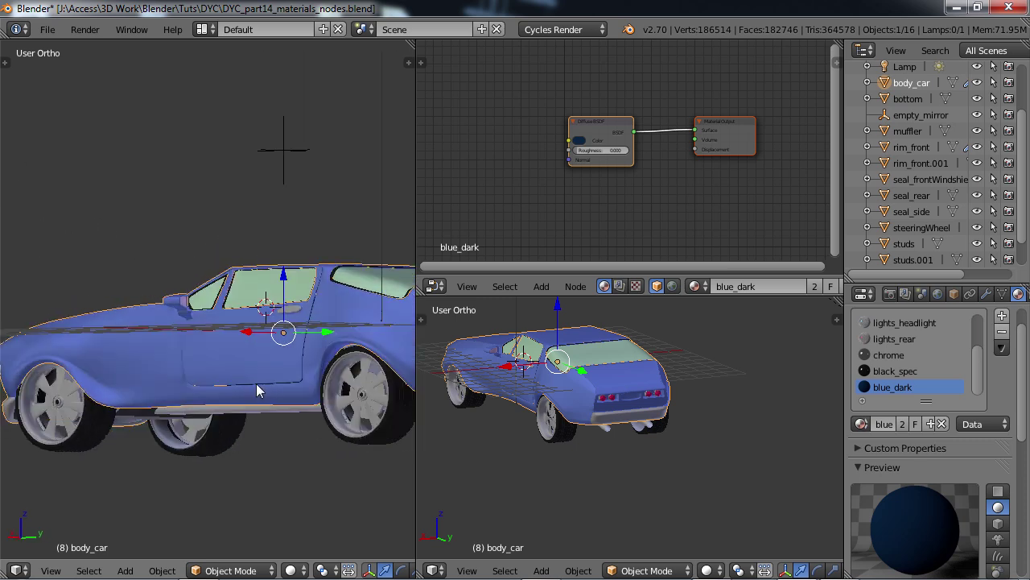
click(860, 424)
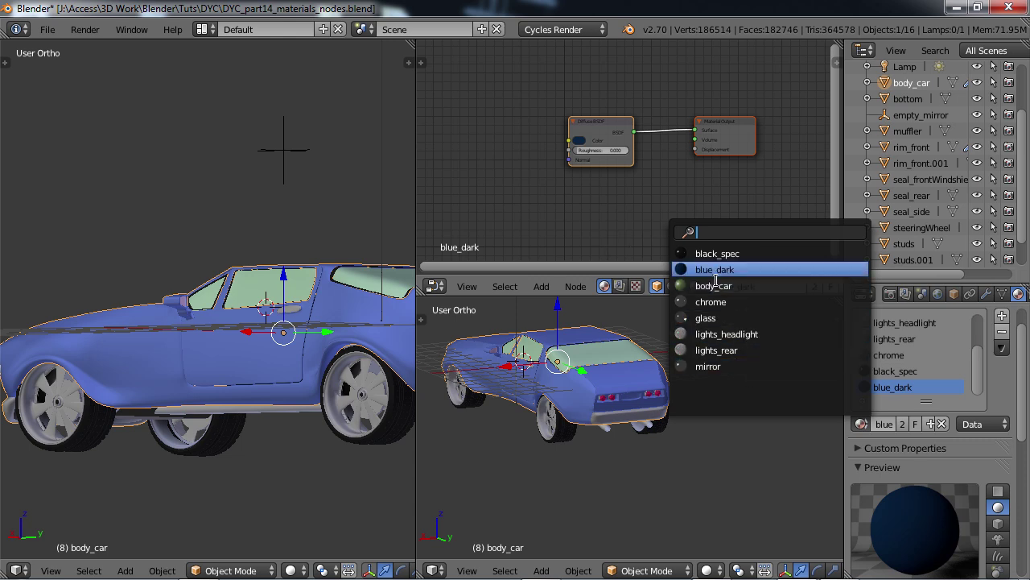
scroll(976, 370, up, 2)
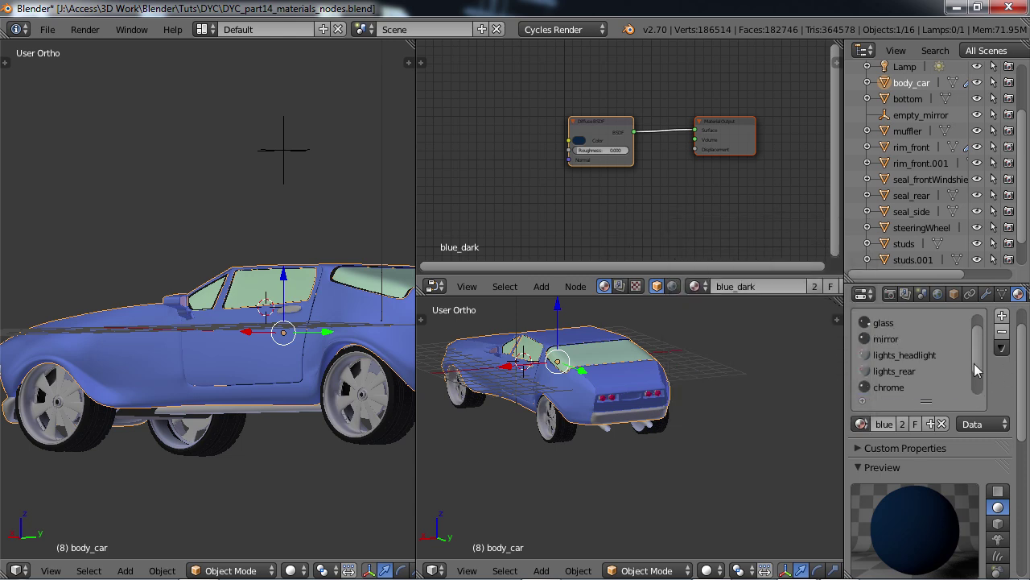
Save the scene over the existing file DYC_part14_materials_nodes.blend.
middle_drag(322, 386, 345, 372)
key(ctrl+s)
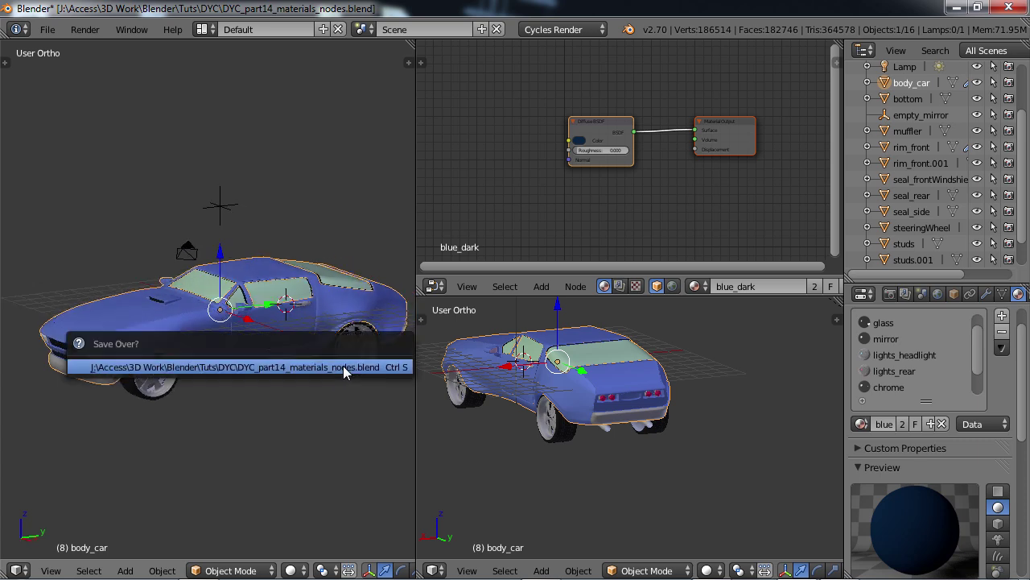
click(343, 366)
Enlarge the 3D view of the whole car to full size and switch it to rendered shading.
middle_drag(343, 365, 322, 342)
scroll(319, 335, down, 2)
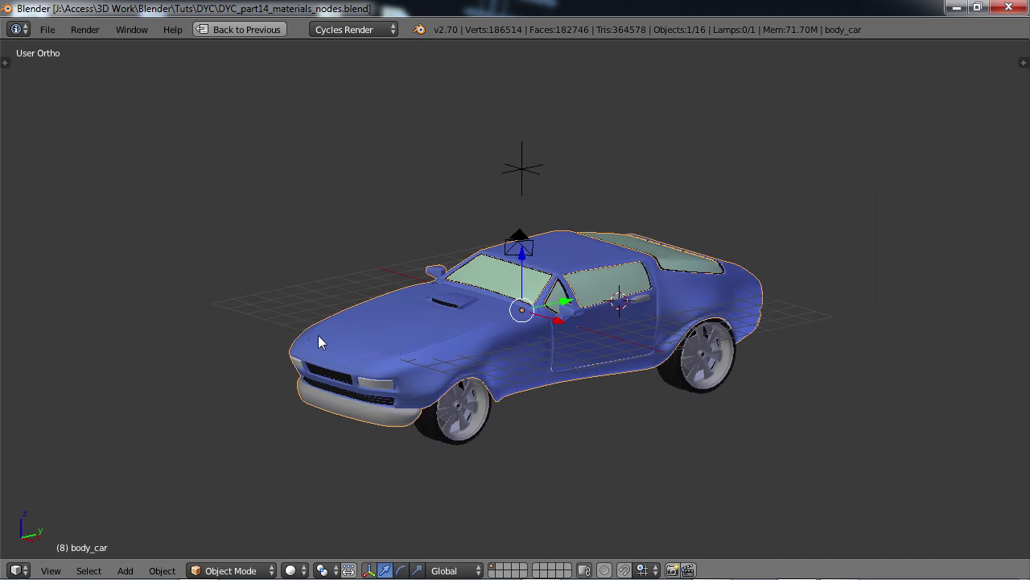
middle_drag(318, 335, 371, 348)
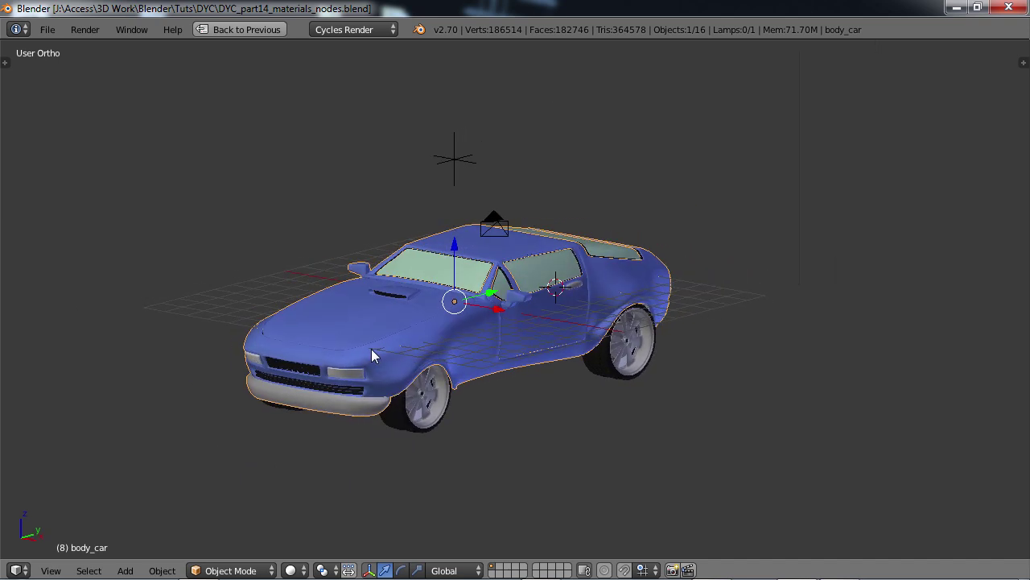
key(shift+z)
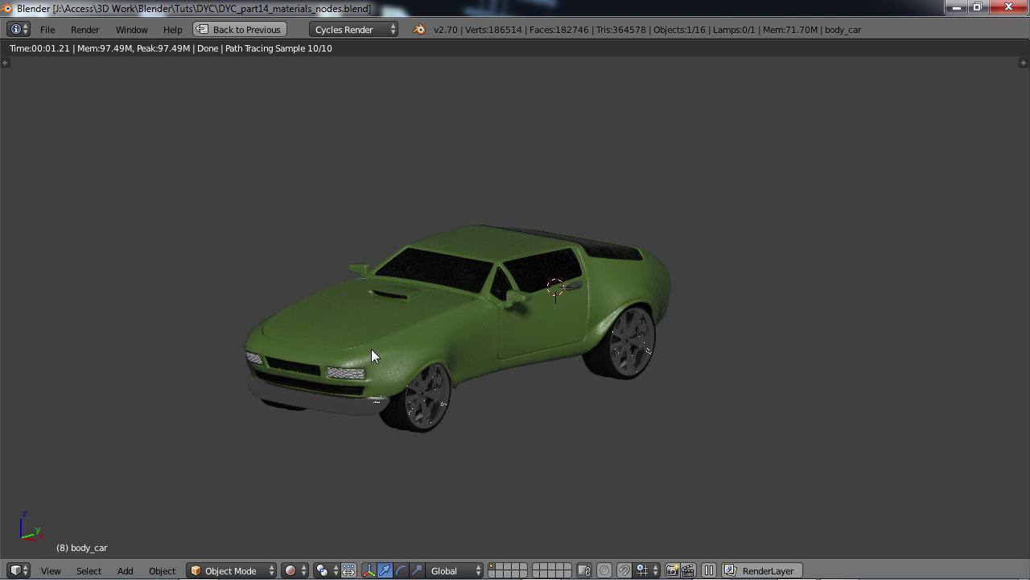
Examine the rendered car materials from the front and the front side, at a distance and close up.
middle_drag(491, 359, 553, 352)
scroll(541, 339, up, 2)
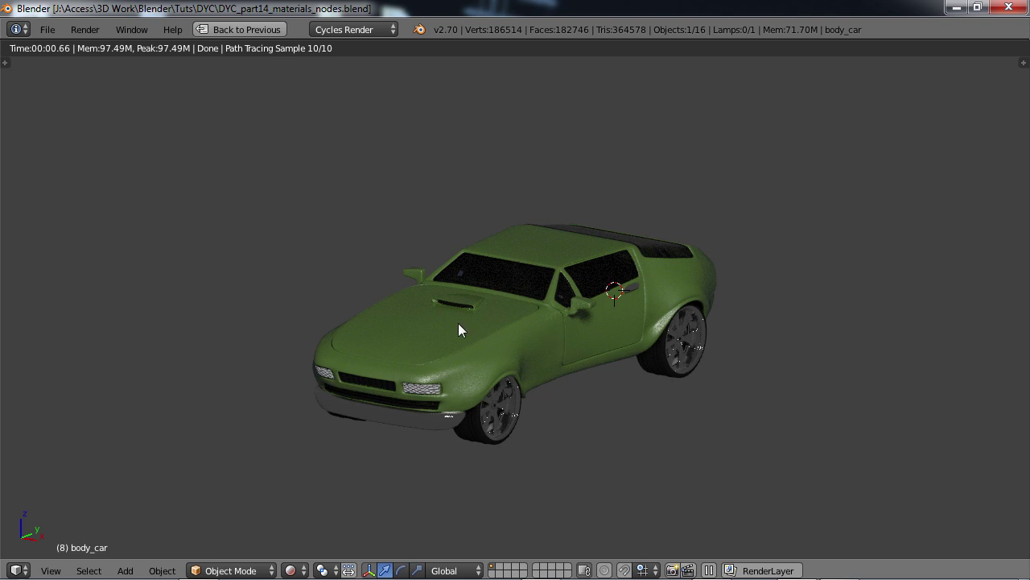
mouse_move(464, 336)
middle_down()
mouse_move(467, 327)
mouse_move(460, 342)
middle_up()
middle_drag(521, 320, 501, 337)
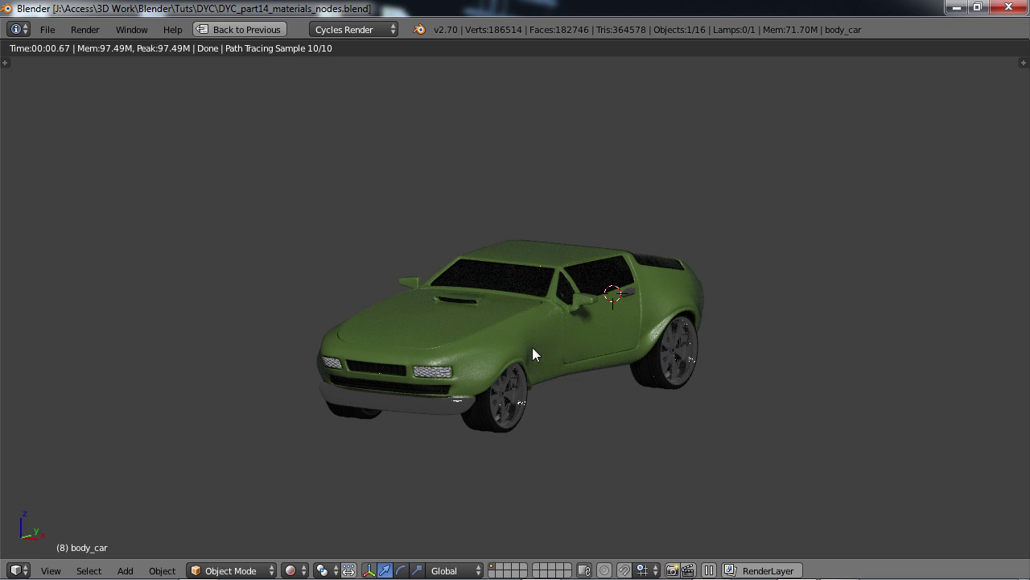
scroll(533, 347, down, 1)
scroll(543, 340, up, 2)
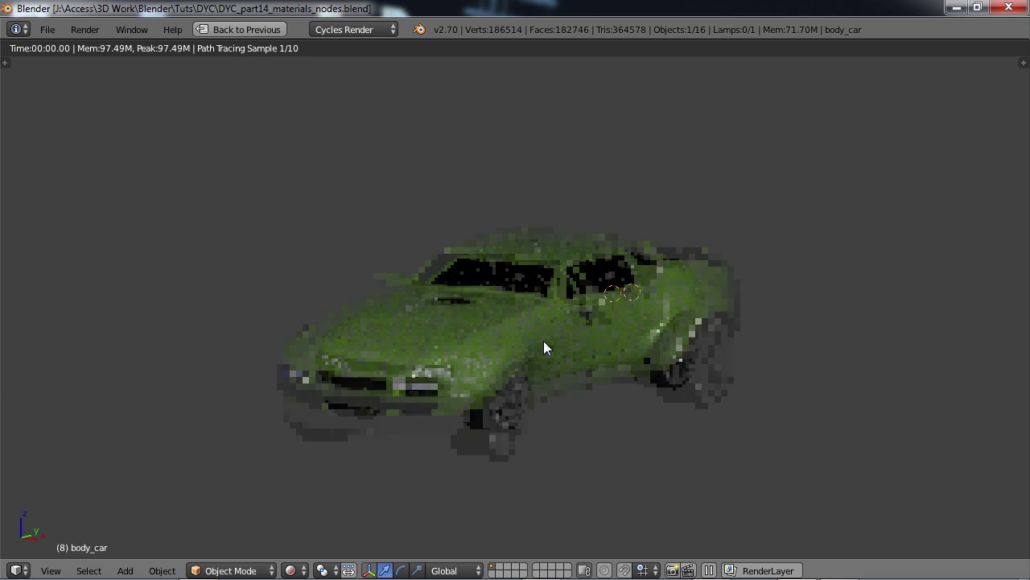
middle_drag(567, 354, 589, 363)
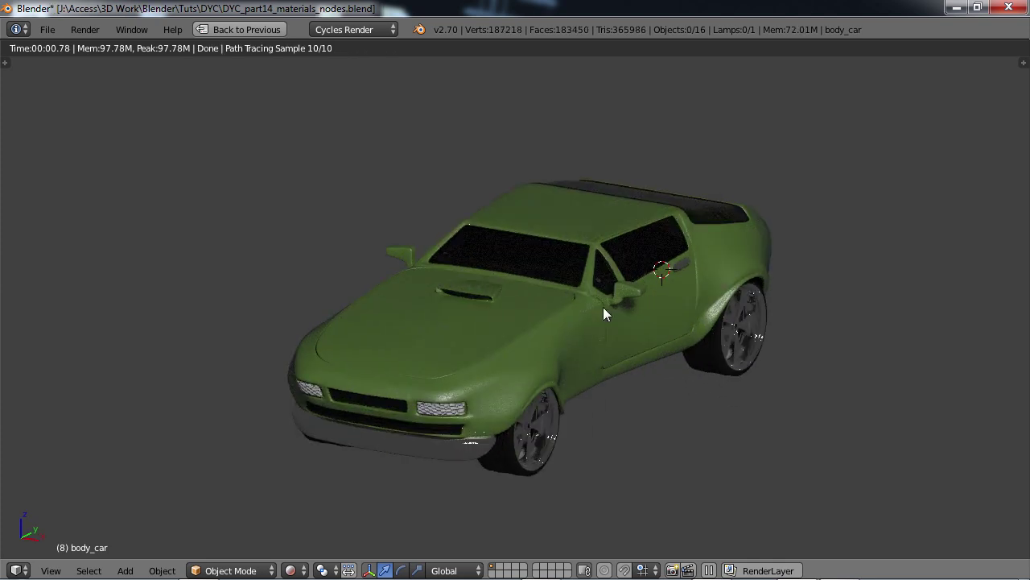
middle_drag(550, 330, 473, 341)
middle_drag(408, 369, 539, 327)
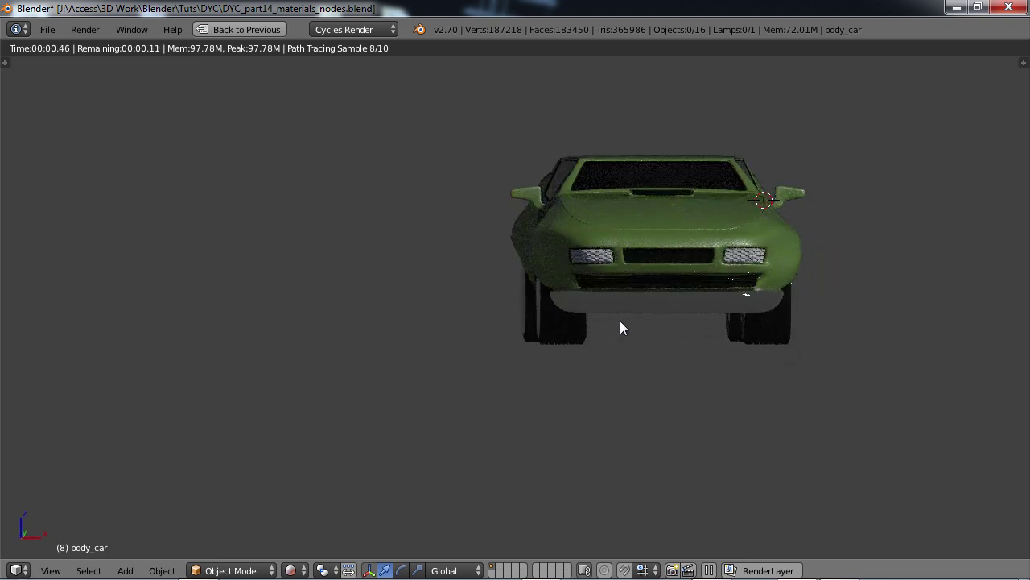
middle_drag(731, 299, 586, 354)
scroll(585, 348, up, 1)
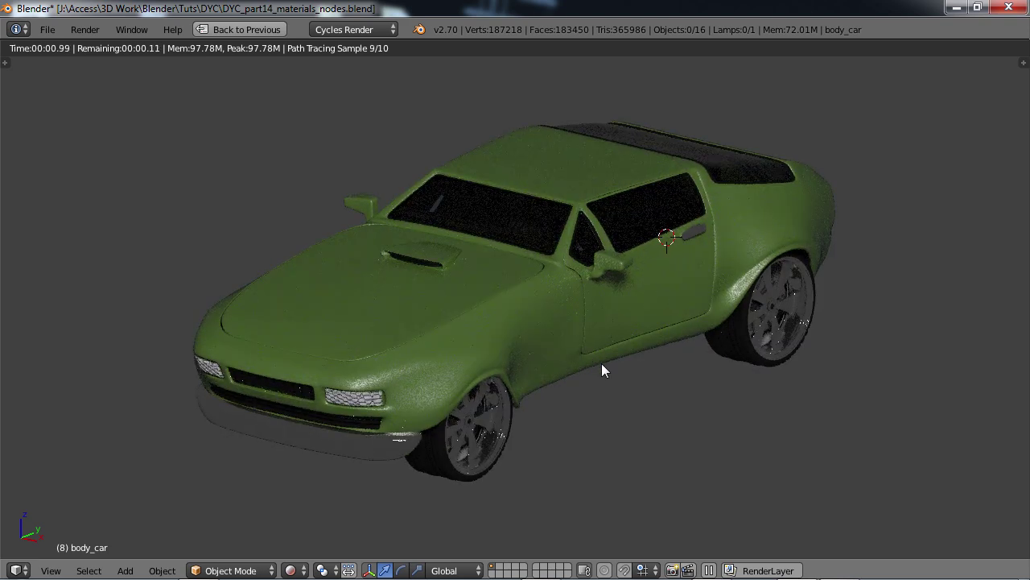